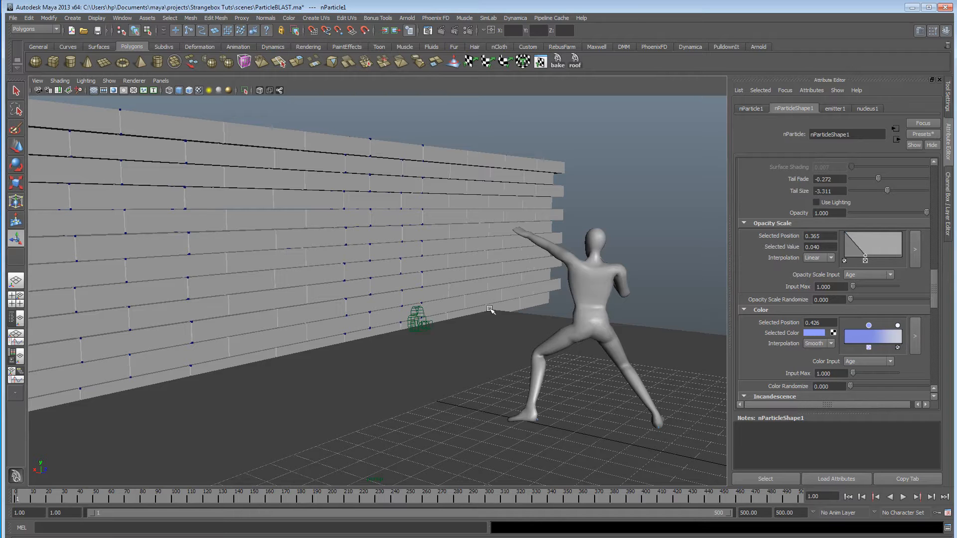
Play the particle blast animation in the perspective view and examine the beam breaking through the brick wall.
{"action": "left_click_drag", "start_coordinate": [487, 319], "coordinate": [542, 338], "text": "alt"}
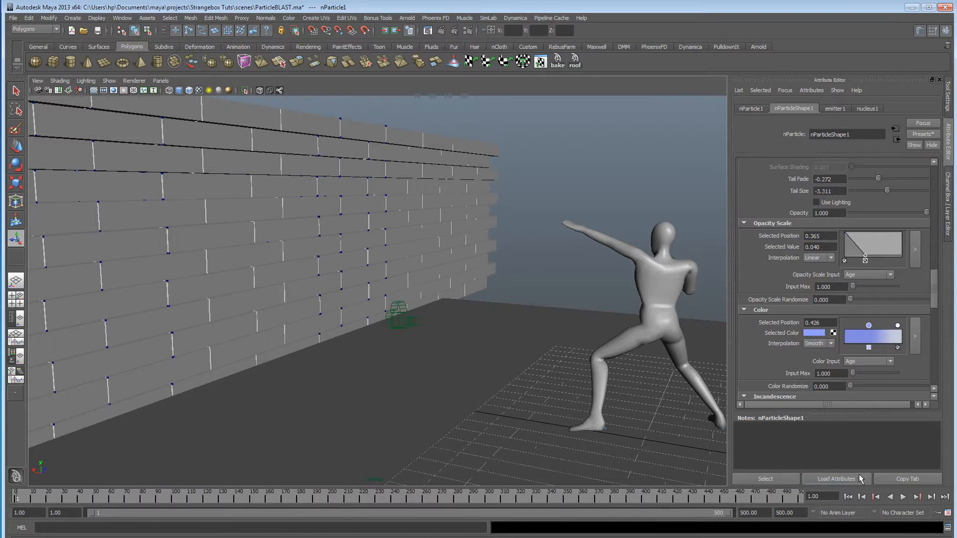
{"action": "left_click", "coordinate": [900, 497]}
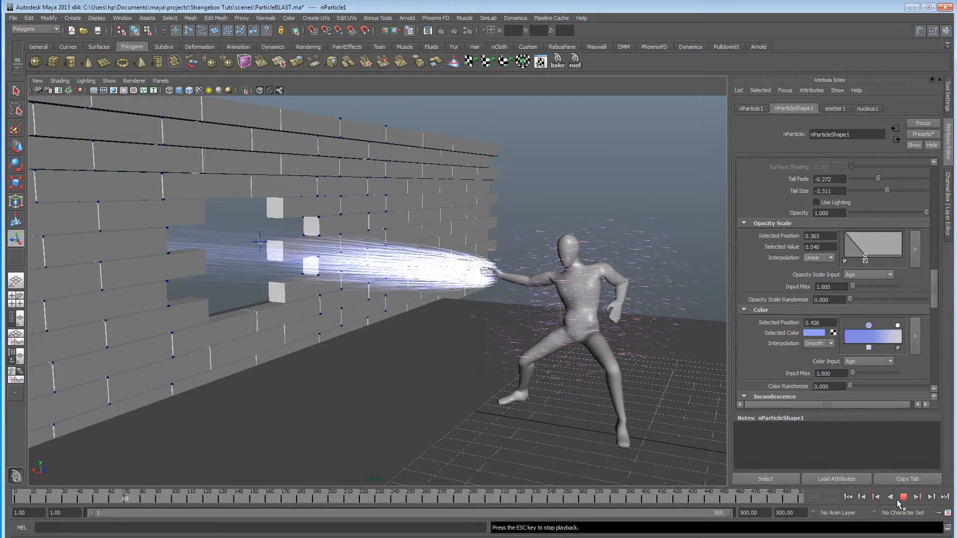
{"action": "left_click", "coordinate": [903, 497]}
{"action": "mouse_move", "coordinate": [420, 261]}
{"action": "left_mouse_down", "text": "alt"}
{"action": "mouse_move", "coordinate": [346, 265]}
{"action": "mouse_move", "coordinate": [415, 266]}
{"action": "left_mouse_up", "text": "alt"}
{"action": "left_click_drag", "start_coordinate": [280, 270], "coordinate": [340, 272], "text": "alt"}
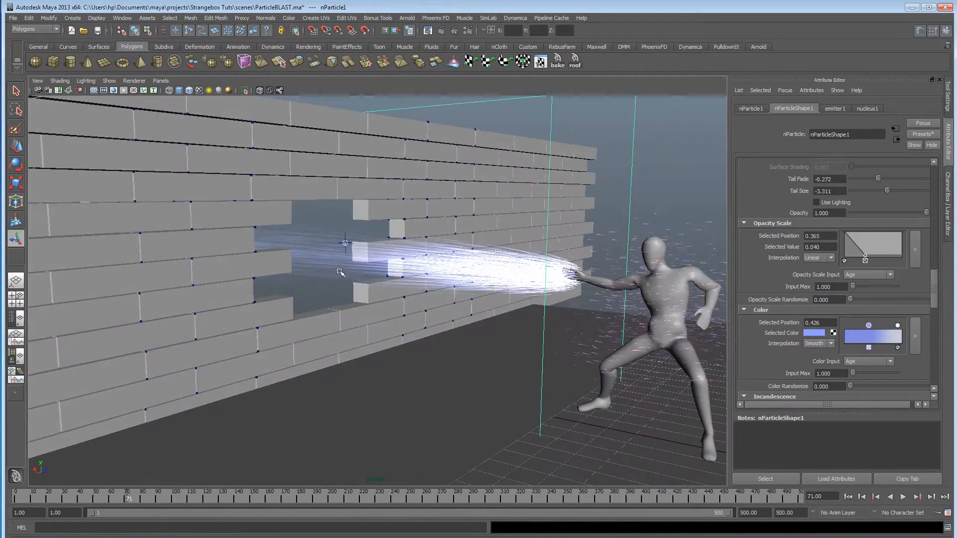
Look through the scene camera, play the blast animation from the first frame, and return to the start.
{"action": "left_click", "coordinate": [161, 81]}
{"action": "mouse_move", "coordinate": [220, 92]}
{"action": "left_click", "coordinate": [248, 93]}
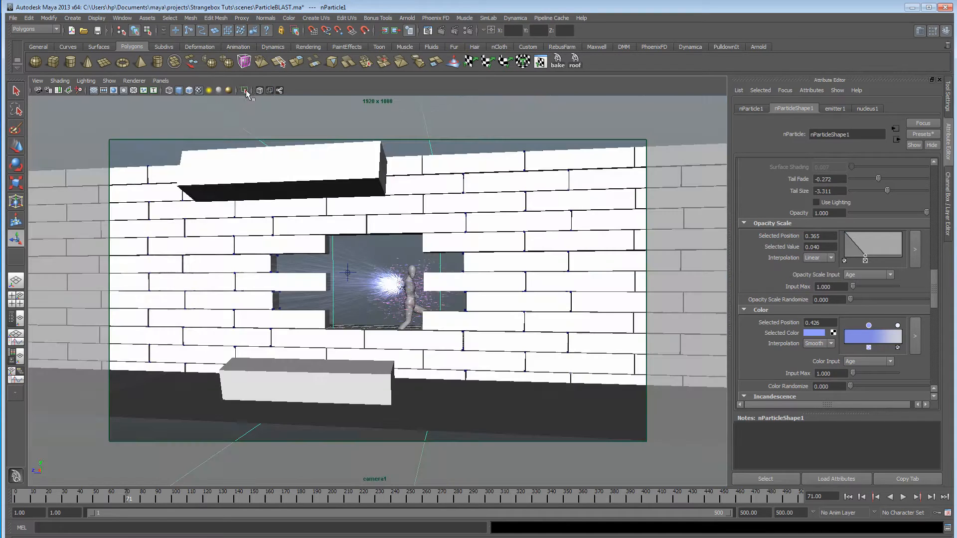
{"action": "left_click", "coordinate": [847, 496]}
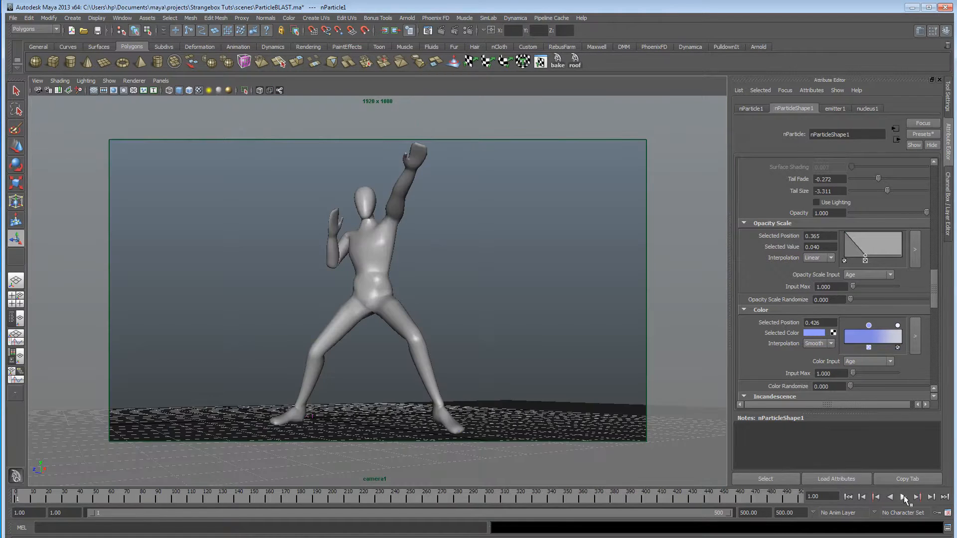
{"action": "left_click", "coordinate": [903, 497]}
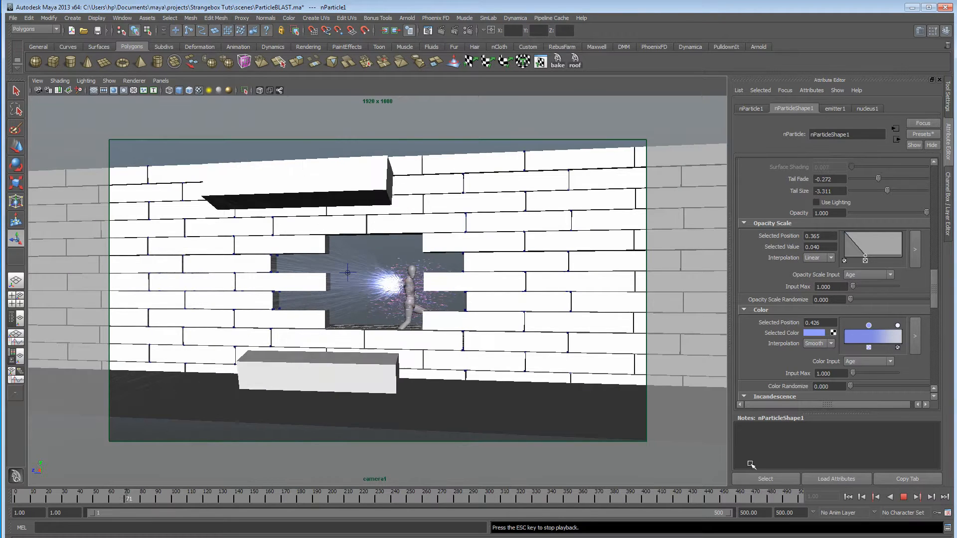
{"action": "left_click", "coordinate": [903, 497]}
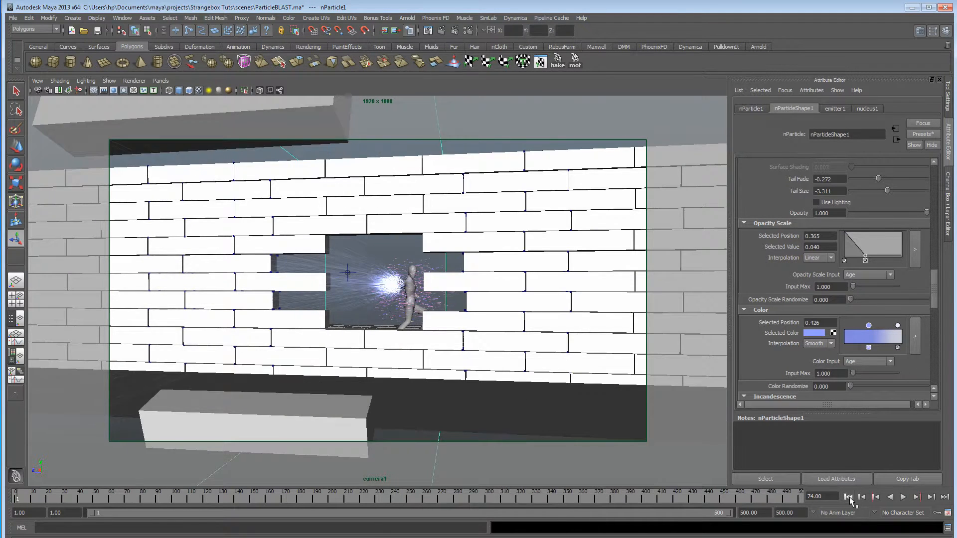
{"action": "left_click", "coordinate": [848, 497]}
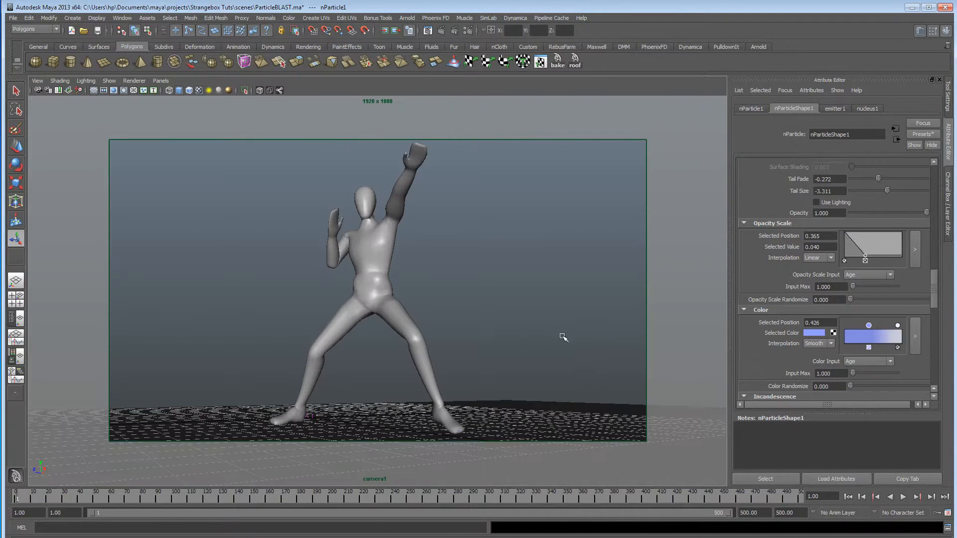
Return to the perspective view and play the blast animation from beside the figure.
{"action": "left_click", "coordinate": [161, 82]}
{"action": "left_click", "coordinate": [243, 101]}
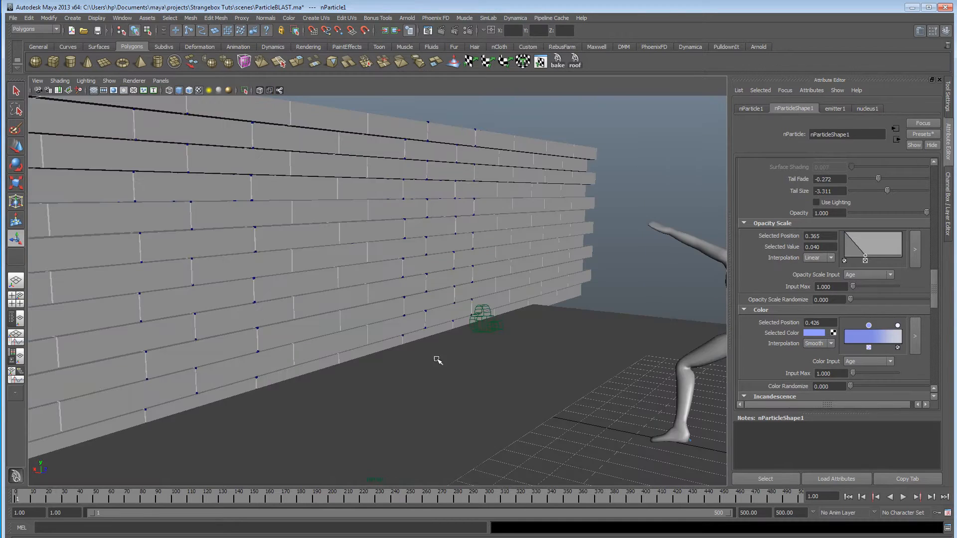
{"action": "middle_click_drag", "start_coordinate": [373, 353], "coordinate": [248, 340], "text": "alt"}
{"action": "left_click_drag", "start_coordinate": [248, 340], "coordinate": [346, 341], "text": "alt"}
{"action": "right_click_drag", "start_coordinate": [346, 340], "coordinate": [316, 341], "text": "alt"}
{"action": "middle_click_drag", "start_coordinate": [316, 341], "coordinate": [327, 343], "text": "alt"}
{"action": "left_click_drag", "start_coordinate": [327, 343], "coordinate": [360, 351], "text": "alt"}
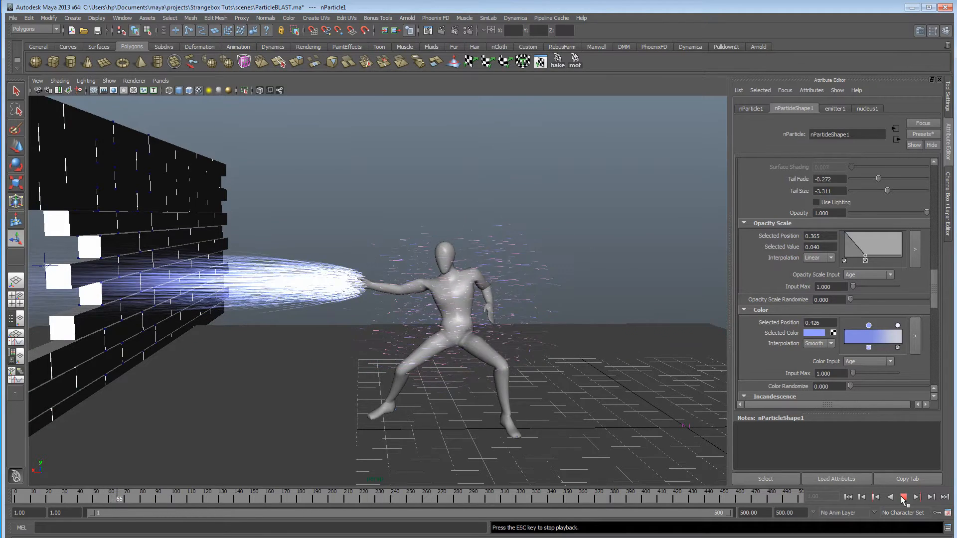
{"action": "left_click", "coordinate": [903, 501]}
Examine the particle beam and the hole in the wall from several angles and return to the first frame.
{"action": "left_click_drag", "start_coordinate": [419, 379], "coordinate": [384, 383], "text": "alt"}
{"action": "middle_click_drag", "start_coordinate": [336, 380], "coordinate": [397, 368], "text": "alt"}
{"action": "left_click_drag", "start_coordinate": [334, 374], "coordinate": [280, 374], "text": "alt"}
{"action": "right_click_drag", "start_coordinate": [299, 374], "coordinate": [419, 373], "text": "alt"}
{"action": "left_click_drag", "start_coordinate": [309, 371], "coordinate": [384, 367], "text": "alt"}
{"action": "middle_click_drag", "start_coordinate": [384, 367], "coordinate": [310, 369], "text": "alt"}
{"action": "left_click_drag", "start_coordinate": [310, 369], "coordinate": [275, 370], "text": "alt"}
{"action": "right_click_drag", "start_coordinate": [277, 370], "coordinate": [373, 373], "text": "alt"}
{"action": "middle_click_drag", "start_coordinate": [373, 372], "coordinate": [244, 380], "text": "alt"}
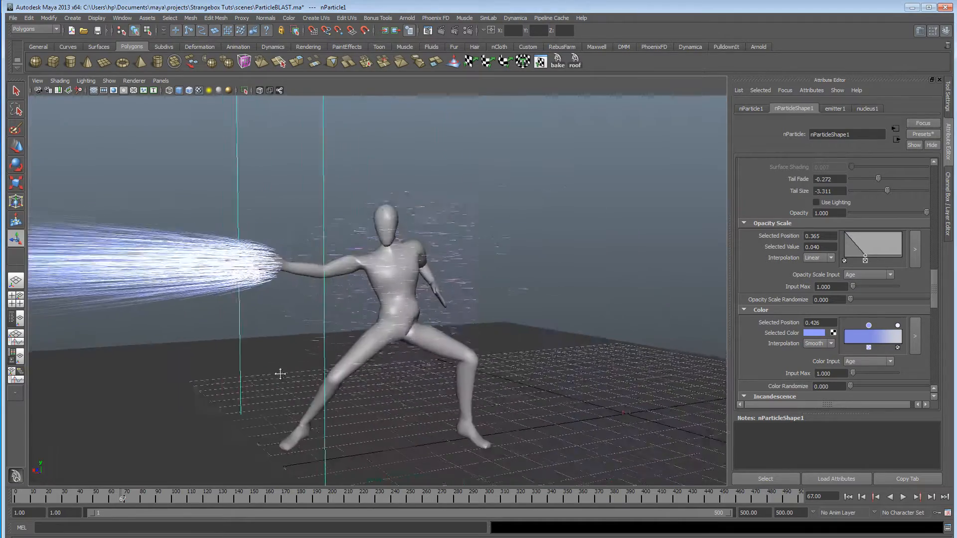
{"action": "left_click_drag", "start_coordinate": [245, 380], "coordinate": [319, 374], "text": "alt"}
{"action": "right_click_drag", "start_coordinate": [319, 373], "coordinate": [393, 366], "text": "alt"}
{"action": "left_click_drag", "start_coordinate": [394, 367], "coordinate": [299, 366], "text": "alt"}
{"action": "right_click_drag", "start_coordinate": [299, 366], "coordinate": [314, 366], "text": "alt"}
{"action": "left_click_drag", "start_coordinate": [314, 366], "coordinate": [343, 364], "text": "alt"}
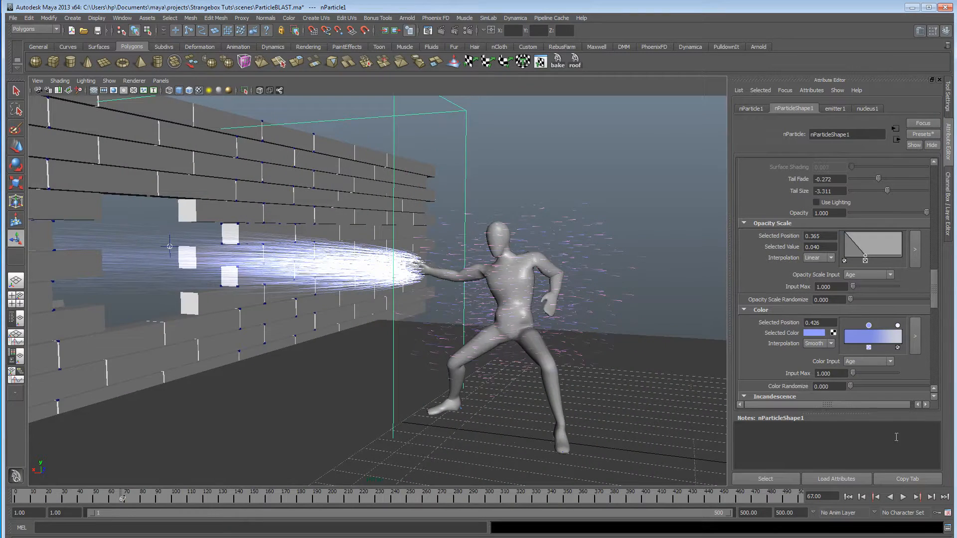
{"action": "left_click", "coordinate": [848, 497]}
{"action": "left_click_drag", "start_coordinate": [379, 299], "coordinate": [403, 297], "text": "alt"}
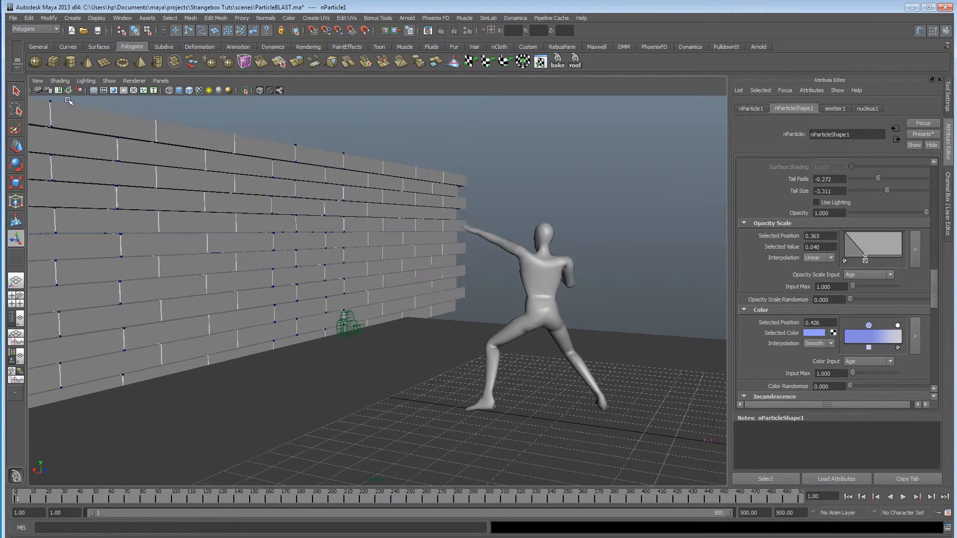
Start a new scene without saving the current one and set the animation end frame to 500.
{"action": "left_click", "coordinate": [73, 32]}
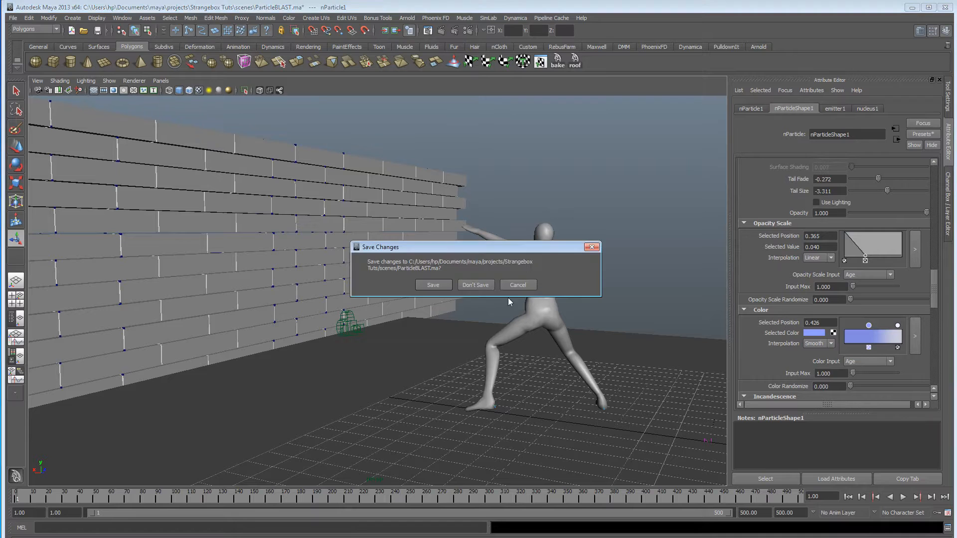
{"action": "left_click", "coordinate": [476, 285]}
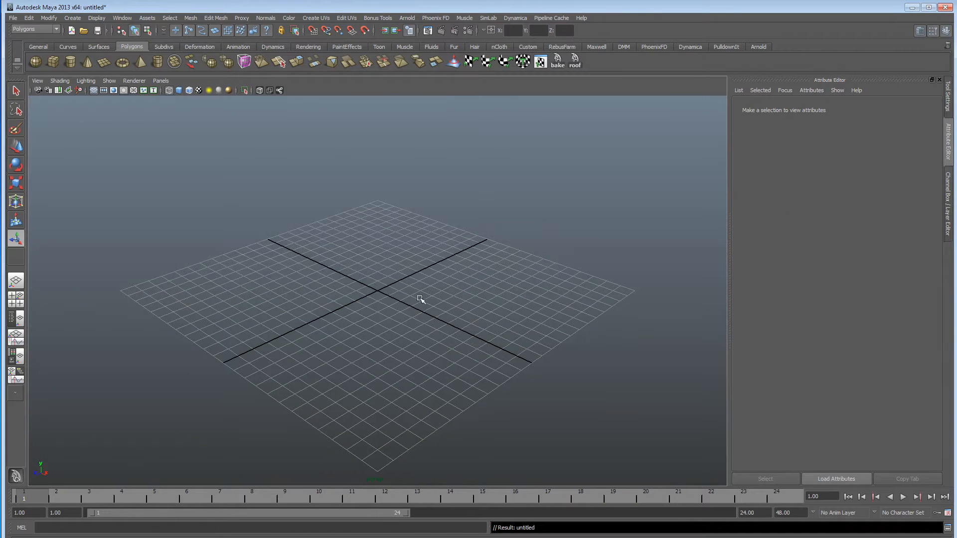
{"action": "left_click_drag", "start_coordinate": [314, 313], "coordinate": [370, 333], "text": "alt"}
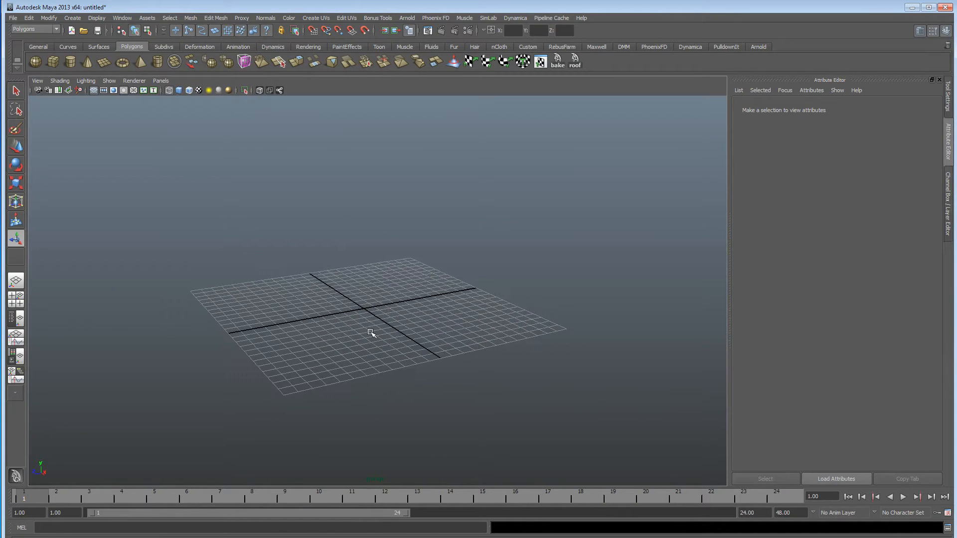
{"action": "left_click_drag", "start_coordinate": [765, 515], "coordinate": [652, 513]}
{"action": "type", "text": "500"}
{"action": "key", "text": "Return"}
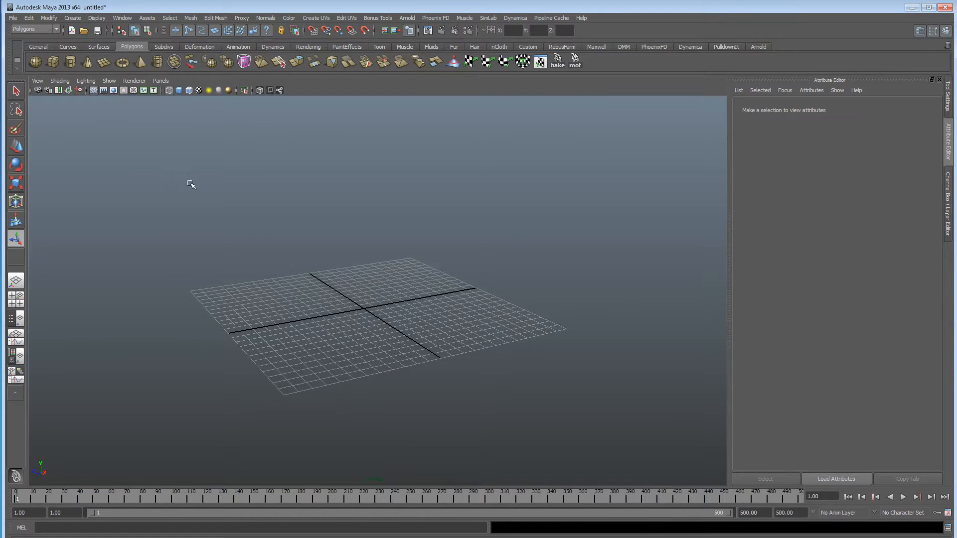
Create a polygon plane at the origin and scale it up into a large ground surface.
{"action": "left_click", "coordinate": [104, 63]}
{"action": "left_click_drag", "start_coordinate": [388, 385], "coordinate": [367, 374], "text": "alt"}
{"action": "key", "text": "r"}
{"action": "left_click_drag", "start_coordinate": [364, 309], "coordinate": [312, 303]}
{"action": "right_click_drag", "start_coordinate": [312, 304], "coordinate": [408, 307], "text": "alt"}
{"action": "left_click_drag", "start_coordinate": [408, 308], "coordinate": [285, 326], "text": "alt"}
Create a polygon cube, stretch it along X into a brick about three times as long as tall, and rest it on the ground.
{"action": "left_click", "coordinate": [54, 60]}
{"action": "right_click_drag", "start_coordinate": [285, 326], "coordinate": [399, 314], "text": "alt"}
{"action": "left_click_drag", "start_coordinate": [399, 314], "coordinate": [384, 319], "text": "alt"}
{"action": "left_click_drag", "start_coordinate": [134, 375], "coordinate": [457, 367], "text": "alt"}
{"action": "key", "text": "w"}
{"action": "left_click_drag", "start_coordinate": [407, 310], "coordinate": [407, 299]}
In the front view, duplicate the brick and place the copy end to end along X with a tiny gap.
{"action": "left_click_drag", "start_coordinate": [380, 341], "coordinate": [363, 316], "text": "alt"}
{"action": "key", "text": "space"}
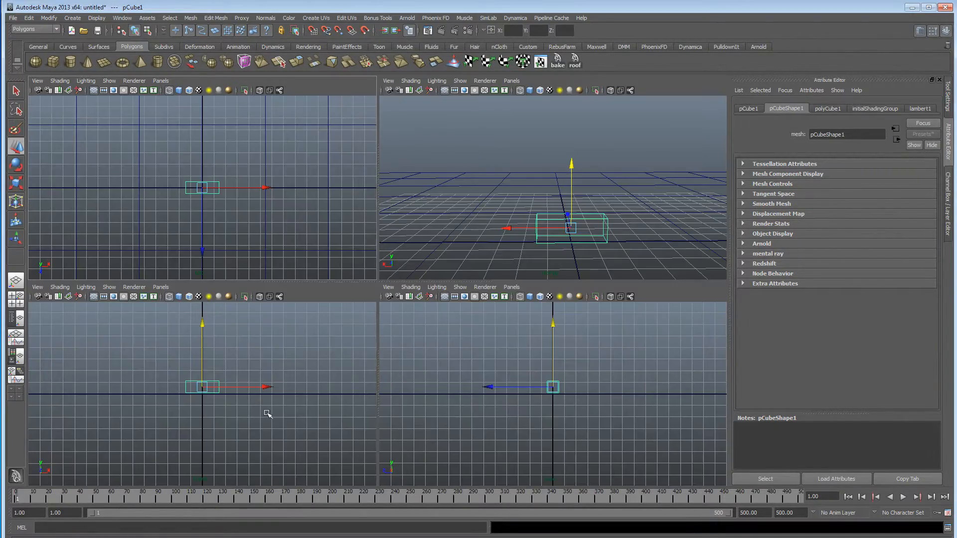
{"action": "key", "text": "space"}
{"action": "middle_click_drag", "start_coordinate": [334, 398], "coordinate": [271, 418], "text": "alt"}
{"action": "right_click_drag", "start_coordinate": [271, 418], "coordinate": [719, 393], "text": "alt"}
{"action": "middle_click_drag", "start_coordinate": [248, 333], "coordinate": [381, 329], "text": "alt"}
{"action": "left_click_drag", "start_coordinate": [317, 247], "coordinate": [319, 251]}
{"action": "key", "text": "ctrl+d"}
{"action": "left_click_drag", "start_coordinate": [376, 314], "coordinate": [594, 314]}
{"action": "middle_click_drag", "start_coordinate": [588, 317], "coordinate": [513, 334], "text": "alt"}
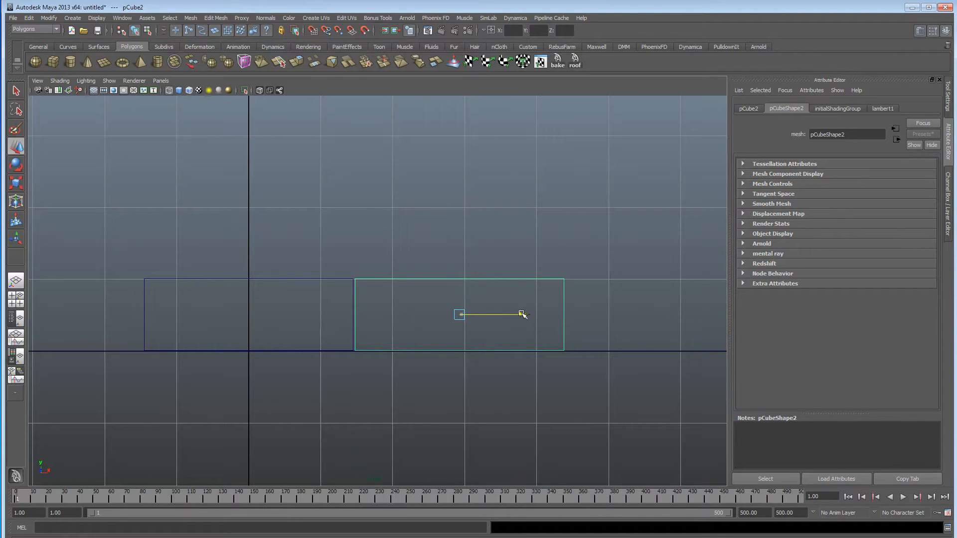
{"action": "middle_click_drag", "start_coordinate": [559, 357], "coordinate": [473, 358], "text": "alt"}
{"action": "right_click_drag", "start_coordinate": [473, 358], "coordinate": [453, 385], "text": "alt"}
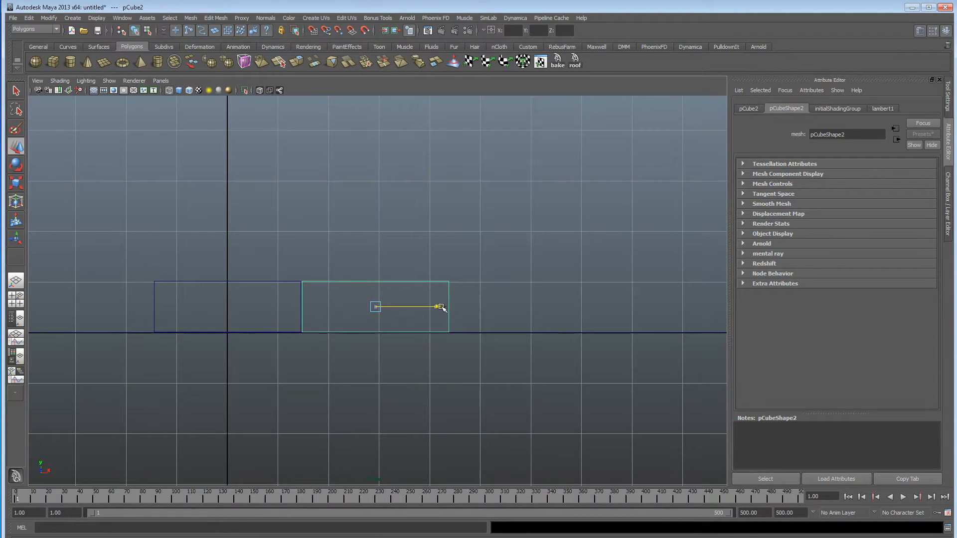
Duplicate the brick two more times along X with the same tiny gap to make a row of four.
{"action": "middle_click_drag", "start_coordinate": [451, 321], "coordinate": [421, 365], "text": "alt"}
{"action": "key", "text": "ctrl+d"}
{"action": "left_click_drag", "start_coordinate": [385, 307], "coordinate": [536, 310]}
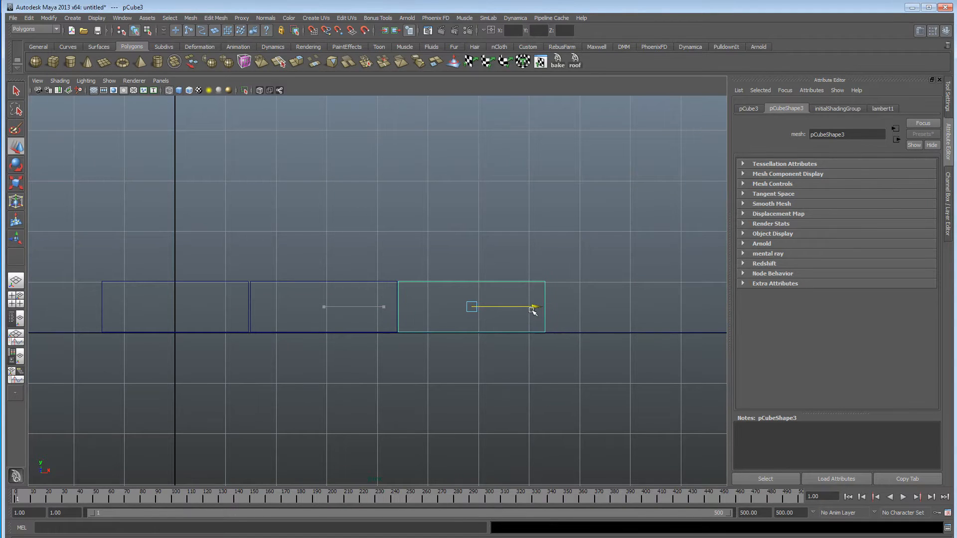
{"action": "middle_click_drag", "start_coordinate": [536, 335], "coordinate": [434, 337], "text": "alt"}
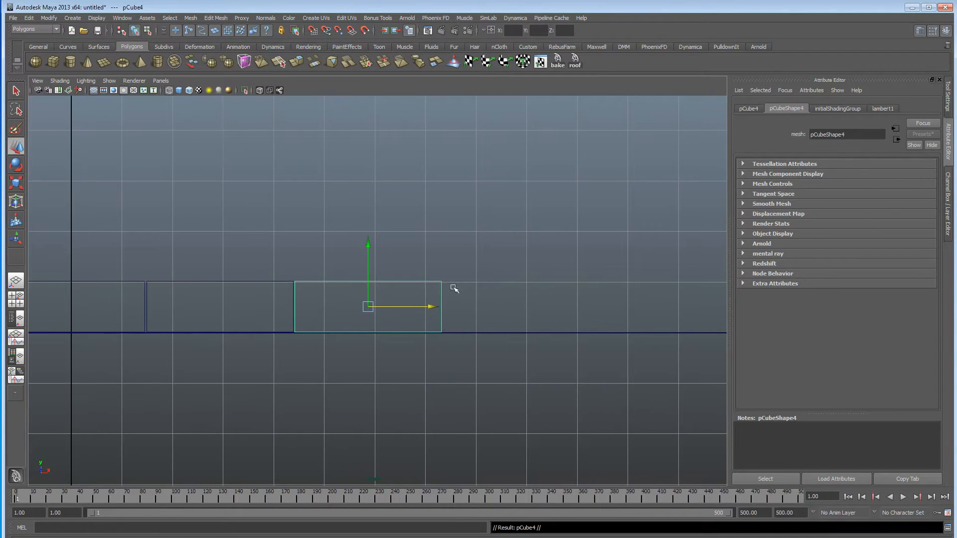
{"action": "key", "text": "ctrl+d"}
{"action": "left_click_drag", "start_coordinate": [450, 308], "coordinate": [582, 311]}
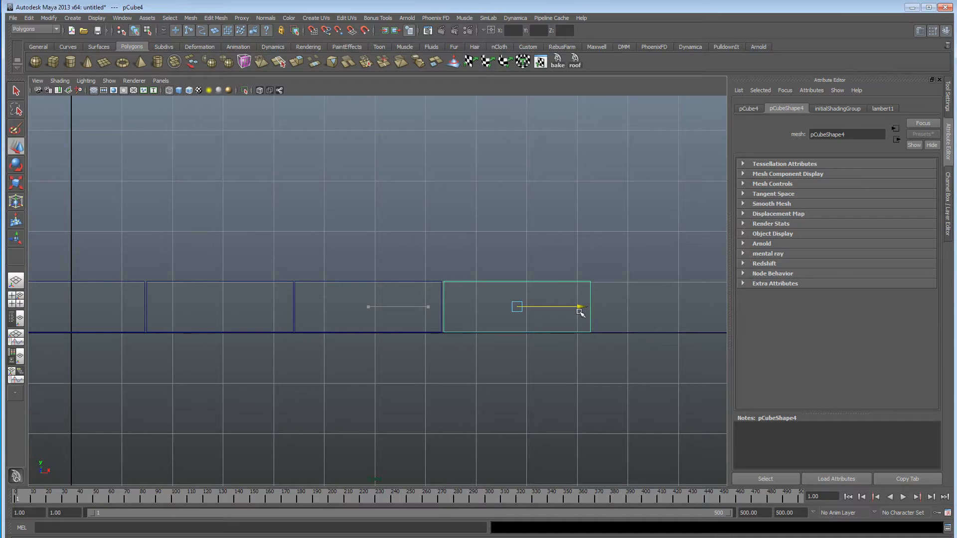
Select the four bricks and combine them into one mesh.
{"action": "right_click_drag", "start_coordinate": [578, 313], "coordinate": [563, 344], "text": "alt"}
{"action": "left_click_drag", "start_coordinate": [182, 277], "coordinate": [107, 292]}
{"action": "left_click", "coordinate": [193, 19]}
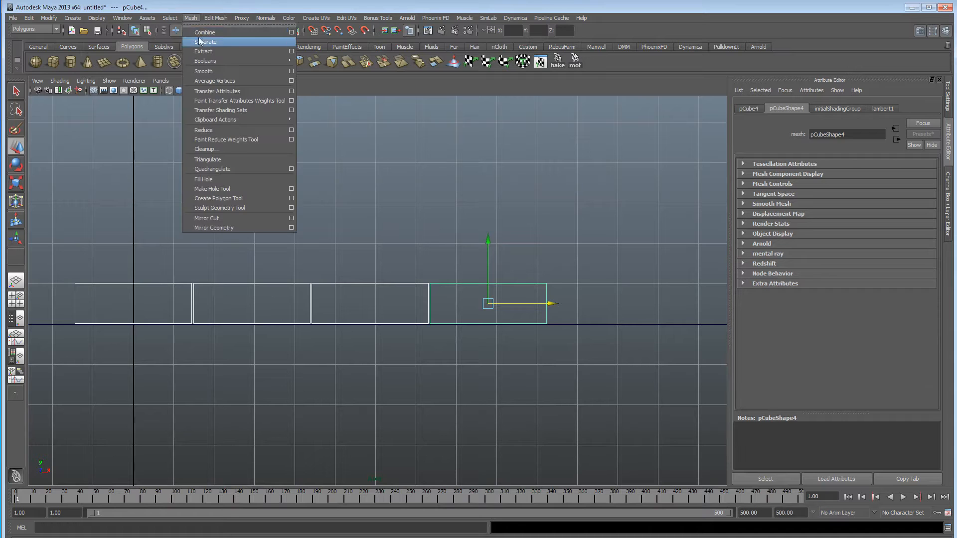
{"action": "left_click", "coordinate": [206, 32]}
Duplicate the four-brick row, place the copy end to end at about X 11.721, and combine both into one mesh.
{"action": "right_click_drag", "start_coordinate": [366, 180], "coordinate": [303, 288], "text": "alt"}
{"action": "left_click_drag", "start_coordinate": [325, 314], "coordinate": [570, 310]}
{"action": "right_click_drag", "start_coordinate": [559, 309], "coordinate": [865, 312], "text": "alt"}
{"action": "middle_click_drag", "start_coordinate": [466, 308], "coordinate": [240, 304], "text": "alt"}
{"action": "left_click_drag", "start_coordinate": [576, 341], "coordinate": [572, 341]}
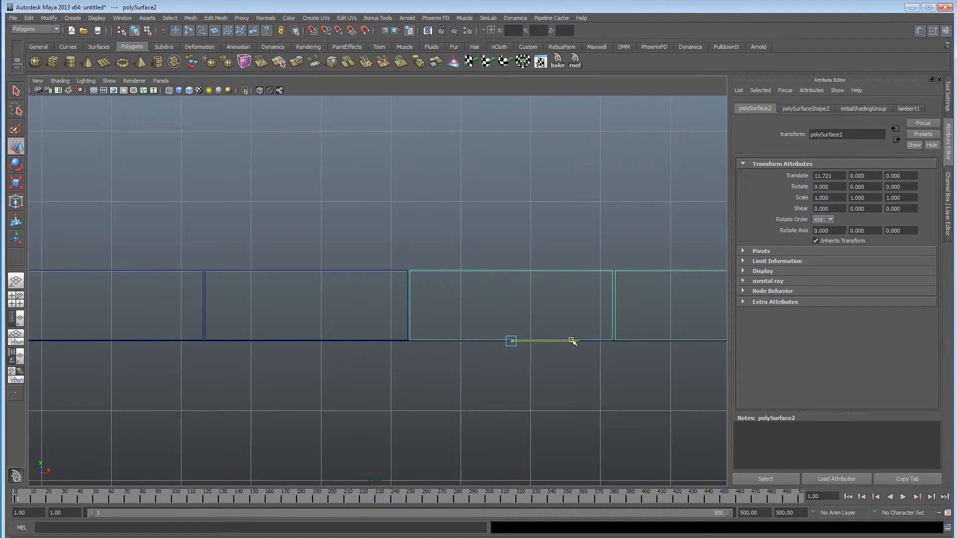
{"action": "left_click_drag", "start_coordinate": [442, 255], "coordinate": [403, 284]}
{"action": "left_click", "coordinate": [191, 18]}
{"action": "left_click", "coordinate": [204, 32]}
Duplicate the eight-brick row, place the copy end to end at about X 23.43, and combine both into one mesh.
{"action": "right_click_drag", "start_coordinate": [410, 267], "coordinate": [175, 262], "text": "alt"}
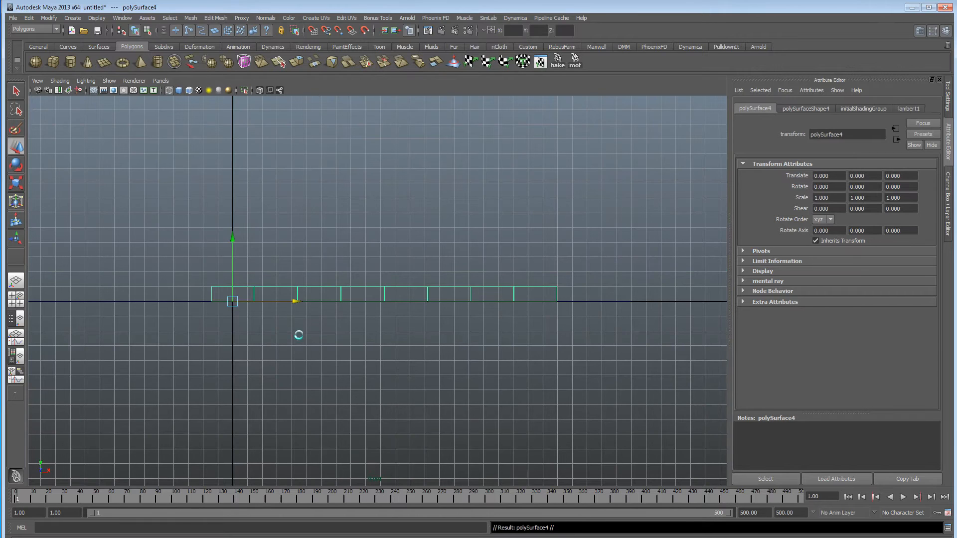
{"action": "left_click_drag", "start_coordinate": [294, 304], "coordinate": [647, 299]}
{"action": "scroll", "coordinate": [643, 299], "scroll_direction": "up", "scroll_amount": 10}
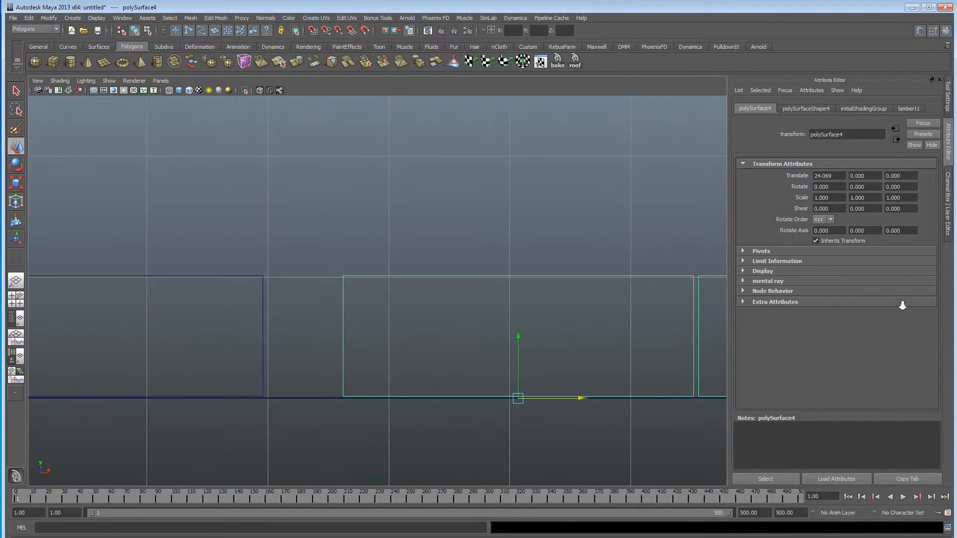
{"action": "left_click_drag", "start_coordinate": [579, 352], "coordinate": [546, 352]}
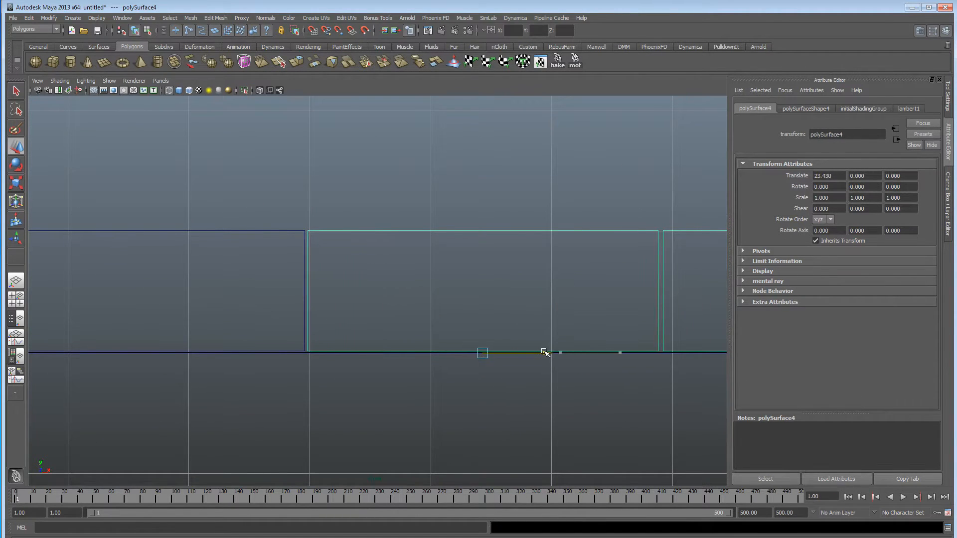
{"action": "left_click", "coordinate": [191, 18]}
{"action": "left_click", "coordinate": [204, 32]}
Duplicate the full brick row and raise the copy to about Y 1.012 to form a second course.
{"action": "scroll", "coordinate": [223, 314], "scroll_direction": "down", "scroll_amount": 5}
{"action": "scroll", "coordinate": [369, 342], "scroll_direction": "up", "scroll_amount": 6}
{"action": "middle_click_drag", "start_coordinate": [301, 338], "coordinate": [397, 324], "text": "alt"}
{"action": "scroll", "coordinate": [399, 325], "scroll_direction": "up", "scroll_amount": 3}
{"action": "key", "text": "ctrl+d"}
{"action": "left_click_drag", "start_coordinate": [404, 263], "coordinate": [416, 222]}
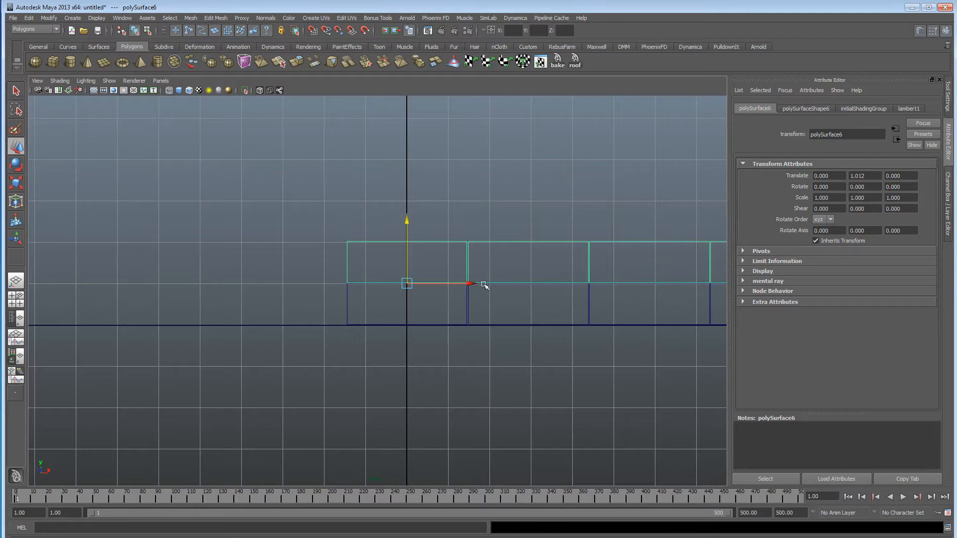
Shift the upper row to about X 1.157 so its joints are staggered over the lower row, and select both rows.
{"action": "left_click_drag", "start_coordinate": [515, 285], "coordinate": [516, 286]}
{"action": "right_click_drag", "start_coordinate": [533, 293], "coordinate": [583, 297], "text": "alt"}
{"action": "middle_click_drag", "start_coordinate": [391, 314], "coordinate": [349, 323], "text": "alt"}
{"action": "right_click_drag", "start_coordinate": [349, 323], "coordinate": [505, 323], "text": "alt"}
{"action": "middle_click_drag", "start_coordinate": [506, 323], "coordinate": [406, 325], "text": "alt"}
{"action": "right_click_drag", "start_coordinate": [406, 325], "coordinate": [721, 325], "text": "alt"}
{"action": "right_click_drag", "start_coordinate": [610, 370], "coordinate": [253, 365], "text": "alt"}
{"action": "middle_click_drag", "start_coordinate": [492, 364], "coordinate": [518, 368], "text": "alt"}
{"action": "right_click_drag", "start_coordinate": [517, 367], "coordinate": [804, 364], "text": "alt"}
{"action": "middle_click_drag", "start_coordinate": [803, 363], "coordinate": [712, 369], "text": "alt"}
{"action": "right_click_drag", "start_coordinate": [558, 369], "coordinate": [663, 369], "text": "alt"}
{"action": "middle_click_drag", "start_coordinate": [353, 366], "coordinate": [417, 374], "text": "alt"}
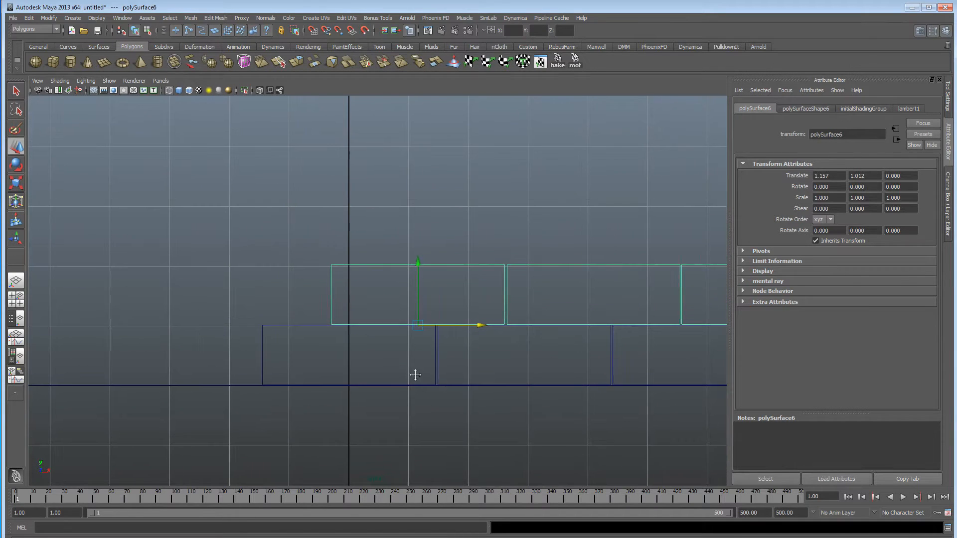
{"action": "left_click_drag", "start_coordinate": [278, 330], "coordinate": [279, 331]}
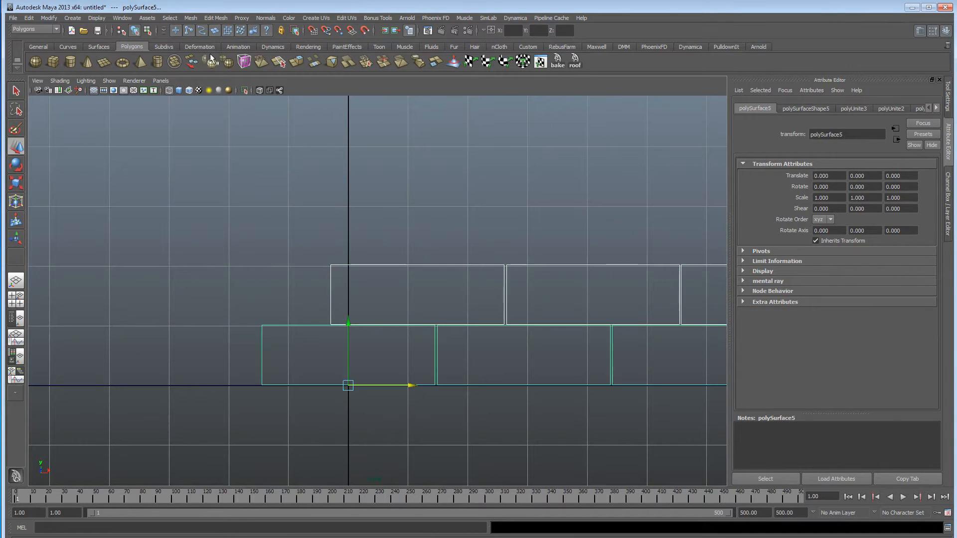
{"action": "left_click", "coordinate": [191, 18]}
{"action": "left_click", "coordinate": [197, 39]}
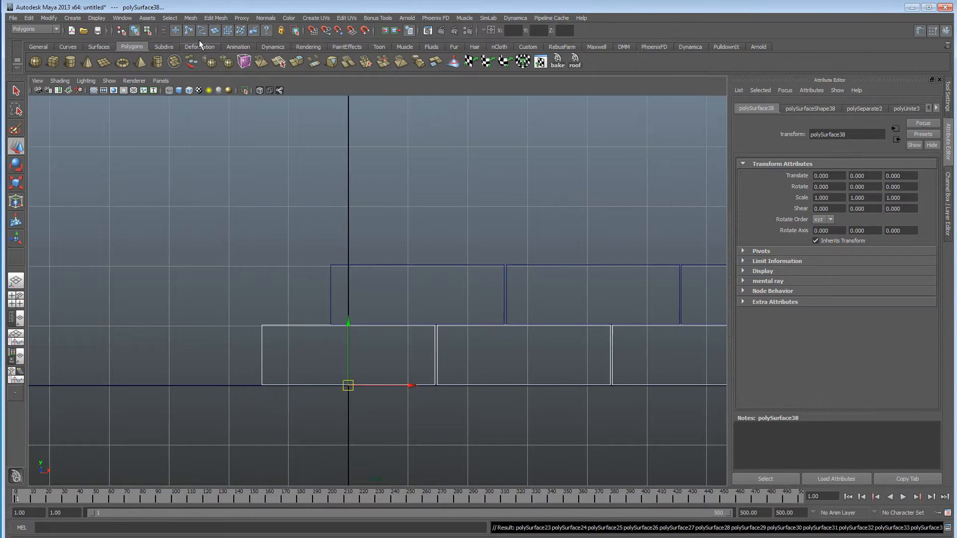
{"action": "key", "text": "ctrl+z"}
Combine the two staggered rows into one mesh, duplicate it and raise the copy to about Y 2.027.
{"action": "left_click", "coordinate": [191, 19]}
{"action": "left_click", "coordinate": [205, 33]}
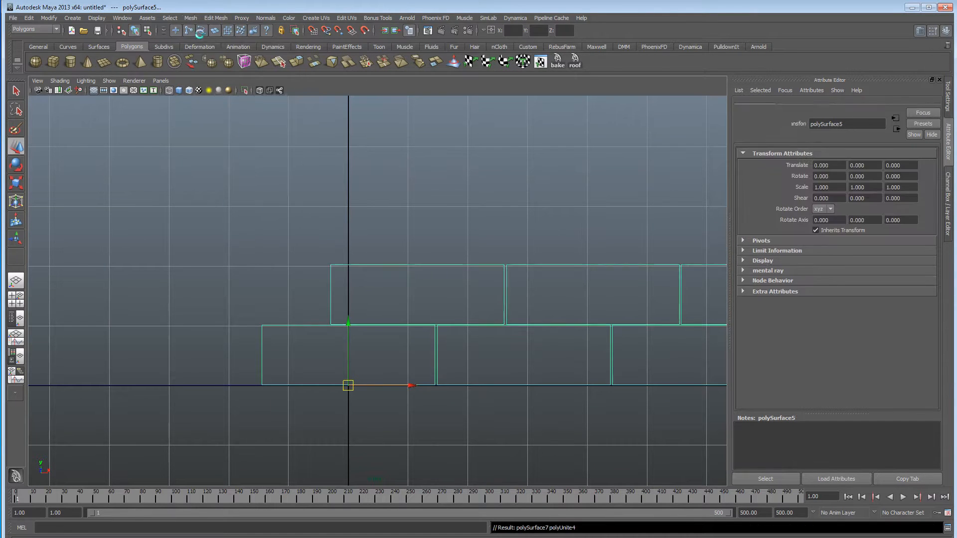
{"action": "key", "text": "ctrl+d"}
{"action": "left_click_drag", "start_coordinate": [348, 321], "coordinate": [357, 201]}
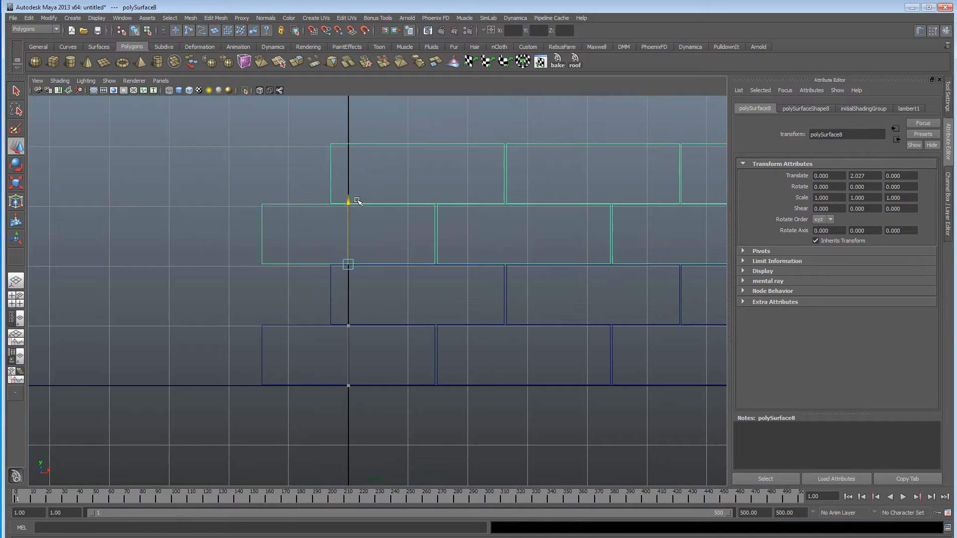
Select both two-row meshes and combine them into a single four-row block.
{"action": "left_click", "coordinate": [331, 288]}
{"action": "left_click", "coordinate": [191, 18]}
{"action": "left_click", "coordinate": [205, 32]}
Duplicate the four-row block twice and stack the copies into a twelve-row wall, with the topmost at about Y 8.124.
{"action": "left_click_drag", "start_coordinate": [354, 321], "coordinate": [374, 83]}
{"action": "middle_click_drag", "start_coordinate": [491, 213], "coordinate": [491, 393], "text": "alt"}
{"action": "right_click_drag", "start_coordinate": [492, 393], "coordinate": [364, 362], "text": "alt"}
{"action": "left_click_drag", "start_coordinate": [359, 278], "coordinate": [372, 143]}
In the perspective view, select all three wall blocks and combine them into one wall mesh.
{"action": "right_click_drag", "start_coordinate": [514, 278], "coordinate": [144, 294], "text": "alt"}
{"action": "middle_click_drag", "start_coordinate": [273, 301], "coordinate": [168, 301], "text": "alt"}
{"action": "right_click_drag", "start_coordinate": [399, 301], "coordinate": [140, 301], "text": "alt"}
{"action": "key", "text": "space"}
{"action": "key", "text": "space"}
{"action": "left_click_drag", "start_coordinate": [537, 284], "coordinate": [620, 289], "text": "alt"}
{"action": "left_click_drag", "start_coordinate": [190, 229], "coordinate": [303, 367], "text": "shift"}
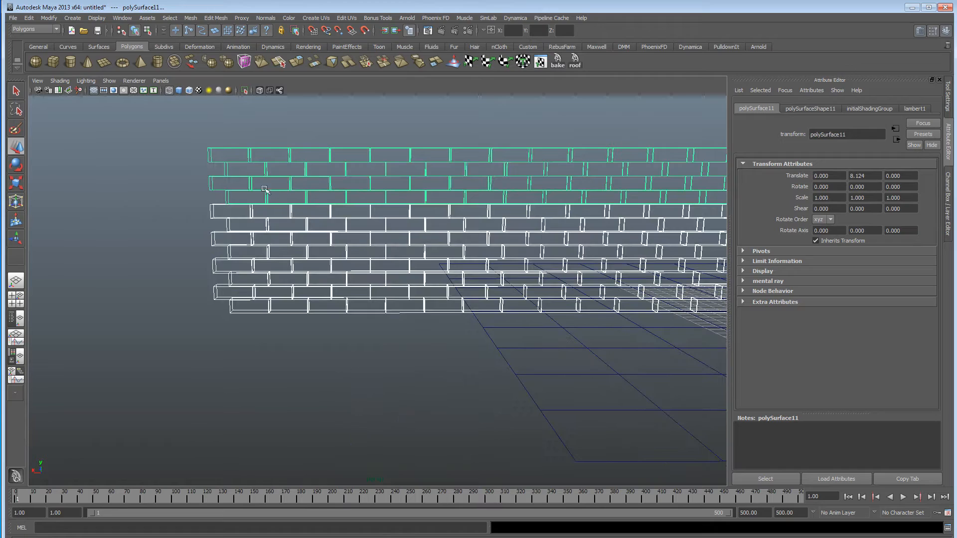
{"action": "left_click", "coordinate": [190, 18]}
{"action": "left_click", "coordinate": [199, 29]}
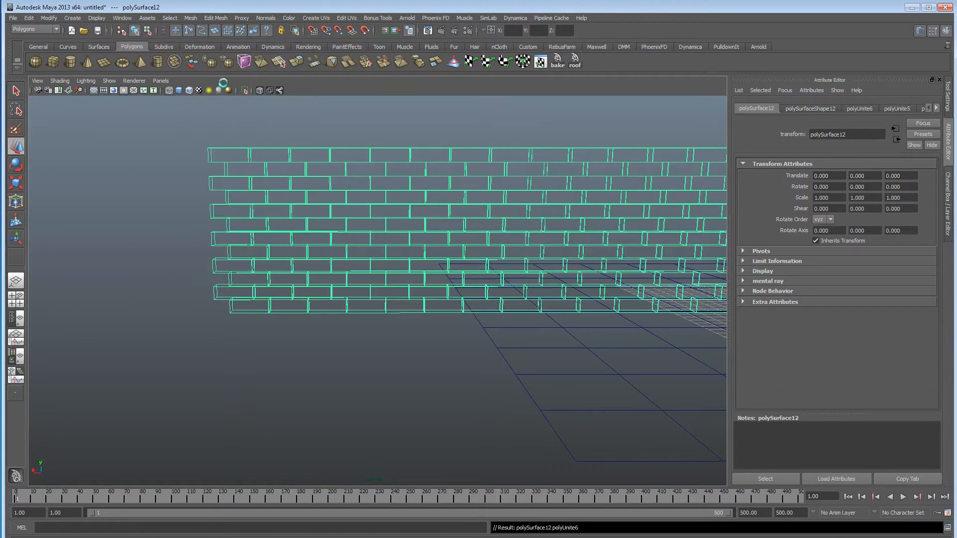
Move the combined wall mesh to about X -19.402 and Z 16.917 so it stands beside the grid.
{"action": "scroll", "coordinate": [171, 281], "scroll_direction": "down", "scroll_amount": 5}
{"action": "left_click_drag", "start_coordinate": [171, 280], "coordinate": [406, 310], "text": "alt"}
{"action": "scroll", "coordinate": [392, 312], "scroll_direction": "up", "scroll_amount": 5}
{"action": "left_click_drag", "start_coordinate": [482, 303], "coordinate": [637, 298]}
{"action": "left_click_drag", "start_coordinate": [638, 298], "coordinate": [544, 295], "text": "alt"}
{"action": "left_click_drag", "start_coordinate": [432, 231], "coordinate": [343, 222]}
{"action": "left_click_drag", "start_coordinate": [374, 292], "coordinate": [380, 338], "text": "alt"}
{"action": "scroll", "coordinate": [399, 293], "scroll_direction": "up", "scroll_amount": 5}
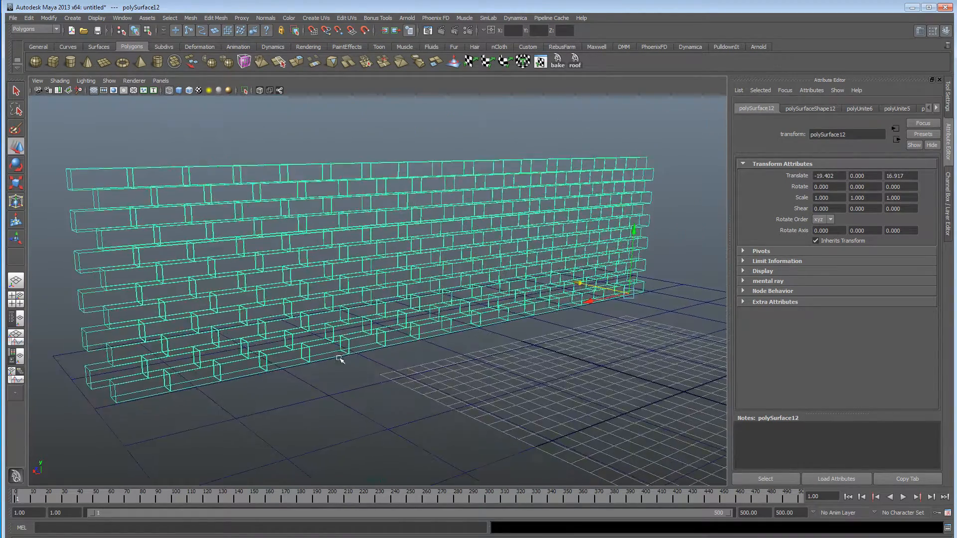
Delete the construction history of the combined wall mesh.
{"action": "left_click", "coordinate": [33, 18]}
{"action": "mouse_move", "coordinate": [67, 123]}
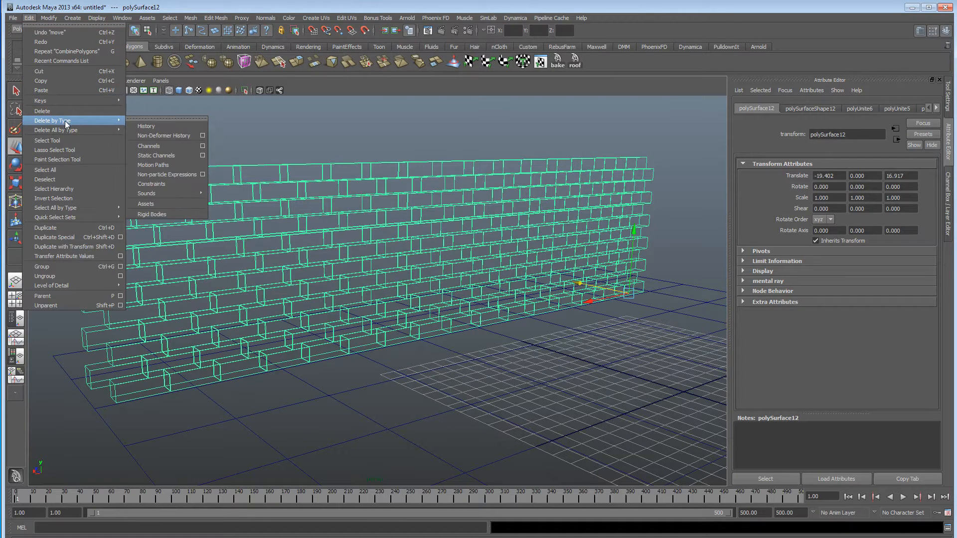
{"action": "left_click", "coordinate": [168, 126]}
Freeze the wall's transformations and centre its pivot.
{"action": "left_click", "coordinate": [49, 18]}
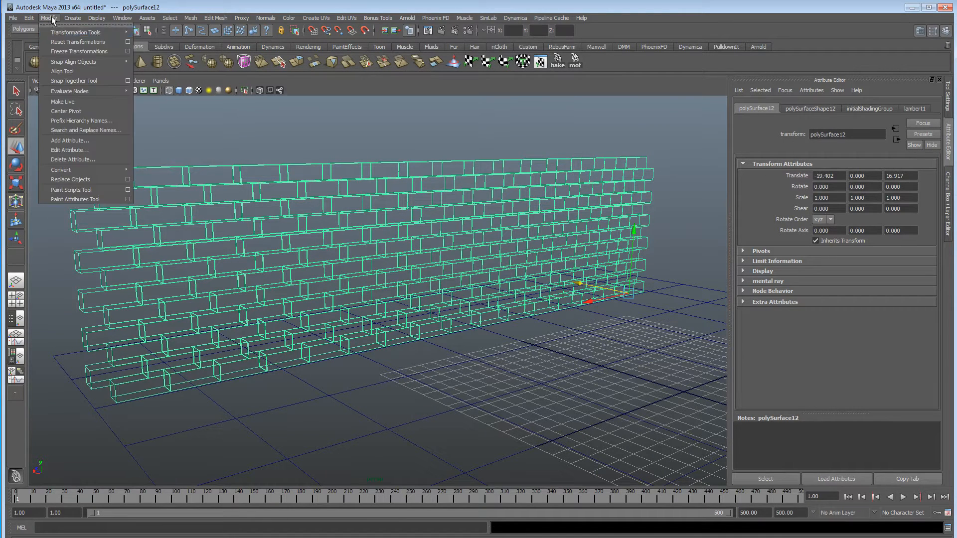
{"action": "left_click", "coordinate": [66, 41]}
{"action": "left_click", "coordinate": [59, 19]}
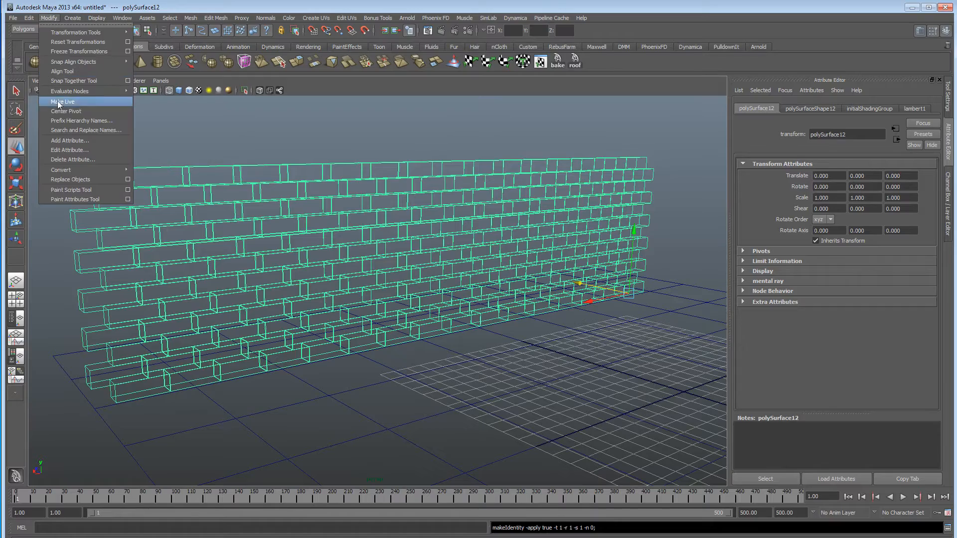
{"action": "left_click", "coordinate": [68, 109]}
{"action": "left_click_drag", "start_coordinate": [491, 279], "coordinate": [476, 245], "text": "alt"}
{"action": "right_click_drag", "start_coordinate": [476, 246], "coordinate": [337, 240], "text": "alt"}
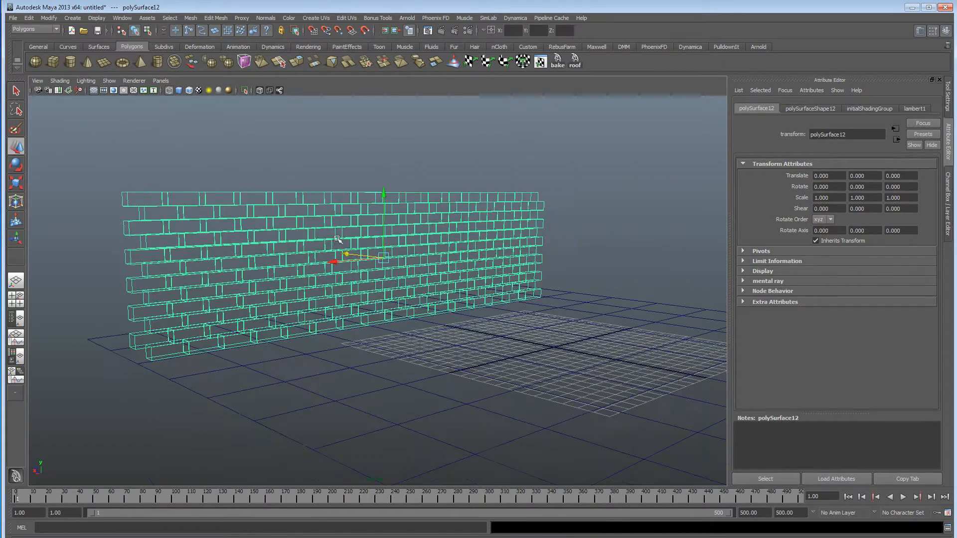
In shaded display, assign a new Lambert material to the brick wall and lighten its colour slightly.
{"action": "key", "text": "5"}
{"action": "scroll", "coordinate": [324, 234], "scroll_direction": "up", "scroll_amount": 2}
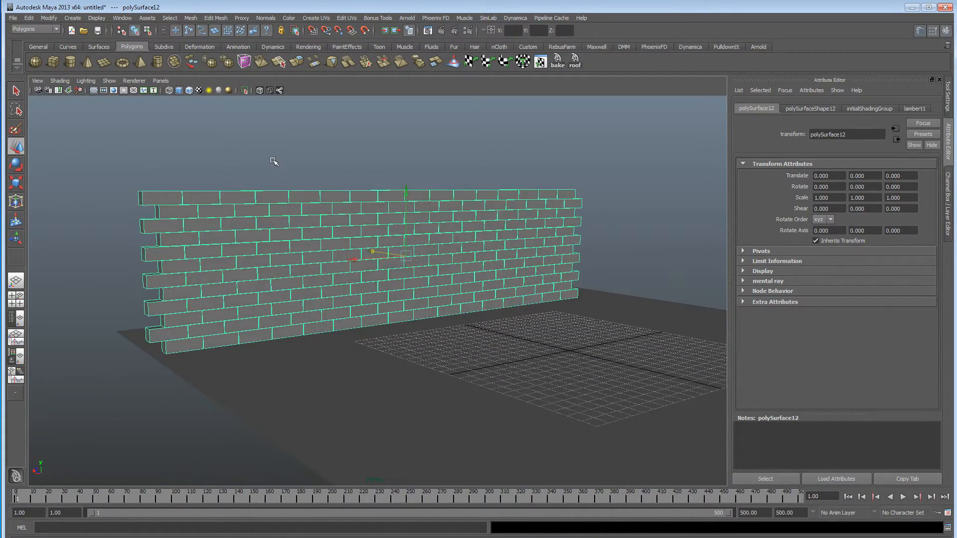
{"action": "left_click", "coordinate": [474, 331]}
{"action": "left_click_drag", "start_coordinate": [474, 331], "coordinate": [447, 318], "text": "alt"}
{"action": "left_click", "coordinate": [376, 264]}
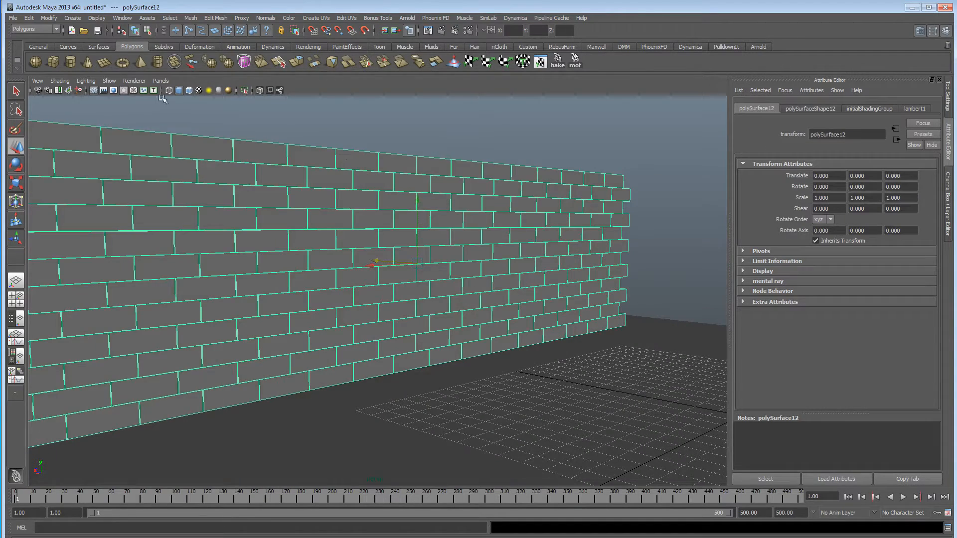
{"action": "left_click", "coordinate": [306, 47]}
{"action": "left_click", "coordinate": [207, 62]}
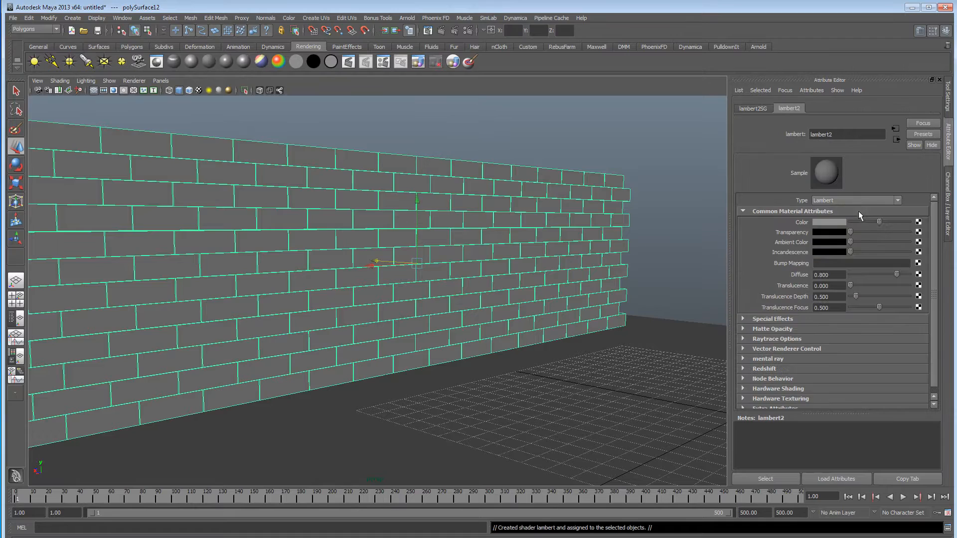
{"action": "left_click_drag", "start_coordinate": [879, 222], "coordinate": [887, 222]}
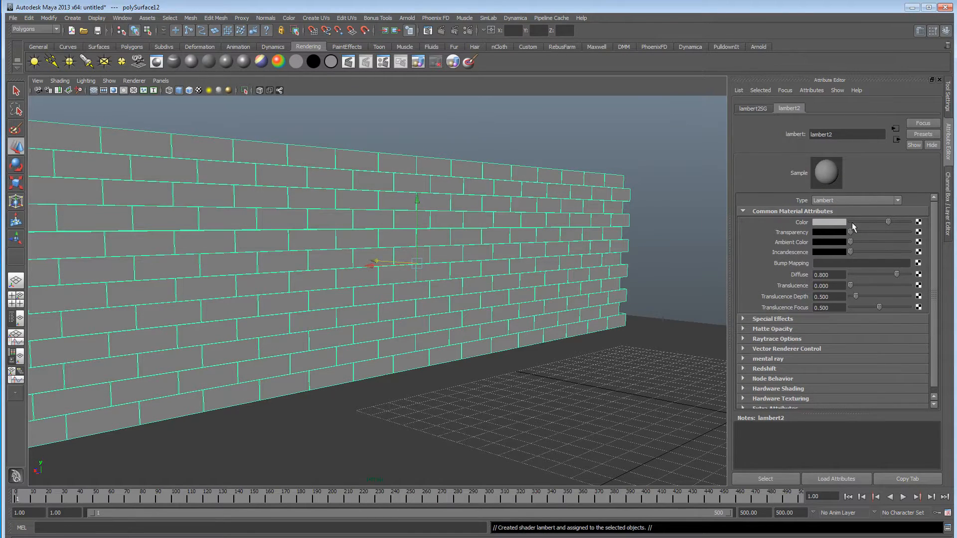
{"action": "left_click", "coordinate": [702, 224]}
{"action": "left_click_drag", "start_coordinate": [576, 273], "coordinate": [469, 265], "text": "alt"}
Bring the fight1.ma example from the Visor's mocap examples into the scene and put the Visor away.
{"action": "left_click", "coordinate": [123, 19]}
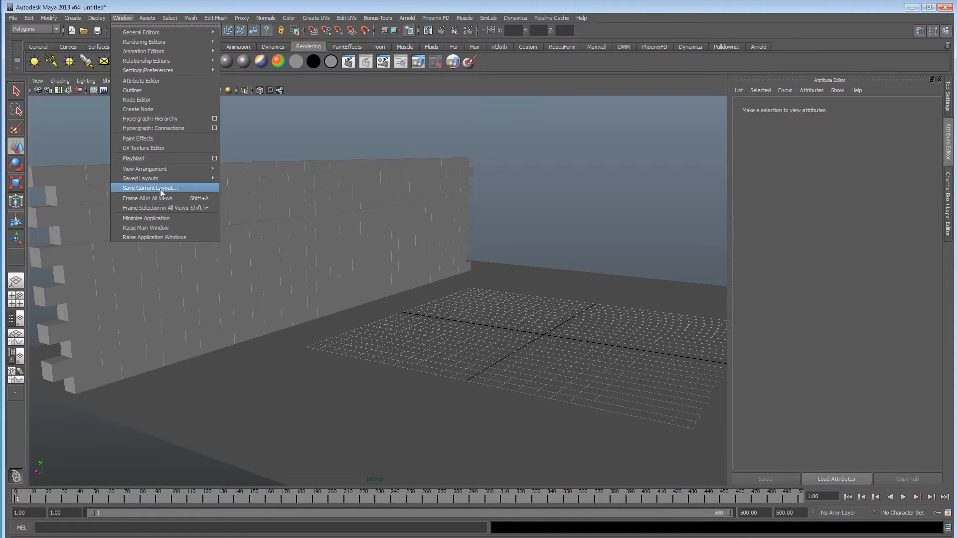
{"action": "mouse_move", "coordinate": [164, 32]}
{"action": "left_click", "coordinate": [240, 67]}
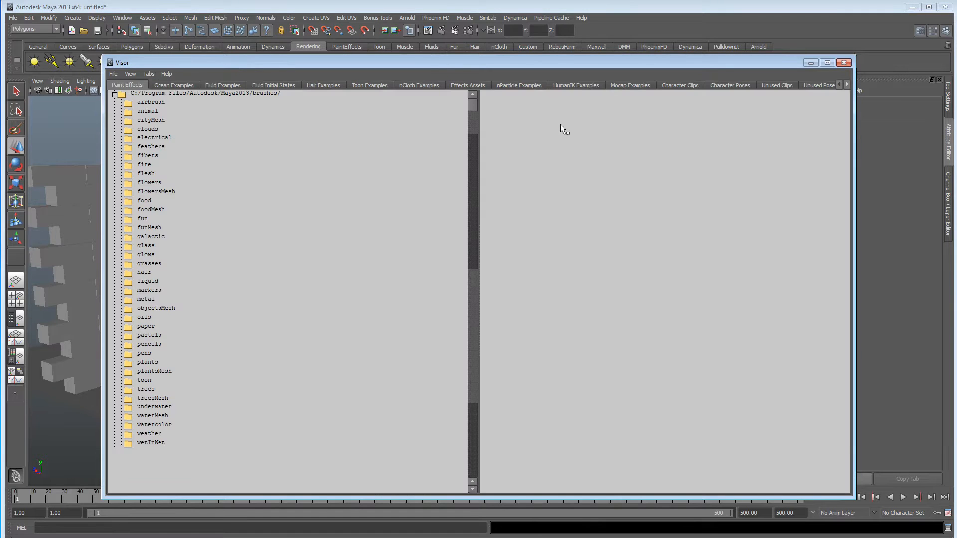
{"action": "left_click", "coordinate": [632, 84]}
{"action": "left_click_drag", "start_coordinate": [609, 67], "coordinate": [399, 134]}
{"action": "left_click_drag", "start_coordinate": [603, 204], "coordinate": [689, 211]}
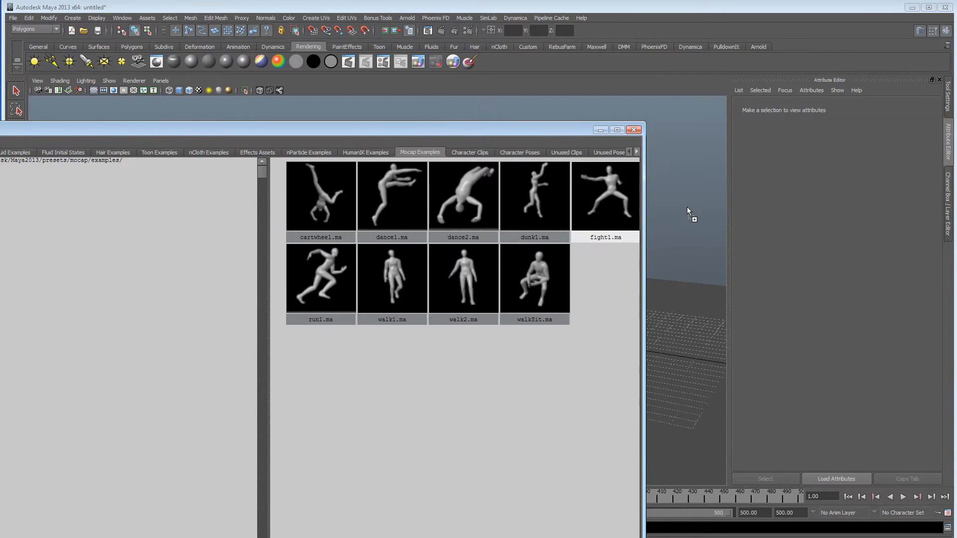
{"action": "left_click", "coordinate": [601, 130]}
In wireframe display, select the imported character's reference locator and set its Scale X, Y and Z to 0.001.
{"action": "left_click_drag", "start_coordinate": [549, 261], "coordinate": [457, 286], "text": "alt"}
{"action": "key", "text": "4"}
{"action": "left_click", "coordinate": [411, 288]}
{"action": "left_click", "coordinate": [346, 294]}
{"action": "left_click", "coordinate": [356, 285]}
{"action": "left_click", "coordinate": [947, 216]}
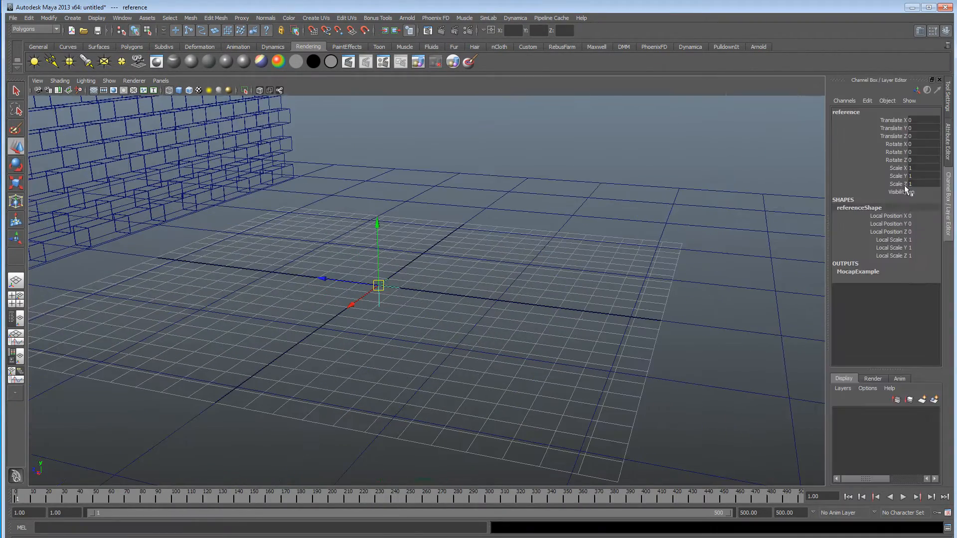
{"action": "left_click_drag", "start_coordinate": [918, 176], "coordinate": [918, 168]}
{"action": "type", "text": "0."}
{"action": "key", "text": "Return"}
Scale the character's reference locator uniformly up to about 0.048.
{"action": "left_click_drag", "start_coordinate": [460, 357], "coordinate": [476, 341], "text": "alt"}
{"action": "key", "text": "r"}
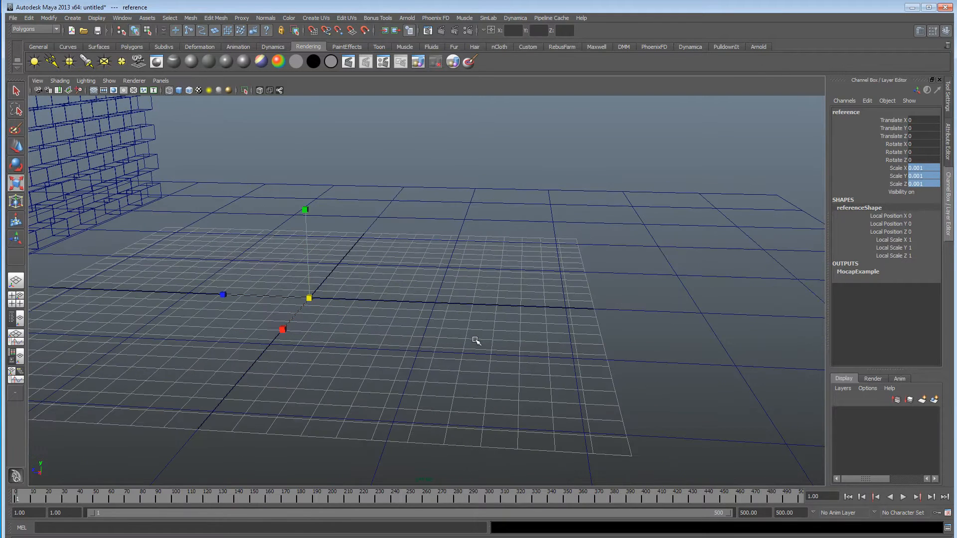
{"action": "left_click_drag", "start_coordinate": [309, 298], "coordinate": [651, 277]}
{"action": "left_click_drag", "start_coordinate": [650, 278], "coordinate": [401, 353], "text": "alt"}
Rotate the character to about -76.552 in Y to face the wall and move it to about Z -5.366.
{"action": "key", "text": "e"}
{"action": "left_click_drag", "start_coordinate": [474, 377], "coordinate": [393, 346]}
{"action": "left_click_drag", "start_coordinate": [545, 314], "coordinate": [313, 330], "text": "alt"}
{"action": "key", "text": "w"}
{"action": "left_click_drag", "start_coordinate": [387, 358], "coordinate": [406, 393]}
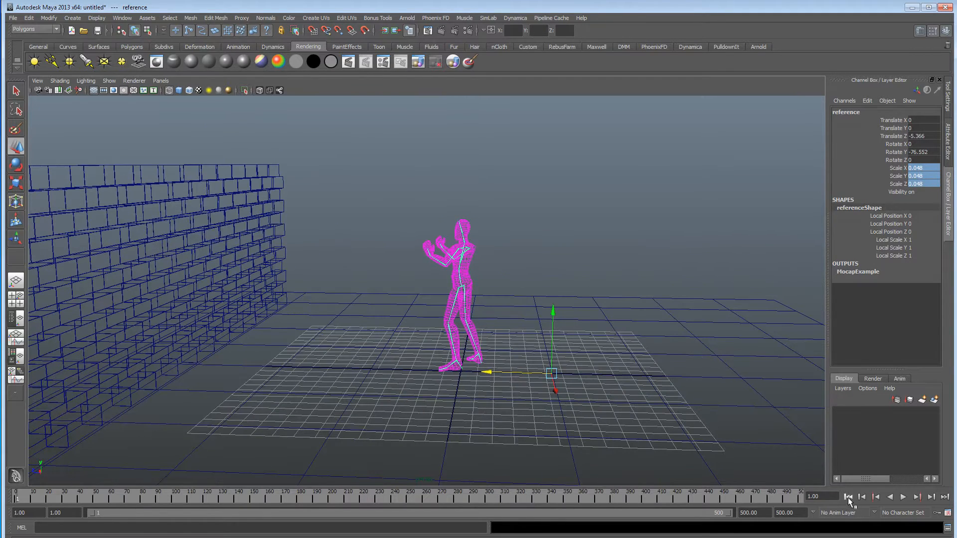
Play back the character's fight animation and open the Graph Editor for its reference locator.
{"action": "left_click", "coordinate": [903, 498]}
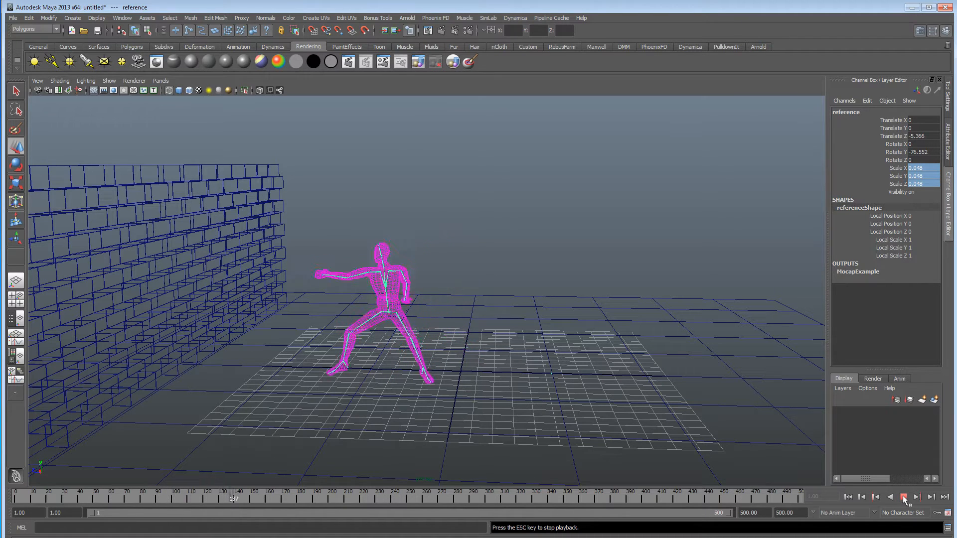
{"action": "left_click", "coordinate": [903, 497]}
{"action": "left_click", "coordinate": [122, 18]}
{"action": "mouse_move", "coordinate": [165, 42]}
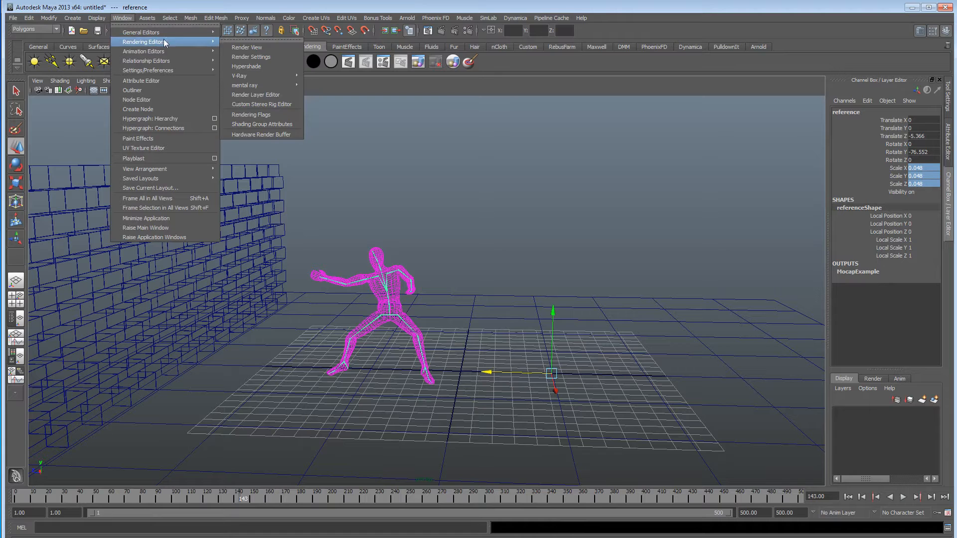
{"action": "left_click", "coordinate": [238, 57]}
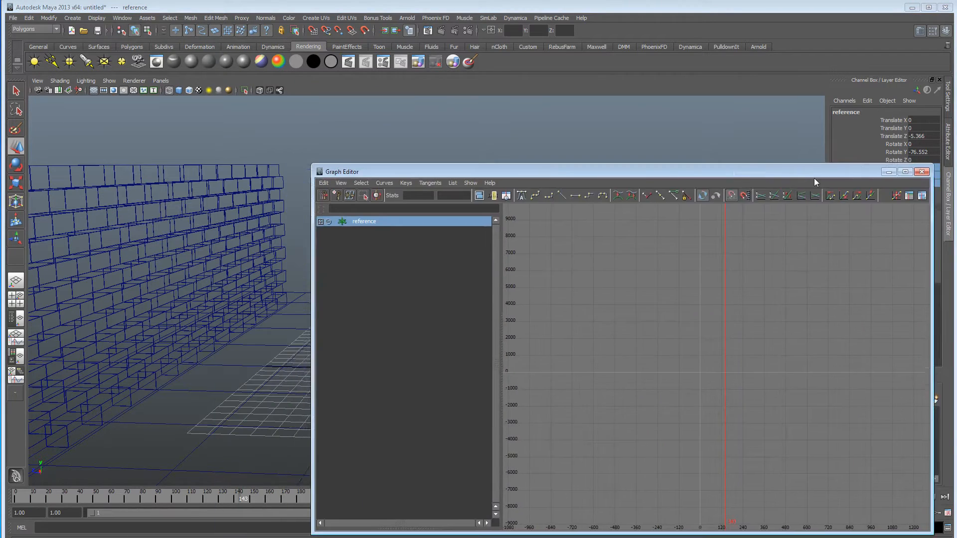
{"action": "left_click_drag", "start_coordinate": [815, 178], "coordinate": [786, 233]}
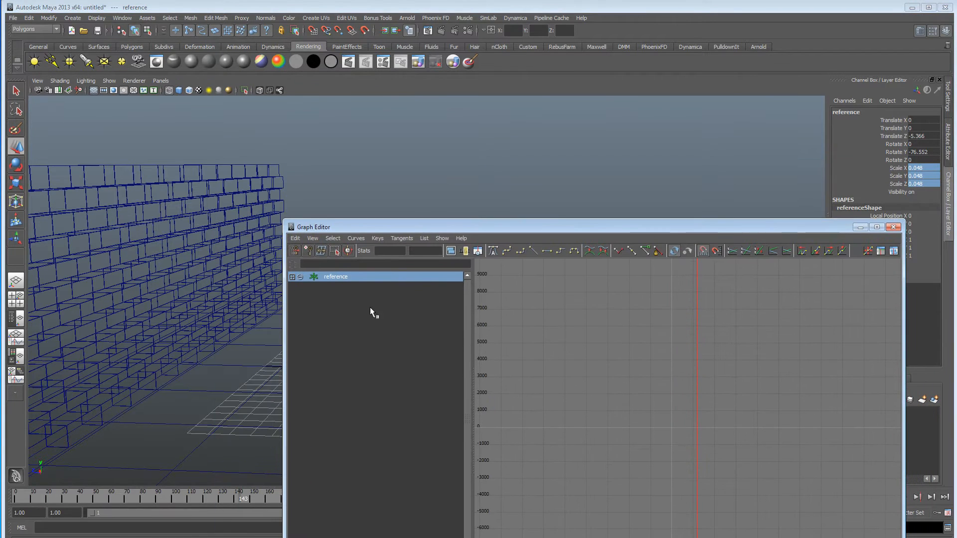
Expand the full reference hierarchy in the Graph Editor, frame its curves and select all animation keys.
{"action": "left_click", "coordinate": [321, 222], "text": "shift"}
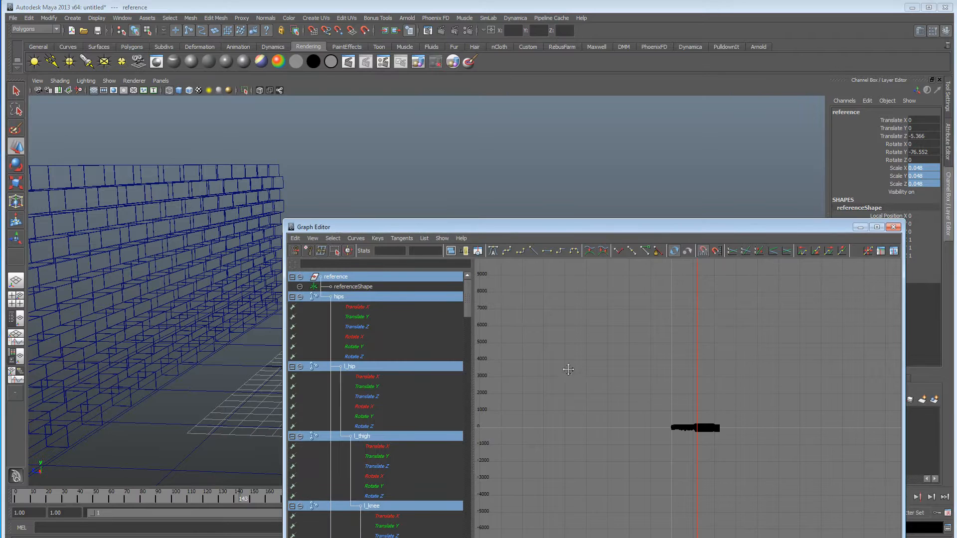
{"action": "middle_click_drag", "start_coordinate": [568, 369], "coordinate": [560, 359], "text": "alt"}
{"action": "key", "text": "a"}
{"action": "right_click_drag", "start_coordinate": [661, 386], "coordinate": [596, 337], "text": "alt"}
{"action": "left_click_drag", "start_coordinate": [605, 349], "coordinate": [771, 470]}
Shift all selected keys earlier in time, to 110 in the key frame stat, and play the animation.
{"action": "left_click_drag", "start_coordinate": [613, 222], "coordinate": [693, 102]}
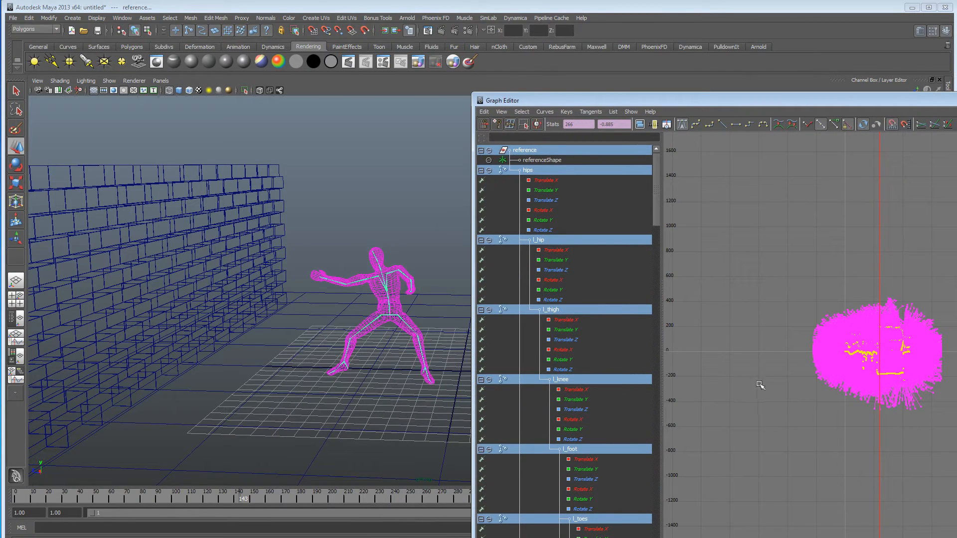
{"action": "middle_click_drag", "start_coordinate": [736, 342], "coordinate": [715, 302], "text": "alt"}
{"action": "middle_click_drag", "start_coordinate": [768, 348], "coordinate": [734, 348], "text": "shift"}
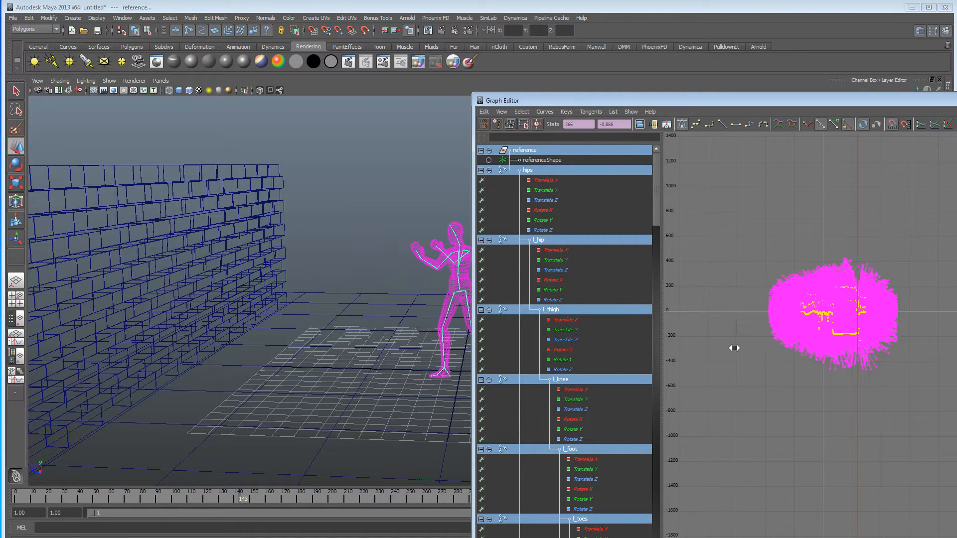
{"action": "left_click_drag", "start_coordinate": [832, 100], "coordinate": [723, 40]}
{"action": "left_click", "coordinate": [903, 497]}
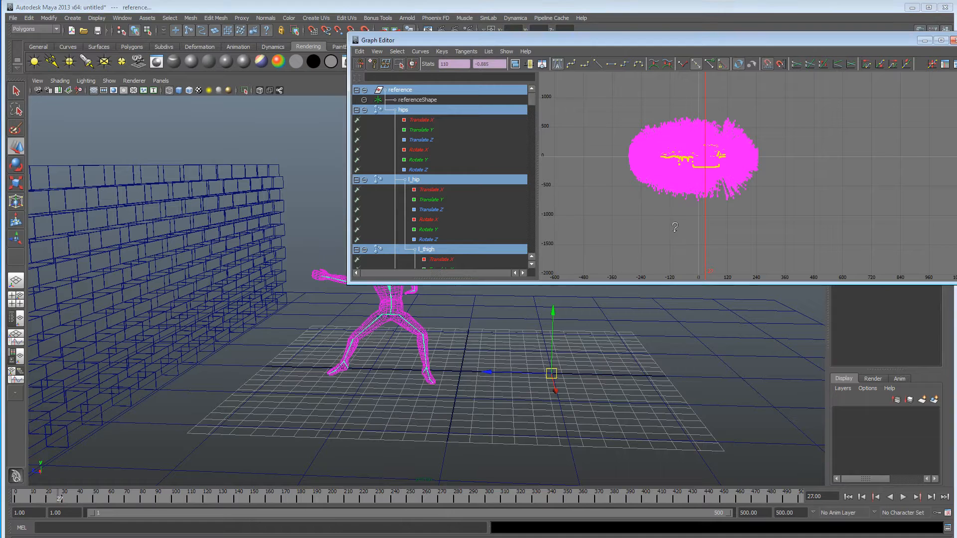
Shift all selected keys later, to 197 in the key frame stat, and replay the fight from the first frame.
{"action": "middle_click_drag", "start_coordinate": [684, 231], "coordinate": [697, 231]}
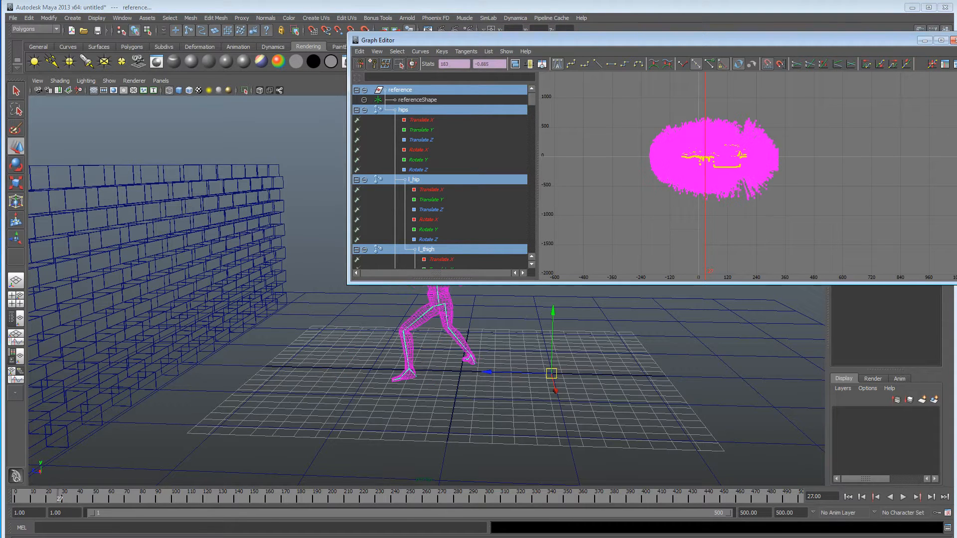
{"action": "left_click_drag", "start_coordinate": [511, 41], "coordinate": [717, 31]}
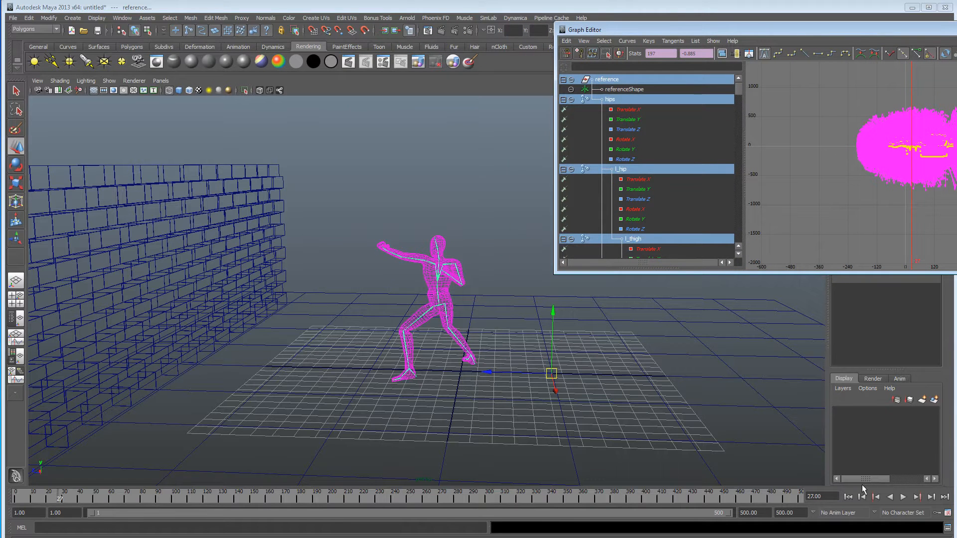
{"action": "left_click", "coordinate": [847, 497]}
{"action": "left_click", "coordinate": [903, 497]}
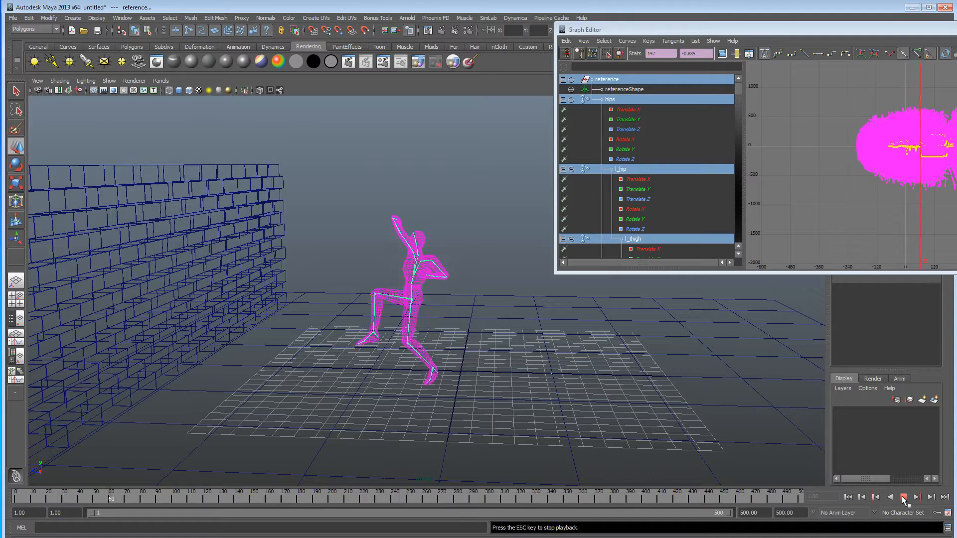
{"action": "left_click", "coordinate": [903, 497]}
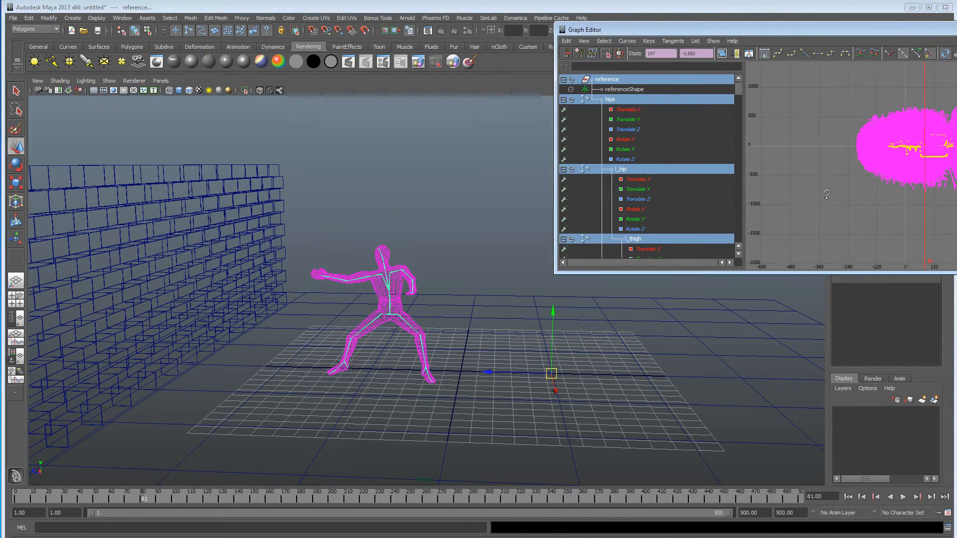
Shift the selected keys earlier, first to 166 and finally to 154, replaying from the first frame to check the timing.
{"action": "middle_click_drag", "start_coordinate": [824, 199], "coordinate": [818, 199], "text": "shift"}
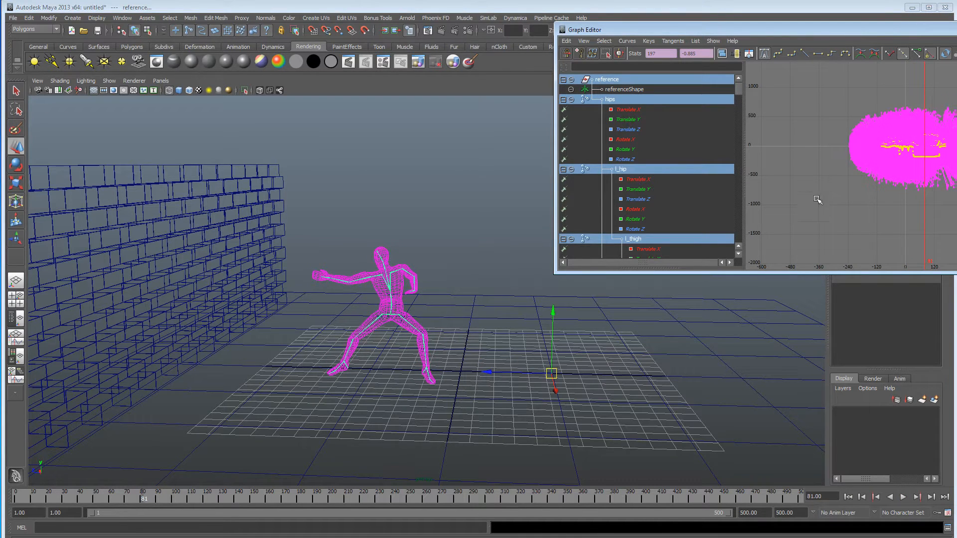
{"action": "left_click", "coordinate": [847, 497]}
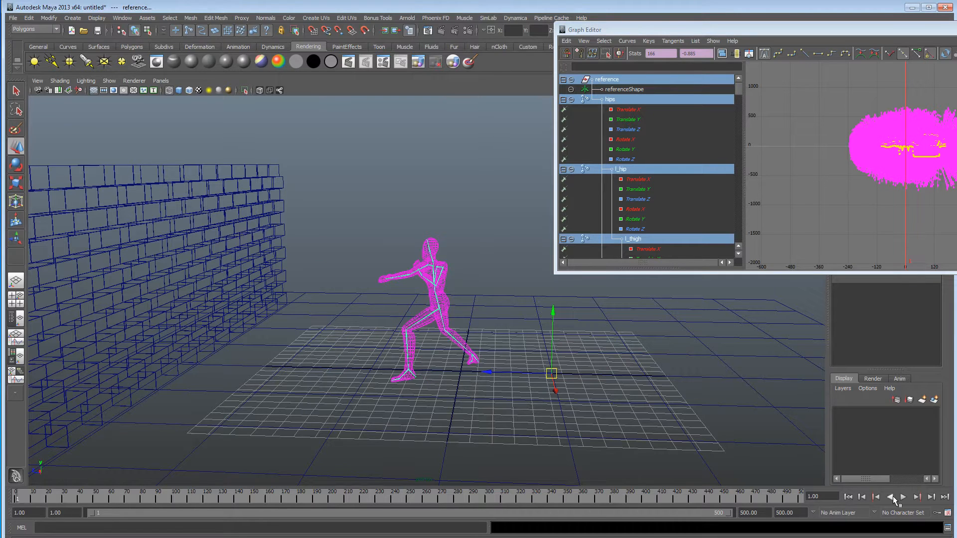
{"action": "left_click", "coordinate": [903, 497]}
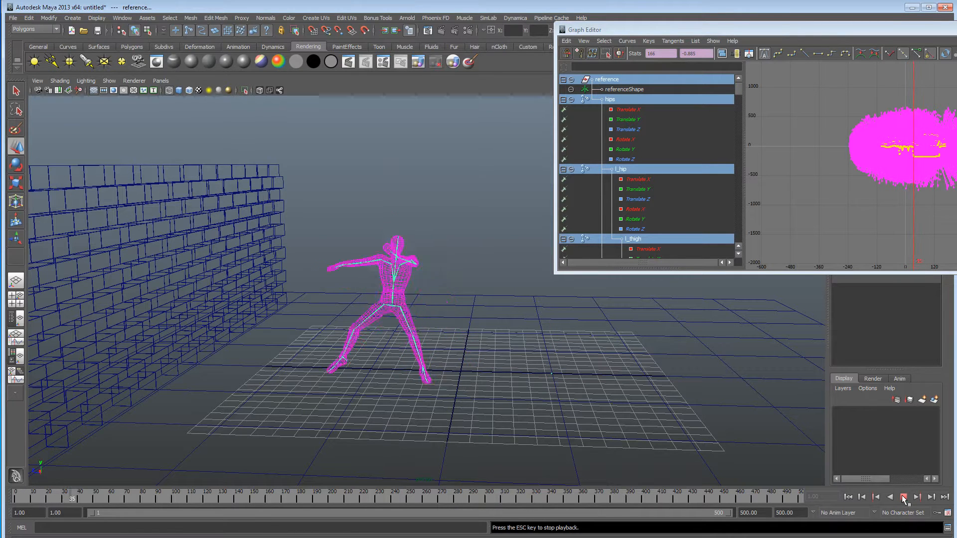
{"action": "left_click", "coordinate": [904, 497]}
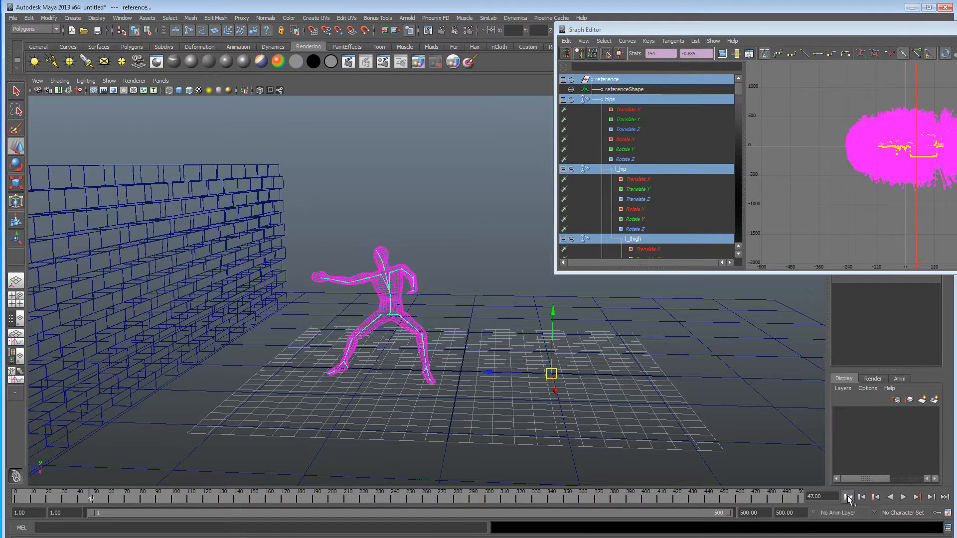
{"action": "left_click", "coordinate": [848, 498]}
{"action": "left_click", "coordinate": [903, 498]}
{"action": "left_click", "coordinate": [903, 497]}
Close the Graph Editor, switch to shaded display, replay the character's palm strike and return to the first frame.
{"action": "left_click_drag", "start_coordinate": [730, 29], "coordinate": [426, 49]}
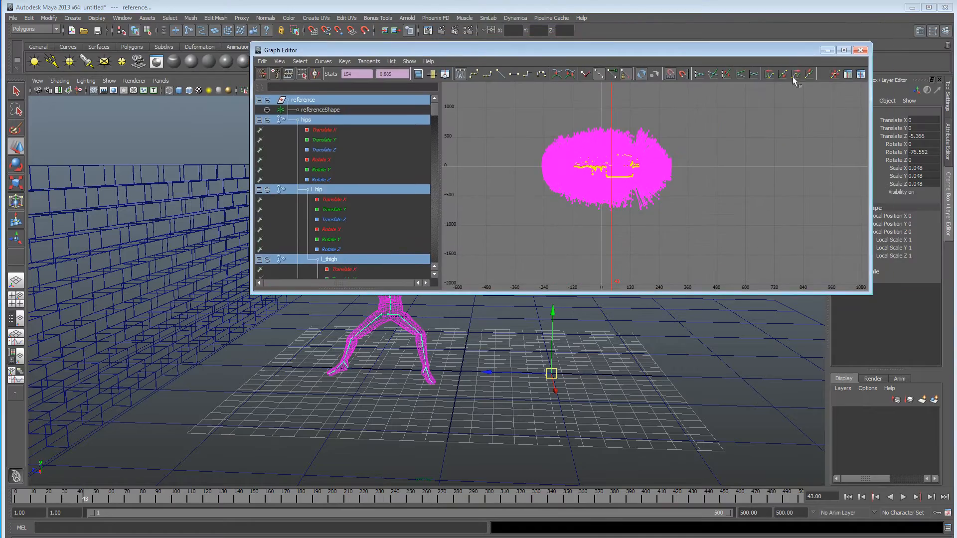
{"action": "left_click", "coordinate": [859, 50]}
{"action": "mouse_move", "coordinate": [487, 297]}
{"action": "left_mouse_down", "text": "alt"}
{"action": "mouse_move", "coordinate": [566, 288]}
{"action": "mouse_move", "coordinate": [553, 280]}
{"action": "left_mouse_up", "text": "alt"}
{"action": "key", "text": "5"}
{"action": "left_click_drag", "start_coordinate": [459, 296], "coordinate": [461, 233], "text": "alt"}
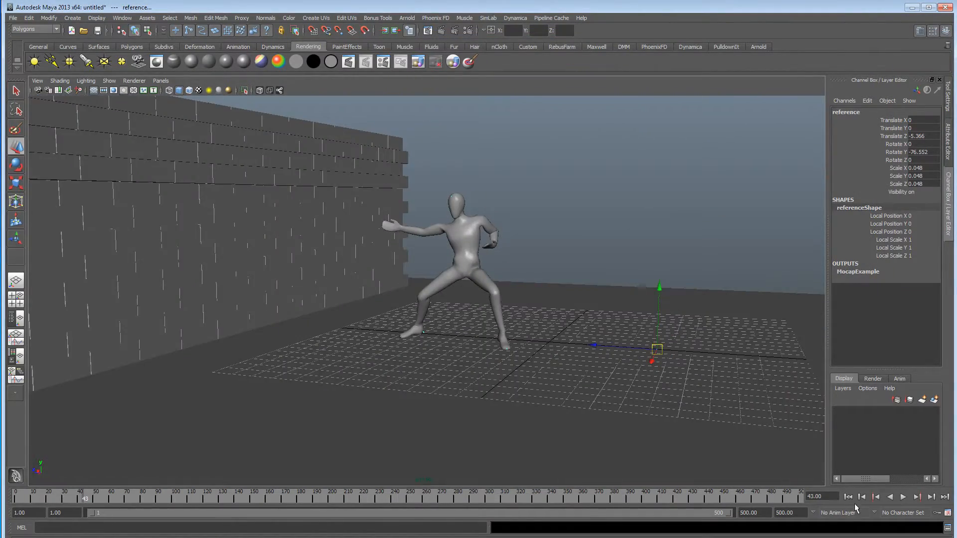
{"action": "left_click", "coordinate": [903, 497]}
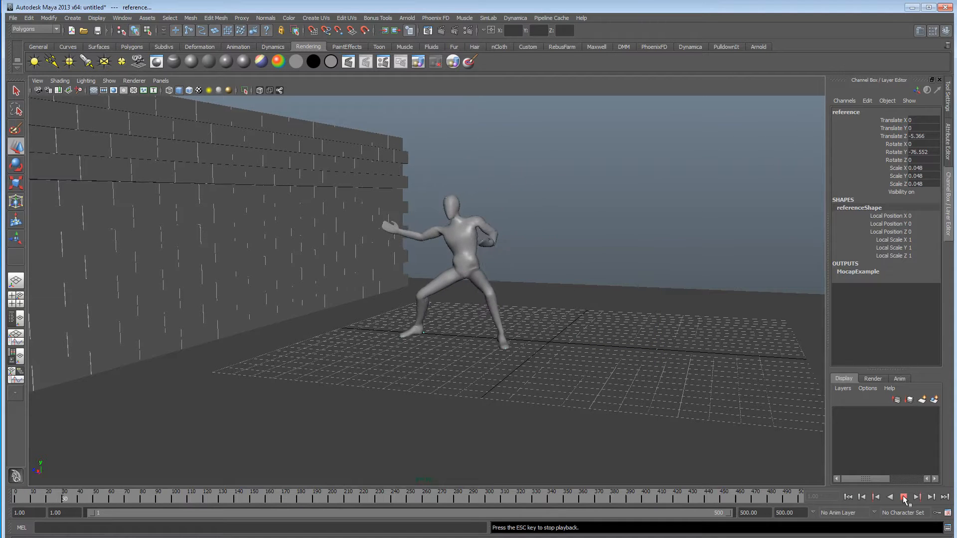
{"action": "left_click", "coordinate": [848, 497]}
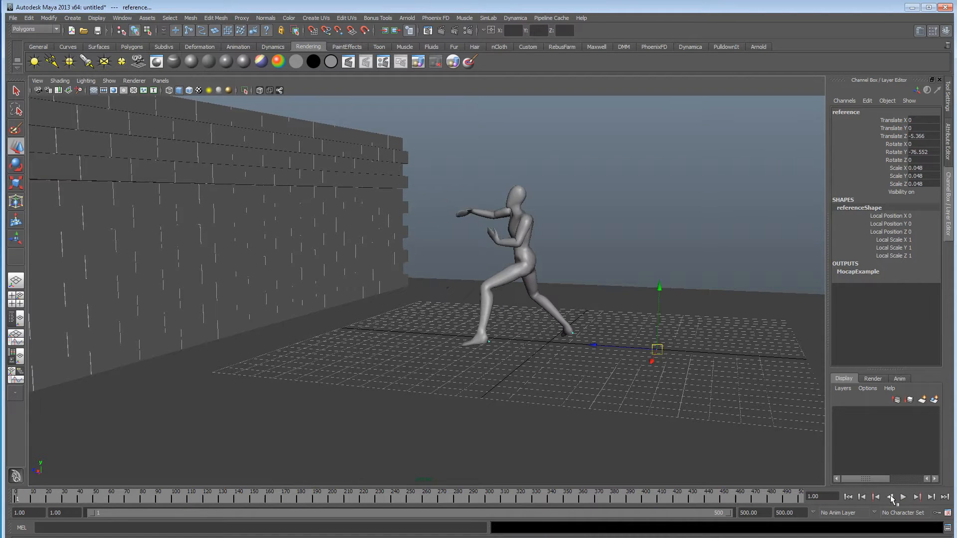
Replay the fight from the first frame and check the strike against the wall from a side angle.
{"action": "left_click", "coordinate": [903, 497]}
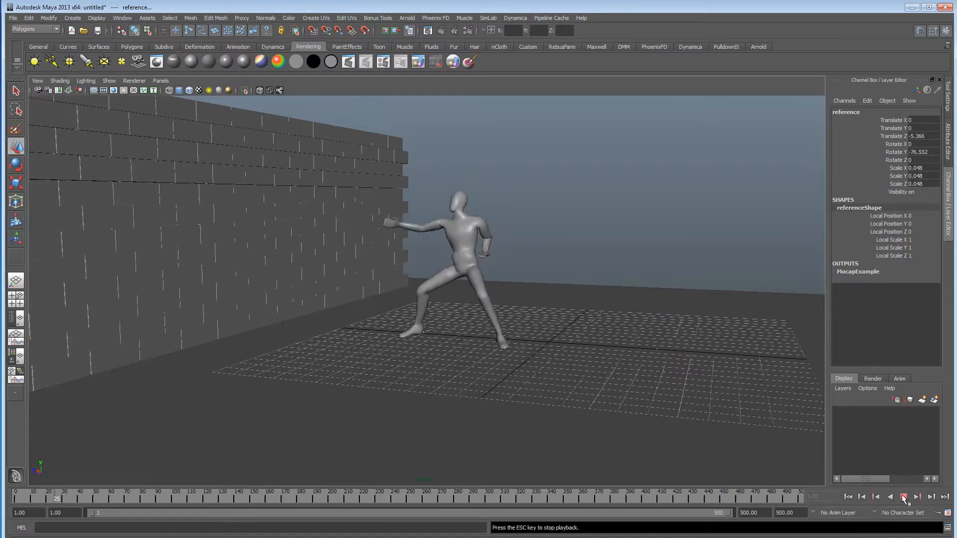
{"action": "left_click", "coordinate": [903, 498]}
{"action": "left_click", "coordinate": [848, 498]}
{"action": "left_click_drag", "start_coordinate": [618, 303], "coordinate": [585, 302], "text": "alt"}
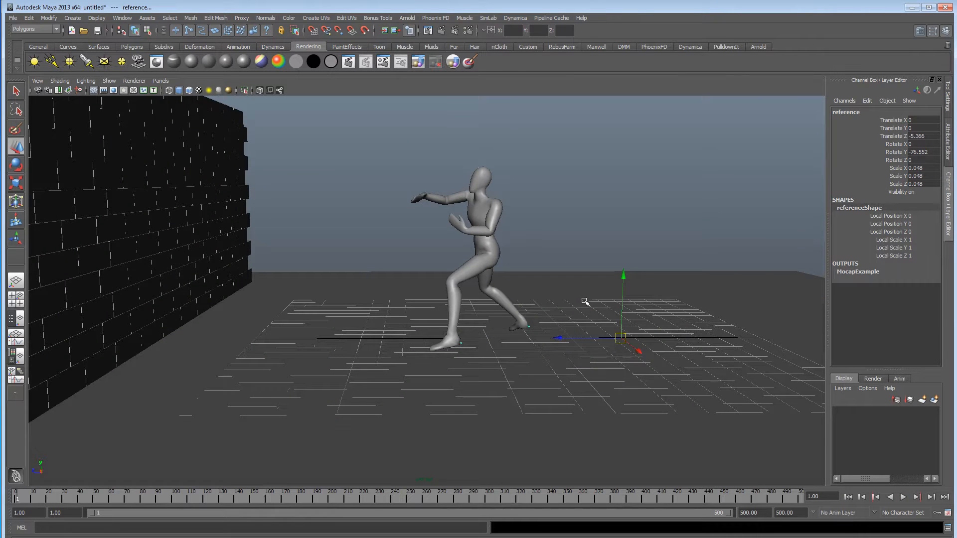
{"action": "key", "text": "alt+v"}
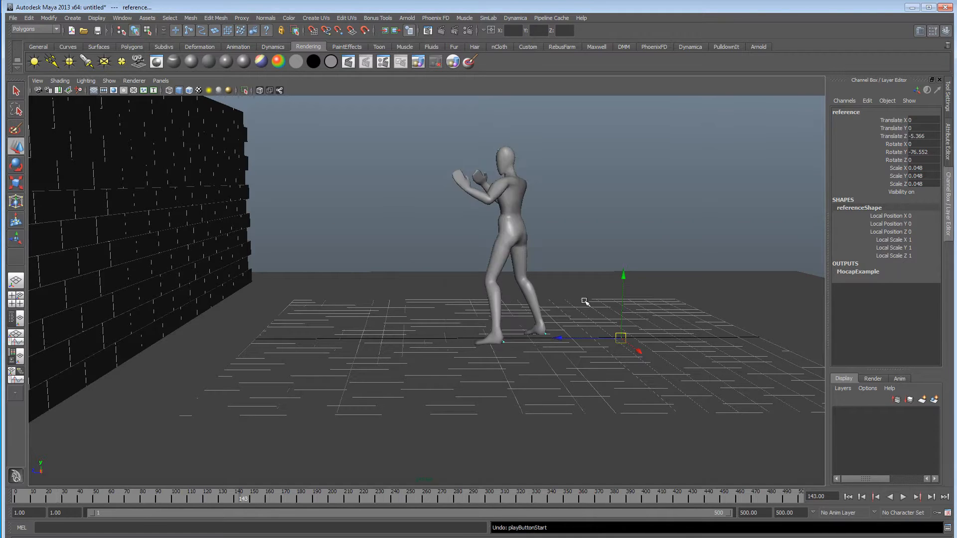
Undo back past the fighter's key shifts, move and rotation, and redo only the Y rotation.
{"action": "key", "text": "ctrl+z"}
{"action": "key", "text": "ctrl+z"}
{"action": "key", "text": "ctrl+z"}
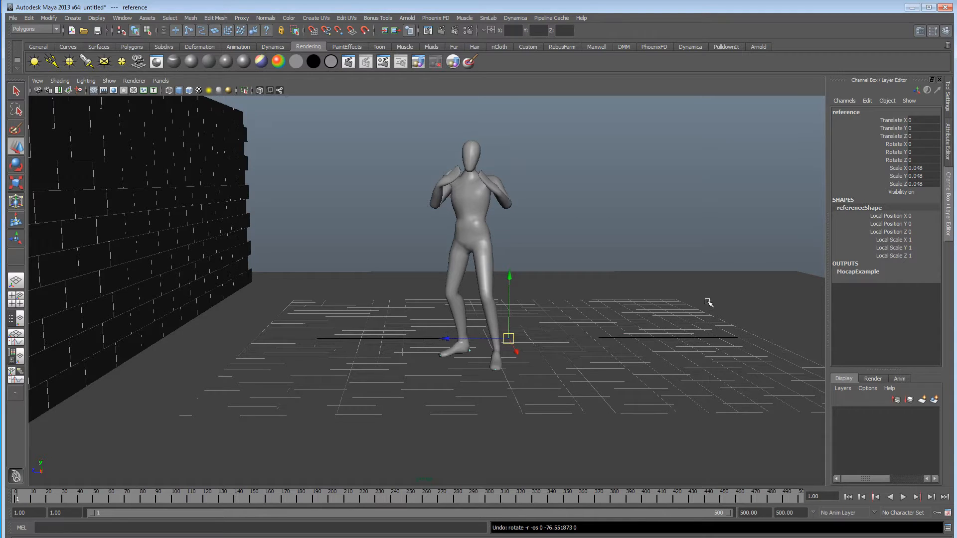
{"action": "left_click", "coordinate": [28, 18]}
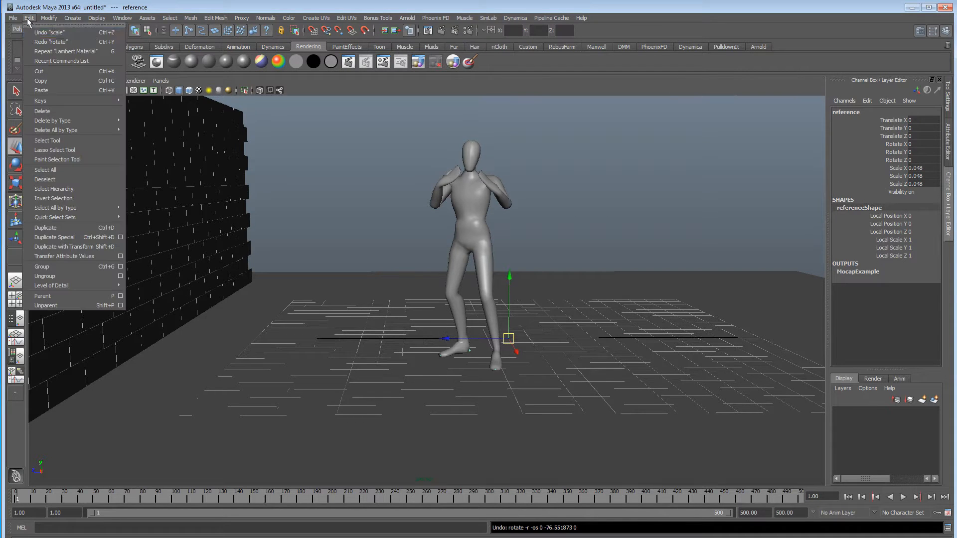
{"action": "left_click", "coordinate": [39, 43]}
Play the restored animation briefly to check the fighter's opening moves toward the wall.
{"action": "left_click_drag", "start_coordinate": [385, 265], "coordinate": [384, 275], "text": "alt"}
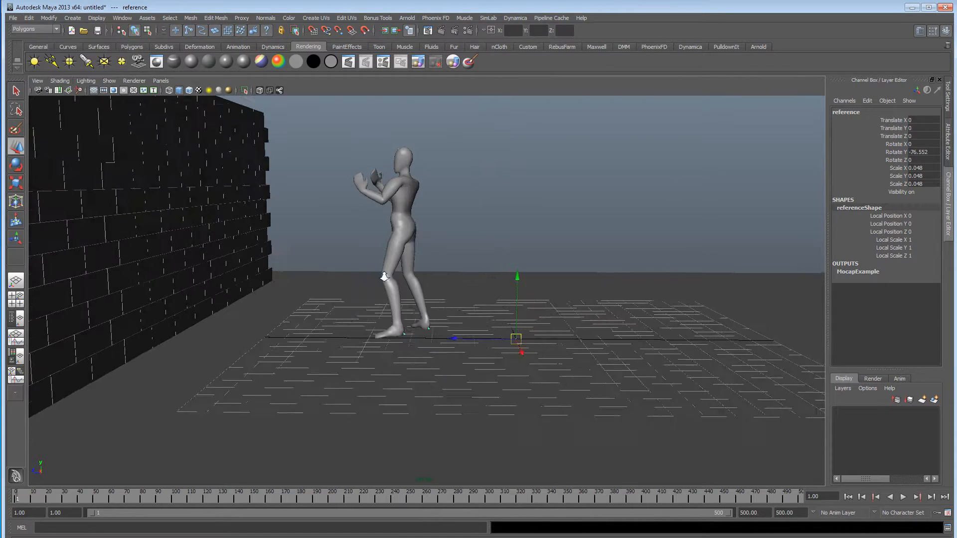
{"action": "right_click_drag", "start_coordinate": [384, 275], "coordinate": [339, 279], "text": "alt"}
{"action": "left_click", "coordinate": [903, 497]}
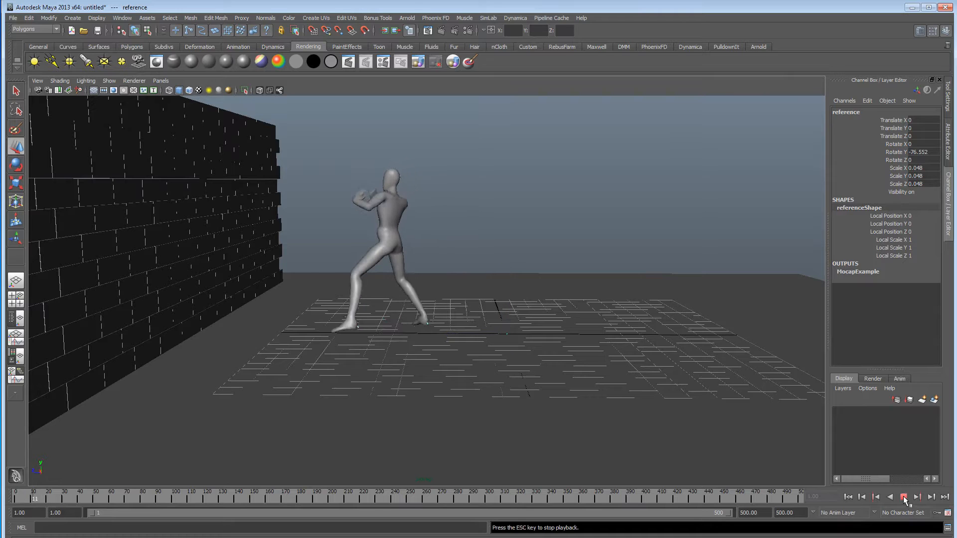
{"action": "left_click_drag", "start_coordinate": [537, 344], "coordinate": [522, 347], "text": "alt"}
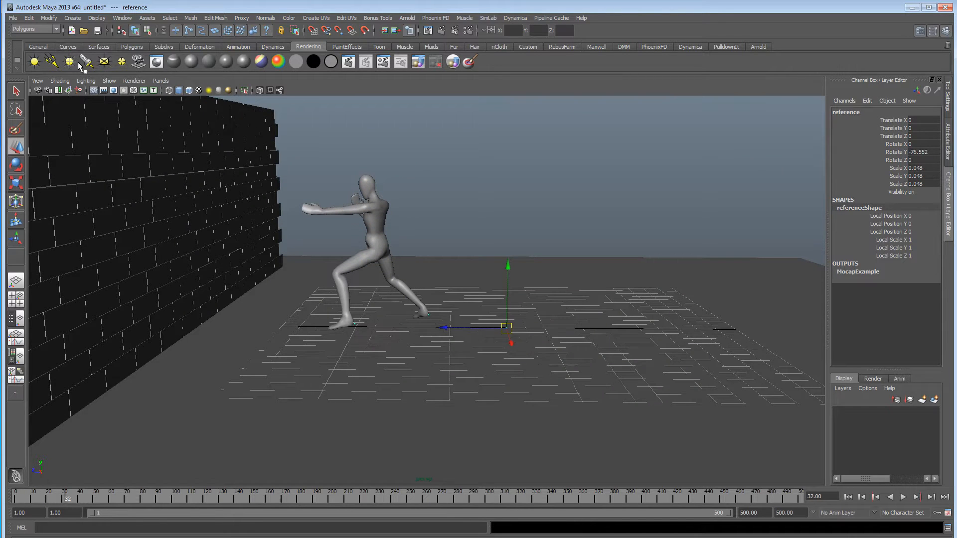
Expand the reference hierarchy in the Graph Editor and shift all its keys earlier, to 164 in the key frame stat.
{"action": "left_click", "coordinate": [122, 19]}
{"action": "mouse_move", "coordinate": [171, 53]}
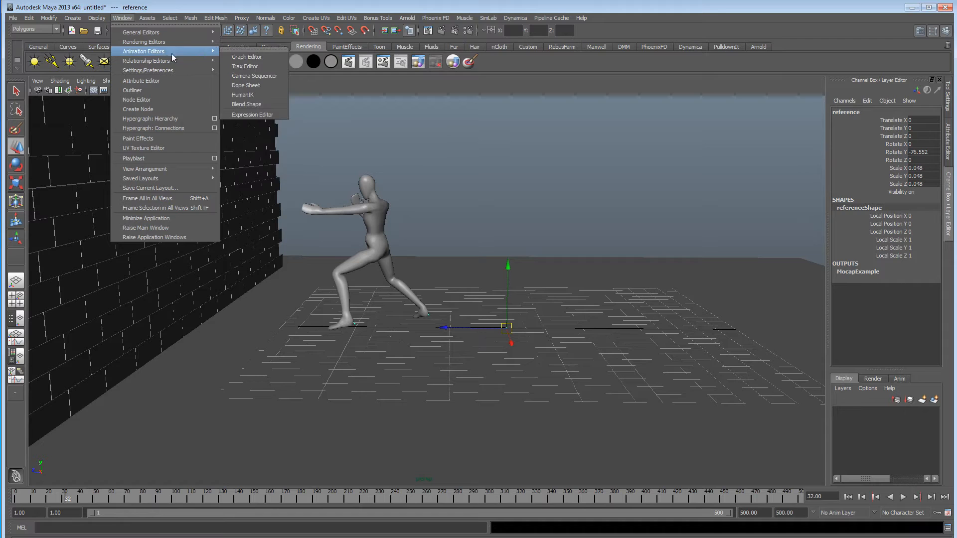
{"action": "left_click", "coordinate": [266, 56]}
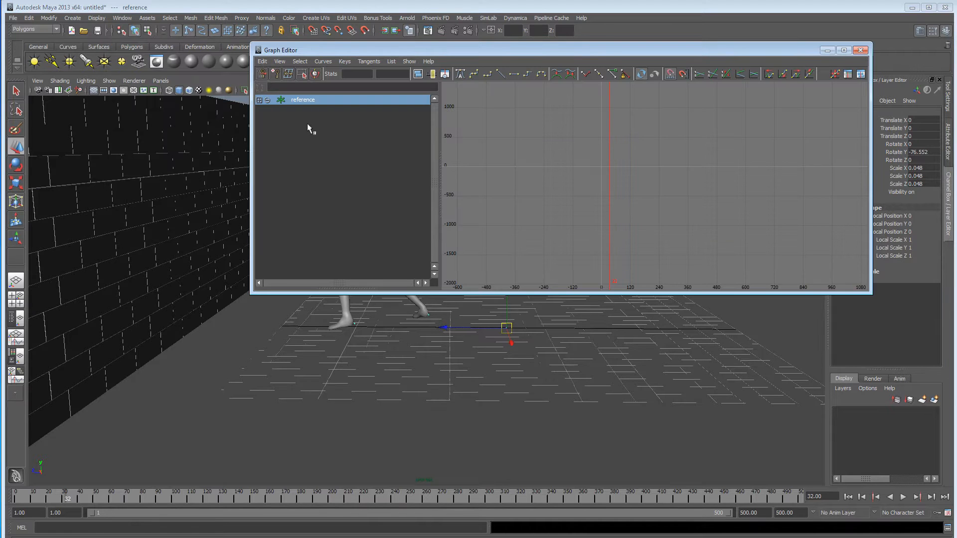
{"action": "left_click", "coordinate": [258, 100], "text": "shift"}
{"action": "left_click_drag", "start_coordinate": [781, 218], "coordinate": [713, 221]}
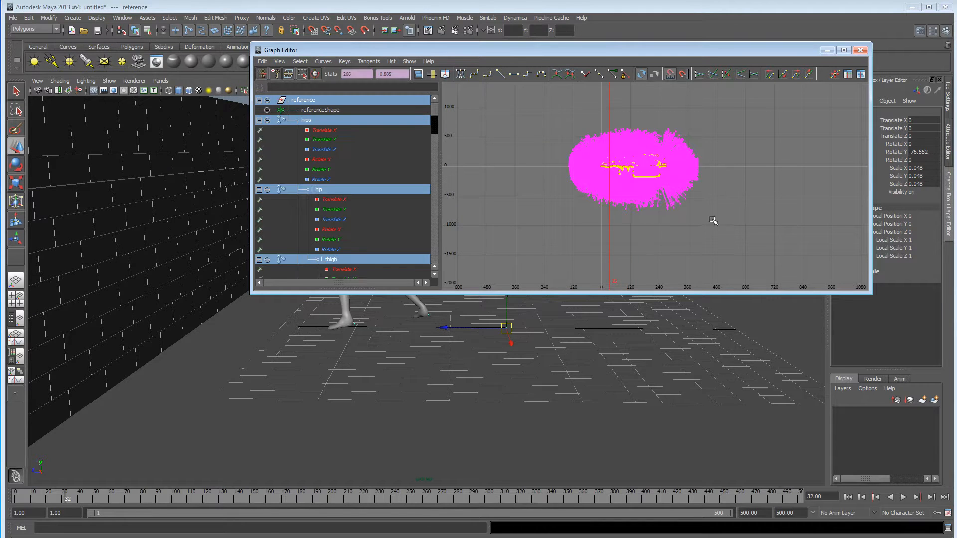
{"action": "middle_click_drag", "start_coordinate": [700, 219], "coordinate": [681, 220], "text": "shift"}
Move the Graph Editor off the fighter, replay the shifted animation from the start, and return to the first frame.
{"action": "left_click_drag", "start_coordinate": [533, 50], "coordinate": [808, 33]}
{"action": "left_click", "coordinate": [847, 496]}
{"action": "left_click", "coordinate": [903, 497]}
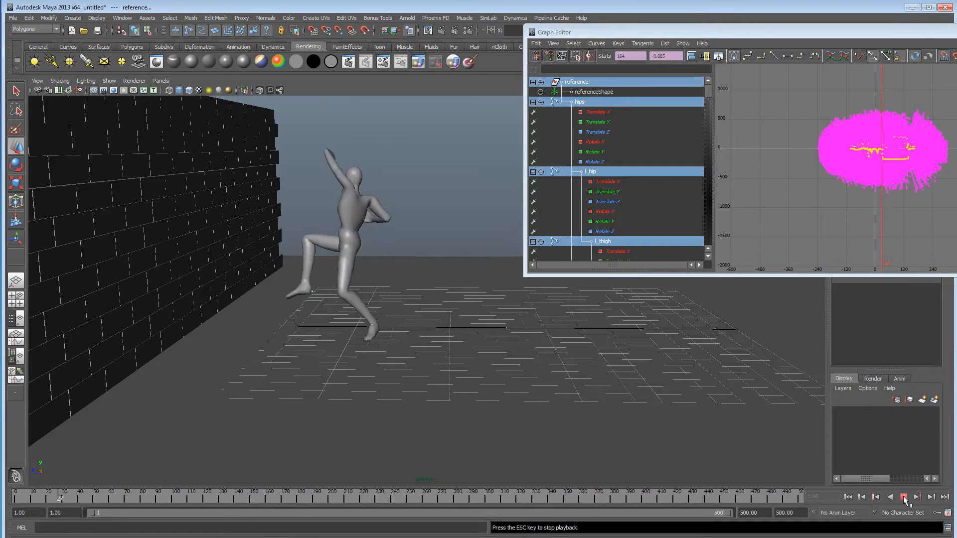
{"action": "left_click", "coordinate": [903, 497]}
{"action": "left_click", "coordinate": [903, 497]}
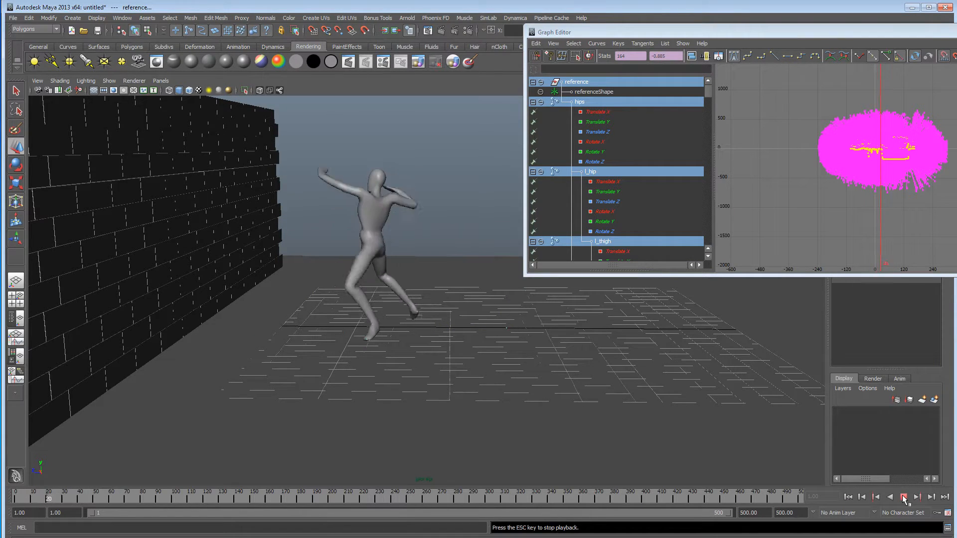
{"action": "left_click", "coordinate": [863, 497]}
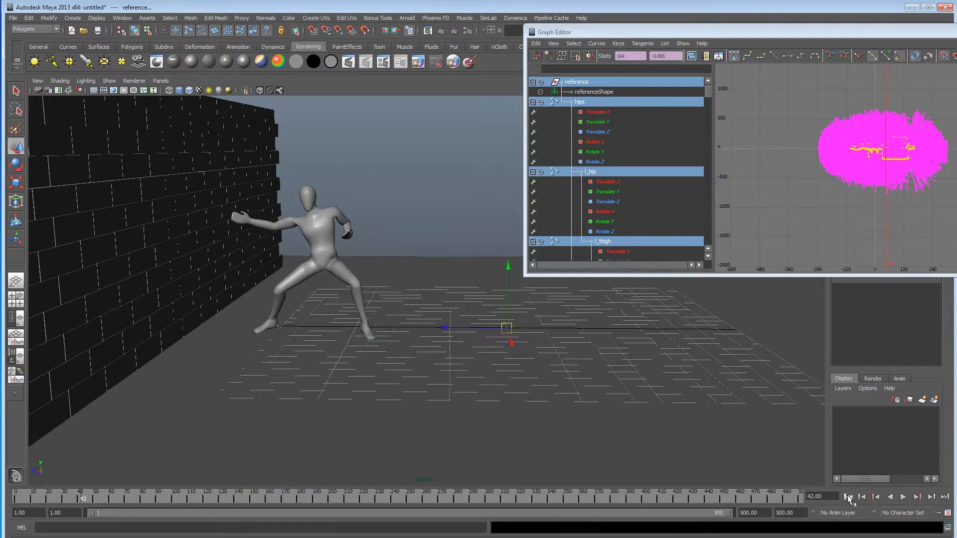
{"action": "left_click", "coordinate": [848, 497]}
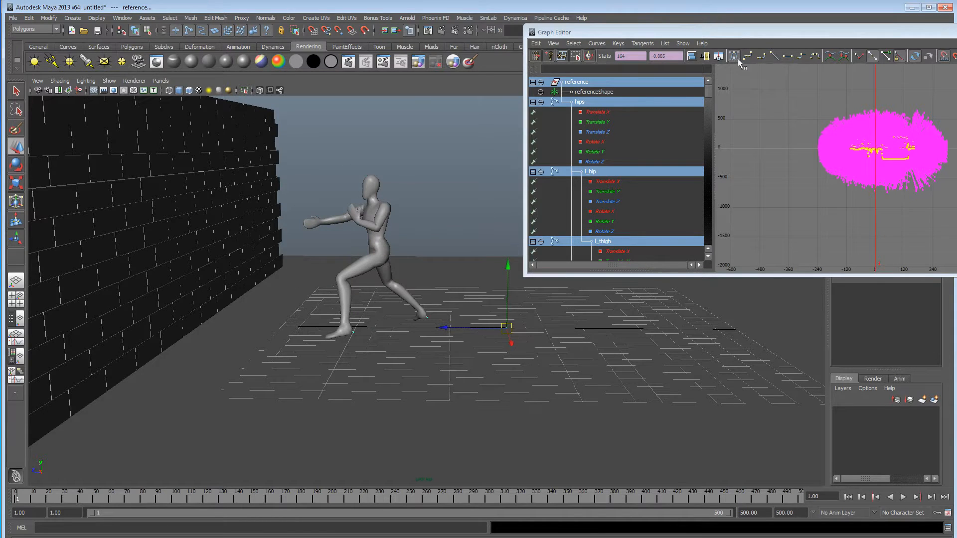
Close the Graph Editor and move the fighter away from the wall to about -4.506 in Translate Z.
{"action": "left_click_drag", "start_coordinate": [746, 35], "coordinate": [428, 48]}
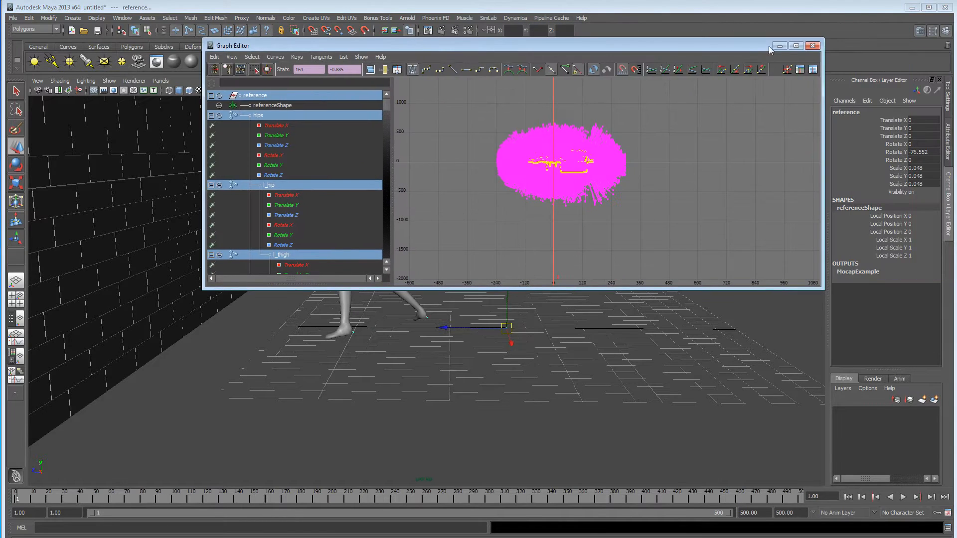
{"action": "left_click", "coordinate": [812, 44]}
{"action": "left_click_drag", "start_coordinate": [444, 327], "coordinate": [447, 280]}
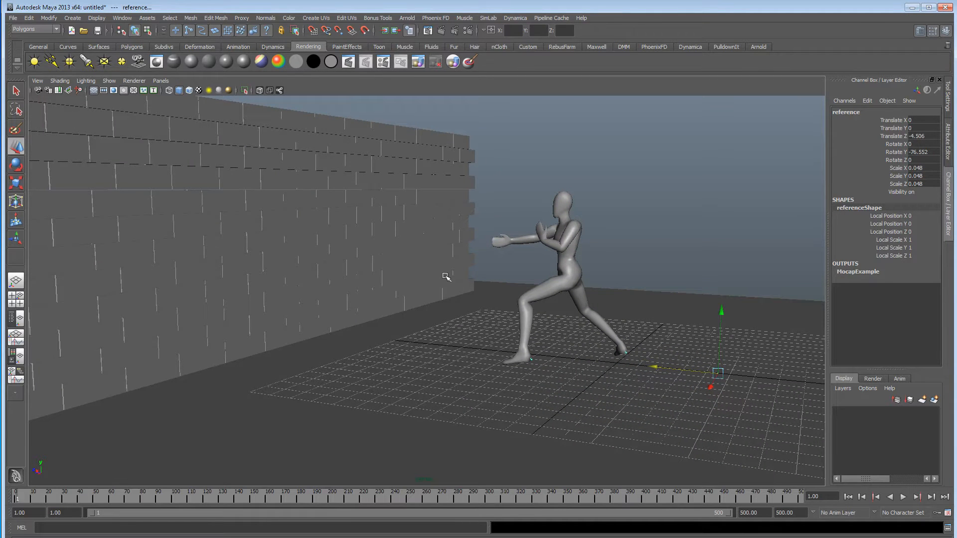
{"action": "mouse_move", "coordinate": [445, 275]}
{"action": "left_mouse_down", "text": "alt"}
{"action": "mouse_move", "coordinate": [457, 282]}
{"action": "mouse_move", "coordinate": [439, 284]}
{"action": "left_mouse_up", "text": "alt"}
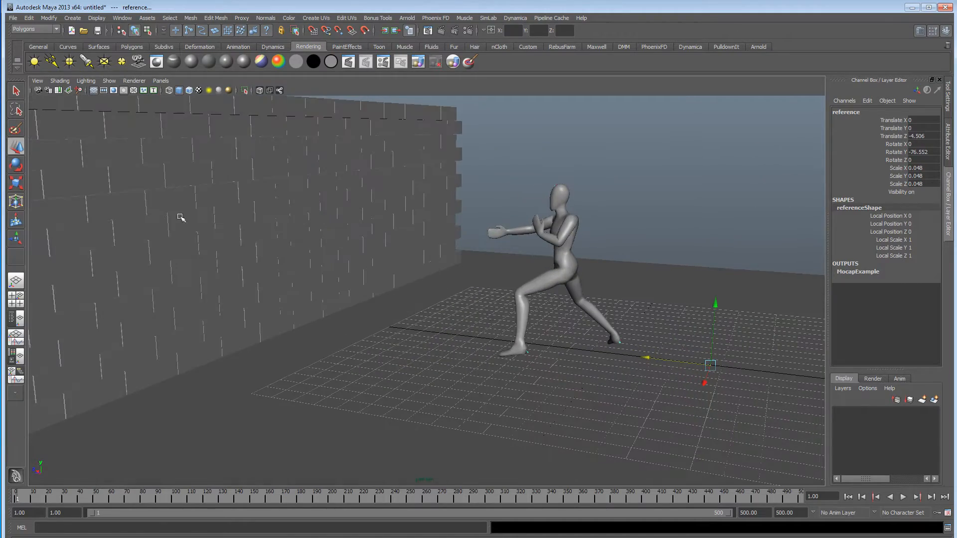
{"action": "left_click_drag", "start_coordinate": [273, 223], "coordinate": [425, 374], "text": "alt"}
{"action": "middle_click_drag", "start_coordinate": [356, 277], "coordinate": [461, 279], "text": "alt"}
{"action": "right_click_drag", "start_coordinate": [461, 279], "coordinate": [452, 316], "text": "alt"}
{"action": "middle_click_drag", "start_coordinate": [453, 316], "coordinate": [406, 300], "text": "alt"}
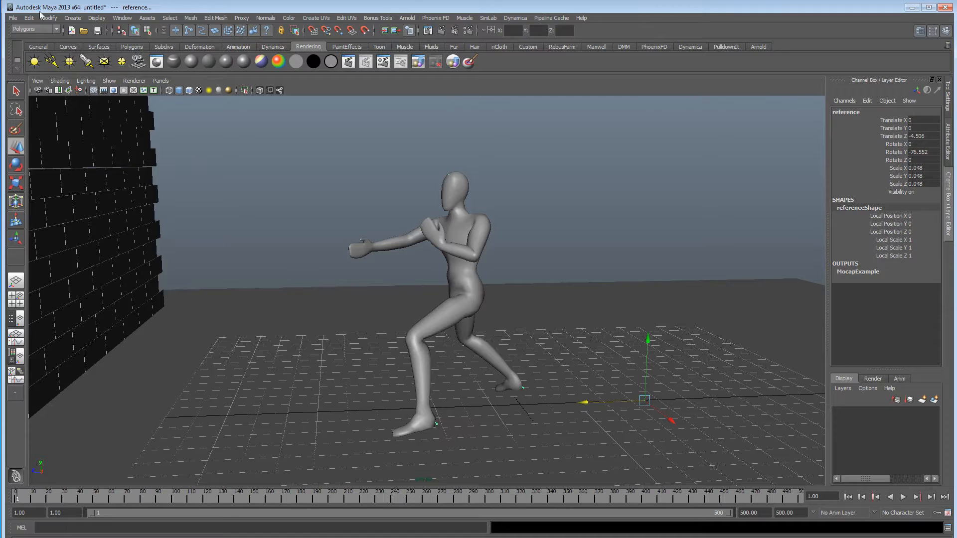
Switch to the nDynamics menu set and create an nParticle emitter.
{"action": "left_click", "coordinate": [25, 30]}
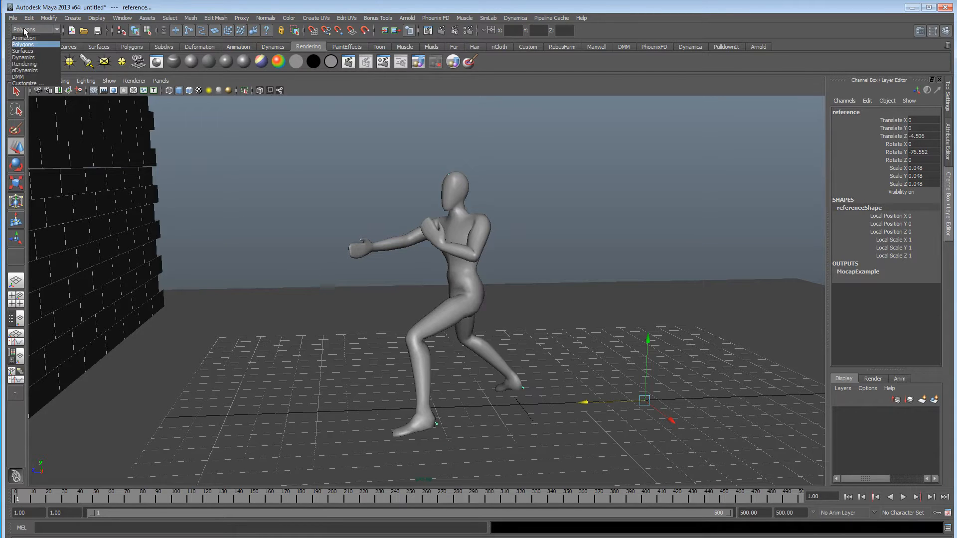
{"action": "left_click", "coordinate": [30, 70]}
{"action": "left_click", "coordinate": [174, 18]}
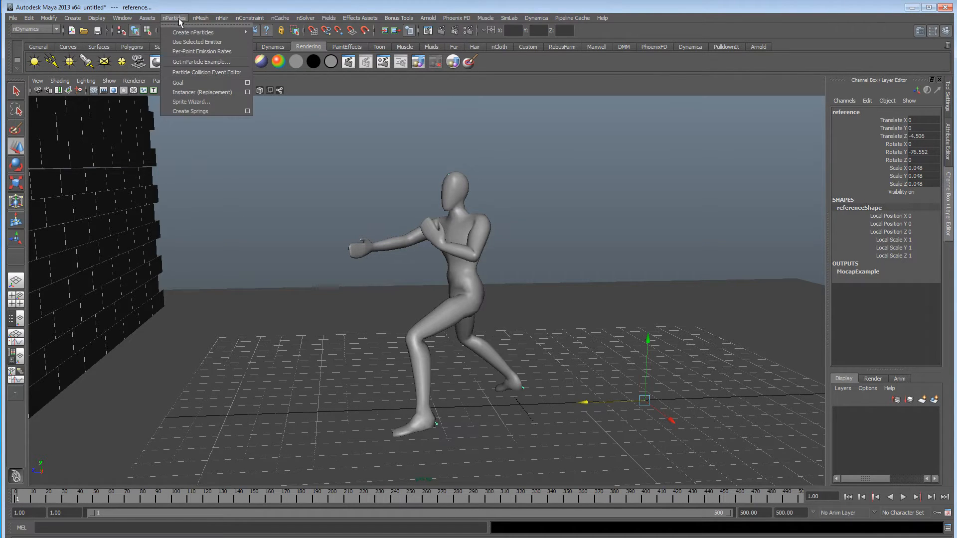
{"action": "mouse_move", "coordinate": [192, 33]}
{"action": "left_click", "coordinate": [282, 48]}
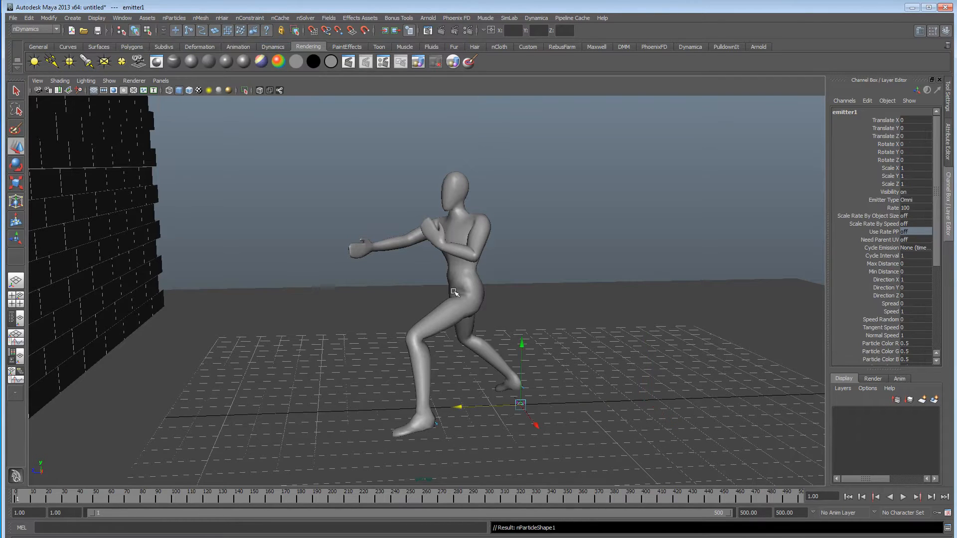
Move the emitter near the fighter's extended hand, about Y 4.192 and Z 6.104, and test the emission briefly.
{"action": "left_click_drag", "start_coordinate": [463, 410], "coordinate": [289, 410]}
{"action": "left_click_drag", "start_coordinate": [342, 351], "coordinate": [342, 227]}
{"action": "left_click", "coordinate": [902, 498]}
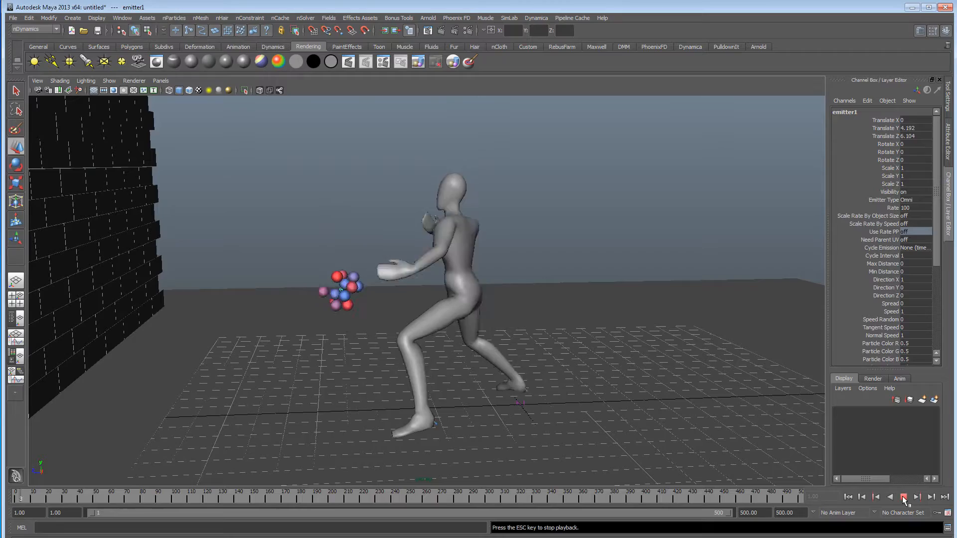
{"action": "left_click", "coordinate": [902, 497]}
{"action": "left_click", "coordinate": [848, 497]}
In wireframe display, snap the emitter onto the right hand's end joint and parent it under r_hand_End.
{"action": "scroll", "coordinate": [339, 317], "scroll_direction": "up", "scroll_amount": 5}
{"action": "key", "text": "4"}
{"action": "right_click_drag", "start_coordinate": [427, 331], "coordinate": [538, 330], "text": "alt"}
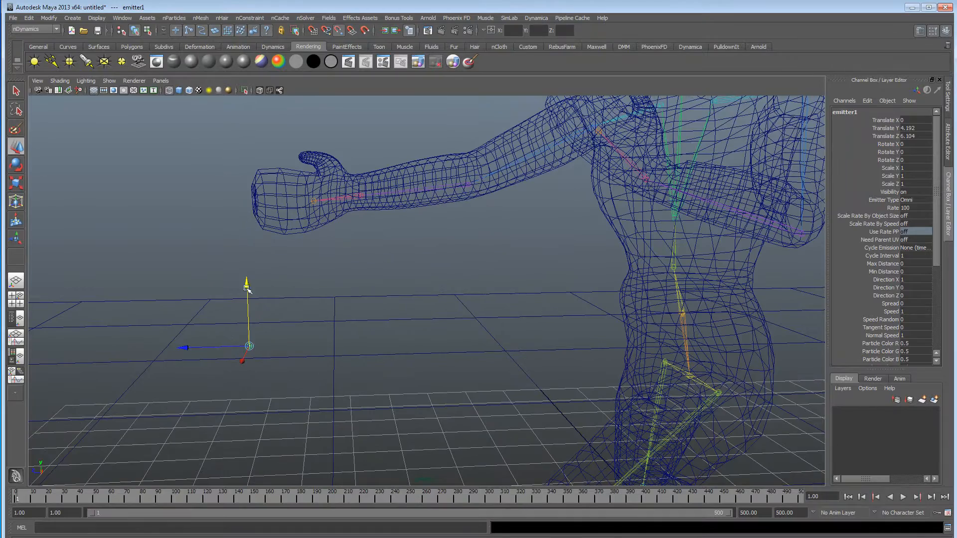
{"action": "left_click_drag", "start_coordinate": [249, 347], "coordinate": [314, 201]}
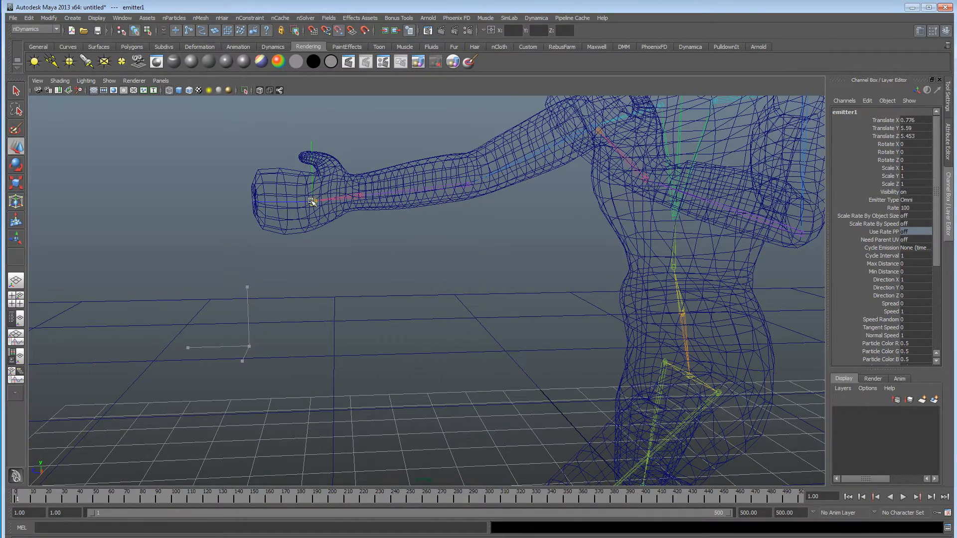
{"action": "scroll", "coordinate": [311, 202], "scroll_direction": "up", "scroll_amount": 5}
{"action": "middle_click_drag", "start_coordinate": [314, 203], "coordinate": [402, 278], "text": "alt"}
{"action": "scroll", "coordinate": [401, 277], "scroll_direction": "up", "scroll_amount": 6}
{"action": "left_click_drag", "start_coordinate": [402, 278], "coordinate": [432, 282], "text": "alt"}
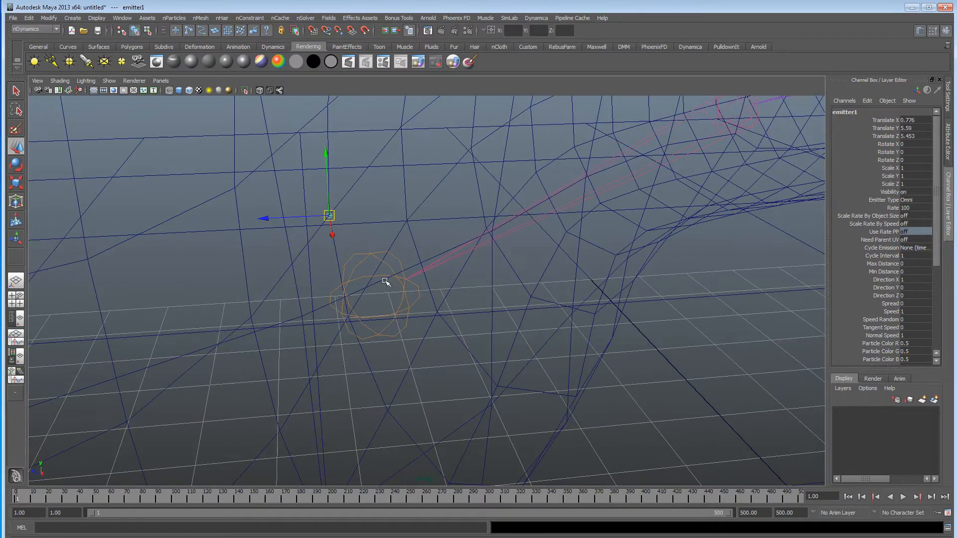
{"action": "left_click_drag", "start_coordinate": [330, 216], "coordinate": [375, 276]}
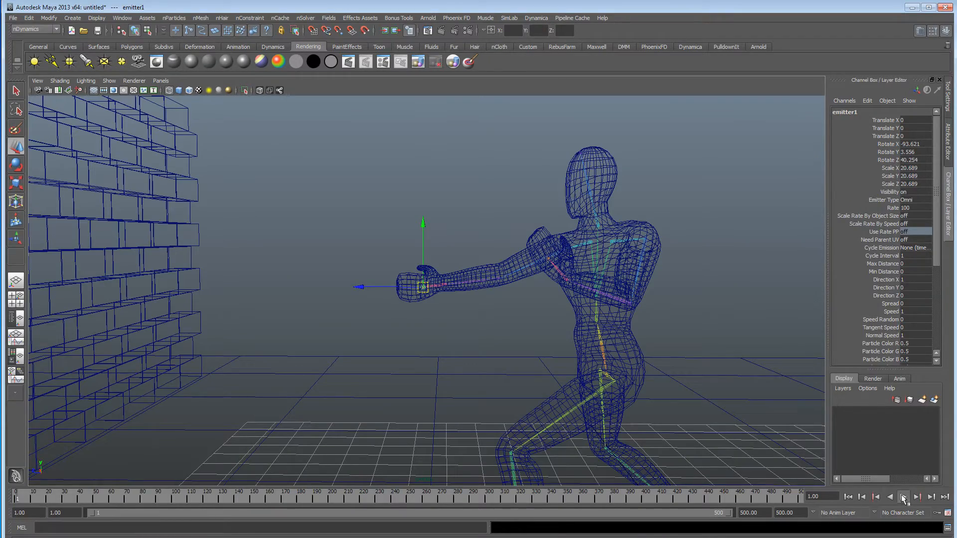
Play the animation to check that particles follow the hand, and examine emitter1's place in the Outliner hierarchy.
{"action": "left_click", "coordinate": [904, 497]}
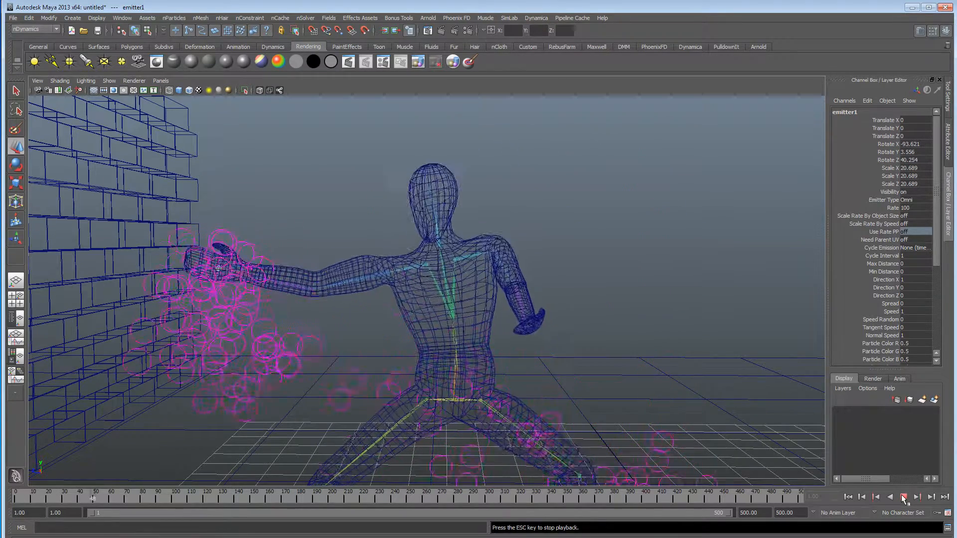
{"action": "left_click", "coordinate": [903, 498]}
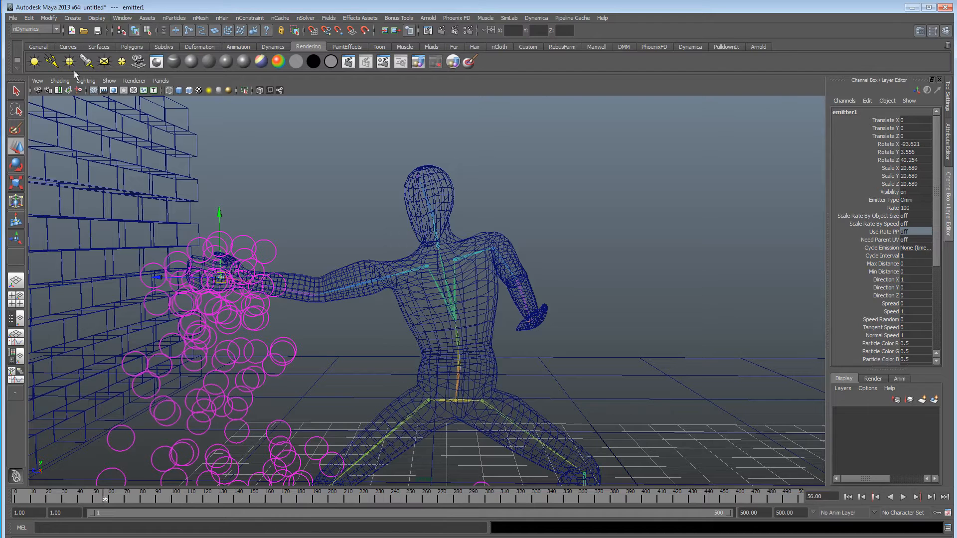
{"action": "left_click", "coordinate": [122, 18]}
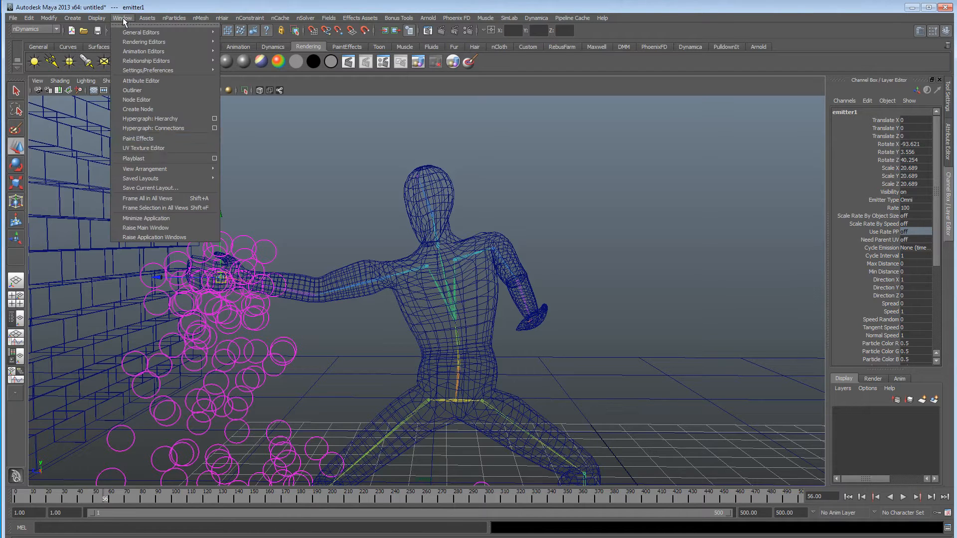
{"action": "left_click", "coordinate": [154, 93]}
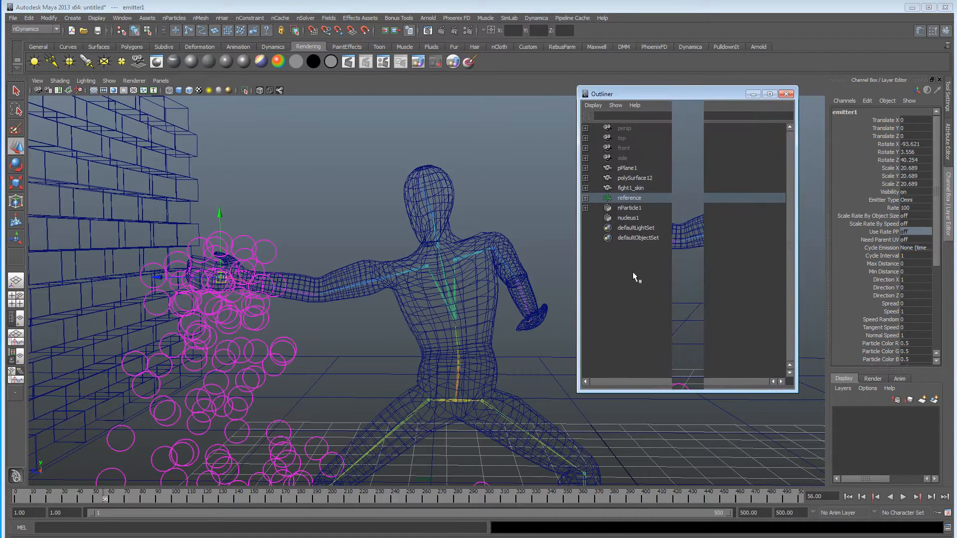
{"action": "left_click", "coordinate": [585, 198]}
{"action": "scroll", "coordinate": [688, 311], "scroll_direction": "down", "scroll_amount": 7}
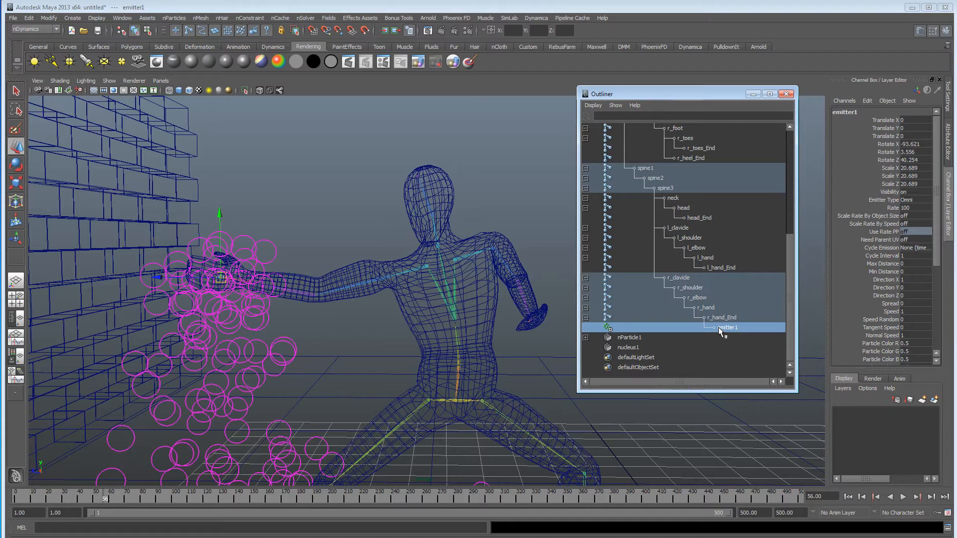
Select nucleus1 in the Outliner and set its Gravity to 0.
{"action": "left_click_drag", "start_coordinate": [686, 93], "coordinate": [527, 77]}
{"action": "left_click", "coordinate": [601, 327]}
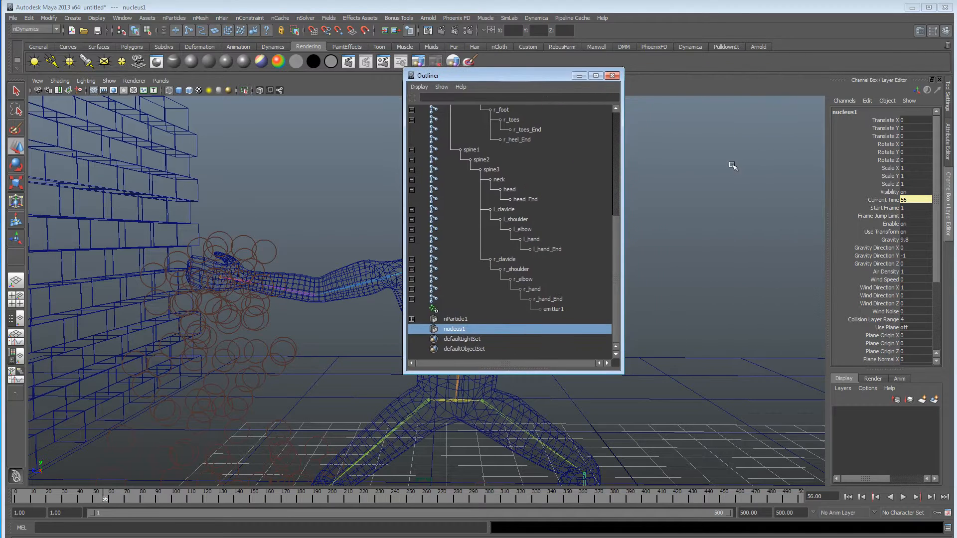
{"action": "key", "text": "ctrl+a"}
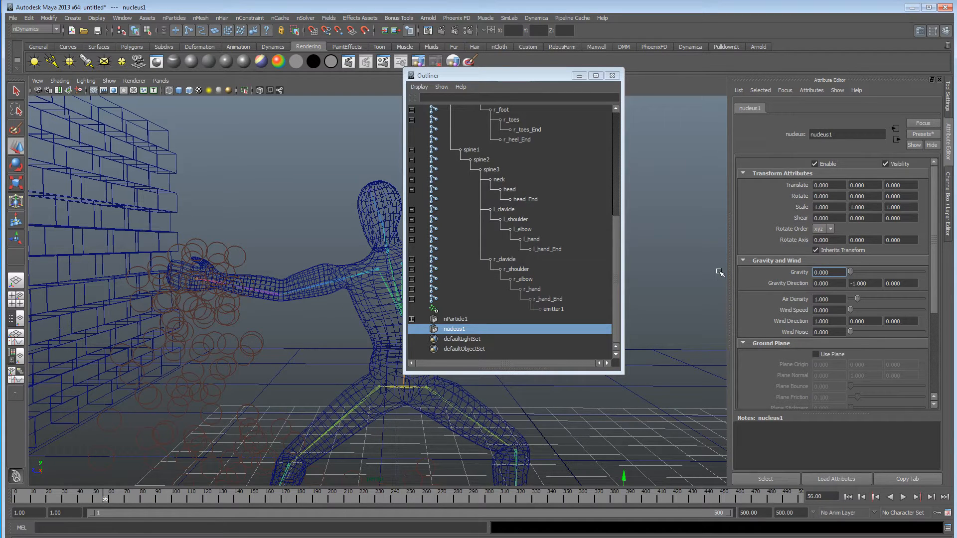
Select emitter1 and play the particles from the first frame up to the palm strike, stopping at frame 34.
{"action": "left_click_drag", "start_coordinate": [480, 77], "coordinate": [585, 74]}
{"action": "left_click", "coordinate": [583, 317]}
{"action": "left_click", "coordinate": [558, 309]}
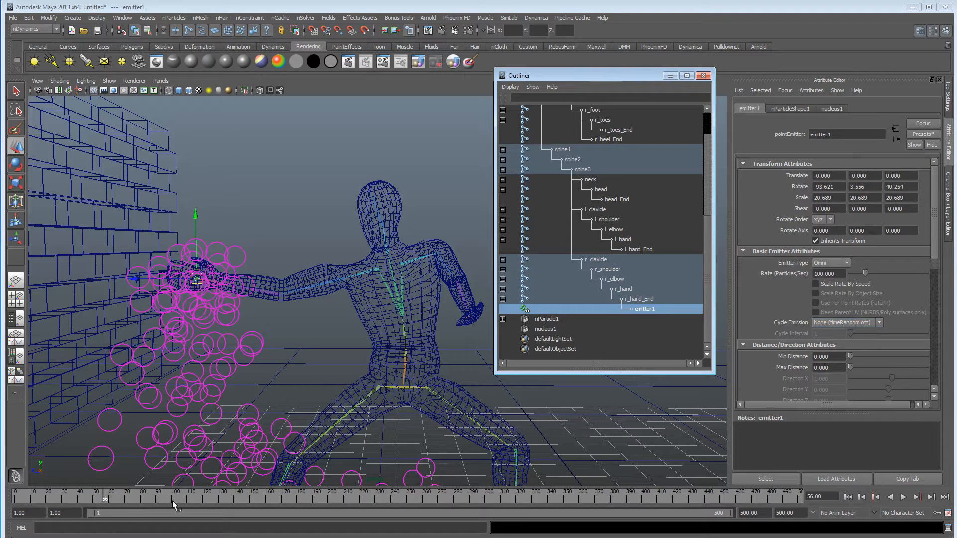
{"action": "left_click", "coordinate": [848, 497]}
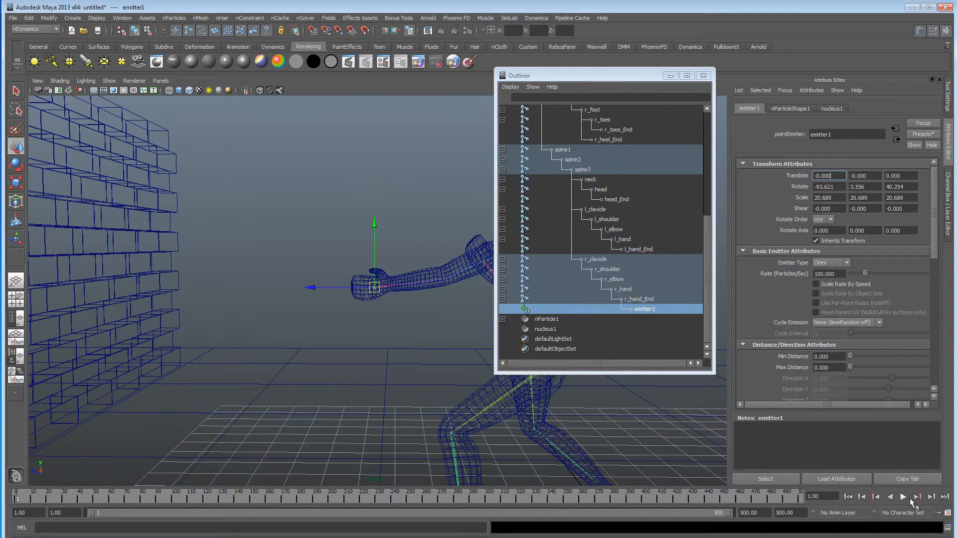
{"action": "left_click", "coordinate": [903, 497]}
{"action": "left_click", "coordinate": [903, 496]}
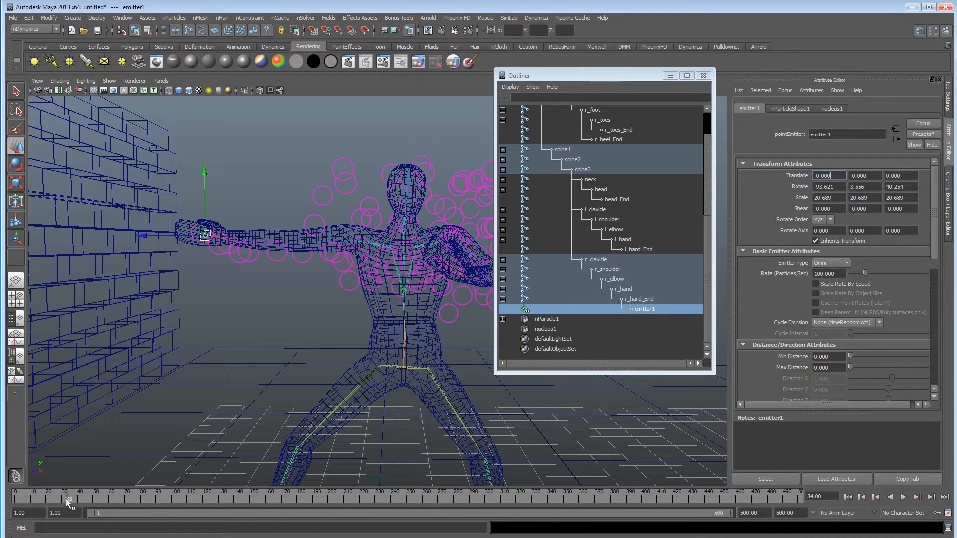
Set emitter1's Rate (Particles/Sec) to 0 and keyframe it at frame 32.
{"action": "double_click", "coordinate": [840, 273]}
{"action": "type", "text": "0"}
{"action": "key", "text": "Return"}
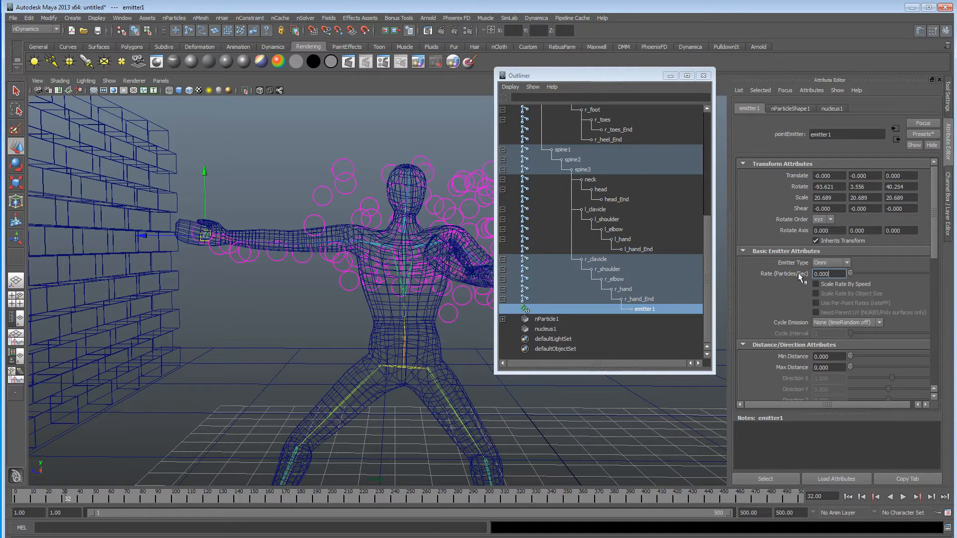
{"action": "right_click", "coordinate": [836, 274]}
{"action": "left_click", "coordinate": [842, 285]}
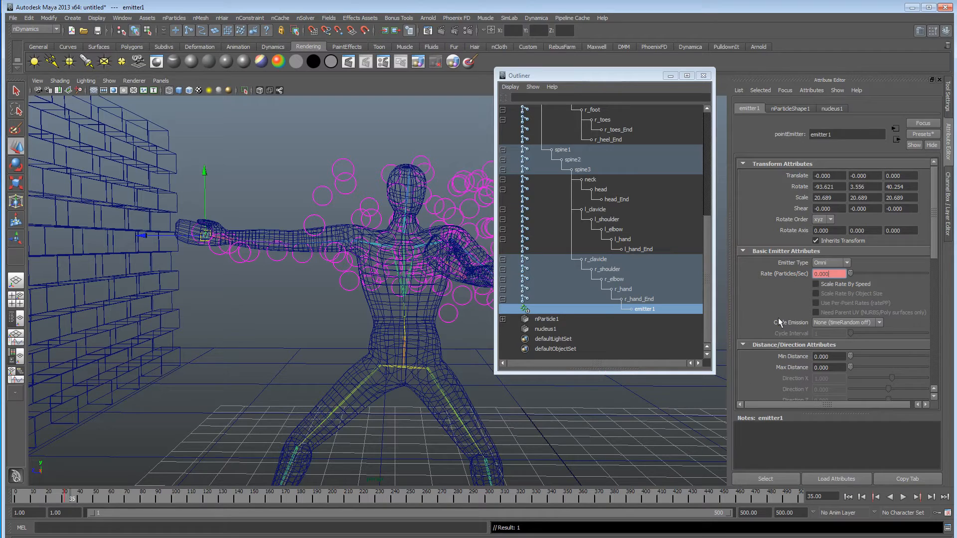
Set emitter1's Rate to 500 particles per second and keyframe it at frame 35.
{"action": "type", "text": "500"}
{"action": "key", "text": "Return"}
{"action": "right_click", "coordinate": [826, 274]}
{"action": "left_click", "coordinate": [836, 288]}
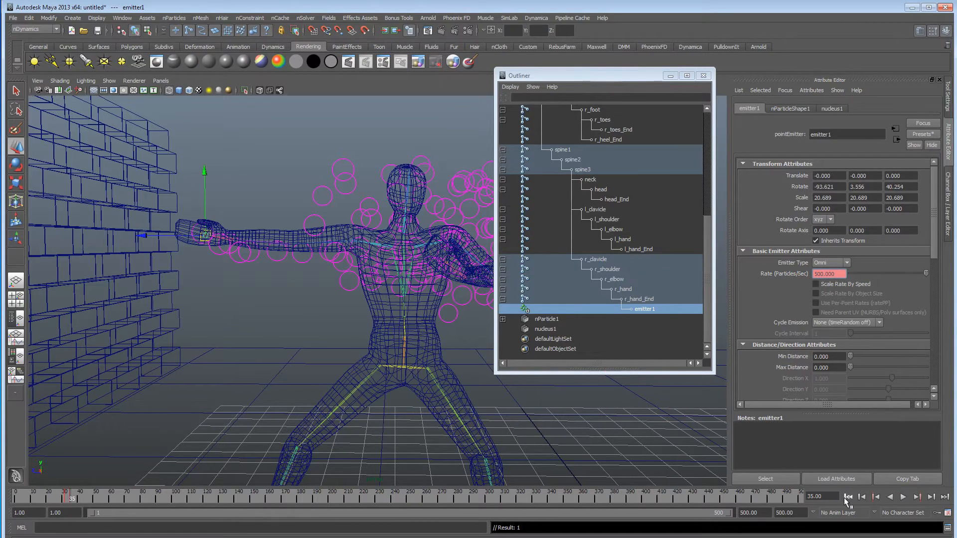
Play the keyed emission from the first frame, switch the view to shaded display and examine the particle burst around the hand.
{"action": "left_click", "coordinate": [847, 497]}
{"action": "left_click", "coordinate": [903, 498]}
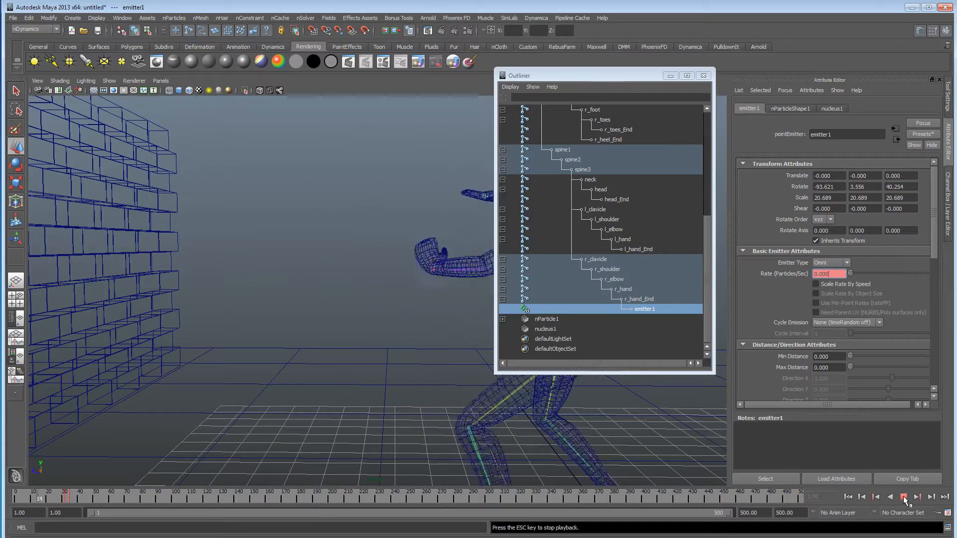
{"action": "left_click", "coordinate": [904, 498]}
{"action": "mouse_move", "coordinate": [369, 359]}
{"action": "left_mouse_down", "text": "alt"}
{"action": "mouse_move", "coordinate": [211, 347]}
{"action": "mouse_move", "coordinate": [378, 339]}
{"action": "left_mouse_up", "text": "alt"}
{"action": "key", "text": "5"}
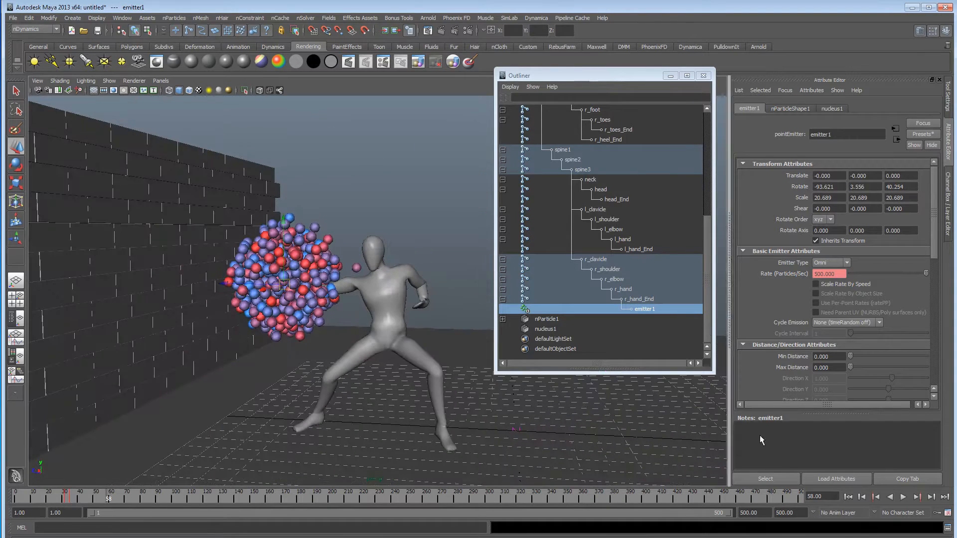
{"action": "left_click", "coordinate": [872, 497]}
{"action": "left_click", "coordinate": [902, 497]}
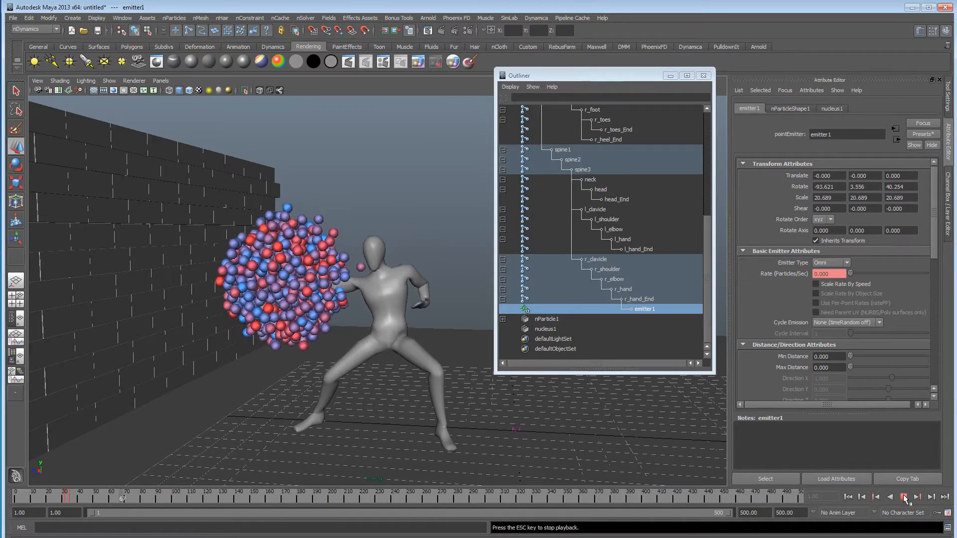
{"action": "left_click", "coordinate": [904, 498]}
{"action": "left_click_drag", "start_coordinate": [349, 294], "coordinate": [319, 325], "text": "alt"}
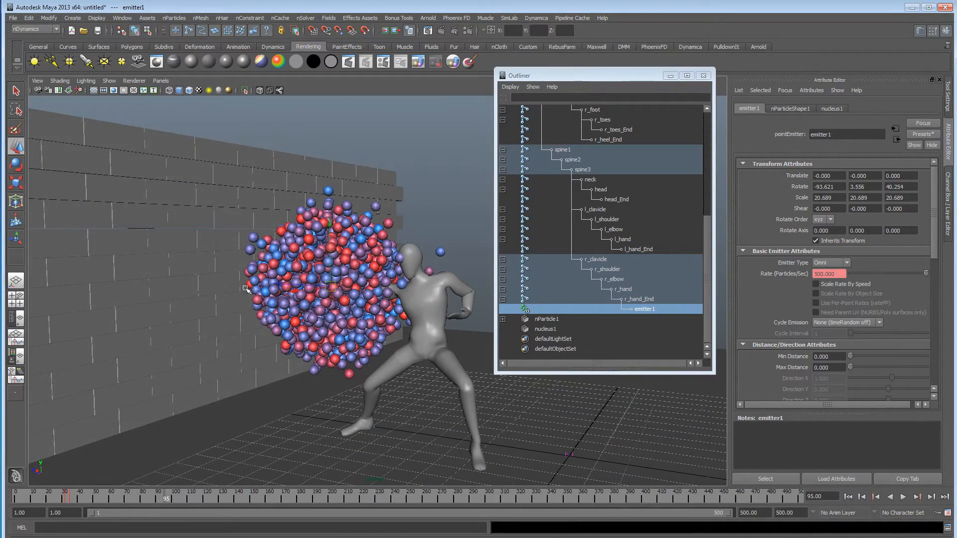
{"action": "mouse_move", "coordinate": [243, 326]}
{"action": "left_mouse_down", "text": "alt"}
{"action": "mouse_move", "coordinate": [252, 326]}
{"action": "mouse_move", "coordinate": [242, 325]}
{"action": "left_mouse_up", "text": "alt"}
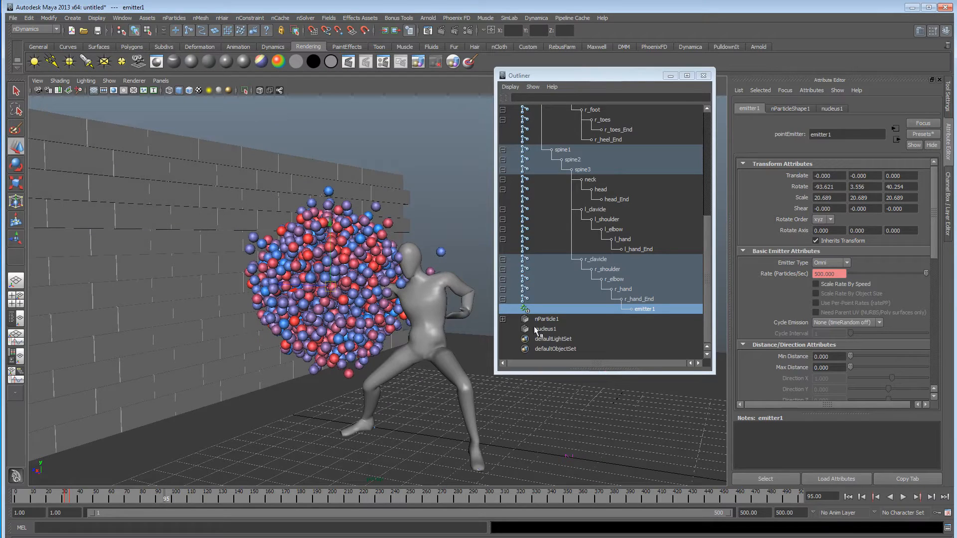
Select nParticle1, set its Local Force Z to 2 and play the particles from the first frame.
{"action": "scroll", "coordinate": [793, 310], "scroll_direction": "down", "scroll_amount": 6}
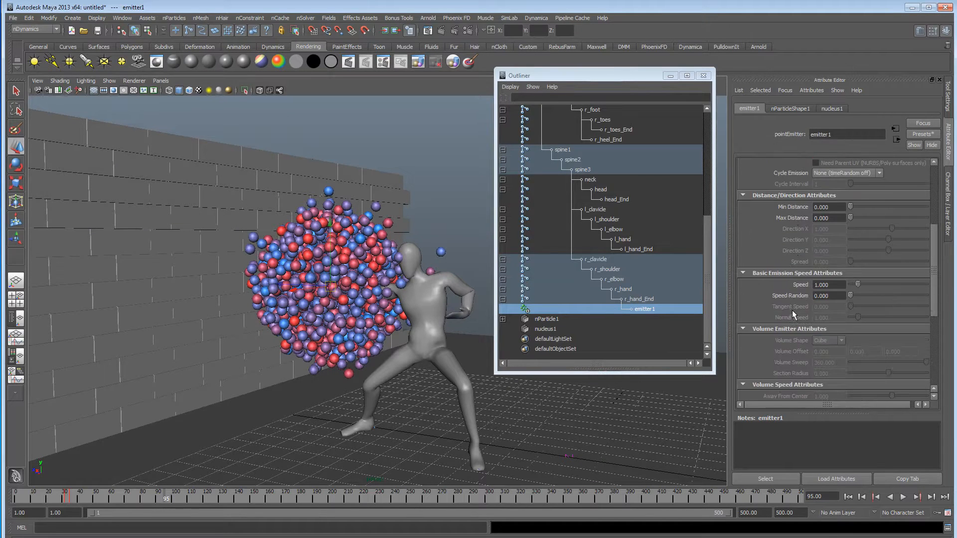
{"action": "scroll", "coordinate": [788, 311], "scroll_direction": "down", "scroll_amount": 3}
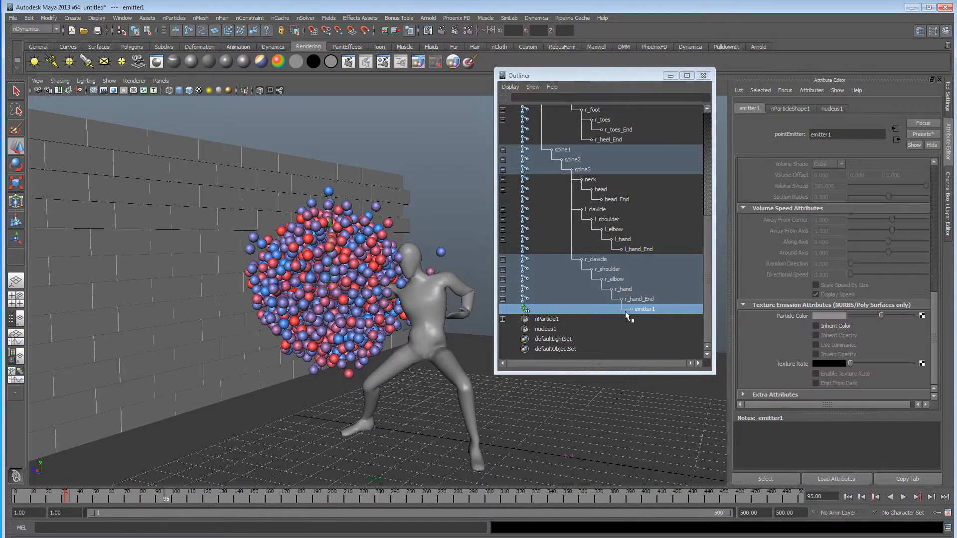
{"action": "left_click", "coordinate": [556, 320]}
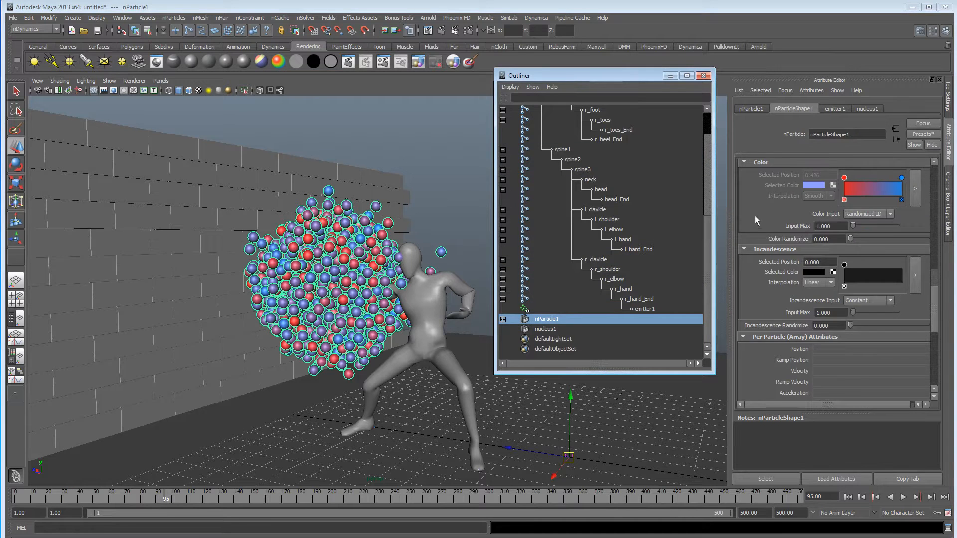
{"action": "scroll", "coordinate": [755, 215], "scroll_direction": "down", "scroll_amount": 4}
{"action": "scroll", "coordinate": [757, 209], "scroll_direction": "up", "scroll_amount": 8}
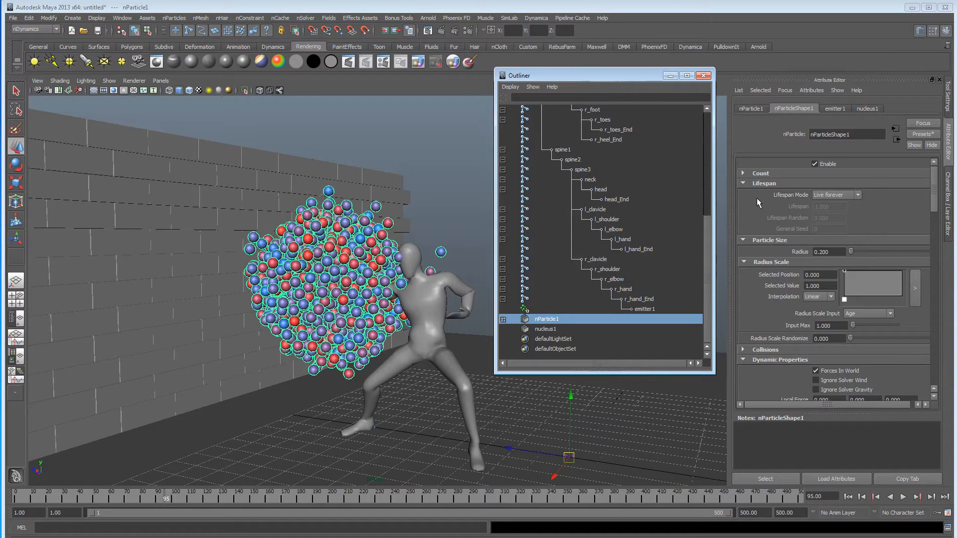
{"action": "scroll", "coordinate": [756, 202], "scroll_direction": "up", "scroll_amount": 1}
{"action": "scroll", "coordinate": [756, 198], "scroll_direction": "down", "scroll_amount": 4}
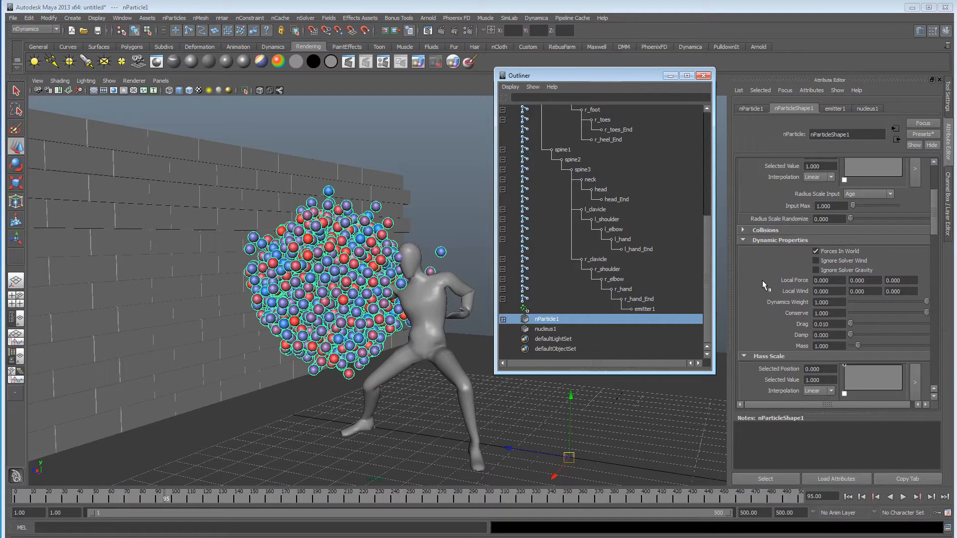
{"action": "left_click_drag", "start_coordinate": [911, 281], "coordinate": [800, 280]}
{"action": "type", "text": "2"}
{"action": "key", "text": "Return"}
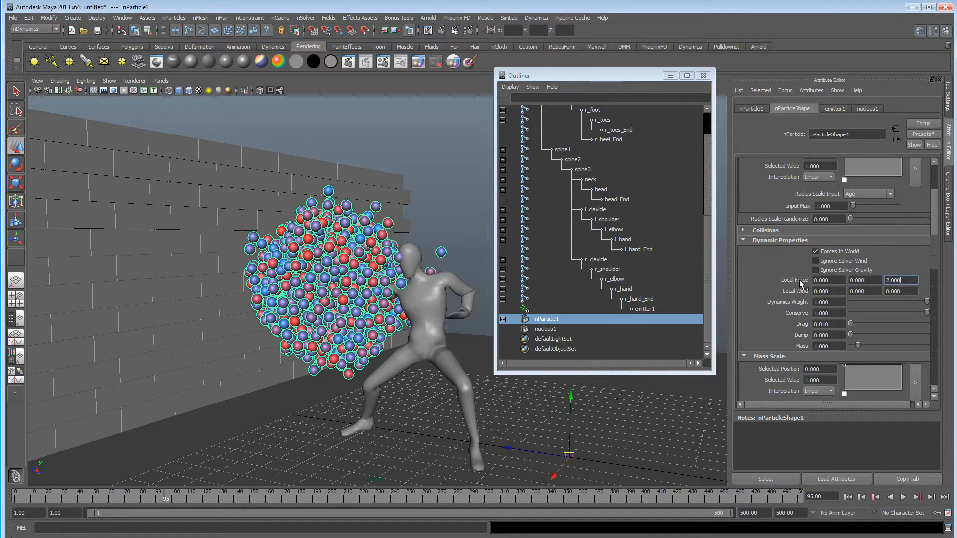
{"action": "left_click", "coordinate": [848, 497]}
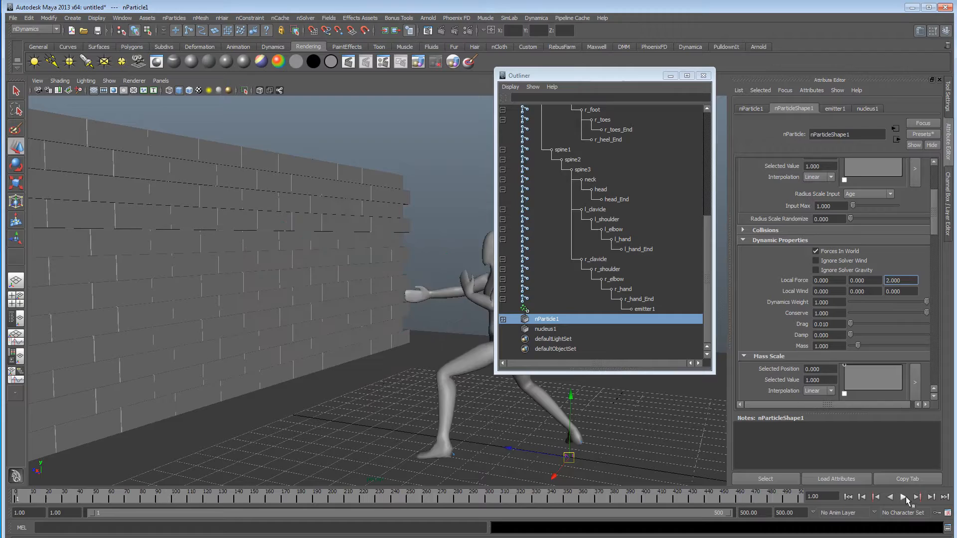
{"action": "left_click", "coordinate": [903, 497]}
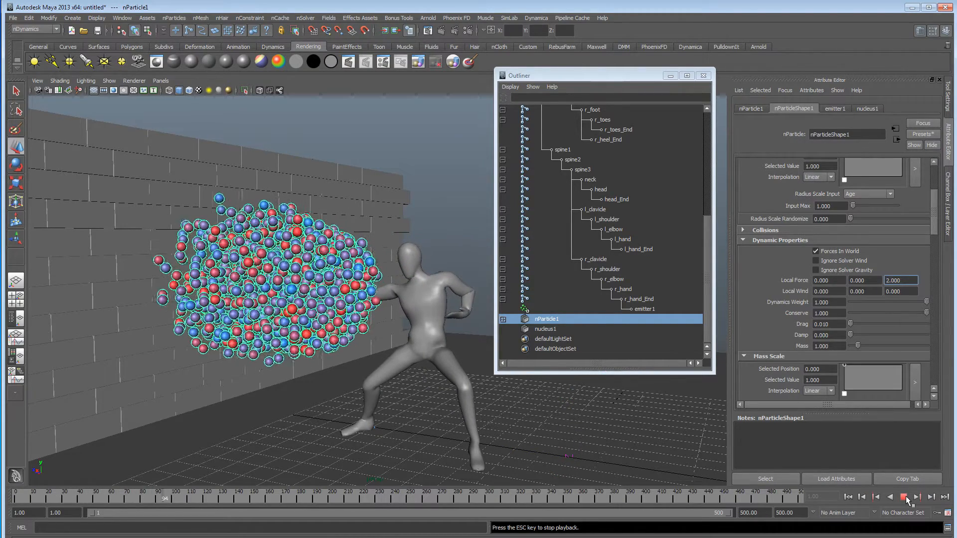
{"action": "left_click", "coordinate": [904, 497]}
Try stronger Local Force Z values of 2000 and 200 on nParticle1, replaying the blast for each.
{"action": "type", "text": "2000"}
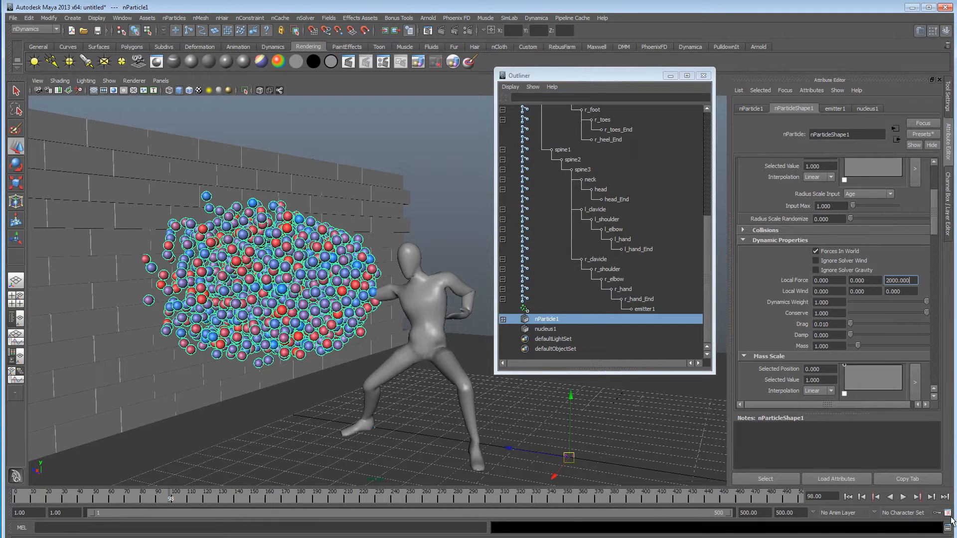
{"action": "left_click", "coordinate": [848, 497]}
{"action": "left_click", "coordinate": [903, 496]}
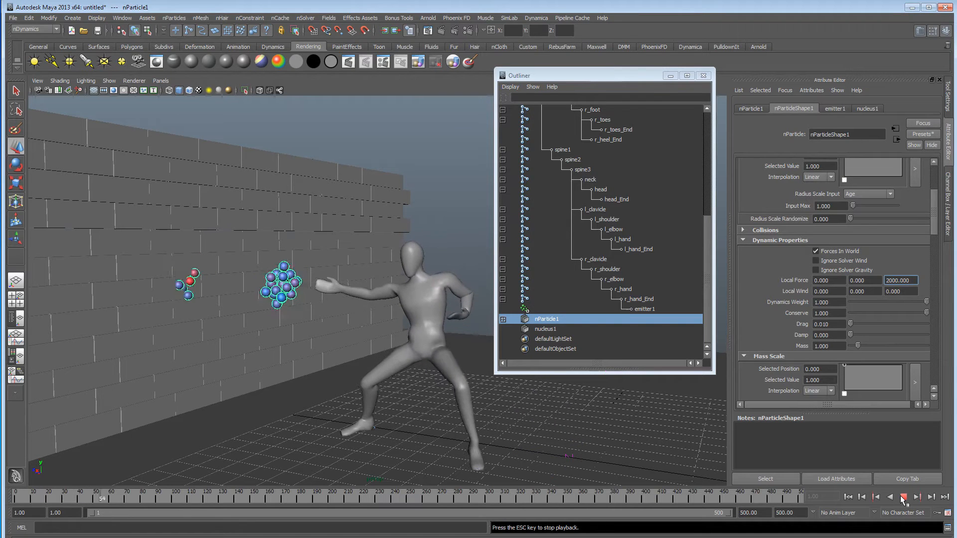
{"action": "left_click", "coordinate": [903, 497]}
{"action": "key", "text": "BackSpace"}
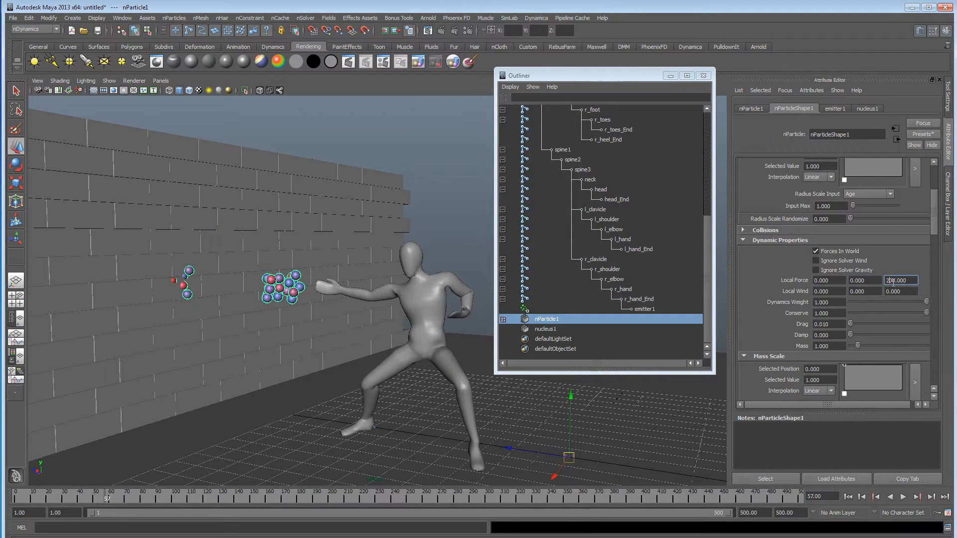
{"action": "left_click", "coordinate": [849, 497]}
{"action": "left_click", "coordinate": [903, 496]}
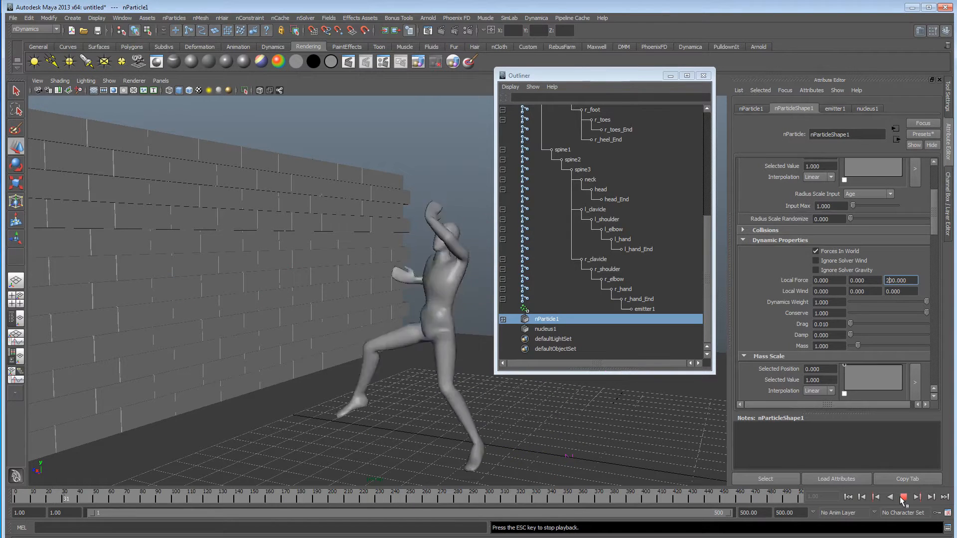
{"action": "key", "text": "Escape"}
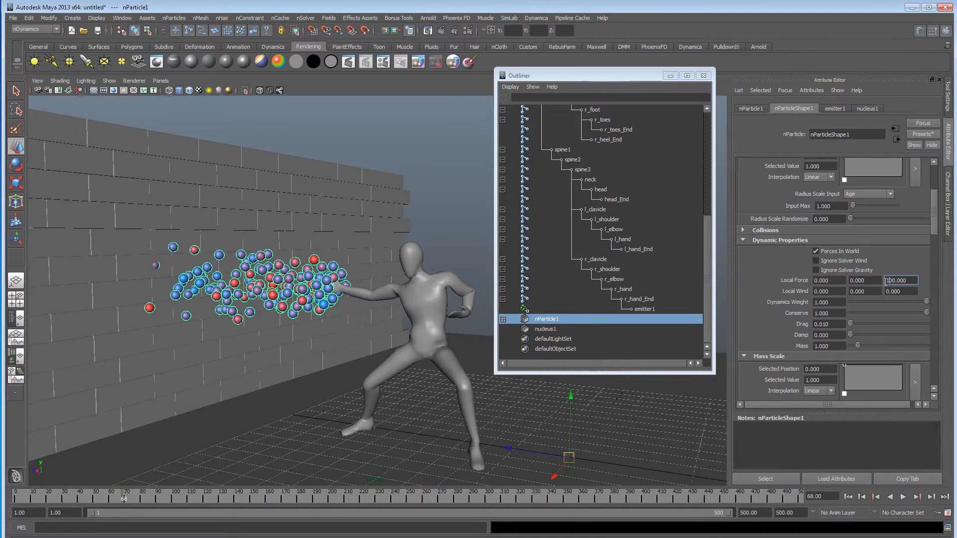
Set nParticle1's Local Force Z to 100, replay the blast and examine the particle stream up close against the wall.
{"action": "left_click", "coordinate": [848, 497]}
{"action": "left_click", "coordinate": [903, 497]}
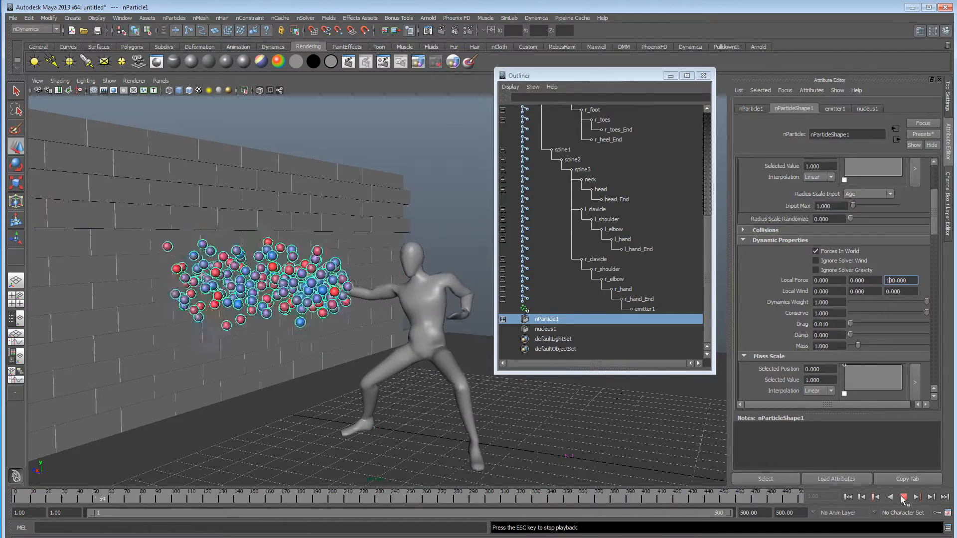
{"action": "left_click", "coordinate": [903, 497]}
{"action": "left_click_drag", "start_coordinate": [373, 335], "coordinate": [470, 367], "text": "alt"}
{"action": "right_click_drag", "start_coordinate": [329, 360], "coordinate": [413, 359], "text": "alt"}
{"action": "middle_click_drag", "start_coordinate": [413, 359], "coordinate": [383, 364], "text": "alt"}
{"action": "right_click_drag", "start_coordinate": [384, 365], "coordinate": [352, 364], "text": "alt"}
{"action": "left_click_drag", "start_coordinate": [352, 365], "coordinate": [332, 376], "text": "alt"}
Set nParticle1's Particle Render Type to Streak.
{"action": "scroll", "coordinate": [785, 325], "scroll_direction": "down", "scroll_amount": 3}
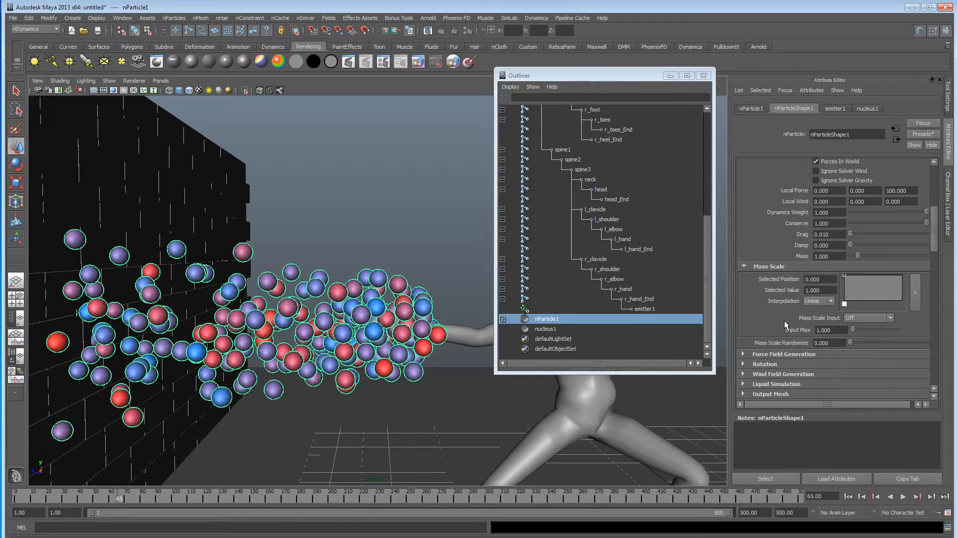
{"action": "scroll", "coordinate": [784, 324], "scroll_direction": "down", "scroll_amount": 5}
{"action": "left_click", "coordinate": [826, 317]}
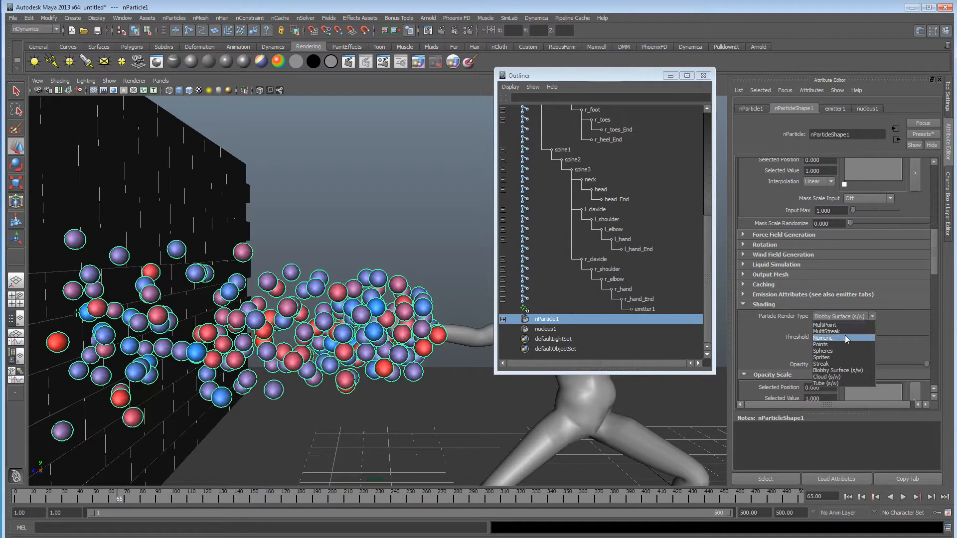
{"action": "left_click", "coordinate": [849, 364]}
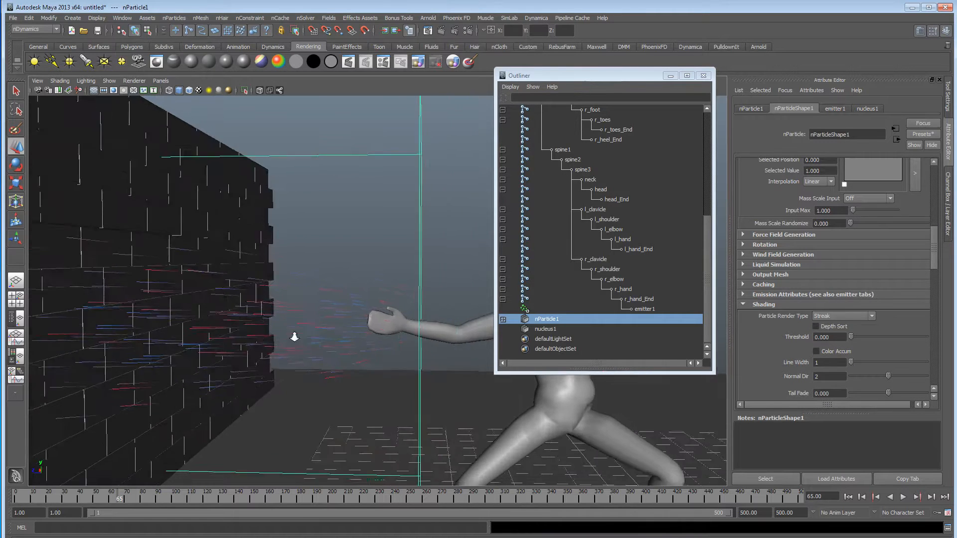
{"action": "scroll", "coordinate": [294, 337], "scroll_direction": "down", "scroll_amount": 5}
{"action": "left_click_drag", "start_coordinate": [371, 324], "coordinate": [352, 324], "text": "alt"}
Play the streak particles from the first frame and clear the Outliner out of the view by minimising it.
{"action": "left_click_drag", "start_coordinate": [624, 75], "coordinate": [619, 307]}
{"action": "left_click_drag", "start_coordinate": [470, 184], "coordinate": [446, 169], "text": "alt"}
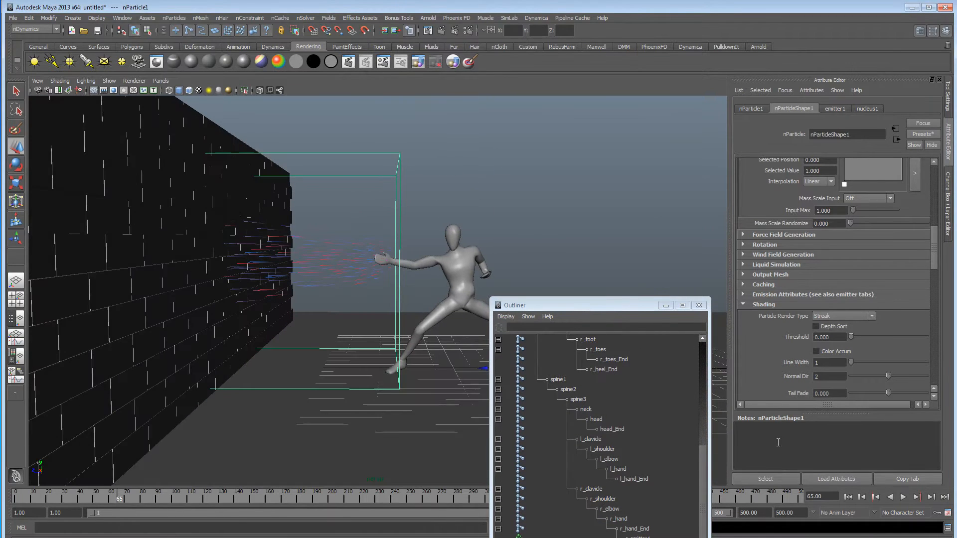
{"action": "left_click", "coordinate": [847, 498]}
{"action": "left_click", "coordinate": [902, 498]}
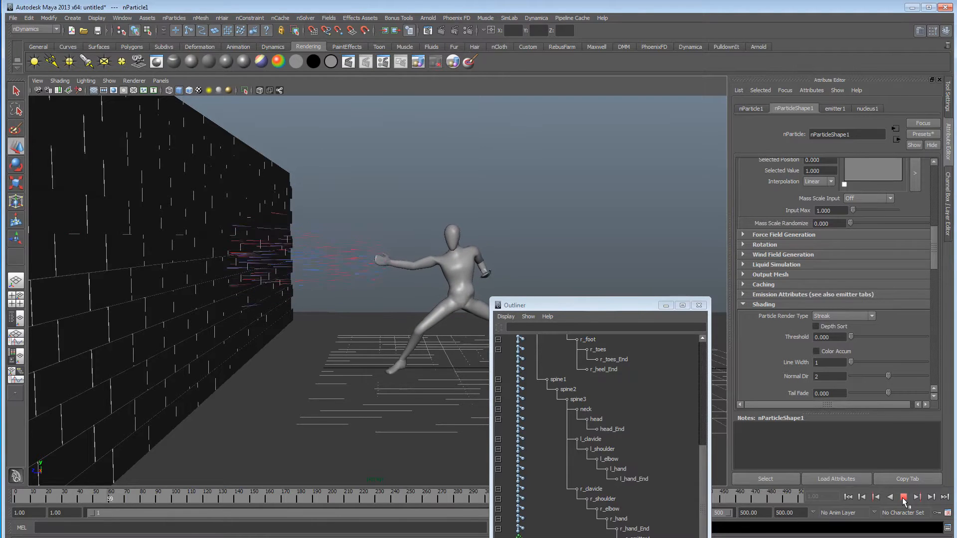
{"action": "left_click", "coordinate": [904, 500]}
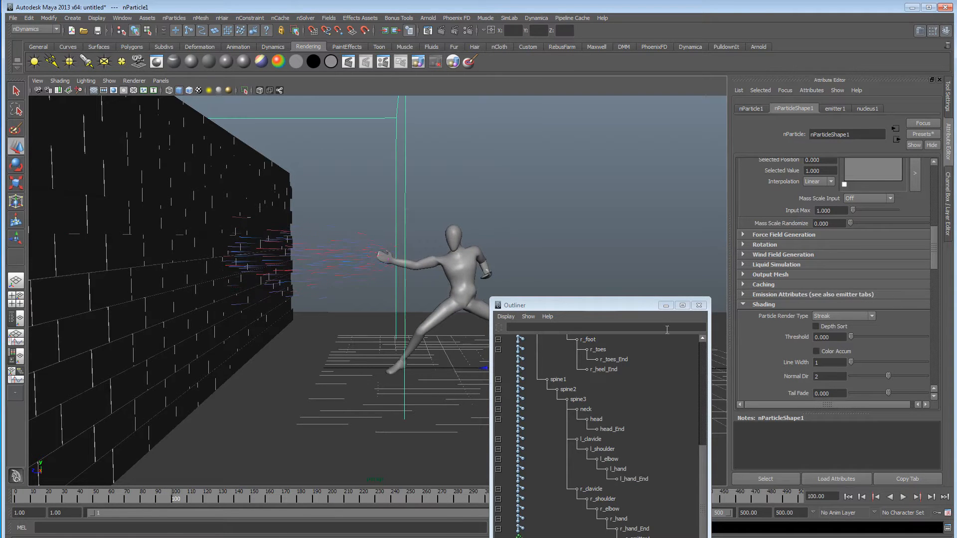
{"action": "left_click_drag", "start_coordinate": [435, 254], "coordinate": [552, 260], "text": "alt"}
{"action": "left_click", "coordinate": [665, 305]}
{"action": "left_click_drag", "start_coordinate": [666, 306], "coordinate": [647, 294], "text": "alt"}
Set the streaks' Tail Fade to about 0.139 and Tail Size to about -11.258, then replay the blast.
{"action": "scroll", "coordinate": [798, 343], "scroll_direction": "down", "scroll_amount": 3}
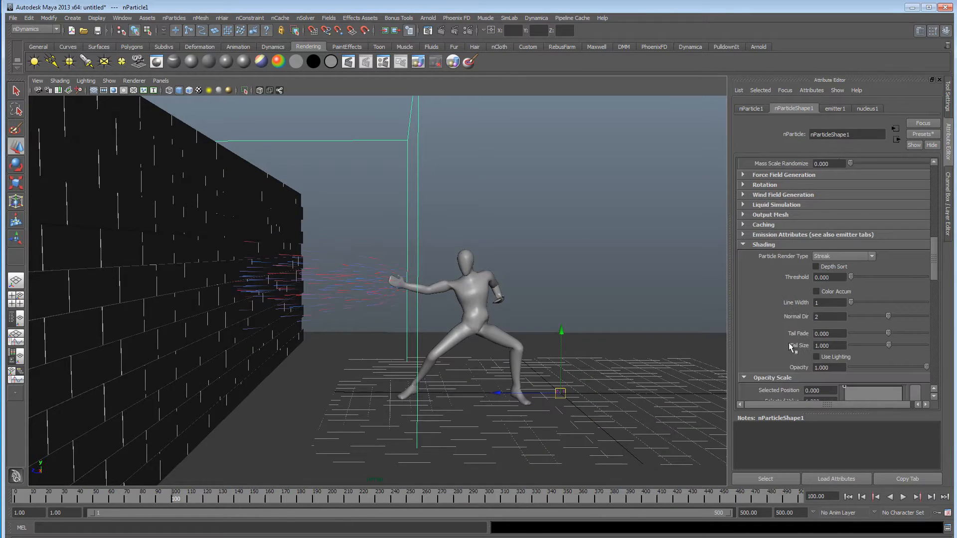
{"action": "mouse_move", "coordinate": [889, 343]}
{"action": "left_mouse_down"}
{"action": "mouse_move", "coordinate": [881, 344]}
{"action": "mouse_move", "coordinate": [923, 339]}
{"action": "left_mouse_up"}
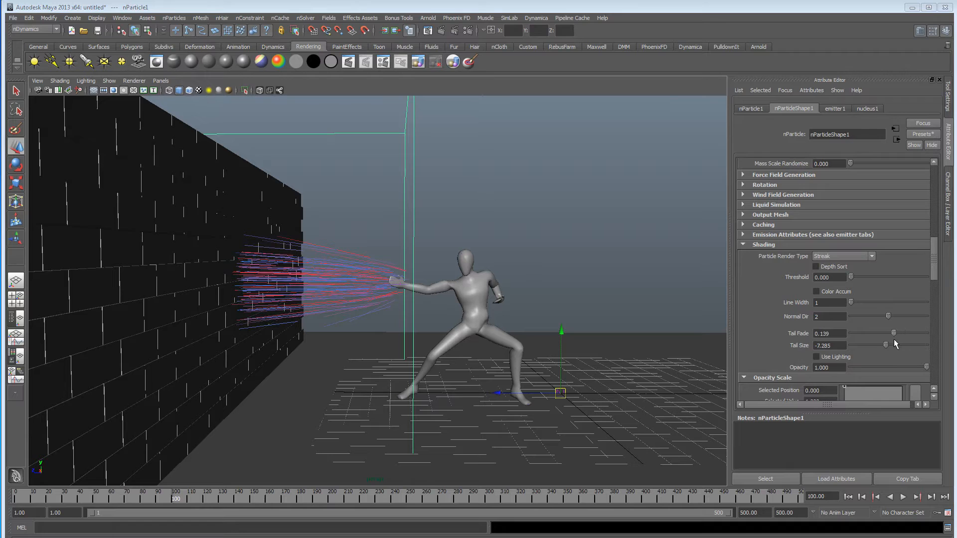
{"action": "left_click_drag", "start_coordinate": [886, 345], "coordinate": [884, 346]}
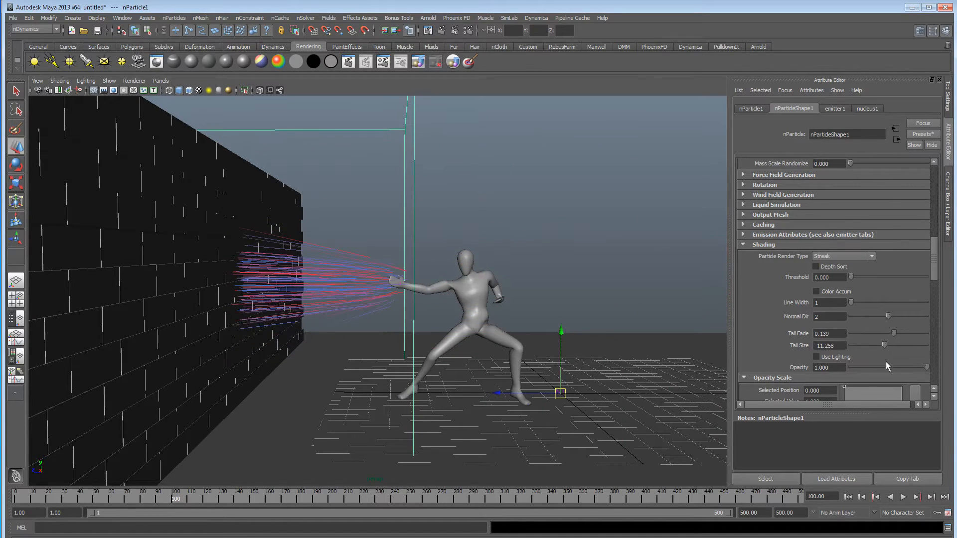
{"action": "left_click", "coordinate": [848, 497]}
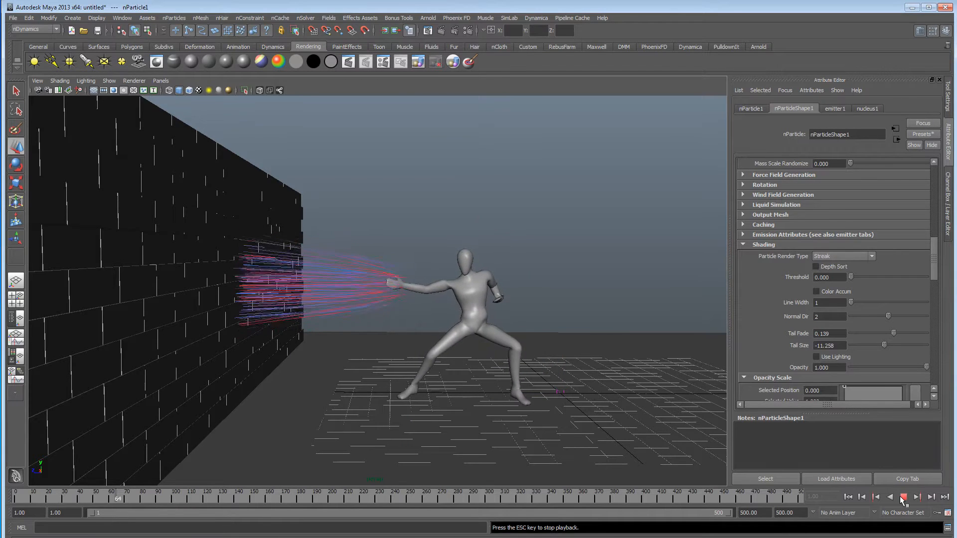
{"action": "left_click", "coordinate": [904, 498]}
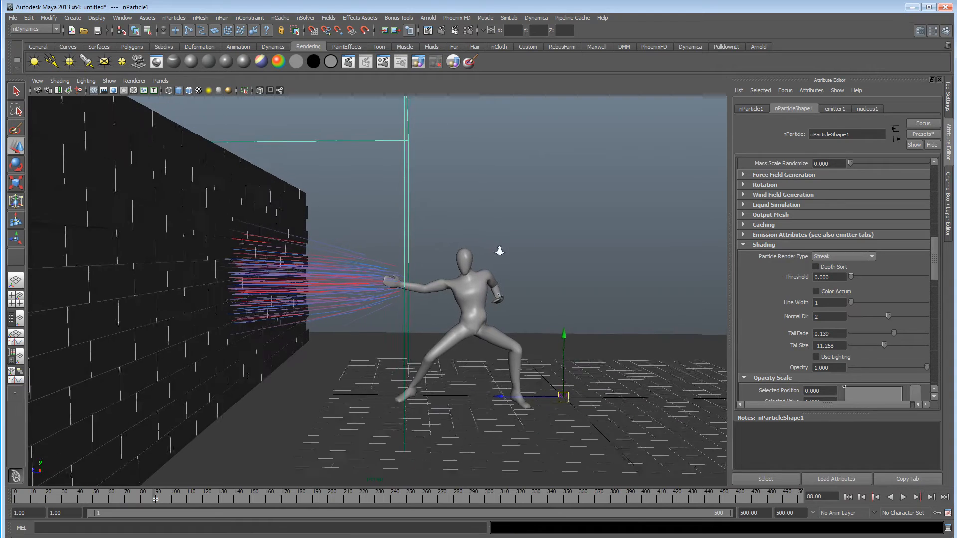
Set emitter1's Max Distance to about 1.513.
{"action": "scroll", "coordinate": [761, 279], "scroll_direction": "down", "scroll_amount": 5}
{"action": "scroll", "coordinate": [772, 274], "scroll_direction": "down", "scroll_amount": 10}
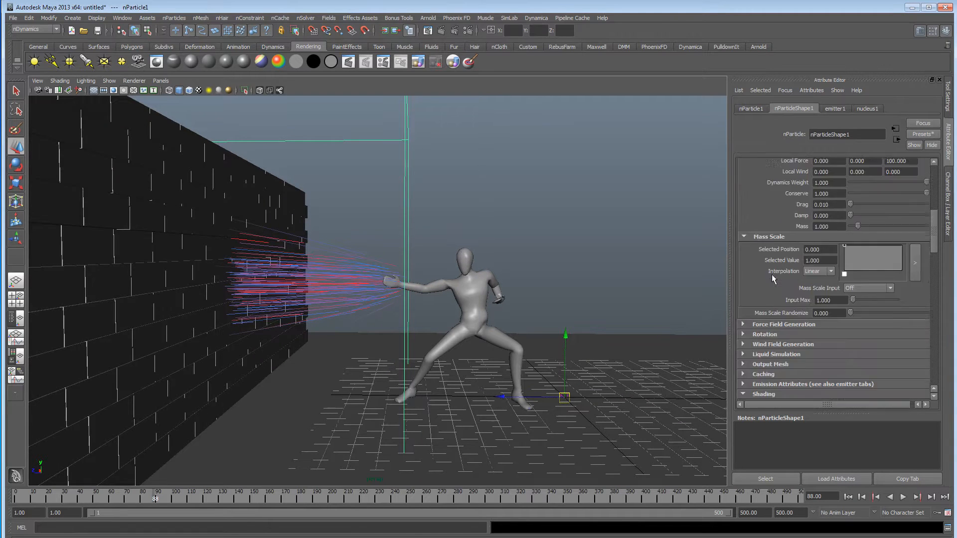
{"action": "left_click", "coordinate": [827, 110]}
{"action": "scroll", "coordinate": [779, 326], "scroll_direction": "down", "scroll_amount": 3}
{"action": "scroll", "coordinate": [805, 285], "scroll_direction": "up", "scroll_amount": 4}
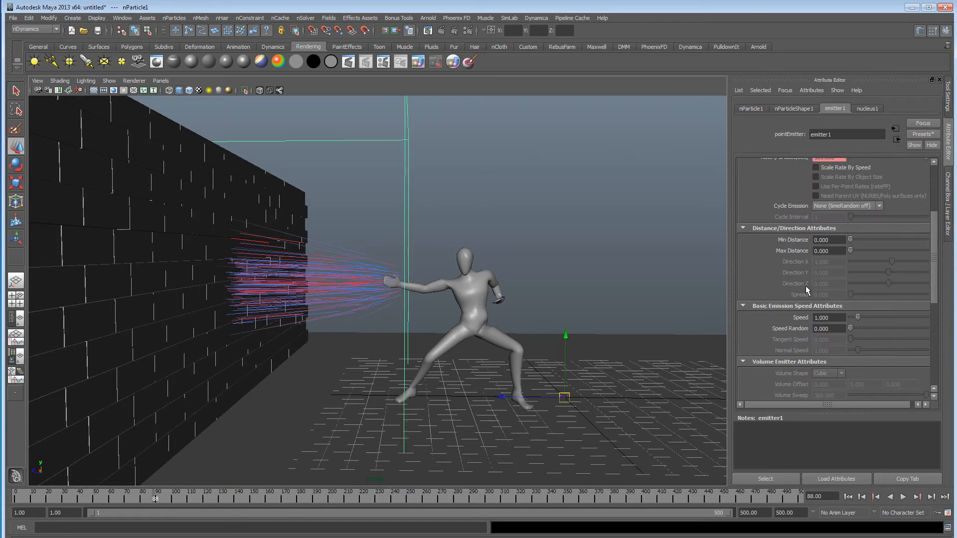
{"action": "scroll", "coordinate": [805, 317], "scroll_direction": "up", "scroll_amount": 3}
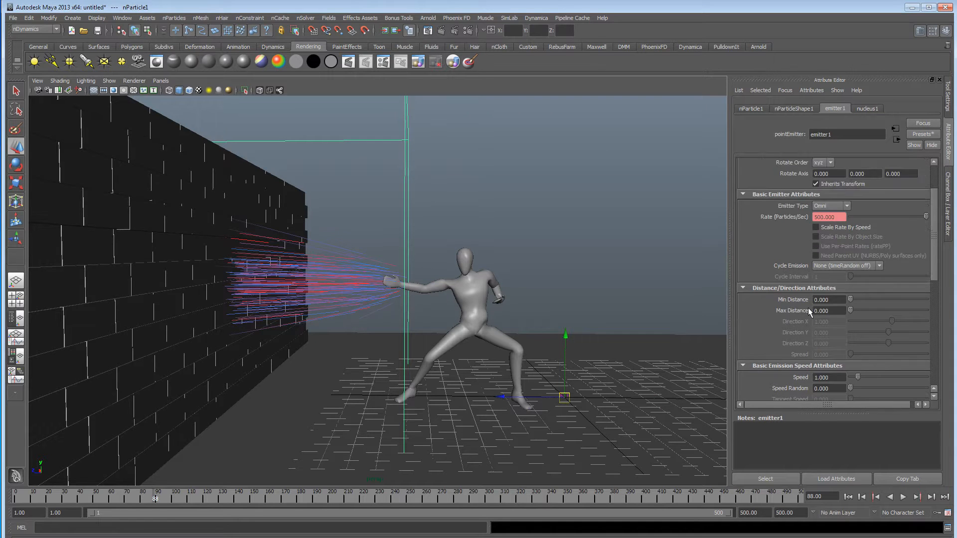
Replay the blast from the first frame and set emitter1's Min Distance to about 0.132.
{"action": "left_click", "coordinate": [849, 497]}
{"action": "left_click", "coordinate": [904, 497]}
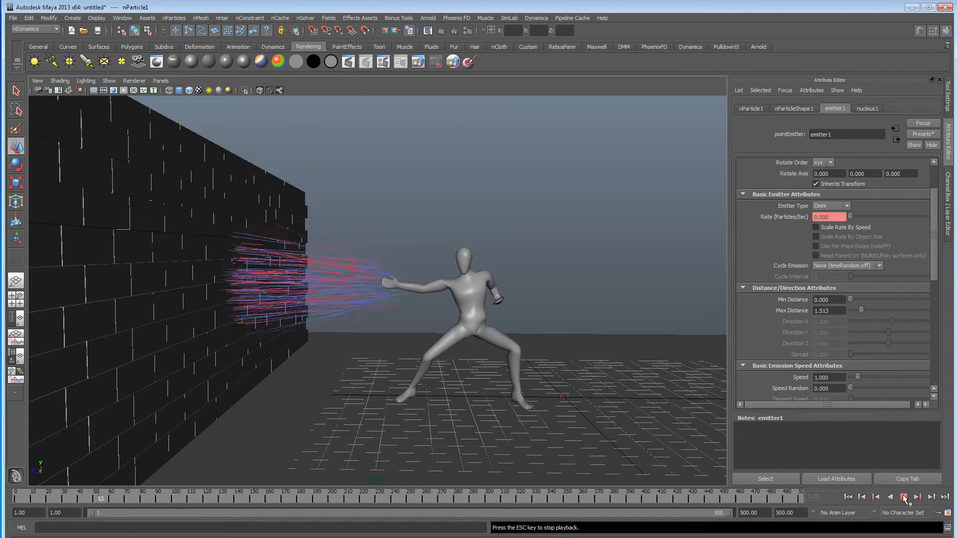
{"action": "key", "text": "Escape"}
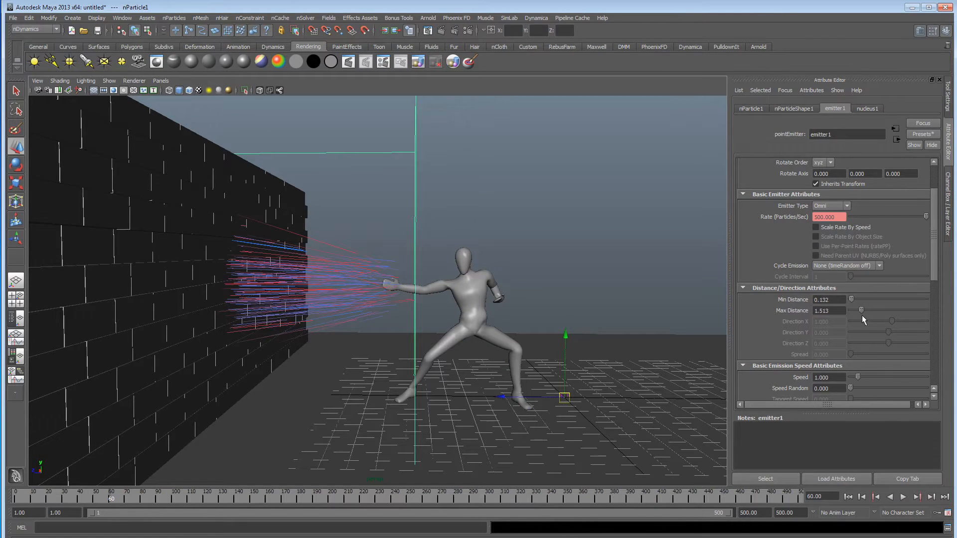
Set emitter1's Max Distance to about 2.961 and replay the blast from the first frame.
{"action": "left_click", "coordinate": [848, 498]}
{"action": "left_click", "coordinate": [903, 497]}
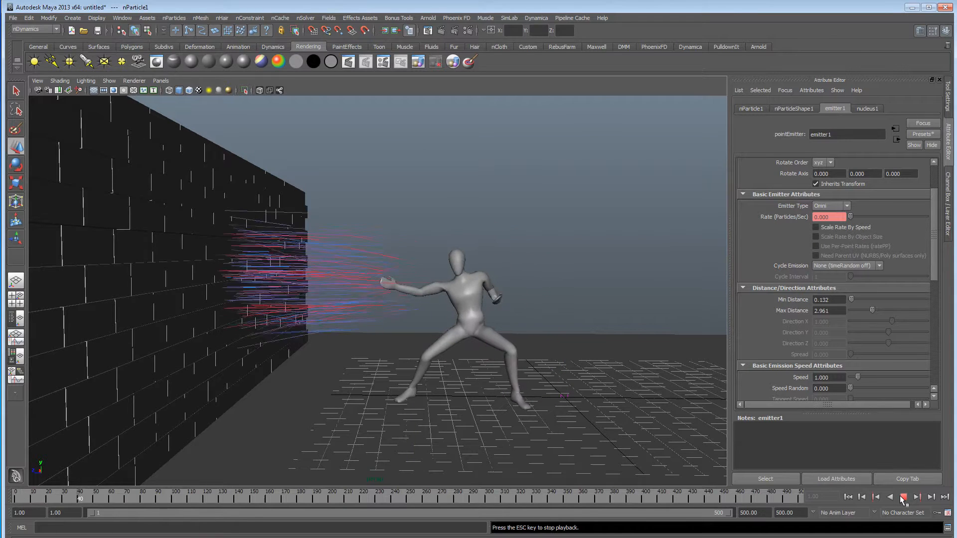
{"action": "key", "text": "Escape"}
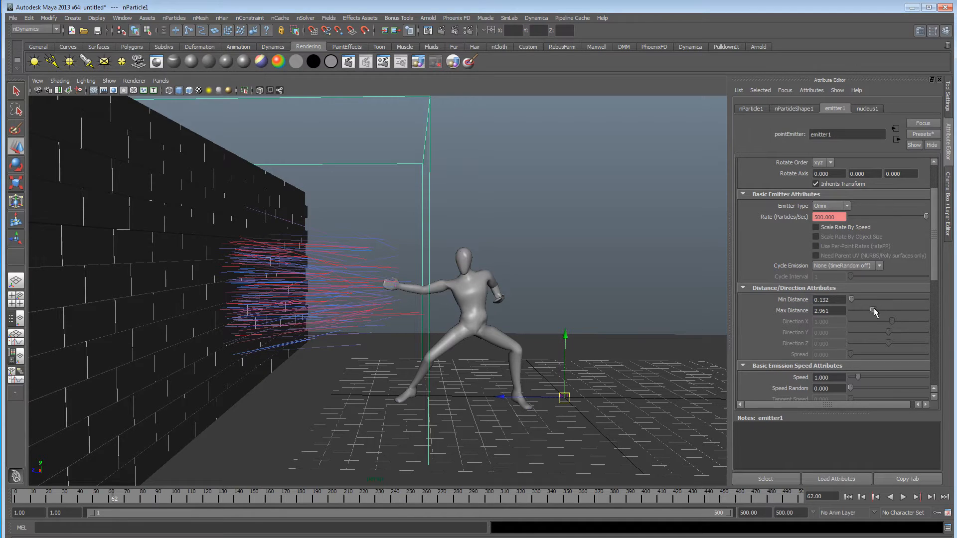
Try a Max Distance of about 6.908 on emitter1, replay the blast and inspect the streak spread from several angles.
{"action": "left_click", "coordinate": [847, 497]}
{"action": "left_click", "coordinate": [904, 497]}
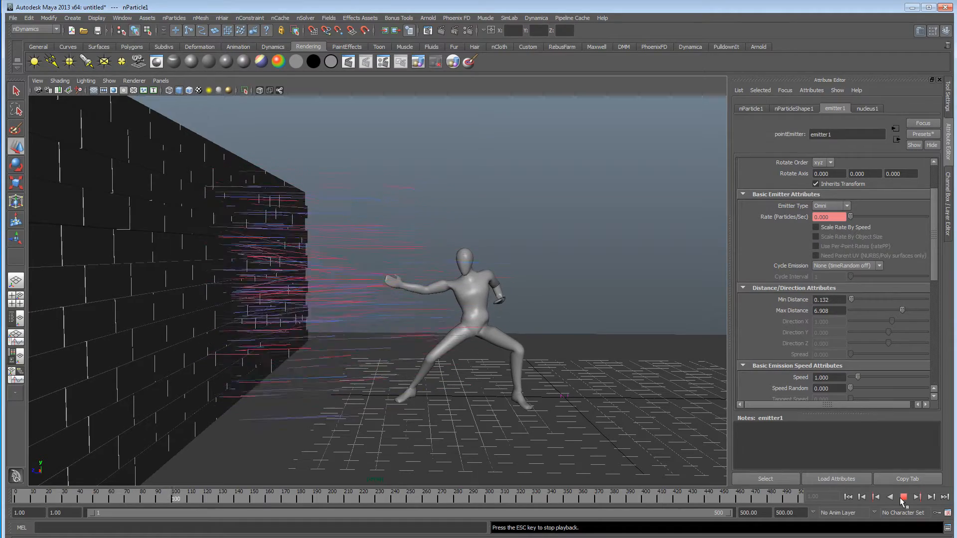
{"action": "key", "text": "Escape"}
{"action": "left_click_drag", "start_coordinate": [409, 302], "coordinate": [373, 312], "text": "alt"}
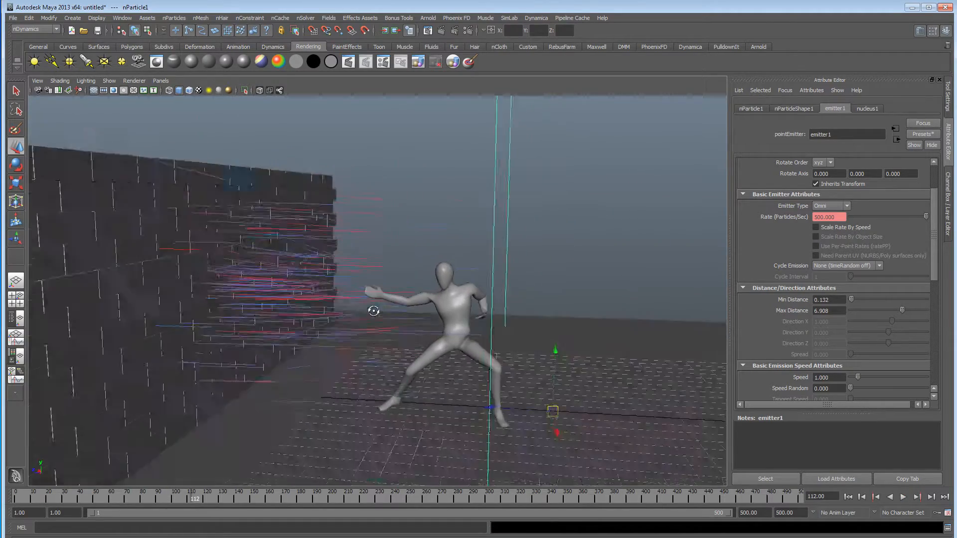
{"action": "right_click_drag", "start_coordinate": [374, 312], "coordinate": [443, 312], "text": "alt"}
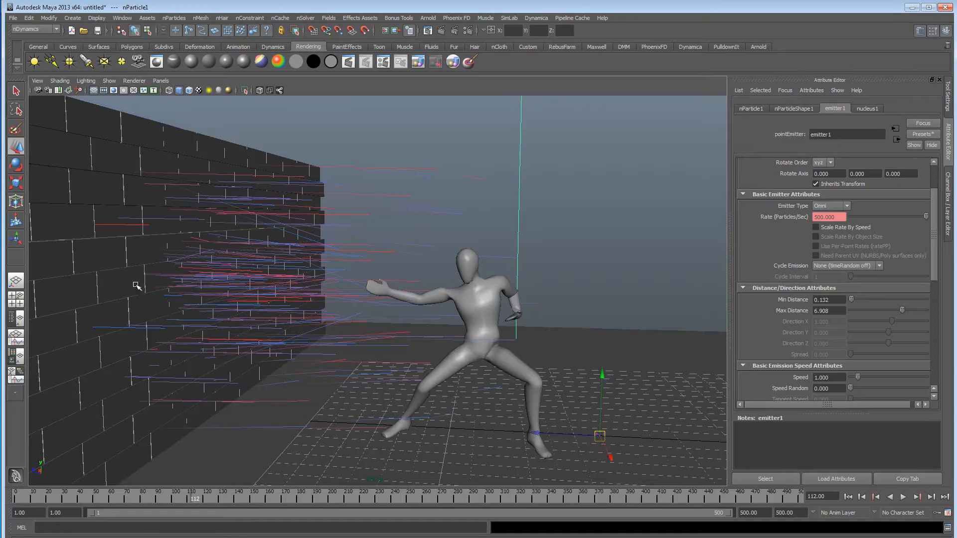
{"action": "mouse_move", "coordinate": [442, 302]}
{"action": "left_mouse_down", "text": "alt"}
{"action": "mouse_move", "coordinate": [319, 294]}
{"action": "mouse_move", "coordinate": [436, 293]}
{"action": "left_mouse_up", "text": "alt"}
{"action": "right_click_drag", "start_coordinate": [436, 292], "coordinate": [415, 292], "text": "alt"}
{"action": "left_click_drag", "start_coordinate": [415, 292], "coordinate": [431, 293], "text": "alt"}
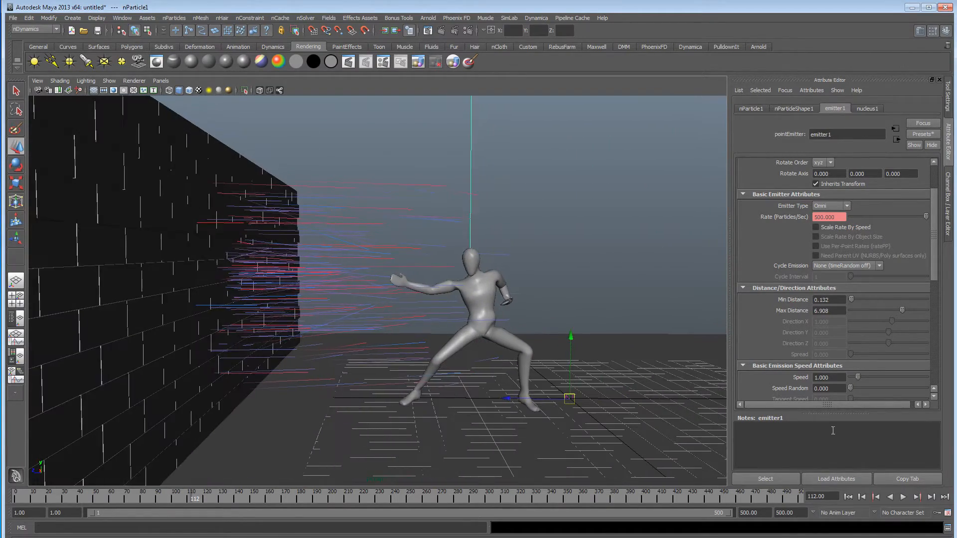
Replay the blast from the first frame while reducing emitter1's Max Distance to about 0.592.
{"action": "left_click", "coordinate": [848, 497]}
{"action": "left_click", "coordinate": [903, 497]}
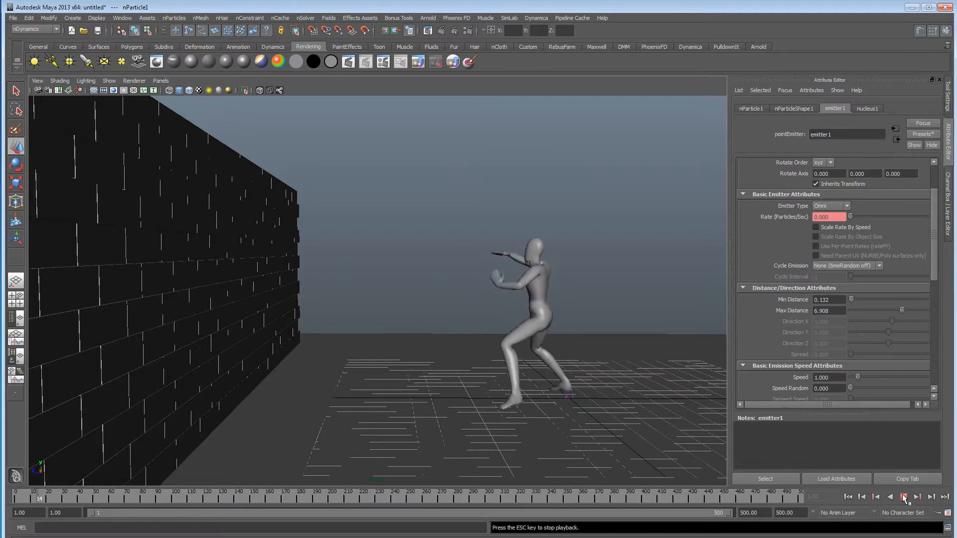
{"action": "key", "text": "Escape"}
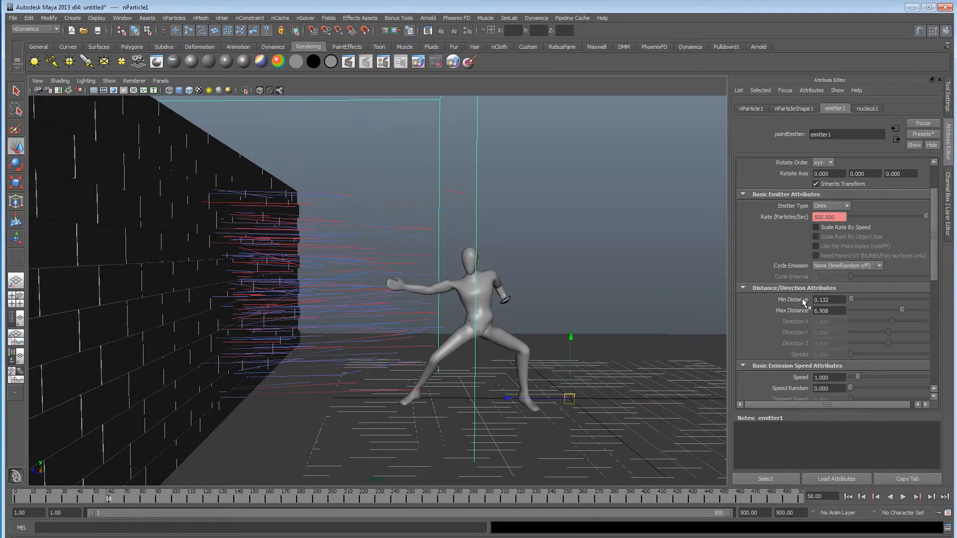
{"action": "left_click", "coordinate": [848, 497]}
{"action": "left_click", "coordinate": [903, 497]}
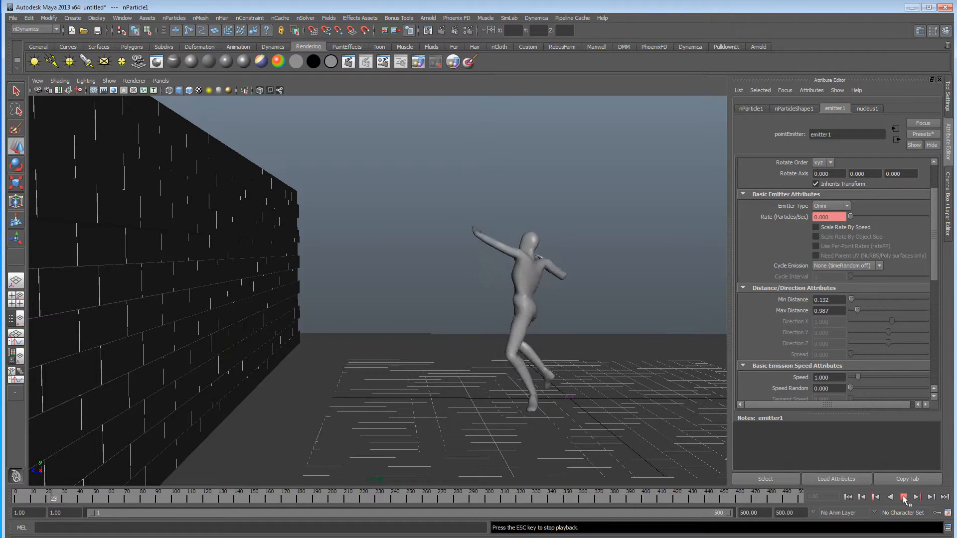
{"action": "key", "text": "Escape"}
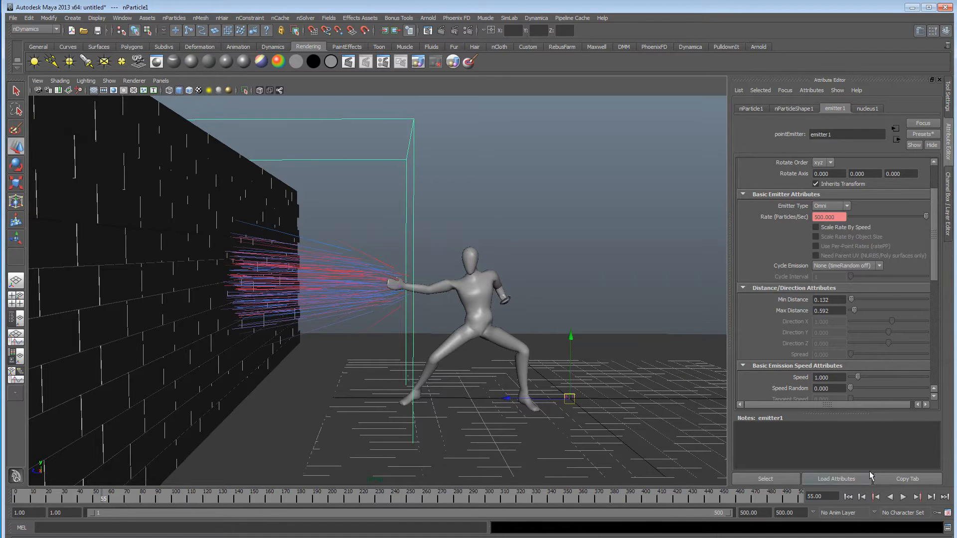
Play the narrowed blast from the first frame through the fighter's palm strike, stopping at frame 133.
{"action": "left_click_drag", "start_coordinate": [313, 271], "coordinate": [420, 280], "text": "alt"}
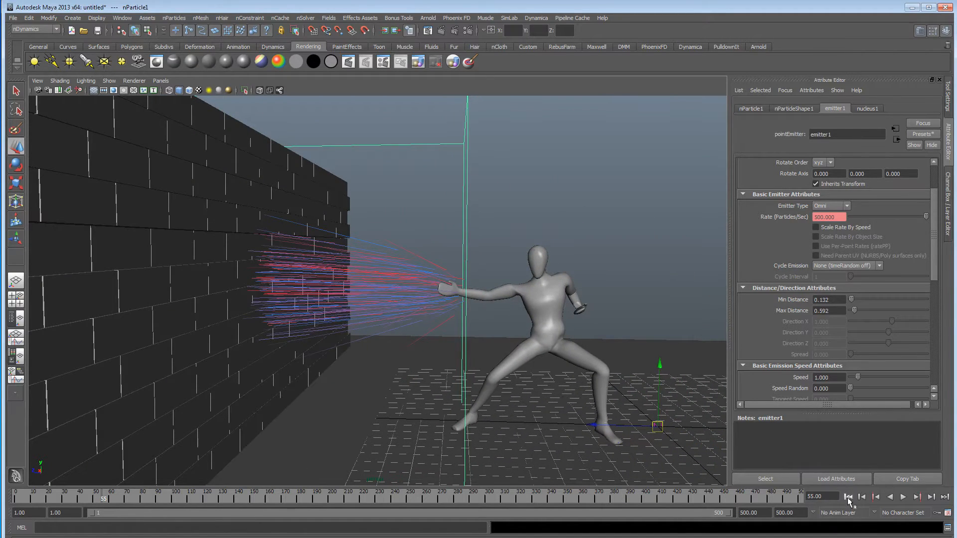
{"action": "left_click", "coordinate": [848, 497]}
{"action": "left_click", "coordinate": [903, 497]}
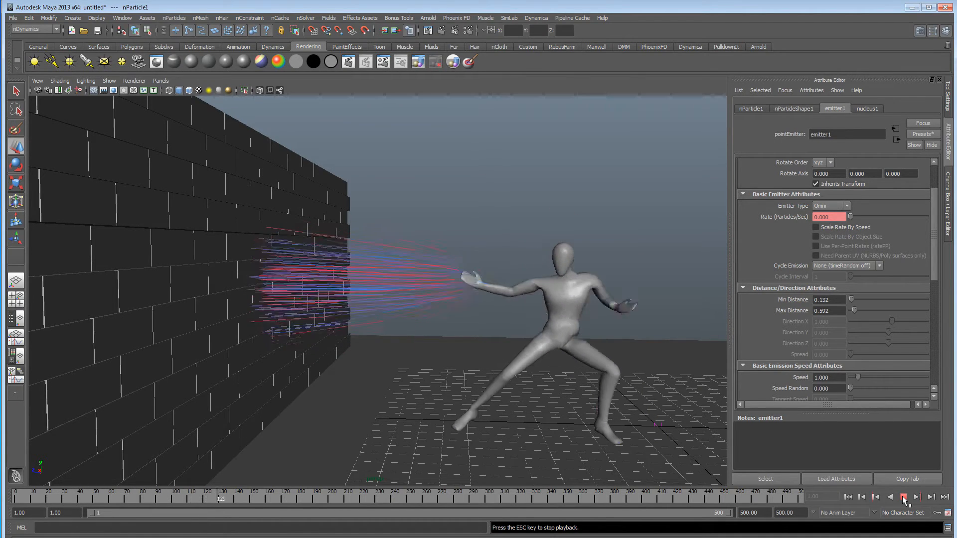
{"action": "left_click", "coordinate": [903, 498]}
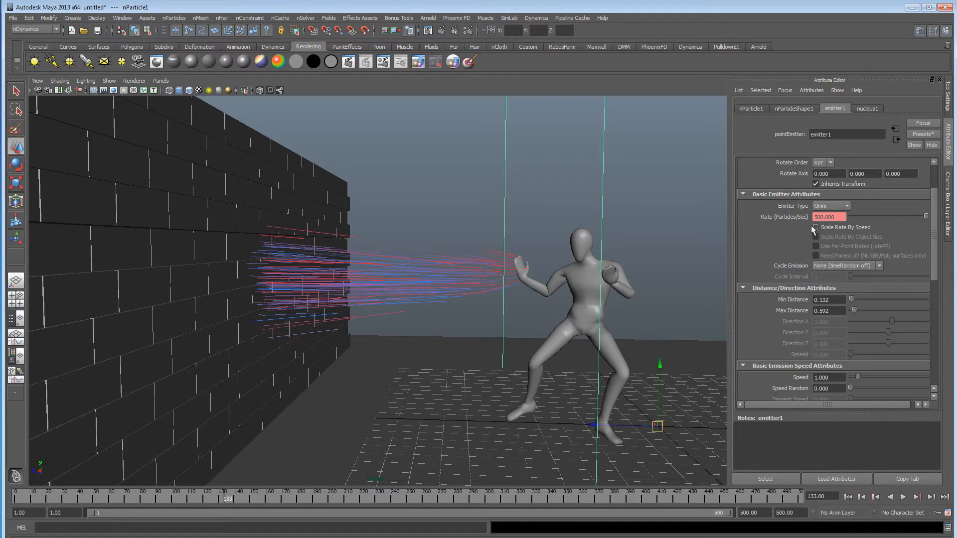
Key emitter1's Rate at 500 on frame 133 and at 0 on frame 137, and replay from the first frame.
{"action": "right_click", "coordinate": [790, 214]}
{"action": "left_click", "coordinate": [800, 228]}
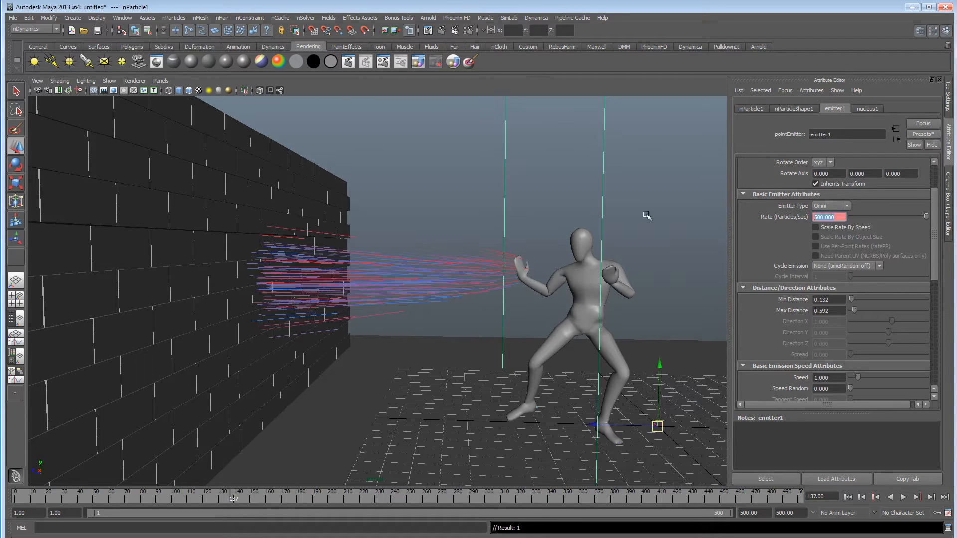
{"action": "right_click", "coordinate": [839, 218]}
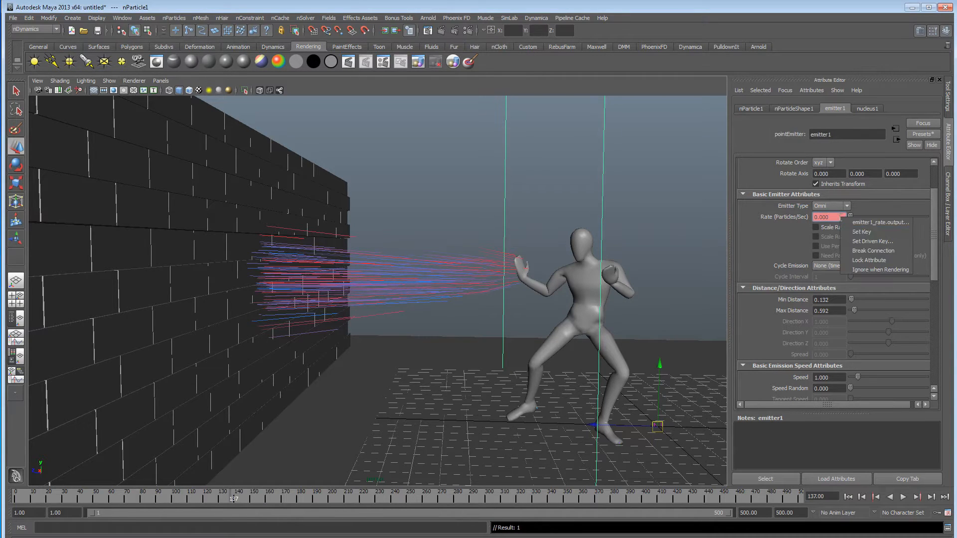
{"action": "left_click", "coordinate": [847, 235]}
{"action": "left_click", "coordinate": [848, 496]}
{"action": "left_click", "coordinate": [903, 497]}
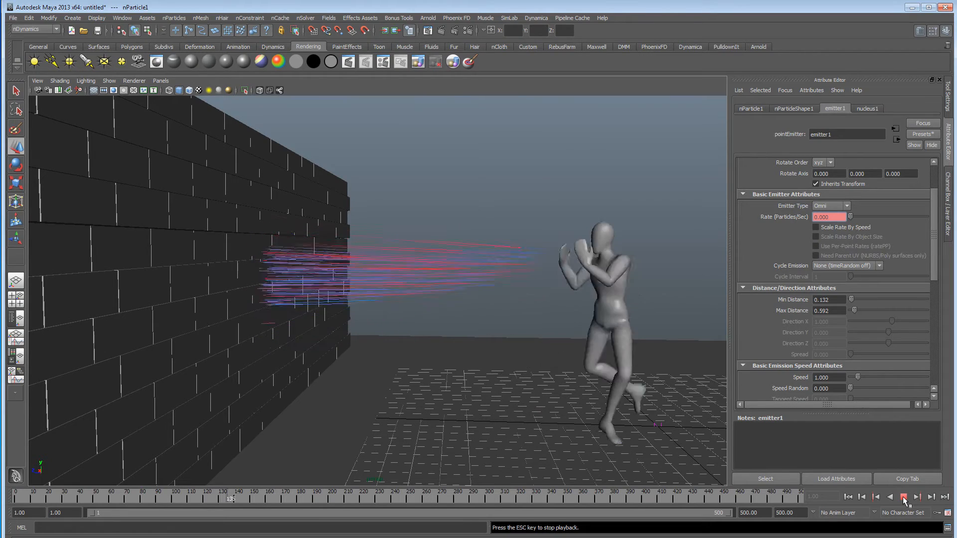
{"action": "left_click", "coordinate": [903, 497]}
Replay the blast from behind the fighter and examine the streaks leaving his hand from several angles.
{"action": "left_click_drag", "start_coordinate": [560, 302], "coordinate": [500, 312], "text": "alt"}
{"action": "left_click_drag", "start_coordinate": [431, 298], "coordinate": [451, 303], "text": "alt"}
{"action": "middle_click_drag", "start_coordinate": [450, 304], "coordinate": [454, 307], "text": "alt"}
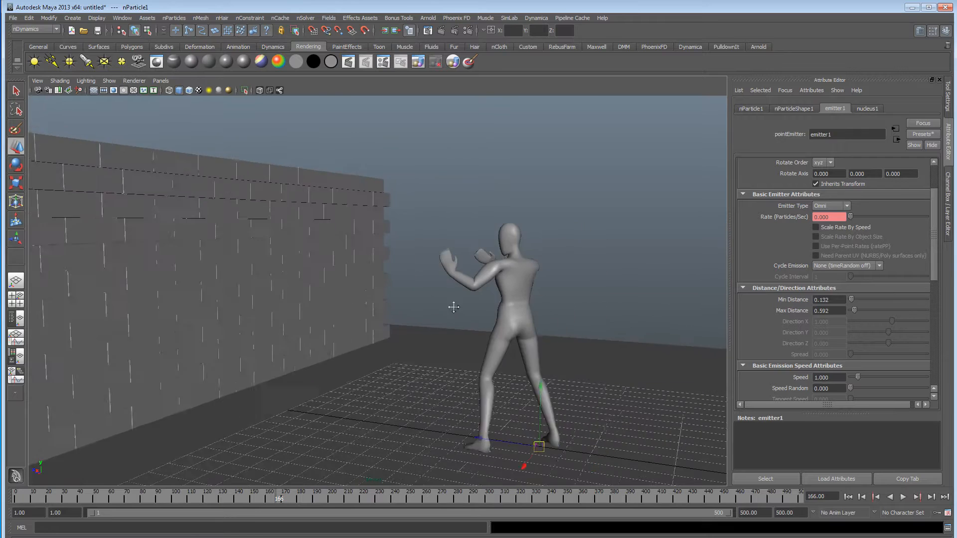
{"action": "left_click_drag", "start_coordinate": [453, 307], "coordinate": [475, 306], "text": "alt"}
{"action": "left_click", "coordinate": [850, 498]}
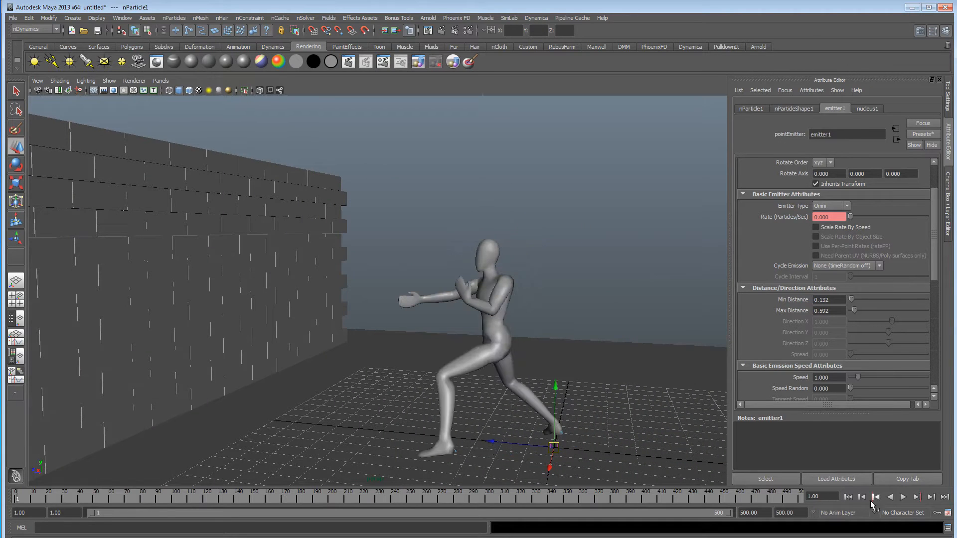
{"action": "left_click", "coordinate": [903, 497]}
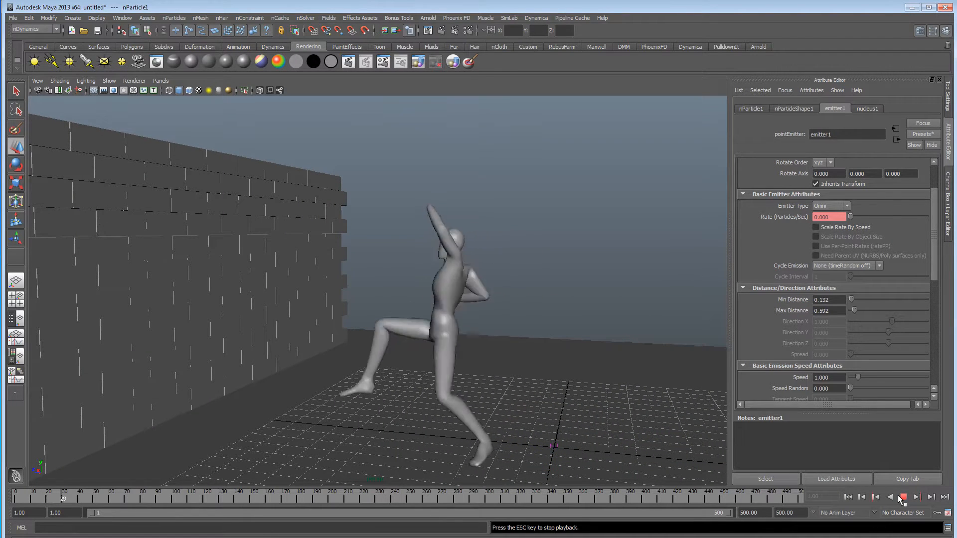
{"action": "left_click", "coordinate": [902, 498]}
{"action": "left_click_drag", "start_coordinate": [287, 257], "coordinate": [299, 280], "text": "alt"}
{"action": "right_click_drag", "start_coordinate": [299, 280], "coordinate": [410, 283], "text": "alt"}
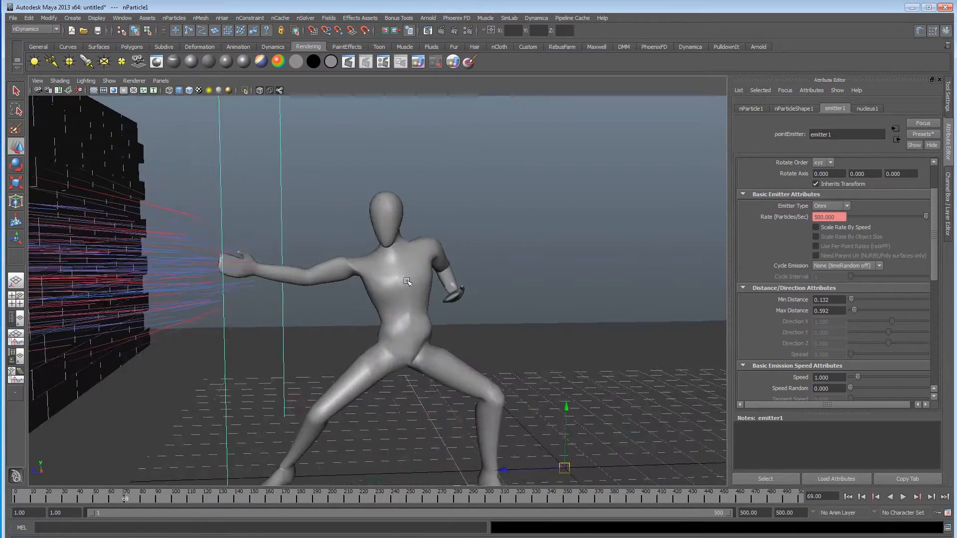
{"action": "left_click_drag", "start_coordinate": [410, 283], "coordinate": [403, 277], "text": "alt"}
Return to the first frame and display the scene in wireframe to expose the fighter's skeleton.
{"action": "left_click", "coordinate": [849, 498]}
{"action": "middle_click_drag", "start_coordinate": [459, 328], "coordinate": [412, 328], "text": "alt"}
{"action": "right_click_drag", "start_coordinate": [412, 327], "coordinate": [429, 328], "text": "alt"}
{"action": "left_click_drag", "start_coordinate": [428, 329], "coordinate": [364, 330], "text": "alt"}
{"action": "key", "text": "4"}
{"action": "right_click_drag", "start_coordinate": [364, 330], "coordinate": [521, 328], "text": "alt"}
{"action": "left_click_drag", "start_coordinate": [521, 328], "coordinate": [473, 320], "text": "alt"}
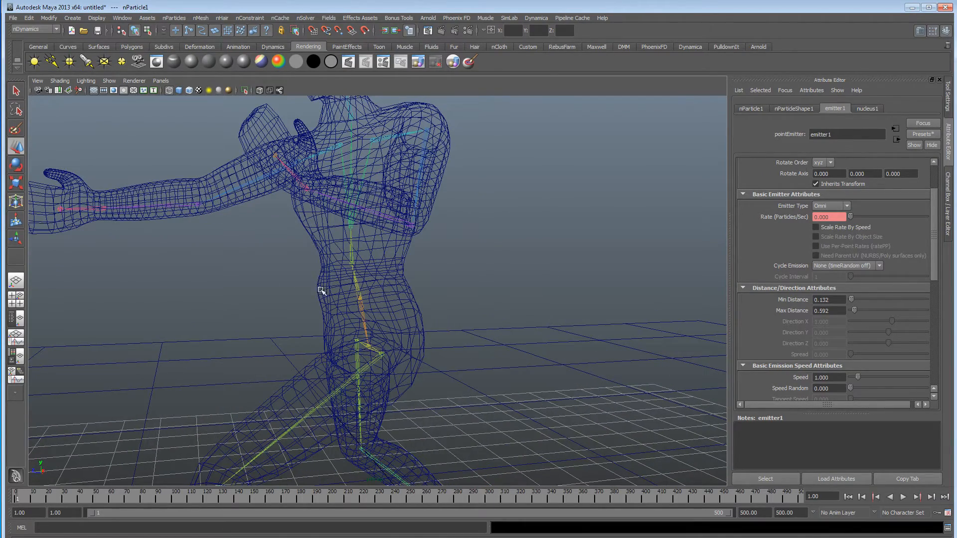
{"action": "right_click_drag", "start_coordinate": [446, 315], "coordinate": [289, 307], "text": "alt"}
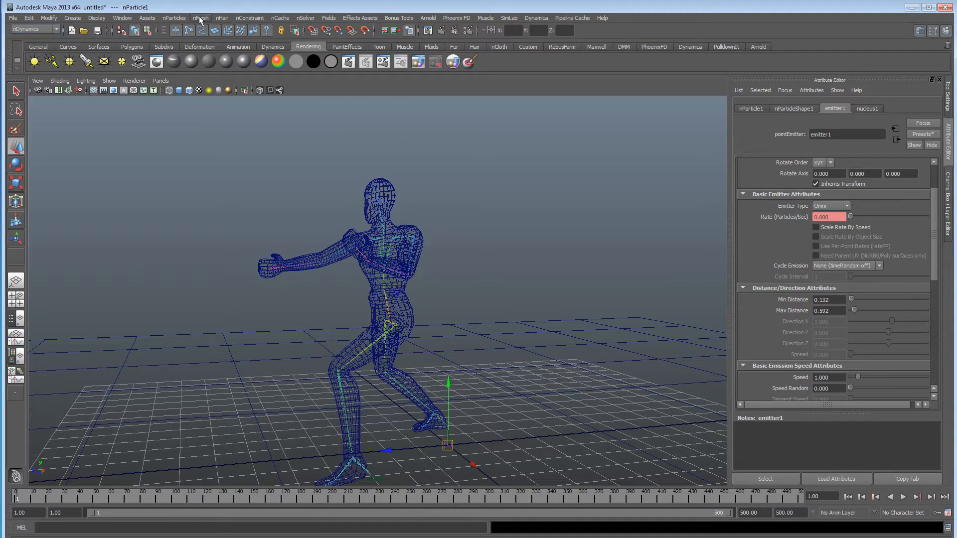
Create a second nParticle emitter and raise it to the height of the fighter's waist.
{"action": "left_click", "coordinate": [181, 20]}
{"action": "mouse_move", "coordinate": [205, 33]}
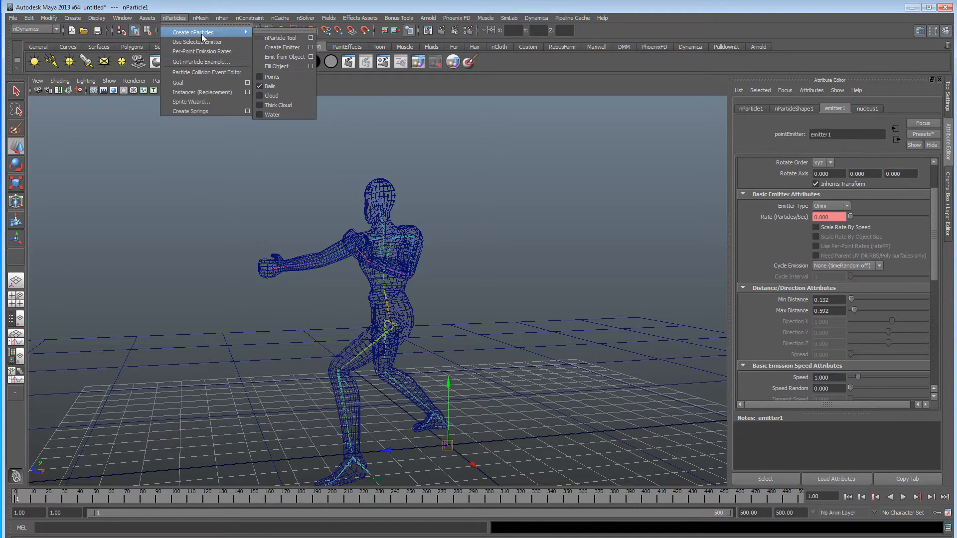
{"action": "left_click", "coordinate": [275, 58]}
{"action": "right_click_drag", "start_coordinate": [462, 316], "coordinate": [511, 406], "text": "alt"}
{"action": "left_click_drag", "start_coordinate": [491, 413], "coordinate": [494, 232]}
Snap the new emitter onto the joint inside the fighter's waist where the hips meet the spine.
{"action": "left_click_drag", "start_coordinate": [431, 245], "coordinate": [387, 254], "text": "alt"}
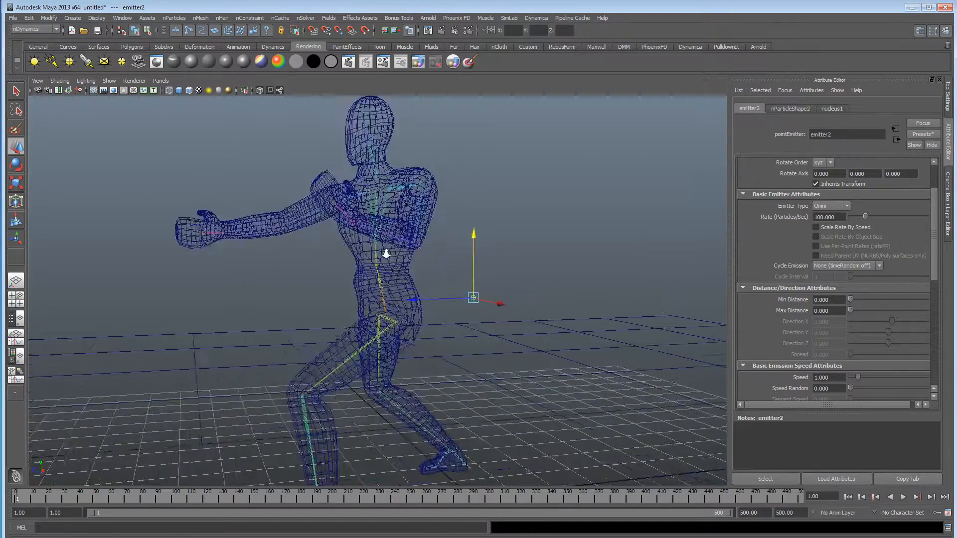
{"action": "right_click_drag", "start_coordinate": [387, 254], "coordinate": [542, 258], "text": "alt"}
{"action": "middle_click_drag", "start_coordinate": [534, 258], "coordinate": [517, 261], "text": "alt"}
{"action": "right_click_drag", "start_coordinate": [517, 260], "coordinate": [543, 263], "text": "alt"}
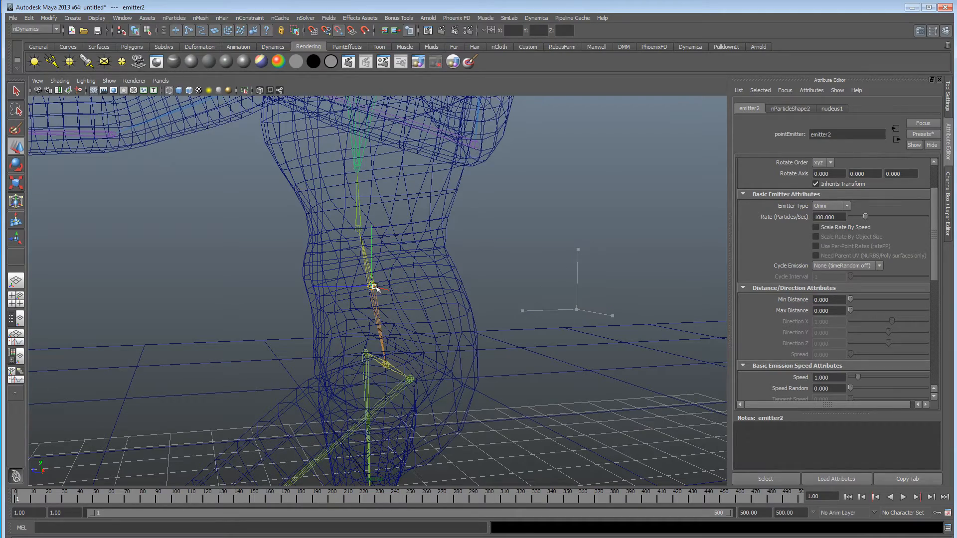
{"action": "key", "text": "f"}
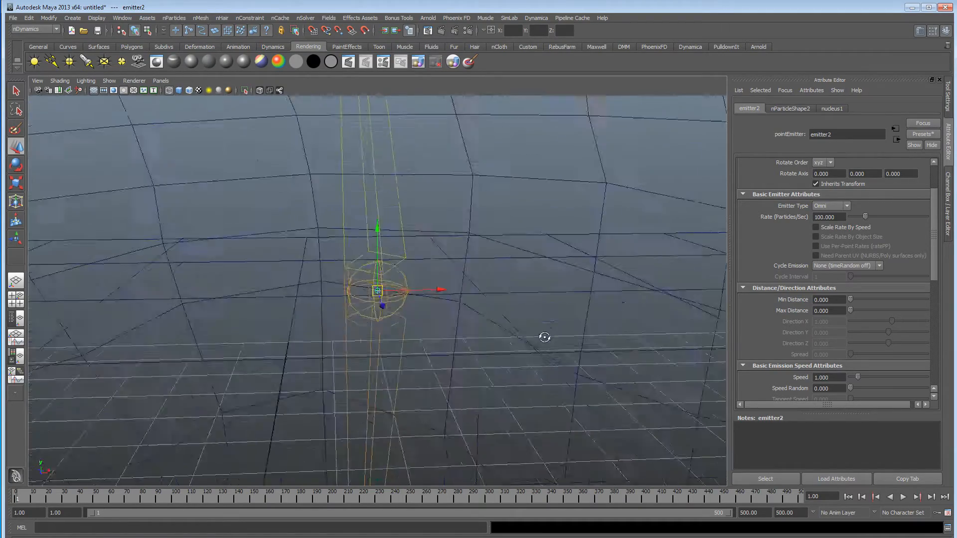
{"action": "left_click_drag", "start_coordinate": [490, 334], "coordinate": [412, 336], "text": "alt"}
Select the overlapping hips and spine1 joints at the emitter in turn to tell them apart.
{"action": "left_click", "coordinate": [401, 306]}
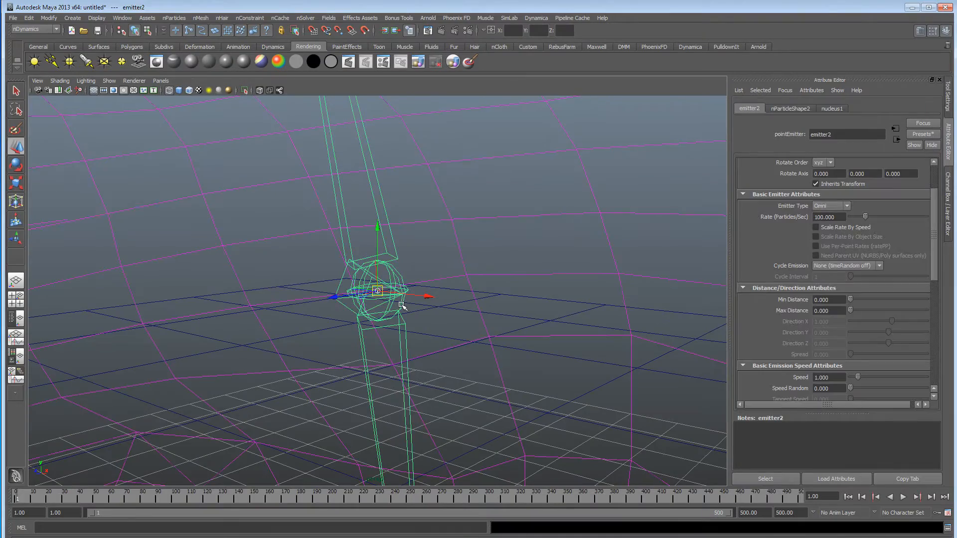
{"action": "right_click_drag", "start_coordinate": [641, 335], "coordinate": [329, 329], "text": "alt"}
{"action": "key", "text": "f"}
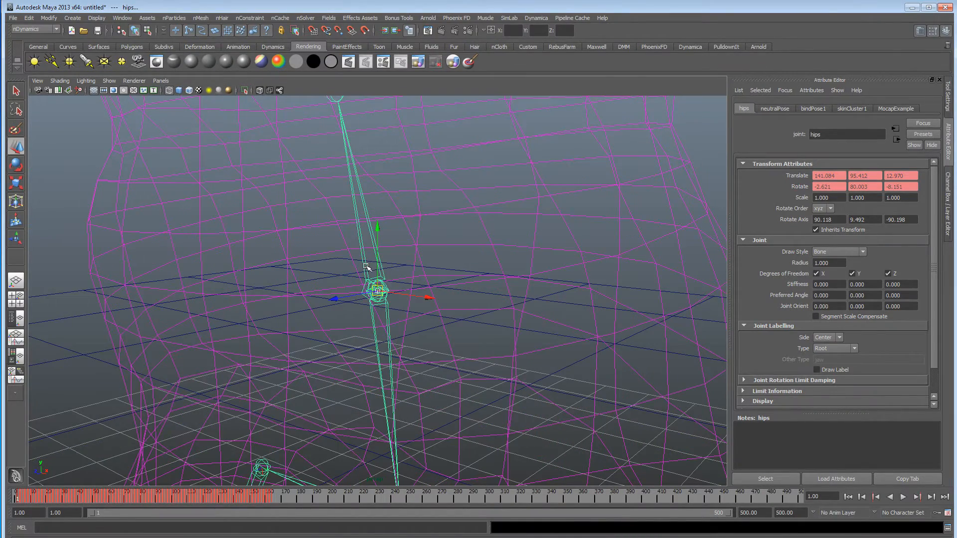
{"action": "left_click", "coordinate": [367, 266]}
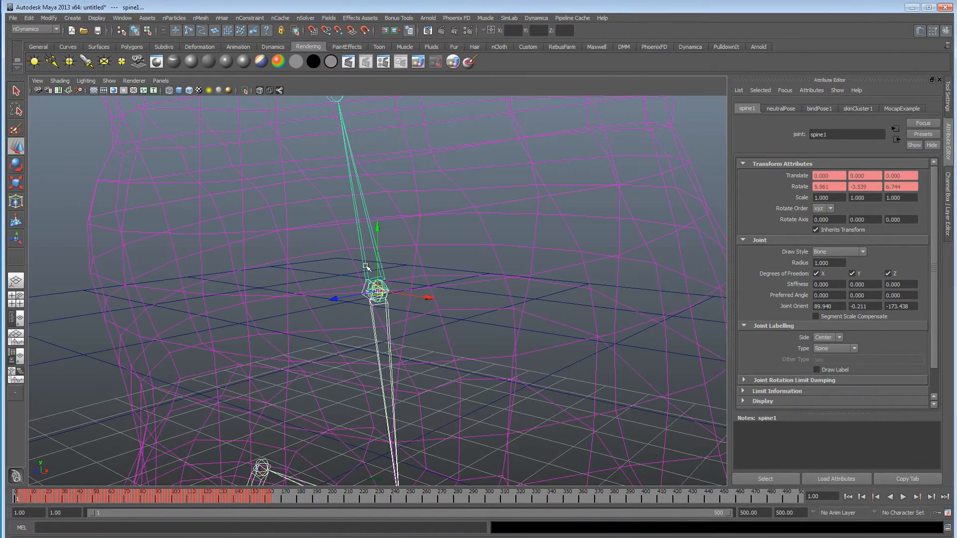
{"action": "left_click", "coordinate": [367, 288]}
{"action": "left_click", "coordinate": [377, 289]}
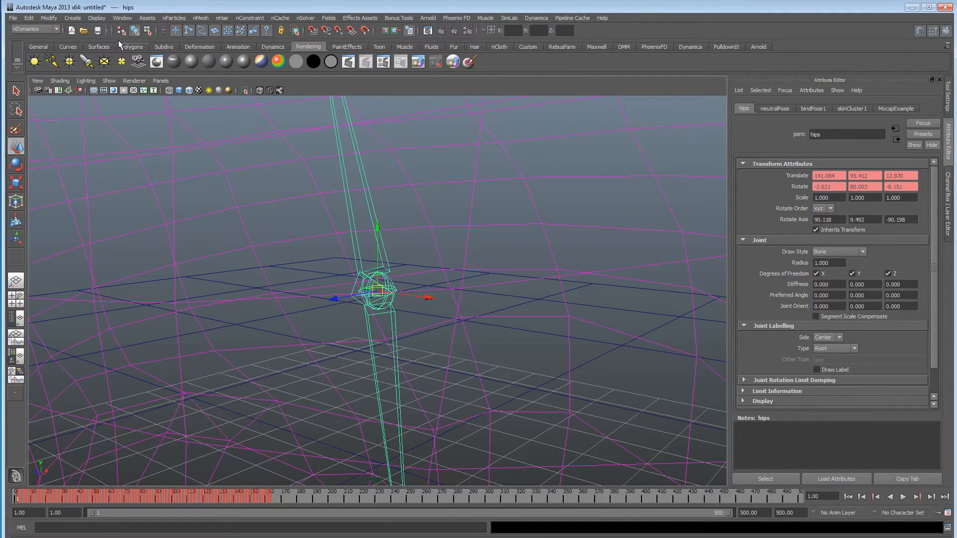
Parent the new emitter2 to the spine1 joint, using the Outliner to select the emitter.
{"action": "left_click", "coordinate": [126, 20]}
{"action": "left_click", "coordinate": [153, 89]}
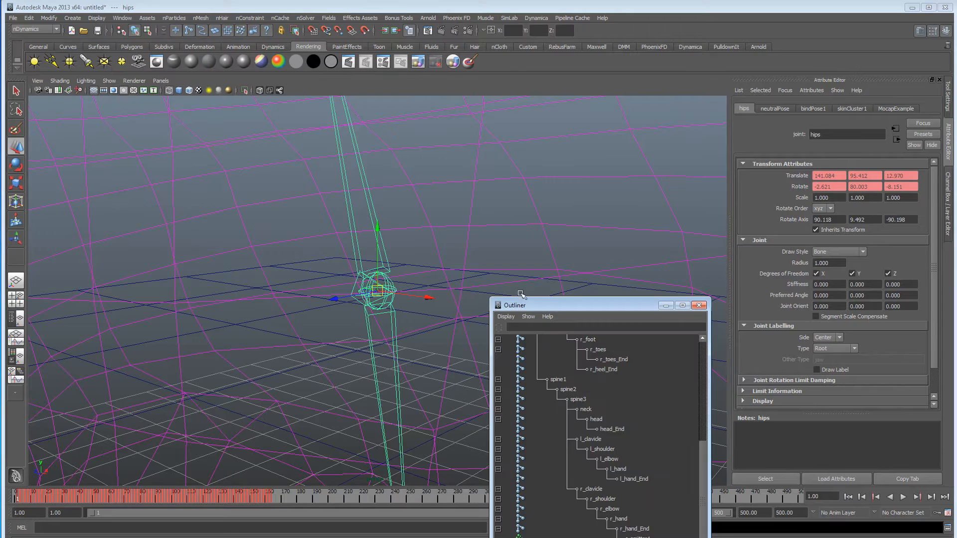
{"action": "left_click_drag", "start_coordinate": [520, 297], "coordinate": [619, 115]}
{"action": "left_click", "coordinate": [646, 388]}
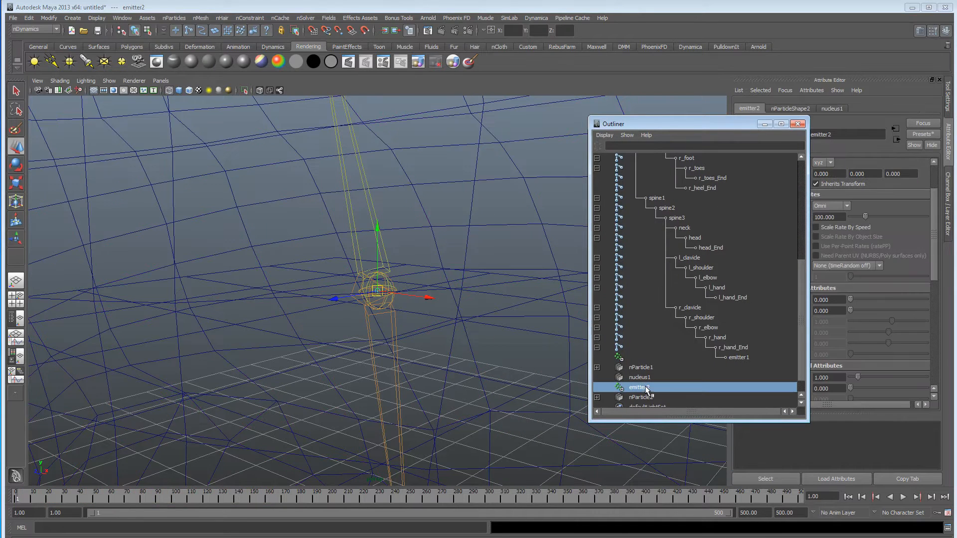
{"action": "left_click", "coordinate": [358, 240], "text": "shift"}
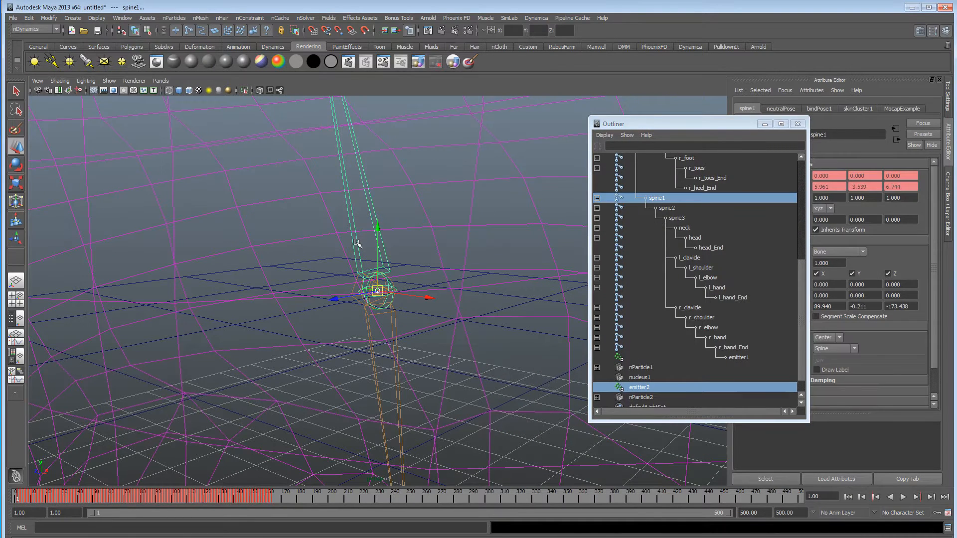
{"action": "left_click_drag", "start_coordinate": [357, 242], "coordinate": [434, 342], "text": "alt"}
{"action": "key", "text": "p"}
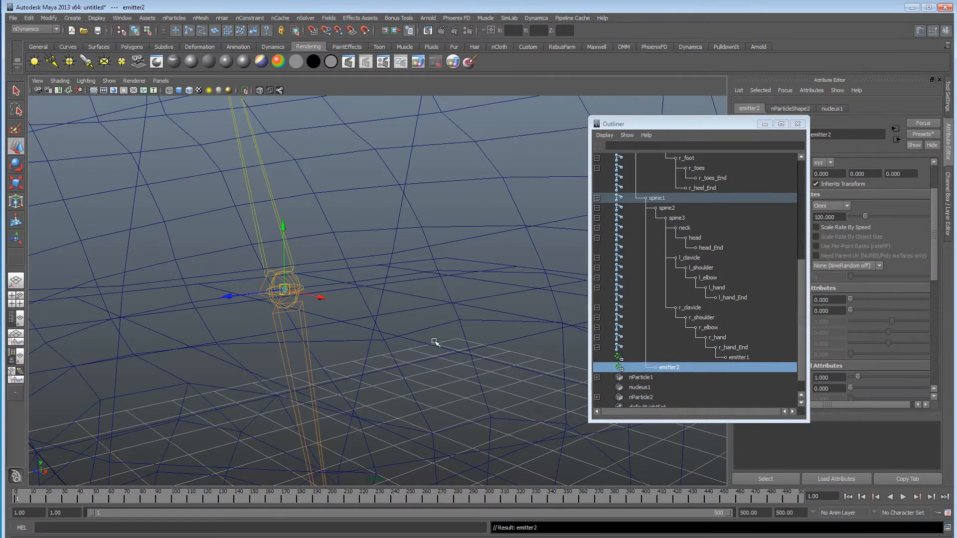
Play the simulation to check that emitter2 follows the fighter's waist, stopping during the strike pose.
{"action": "right_click_drag", "start_coordinate": [439, 323], "coordinate": [281, 318], "text": "alt"}
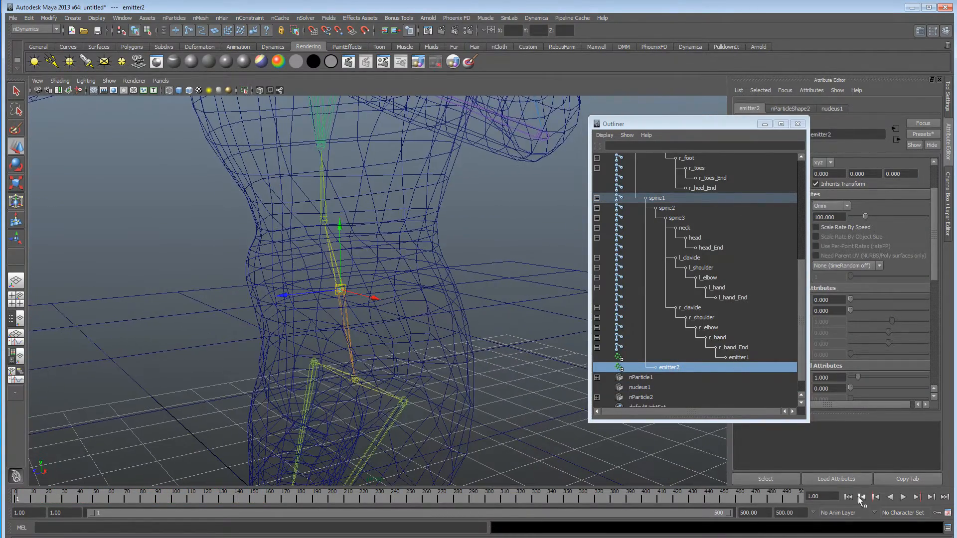
{"action": "left_click", "coordinate": [903, 497]}
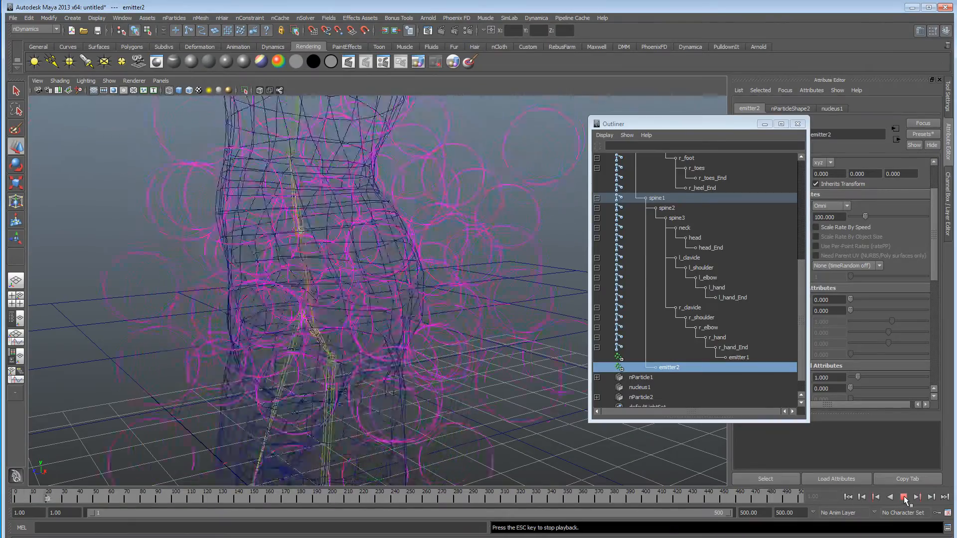
{"action": "key", "text": "Escape"}
{"action": "right_click_drag", "start_coordinate": [403, 225], "coordinate": [130, 225], "text": "alt"}
{"action": "left_click_drag", "start_coordinate": [130, 224], "coordinate": [339, 333], "text": "alt"}
{"action": "right_click_drag", "start_coordinate": [340, 334], "coordinate": [269, 326], "text": "alt"}
{"action": "left_click_drag", "start_coordinate": [269, 326], "coordinate": [401, 326], "text": "alt"}
Select nParticle2 in the Outliner and assign it to a new nucleus solver.
{"action": "left_click", "coordinate": [672, 368]}
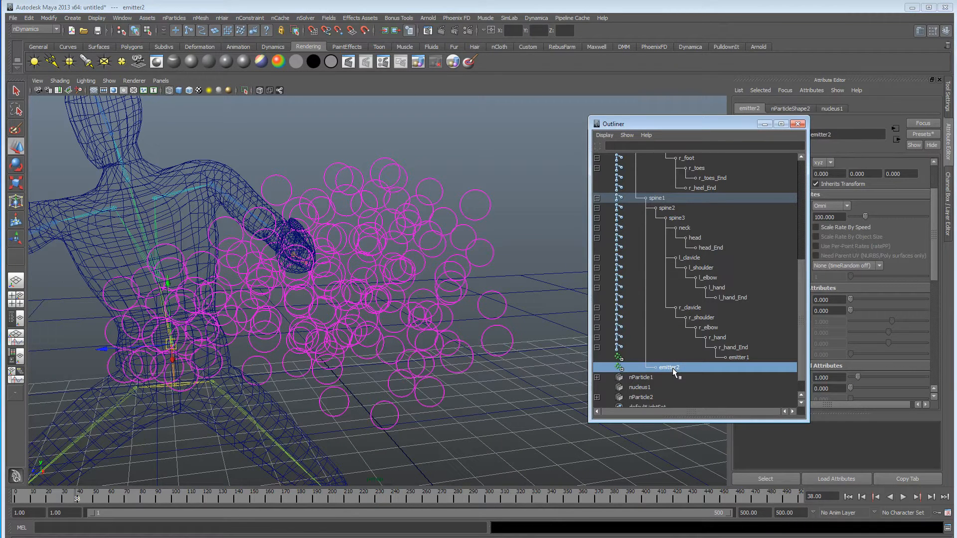
{"action": "scroll", "coordinate": [672, 367], "scroll_direction": "down", "scroll_amount": 2}
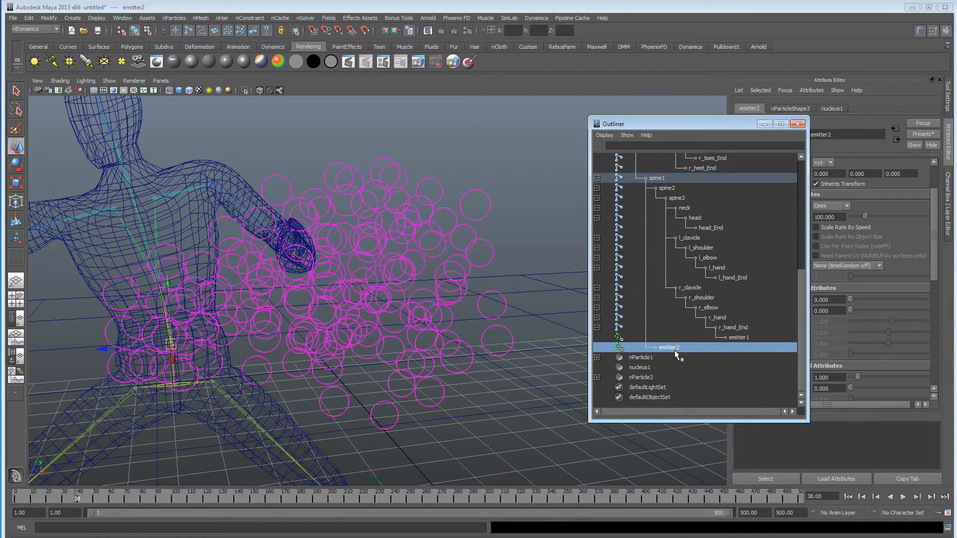
{"action": "left_click", "coordinate": [651, 377]}
{"action": "right_click_drag", "start_coordinate": [392, 317], "coordinate": [321, 323], "text": "alt"}
{"action": "left_click_drag", "start_coordinate": [321, 323], "coordinate": [282, 317], "text": "alt"}
{"action": "middle_click_drag", "start_coordinate": [282, 317], "coordinate": [333, 330], "text": "alt"}
{"action": "left_click_drag", "start_coordinate": [333, 329], "coordinate": [371, 309], "text": "alt"}
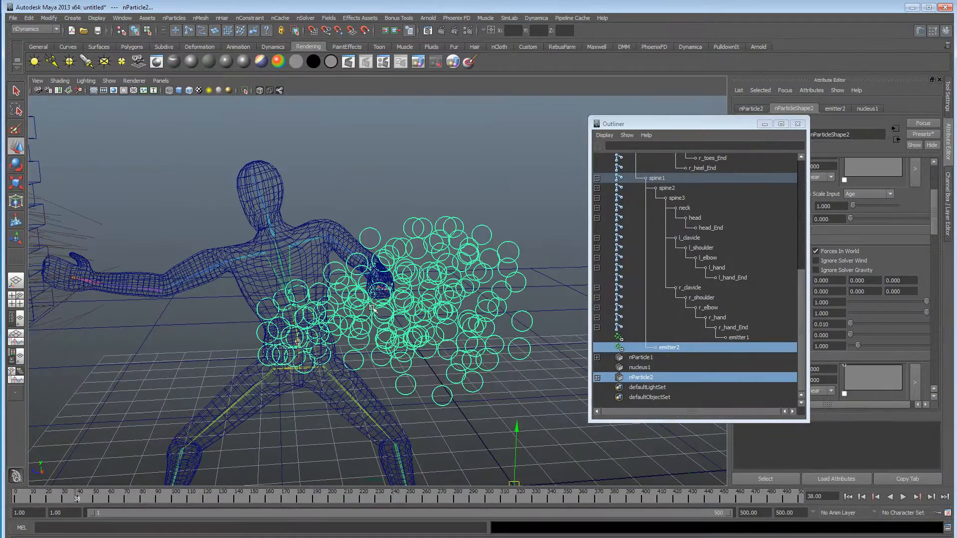
{"action": "left_click_drag", "start_coordinate": [411, 335], "coordinate": [135, 324], "text": "alt"}
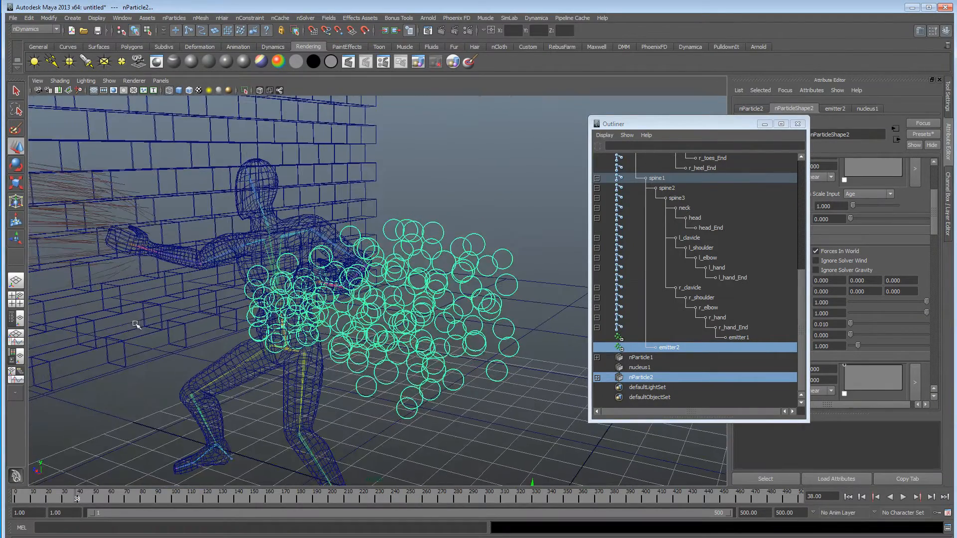
{"action": "middle_click_drag", "start_coordinate": [172, 298], "coordinate": [428, 311], "text": "alt"}
{"action": "left_click_drag", "start_coordinate": [428, 311], "coordinate": [369, 303], "text": "alt"}
{"action": "left_click_drag", "start_coordinate": [282, 259], "coordinate": [370, 268], "text": "alt"}
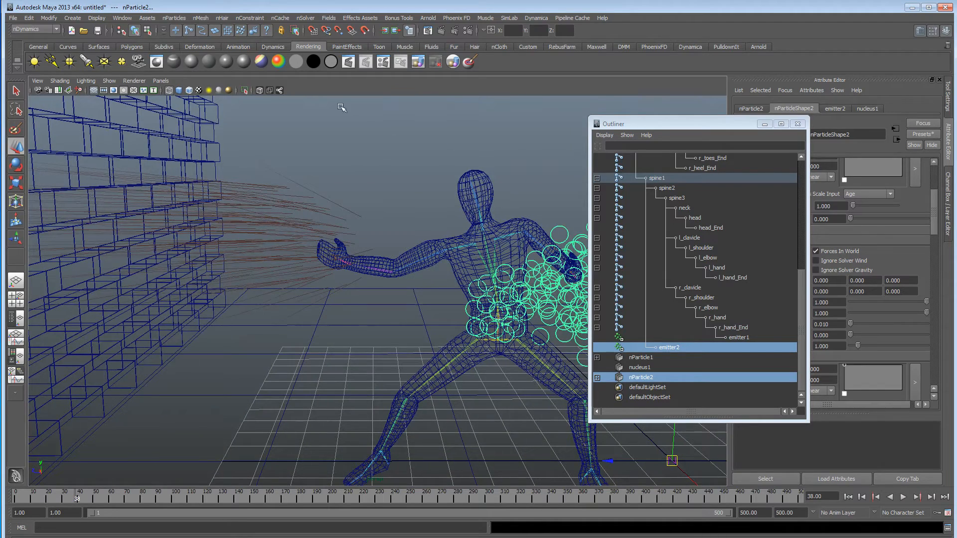
{"action": "left_click", "coordinate": [306, 19]}
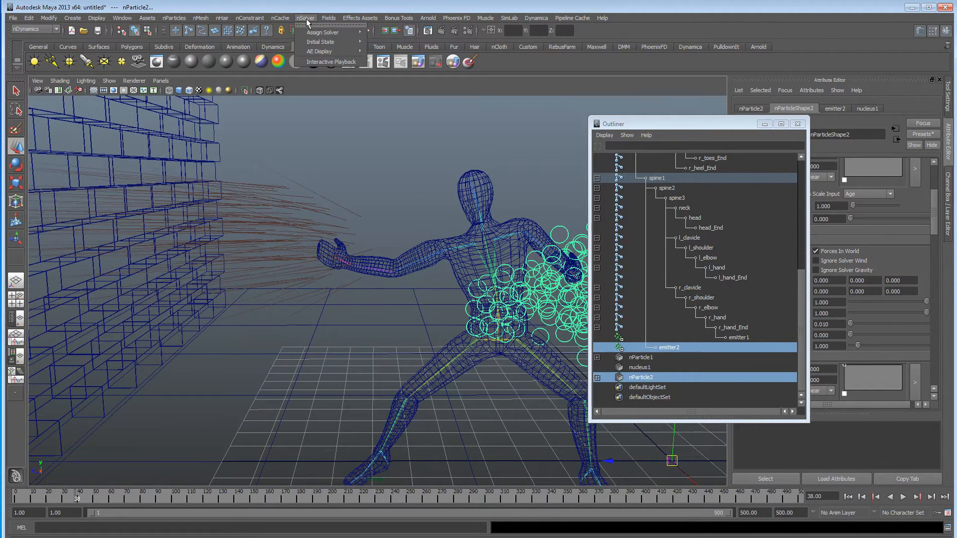
{"action": "mouse_move", "coordinate": [316, 35]}
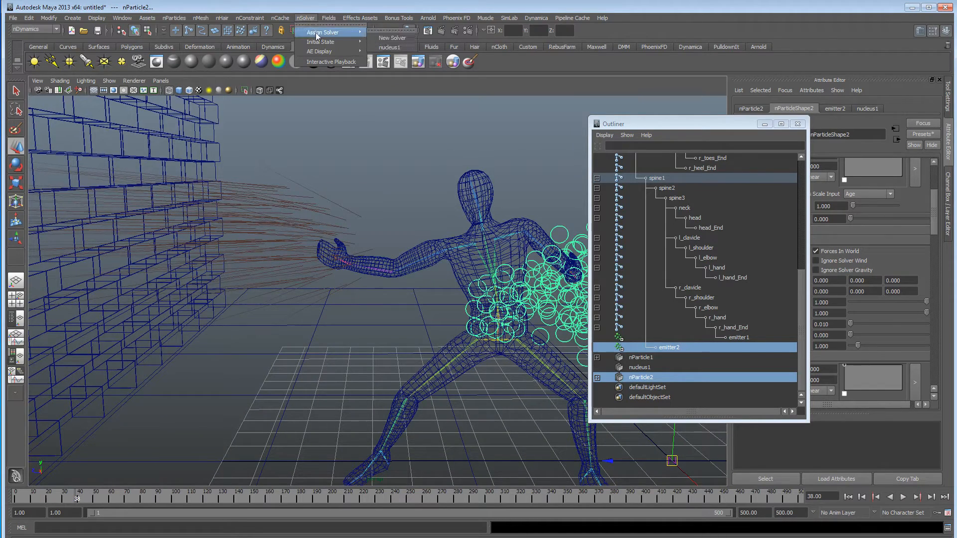
{"action": "left_click", "coordinate": [393, 38]}
Uncover the fighter and play the simulation from the first frame to review the particles under the new solver.
{"action": "left_click_drag", "start_coordinate": [694, 121], "coordinate": [450, 358]}
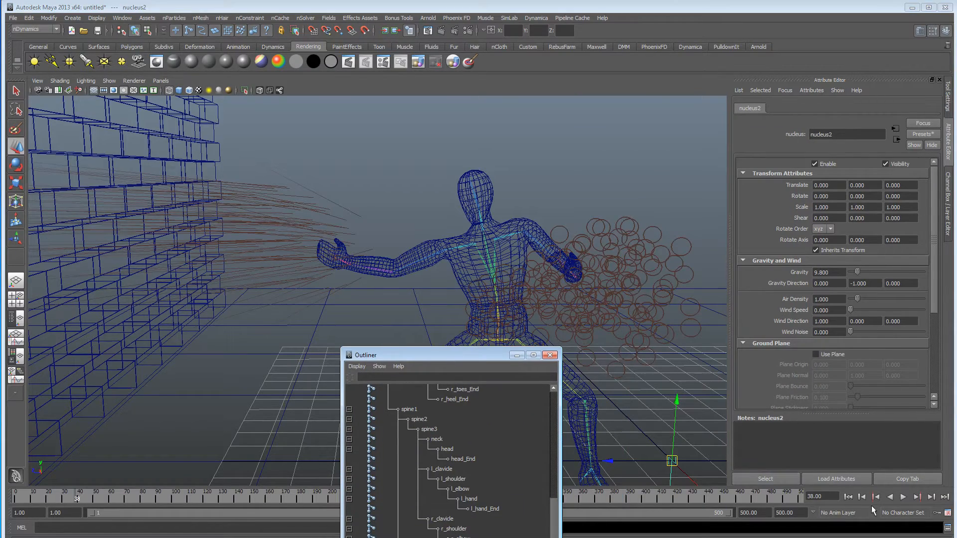
{"action": "left_click", "coordinate": [848, 497]}
{"action": "left_click", "coordinate": [903, 498]}
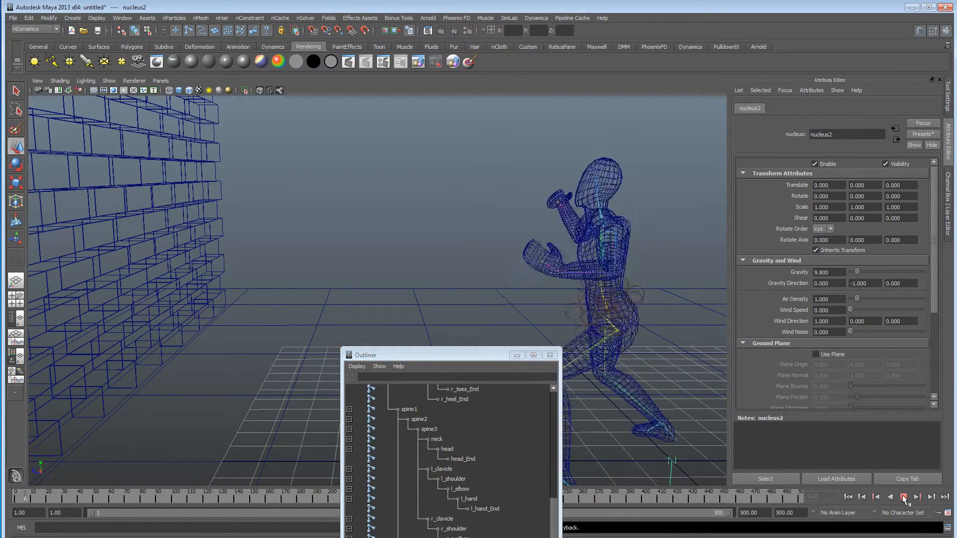
{"action": "left_click", "coordinate": [903, 498]}
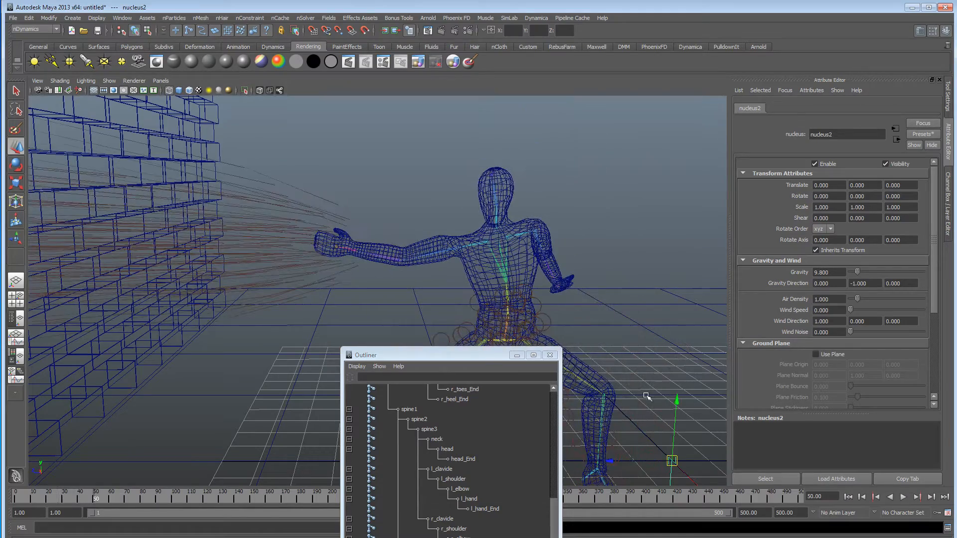
Set the gravity of nucleus2 to 0 and replay the simulation from the first frame.
{"action": "left_click_drag", "start_coordinate": [490, 360], "coordinate": [406, 484]}
{"action": "middle_click_drag", "start_coordinate": [529, 337], "coordinate": [478, 325], "text": "alt"}
{"action": "right_click_drag", "start_coordinate": [478, 324], "coordinate": [457, 324], "text": "alt"}
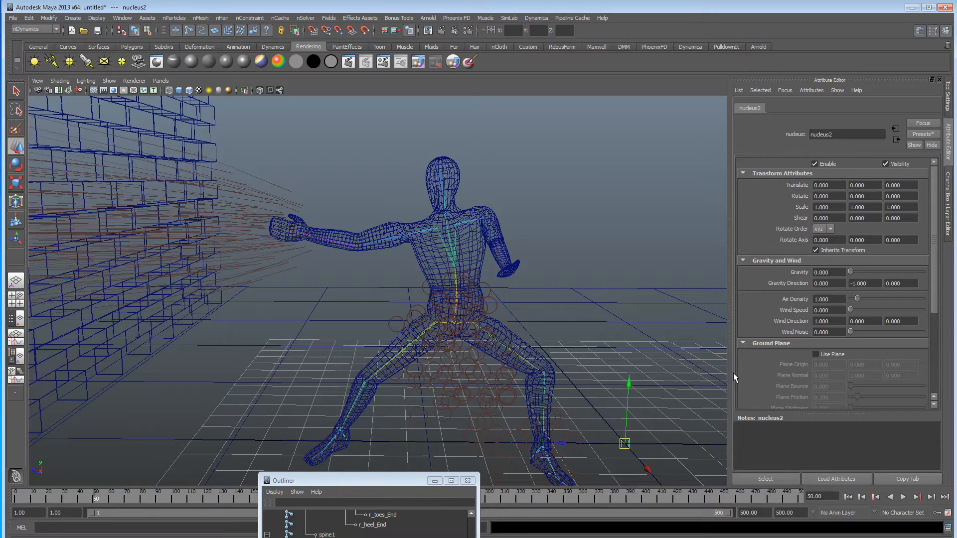
{"action": "left_click", "coordinate": [848, 497]}
{"action": "left_click", "coordinate": [903, 497]}
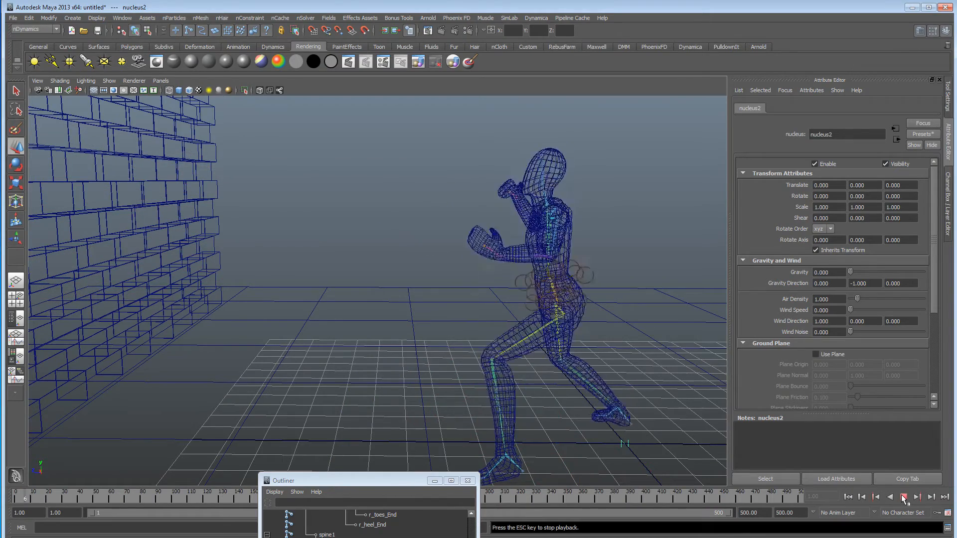
{"action": "left_click", "coordinate": [903, 498]}
Select the particles around the waist and set their render type to Streak, with tail fade -0.219 and tail size 5.960.
{"action": "left_click", "coordinate": [517, 268]}
{"action": "left_click_drag", "start_coordinate": [558, 279], "coordinate": [574, 271], "text": "alt"}
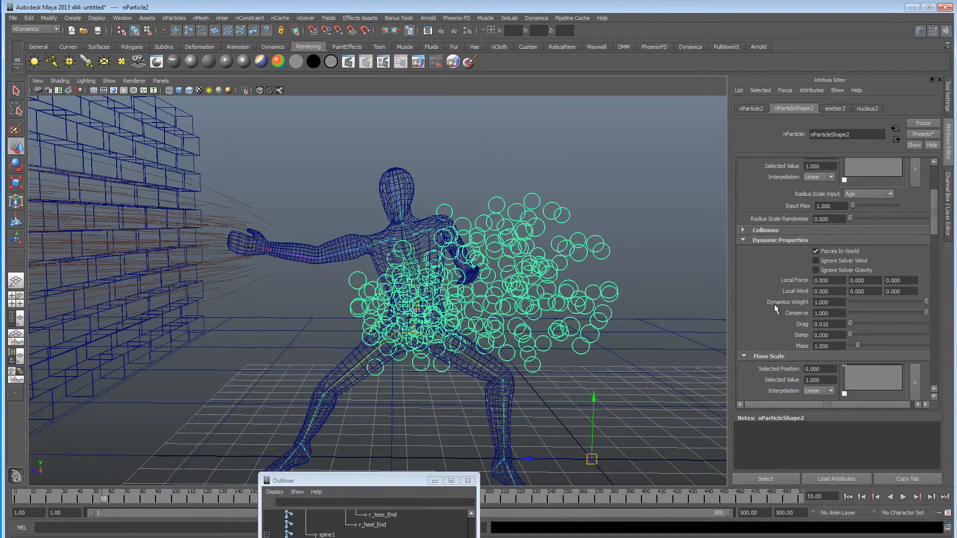
{"action": "scroll", "coordinate": [775, 307], "scroll_direction": "down", "scroll_amount": 5}
{"action": "scroll", "coordinate": [775, 314], "scroll_direction": "up", "scroll_amount": 6}
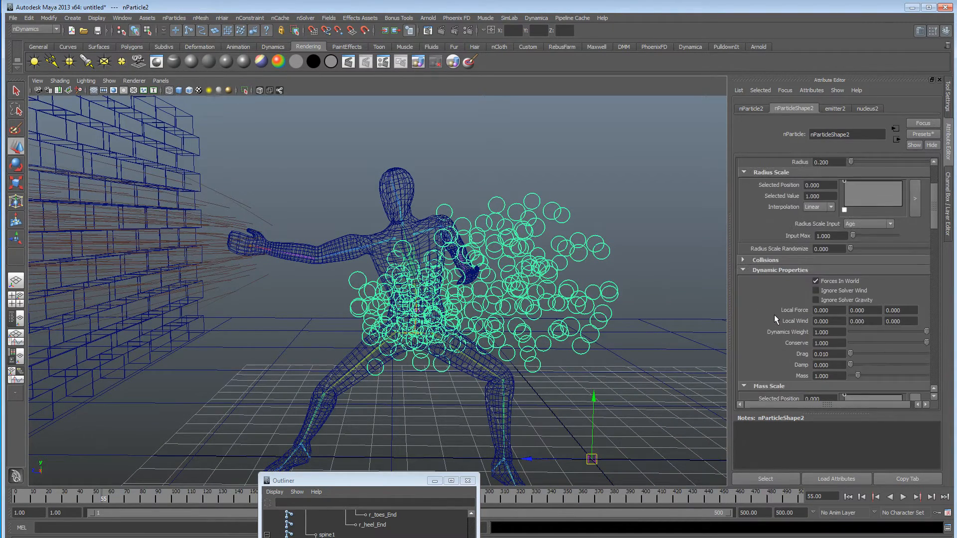
{"action": "scroll", "coordinate": [776, 319], "scroll_direction": "down", "scroll_amount": 10}
{"action": "left_click", "coordinate": [830, 286]}
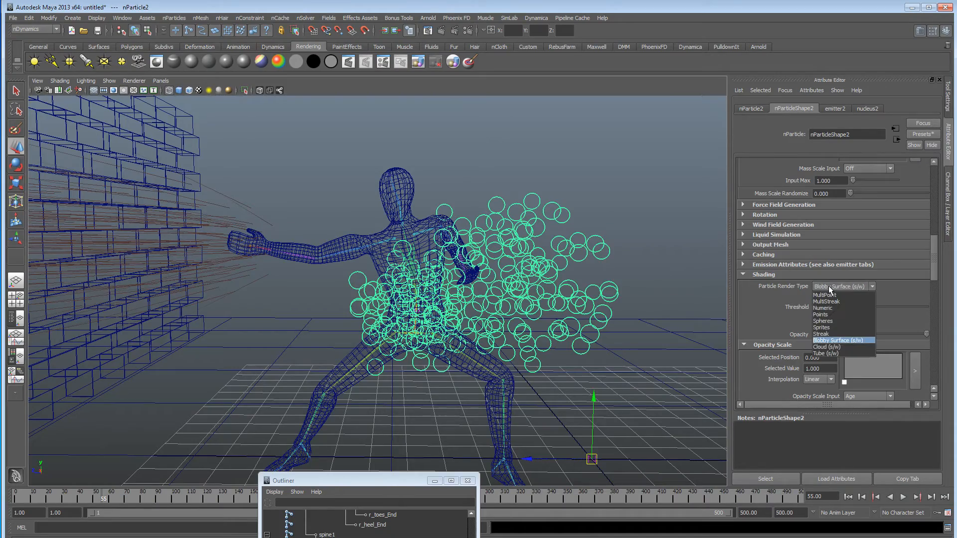
{"action": "left_click", "coordinate": [832, 320]}
{"action": "scroll", "coordinate": [688, 325], "scroll_direction": "up", "scroll_amount": 6}
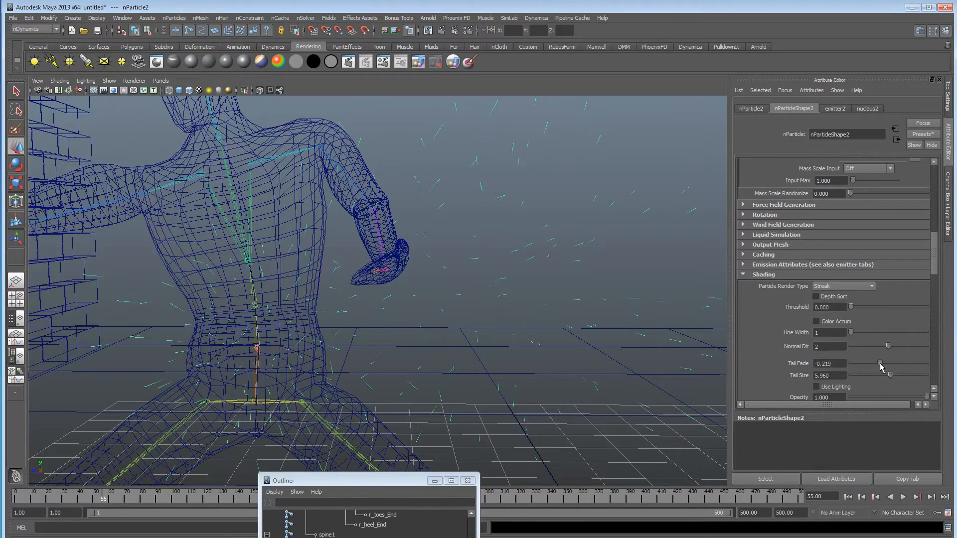
{"action": "right_click_drag", "start_coordinate": [491, 344], "coordinate": [469, 352], "text": "alt"}
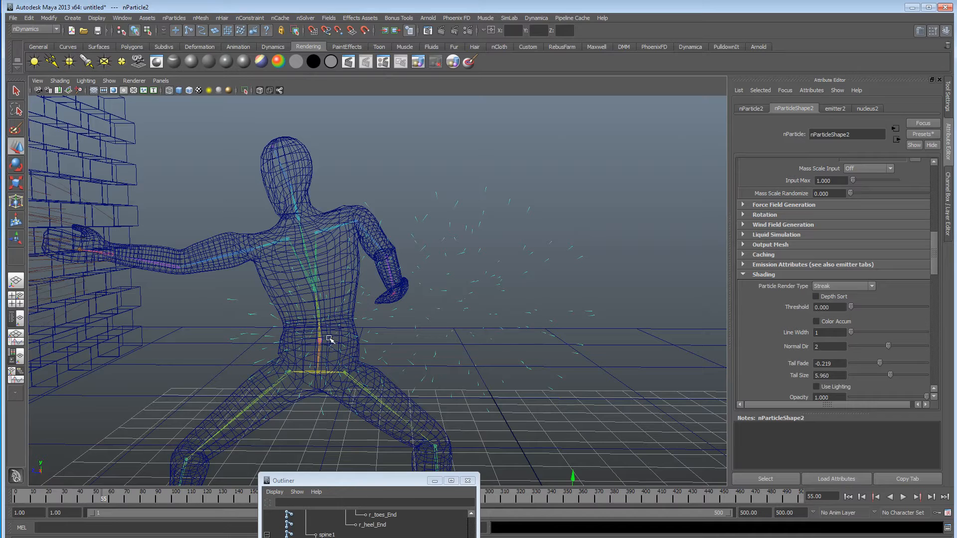
Show emitter2's attributes and replay the simulation to judge the streaks trailing from the waist.
{"action": "left_click", "coordinate": [842, 113]}
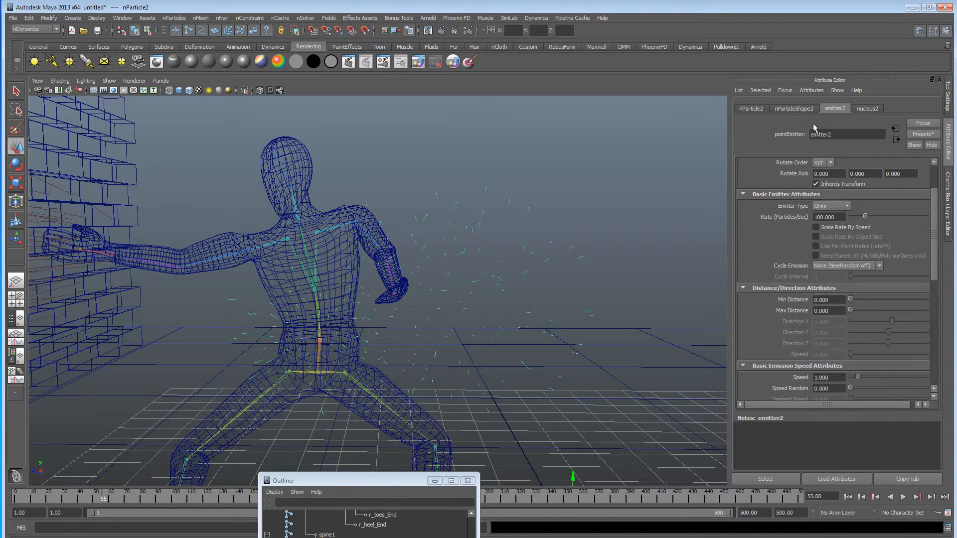
{"action": "middle_click_drag", "start_coordinate": [324, 339], "coordinate": [445, 310], "text": "alt"}
{"action": "right_click_drag", "start_coordinate": [446, 310], "coordinate": [366, 317], "text": "alt"}
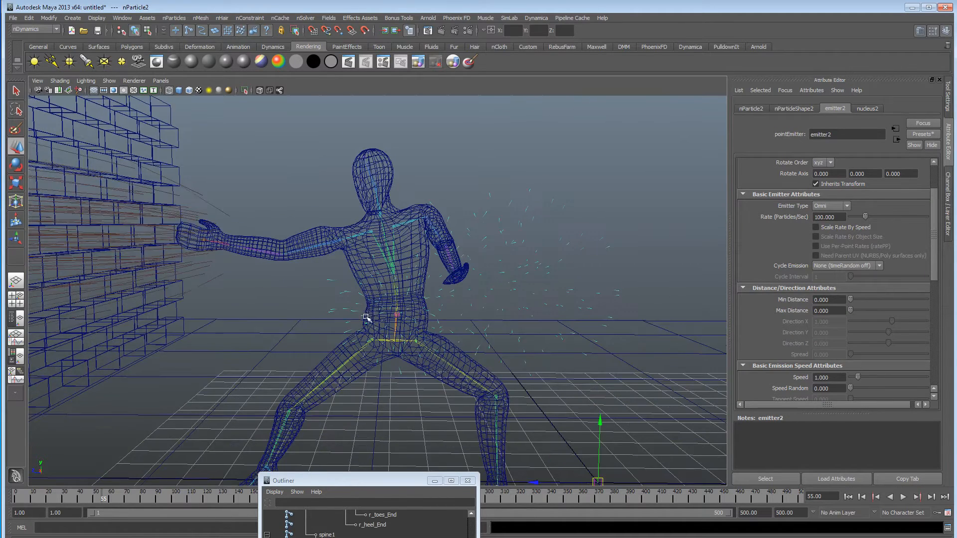
{"action": "left_click_drag", "start_coordinate": [367, 317], "coordinate": [367, 322], "text": "alt"}
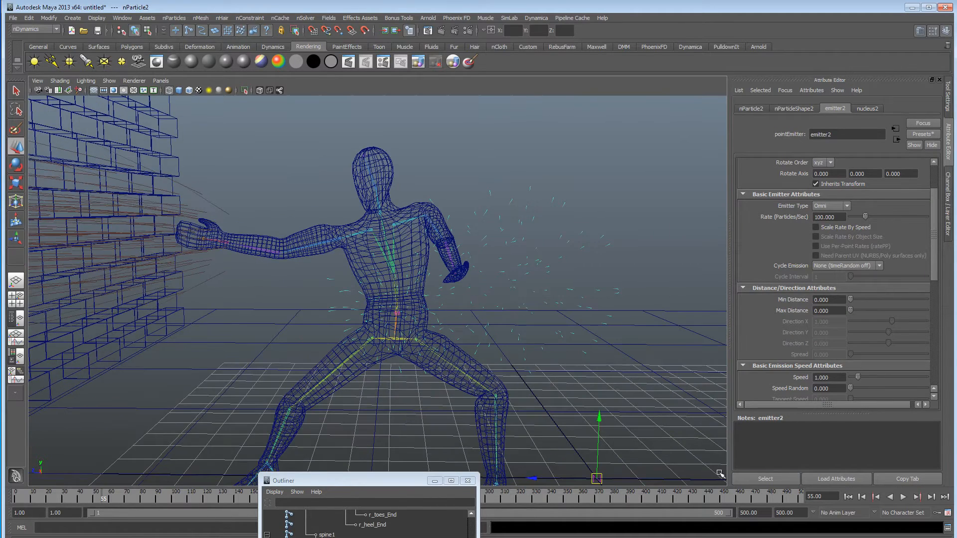
{"action": "left_click", "coordinate": [848, 497]}
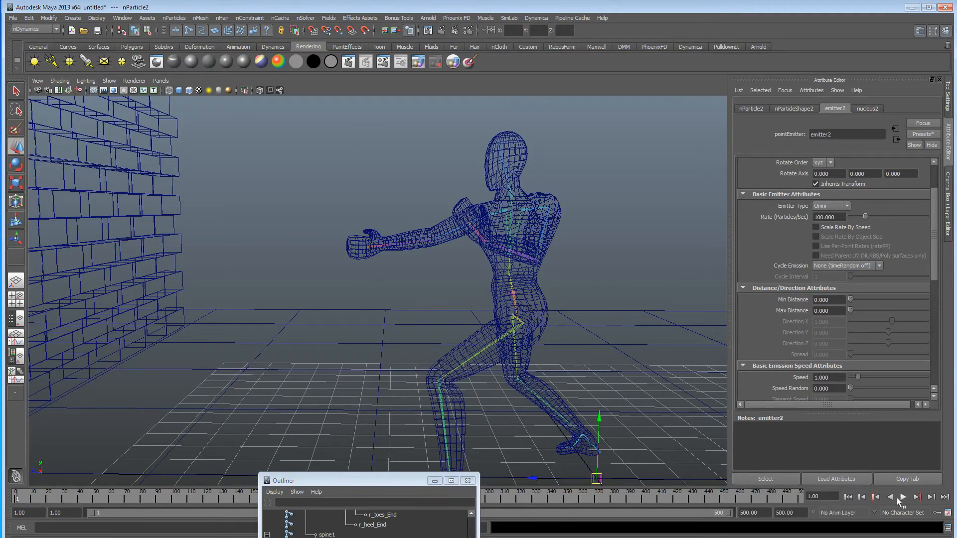
{"action": "left_click", "coordinate": [902, 498]}
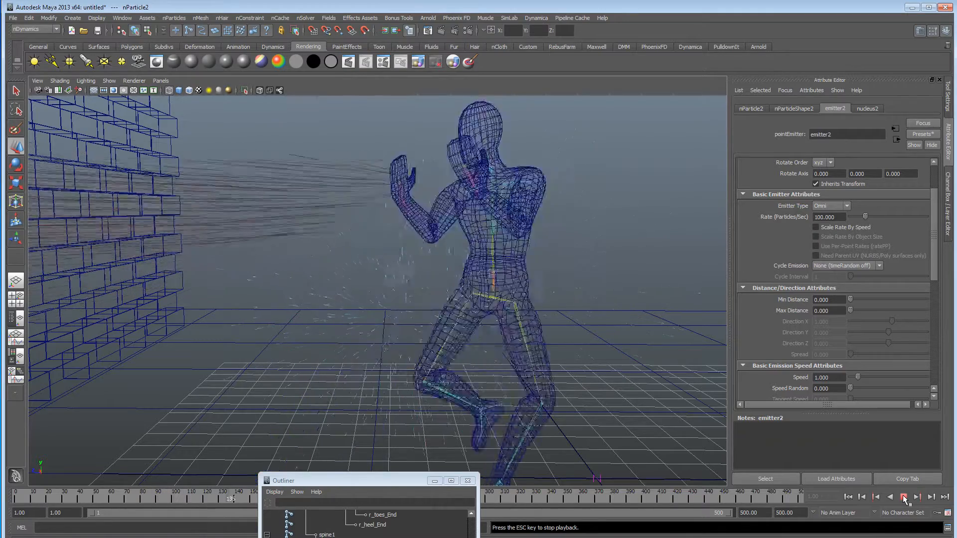
{"action": "left_click", "coordinate": [903, 497]}
{"action": "left_click_drag", "start_coordinate": [377, 480], "coordinate": [378, 537]}
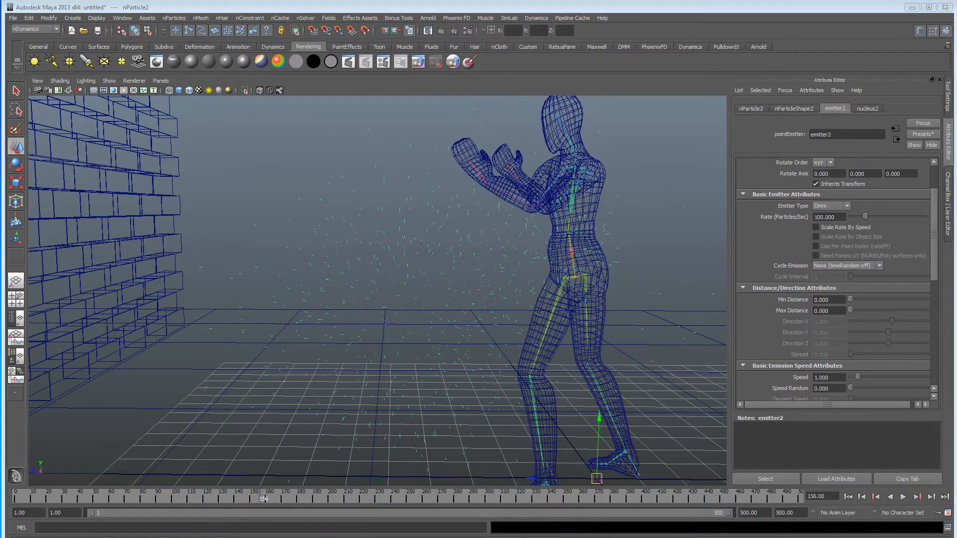
Keyframe emitter2's rate at 100 particles per second near the end of the motion and at 0 on frame 156.
{"action": "left_click_drag", "start_coordinate": [255, 501], "coordinate": [244, 503]}
{"action": "right_click", "coordinate": [824, 218]}
{"action": "left_click", "coordinate": [834, 232]}
{"action": "left_click", "coordinate": [261, 499]}
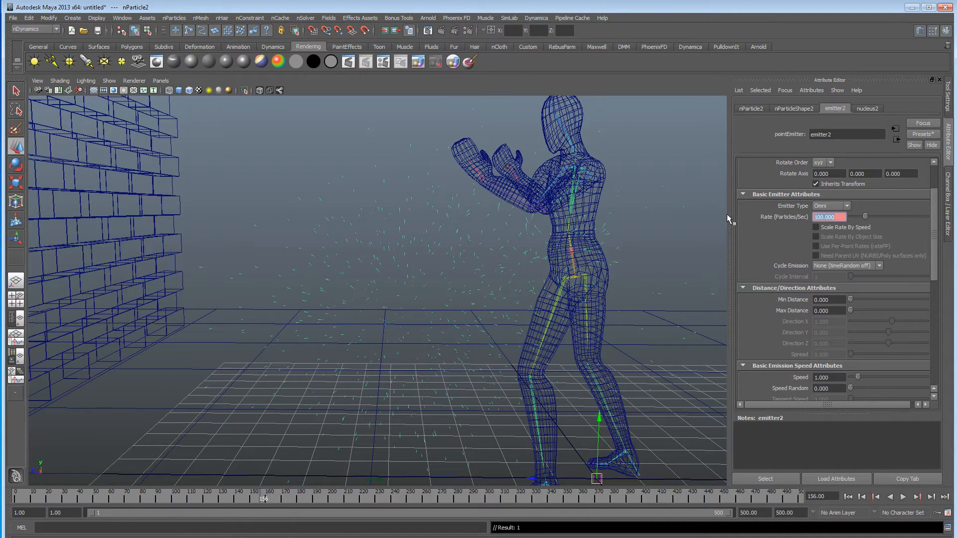
{"action": "type", "text": "0"}
{"action": "key", "text": "Return"}
{"action": "right_click", "coordinate": [837, 218]}
{"action": "left_click", "coordinate": [840, 230]}
Try an emission speed of 0 on emitter2 and play the simulation from the first frame.
{"action": "left_click", "coordinate": [848, 497]}
{"action": "left_click", "coordinate": [903, 497]}
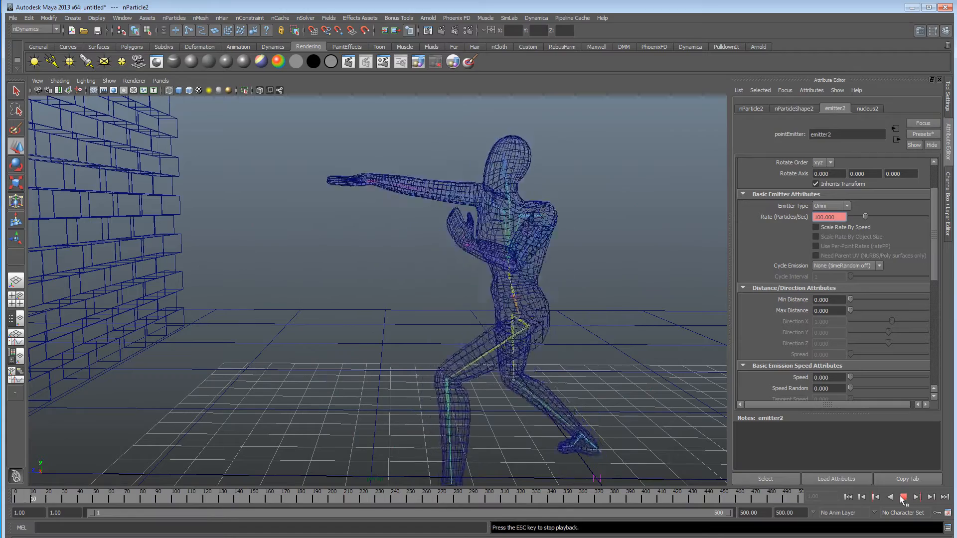
{"action": "left_click", "coordinate": [903, 497]}
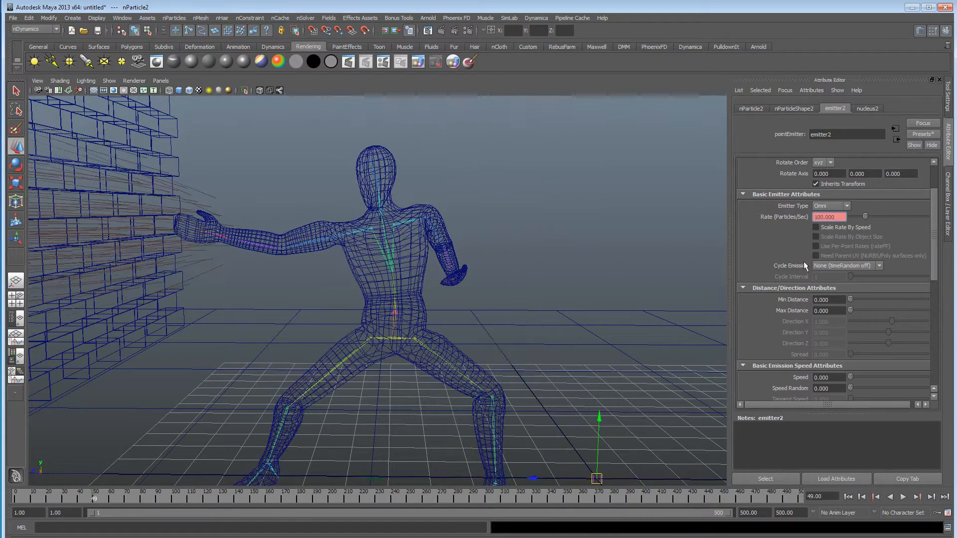
Set emitter2's emission speed to 0.132 and replay the simulation from the first frame.
{"action": "left_click_drag", "start_coordinate": [851, 377], "coordinate": [852, 377]}
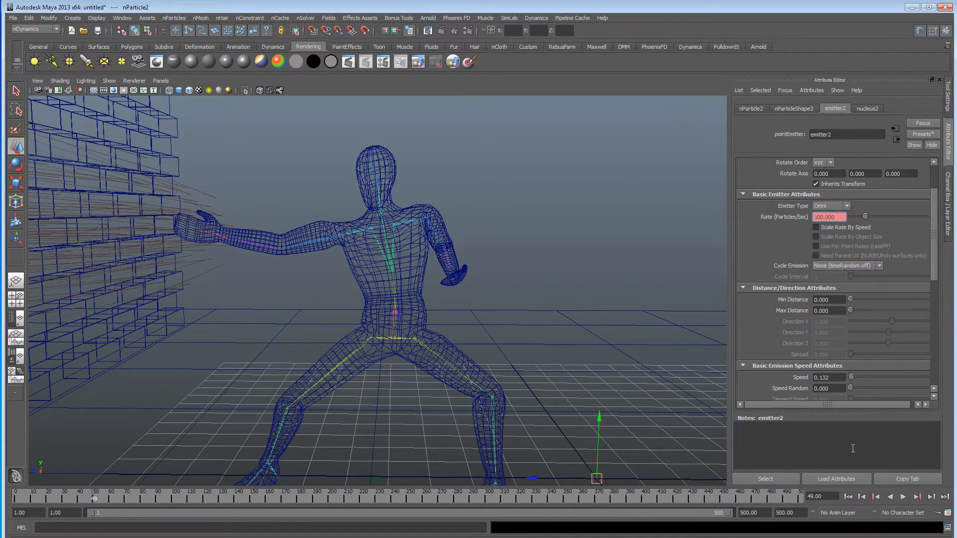
{"action": "left_click", "coordinate": [847, 497]}
{"action": "left_click", "coordinate": [903, 497]}
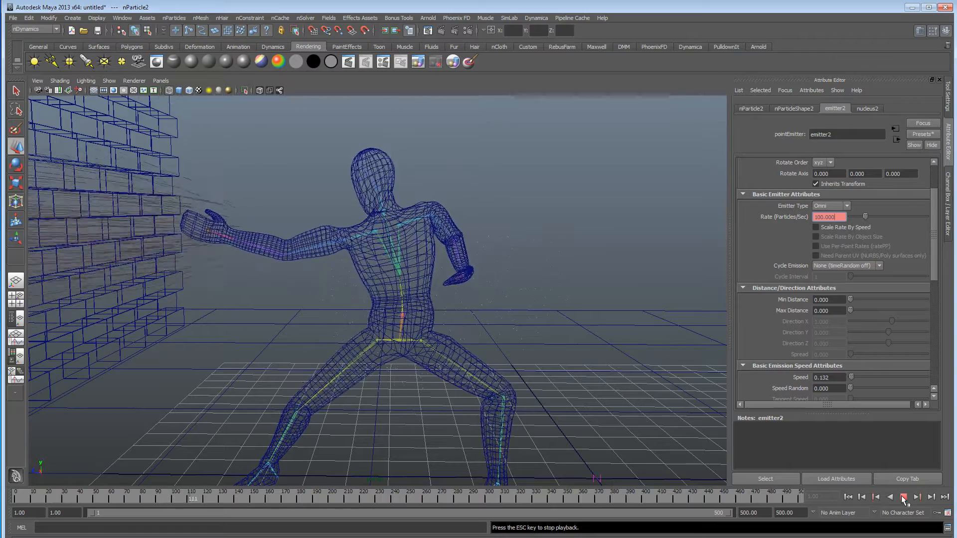
{"action": "left_click", "coordinate": [903, 499]}
Display the scene shaded and set emitter2's maximum emission distance to 1.711.
{"action": "middle_click_drag", "start_coordinate": [507, 311], "coordinate": [476, 314], "text": "alt"}
{"action": "mouse_move", "coordinate": [477, 315]}
{"action": "right_mouse_down", "text": "alt"}
{"action": "mouse_move", "coordinate": [352, 309]}
{"action": "mouse_move", "coordinate": [378, 320]}
{"action": "mouse_move", "coordinate": [521, 331]}
{"action": "mouse_move", "coordinate": [362, 309]}
{"action": "right_mouse_up", "text": "alt"}
{"action": "key", "text": "5"}
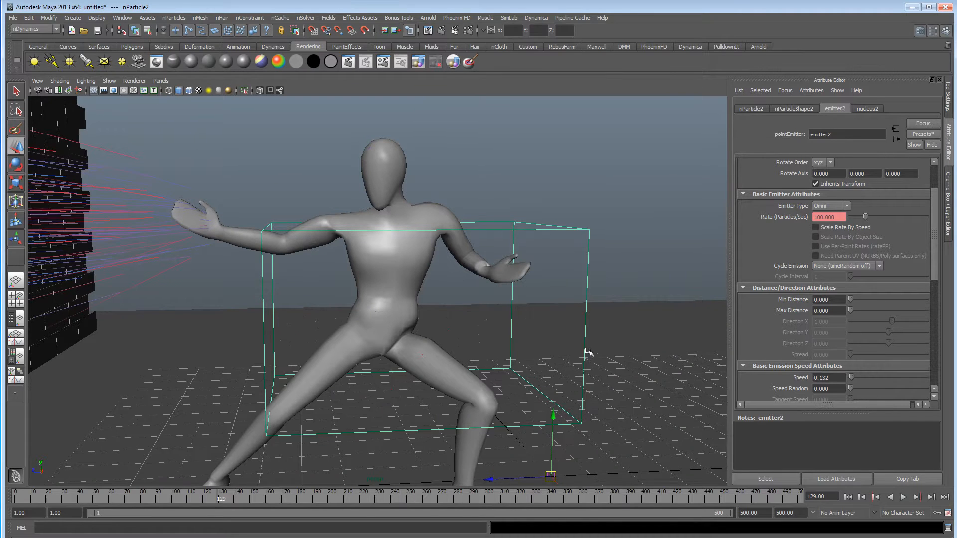
{"action": "middle_click_drag", "start_coordinate": [589, 350], "coordinate": [589, 346], "text": "alt"}
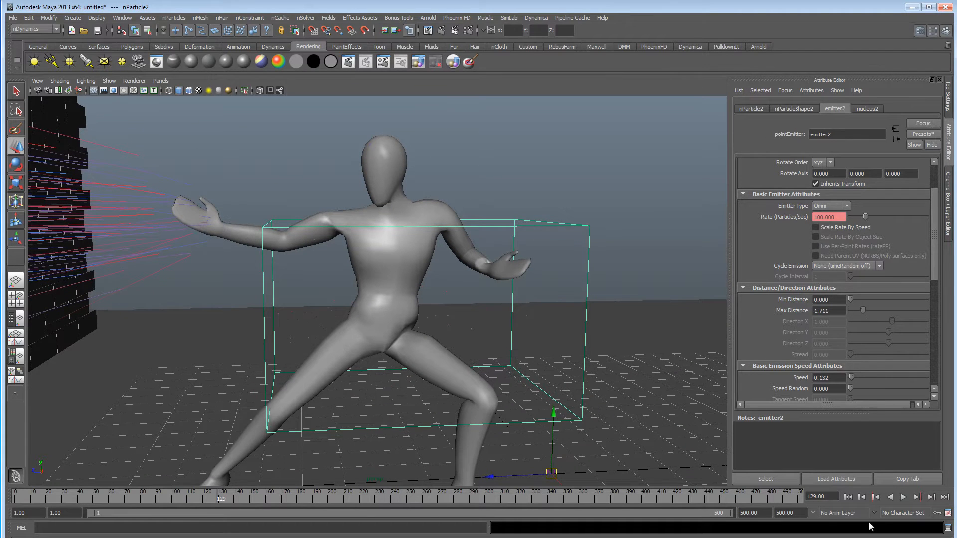
Replay the simulation from the first frame to check emitter2's particles with the 1.711 maximum distance.
{"action": "left_click", "coordinate": [848, 497]}
{"action": "left_click", "coordinate": [903, 497]}
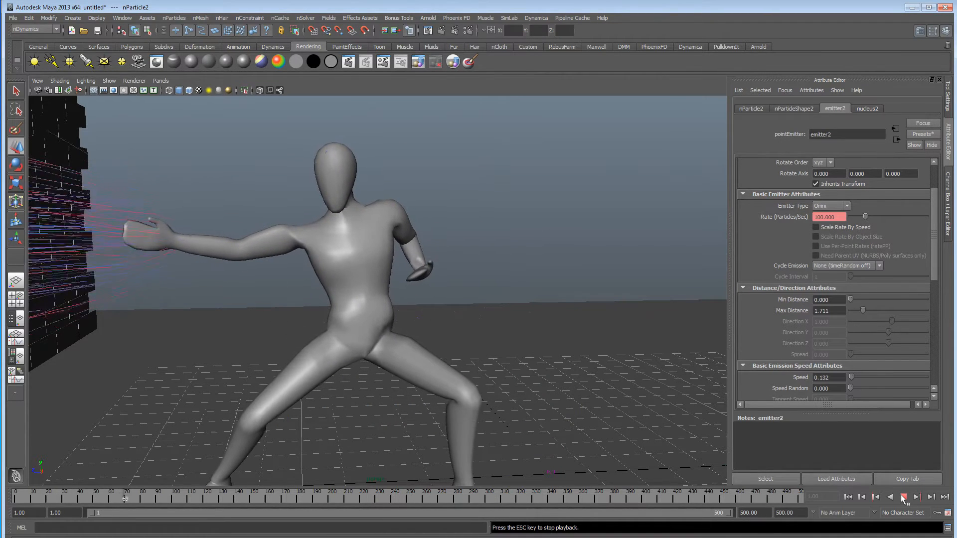
{"action": "left_click", "coordinate": [903, 497]}
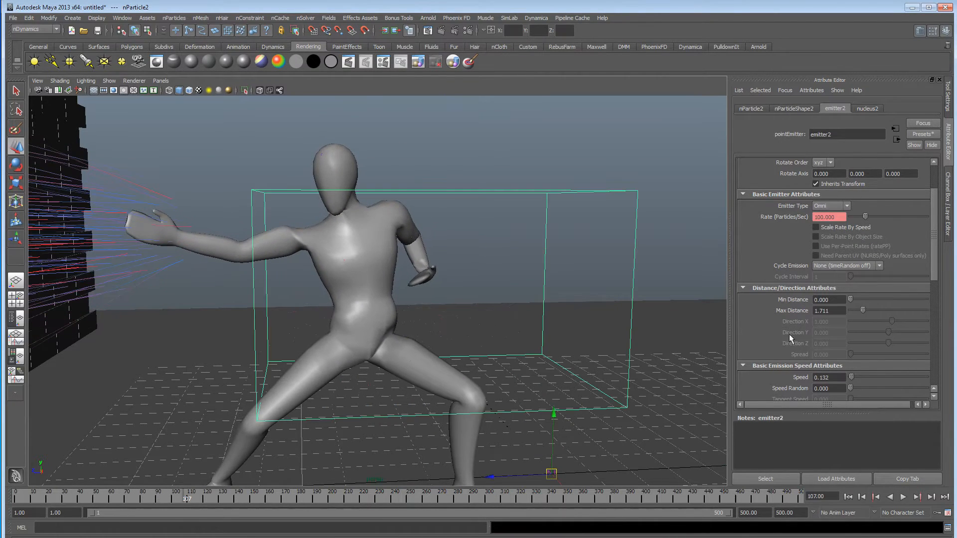
Set emitter2's emission speed to 0.395 and replay the simulation from the first frame.
{"action": "left_click", "coordinate": [858, 497]}
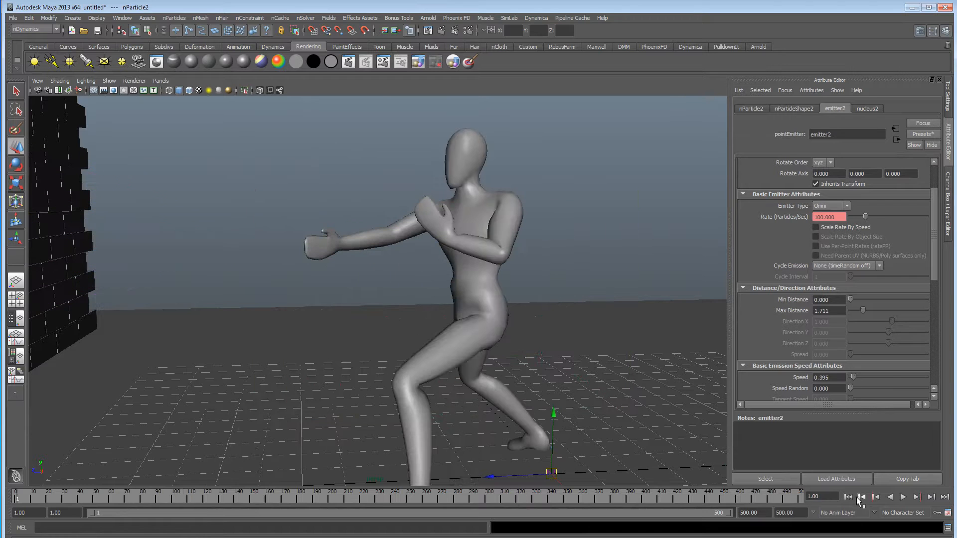
{"action": "left_click", "coordinate": [903, 498]}
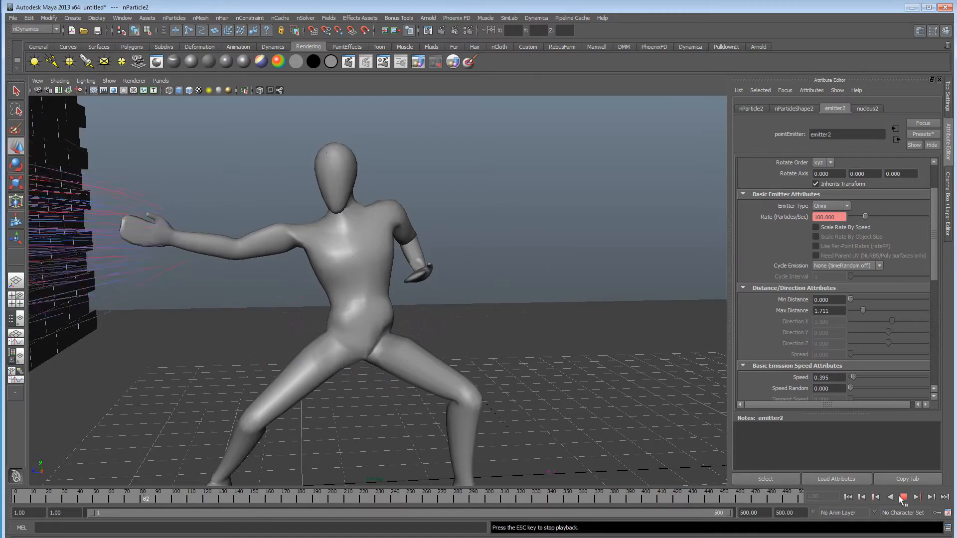
{"action": "left_click", "coordinate": [901, 499]}
Display the scene in wireframe and examine the particles around the fighter's torso.
{"action": "right_click_drag", "start_coordinate": [392, 343], "coordinate": [533, 342], "text": "alt"}
{"action": "key", "text": "4"}
{"action": "left_click_drag", "start_coordinate": [529, 342], "coordinate": [281, 332], "text": "alt"}
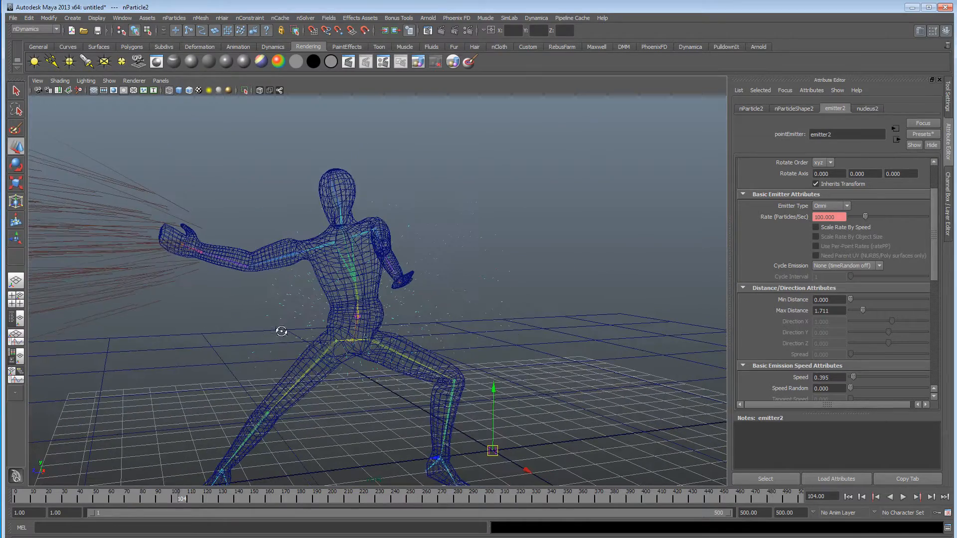
{"action": "left_click_drag", "start_coordinate": [330, 292], "coordinate": [315, 291], "text": "alt"}
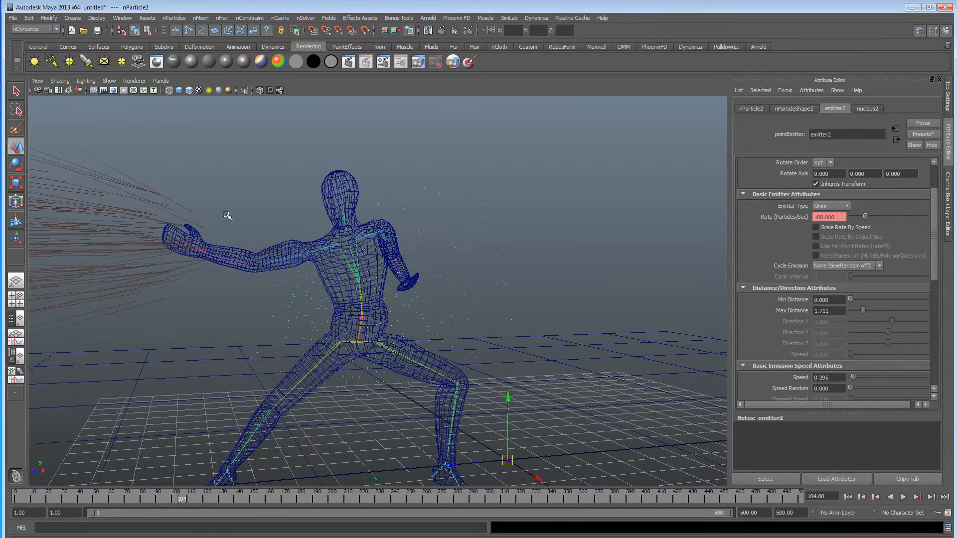
Select emitter2 under the spine1 joint and open its animation in the Graph Editor.
{"action": "left_click_drag", "start_coordinate": [557, 537], "coordinate": [581, 155]}
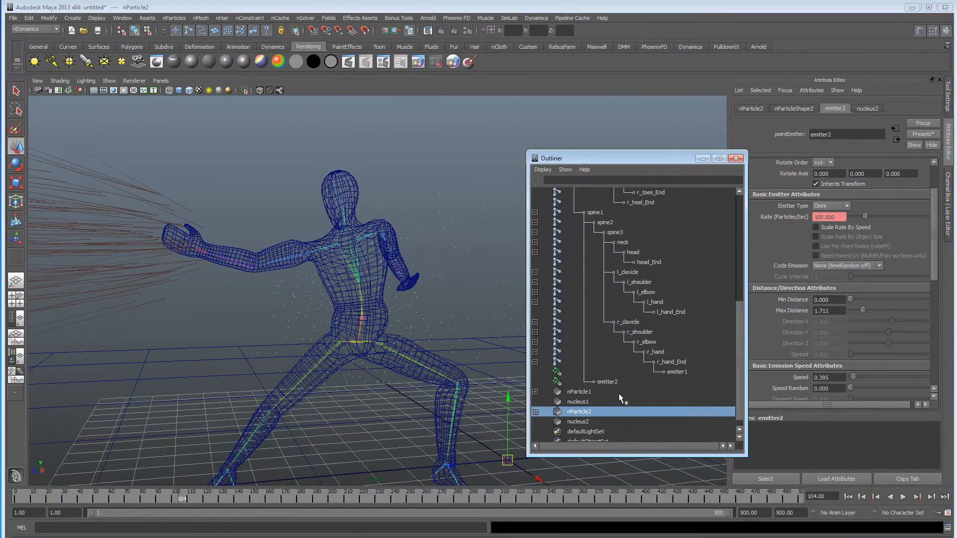
{"action": "left_click", "coordinate": [607, 382]}
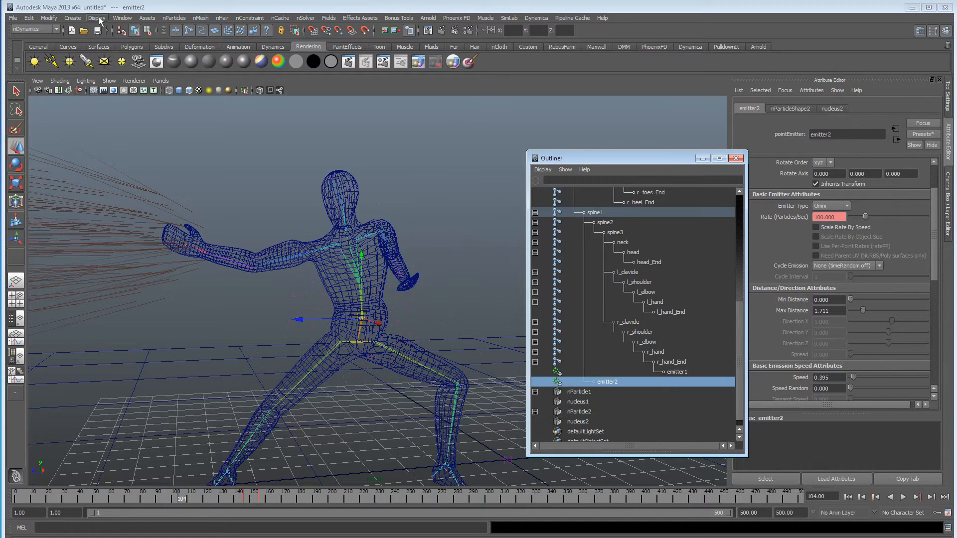
{"action": "left_click", "coordinate": [122, 18]}
{"action": "mouse_move", "coordinate": [149, 54]}
{"action": "left_click", "coordinate": [239, 54]}
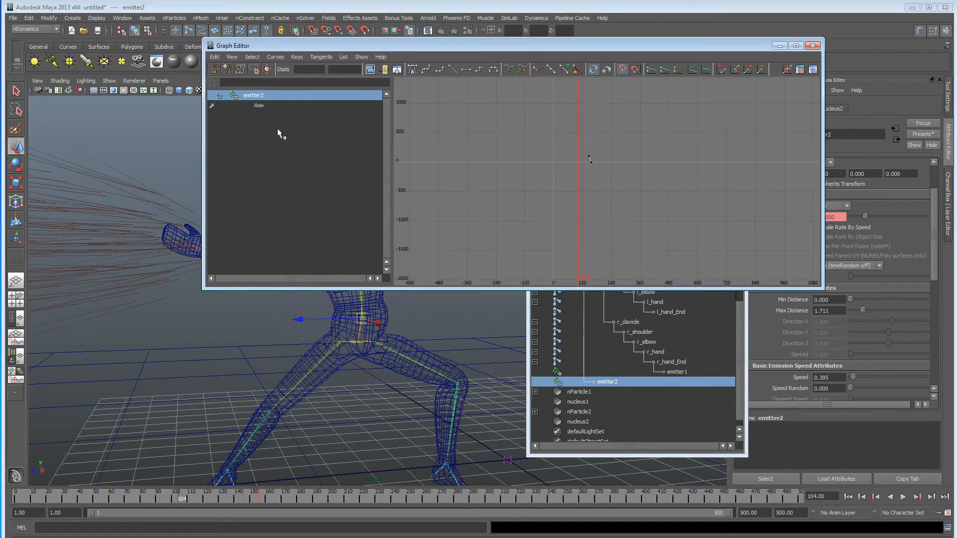
Raise the frame 146 key on emitter2's rate curve to about 475.7 and replay the simulation from the first frame.
{"action": "left_click_drag", "start_coordinate": [484, 293], "coordinate": [496, 475]}
{"action": "left_click_drag", "start_coordinate": [559, 211], "coordinate": [613, 245]}
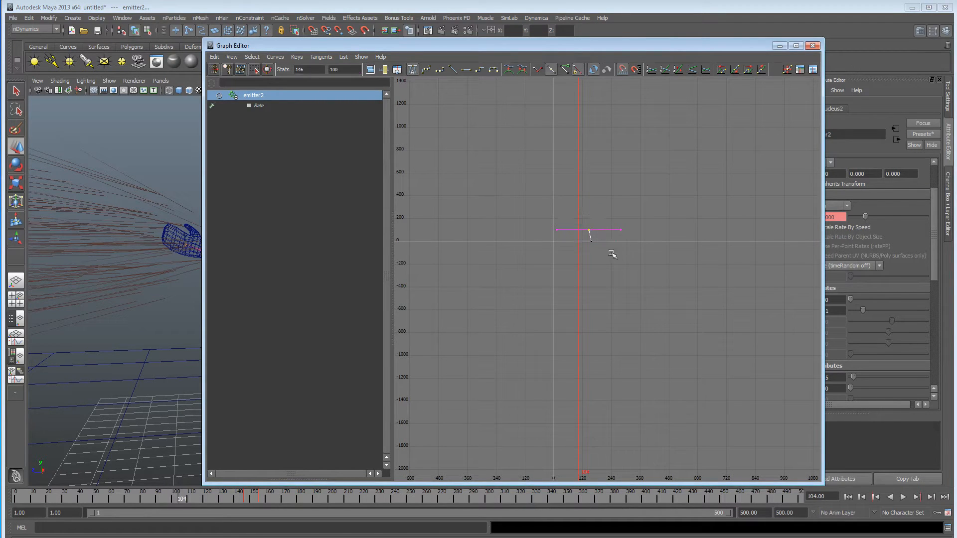
{"action": "left_click_drag", "start_coordinate": [686, 48], "coordinate": [326, 470]}
{"action": "left_click", "coordinate": [850, 497]}
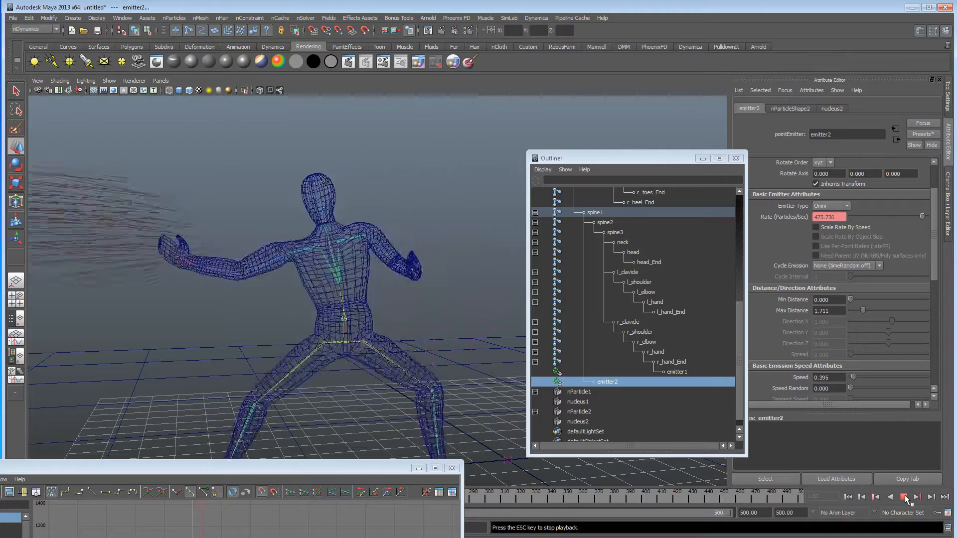
{"action": "left_click", "coordinate": [904, 497]}
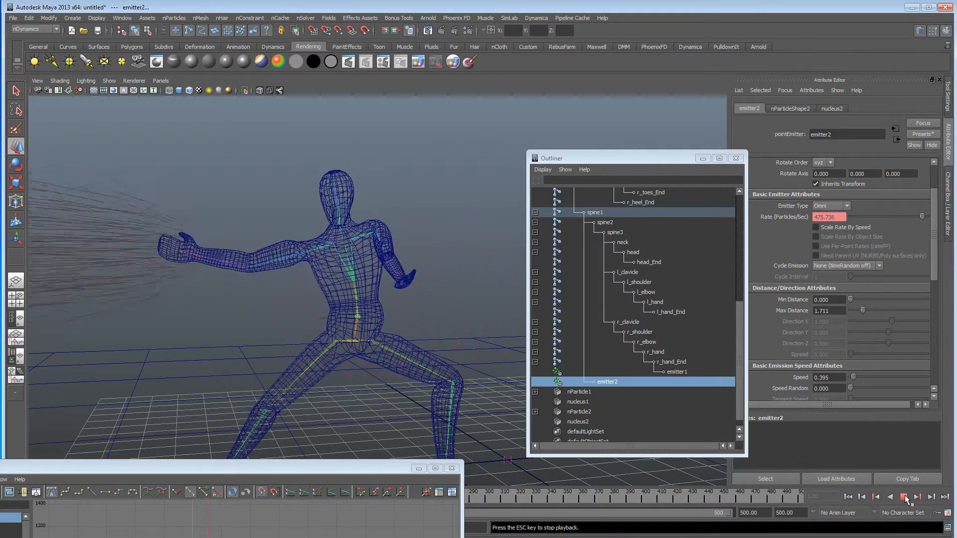
{"action": "left_click", "coordinate": [419, 469]}
Select the nParticle2 particles around the fighter, set their damp to 5.359 and replay the simulation from the first frame.
{"action": "left_click_drag", "start_coordinate": [384, 335], "coordinate": [352, 324], "text": "alt"}
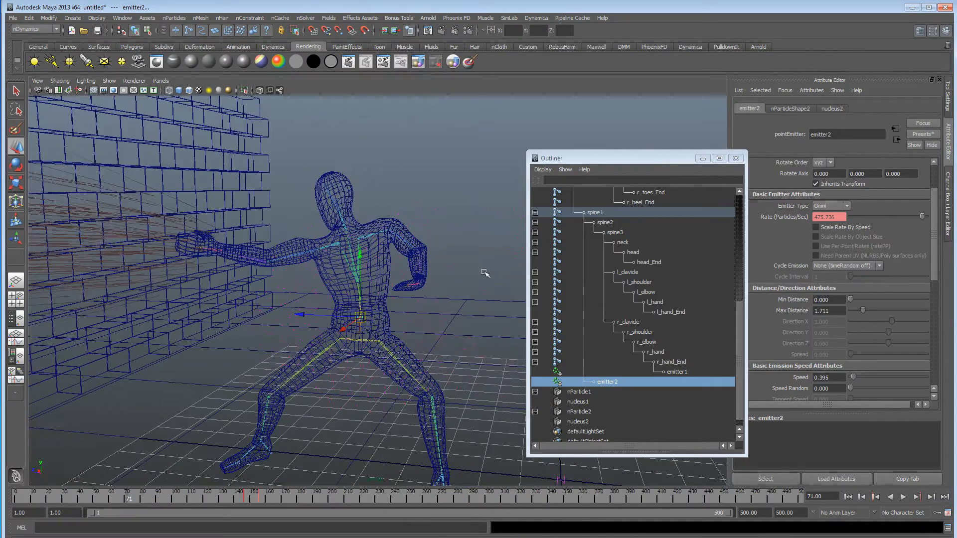
{"action": "left_click", "coordinate": [462, 241]}
{"action": "left_click", "coordinate": [803, 104]}
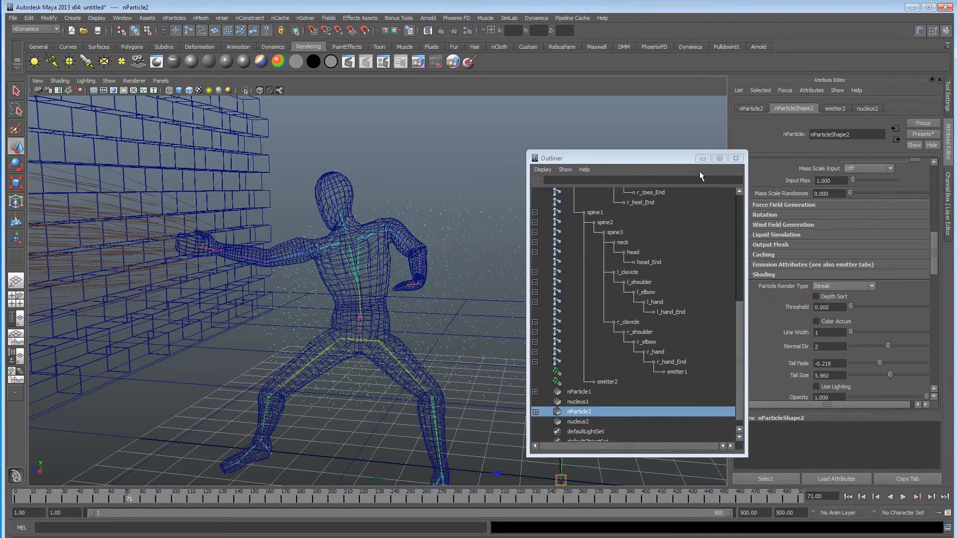
{"action": "left_click", "coordinate": [701, 158]}
{"action": "scroll", "coordinate": [901, 232], "scroll_direction": "up", "scroll_amount": 5}
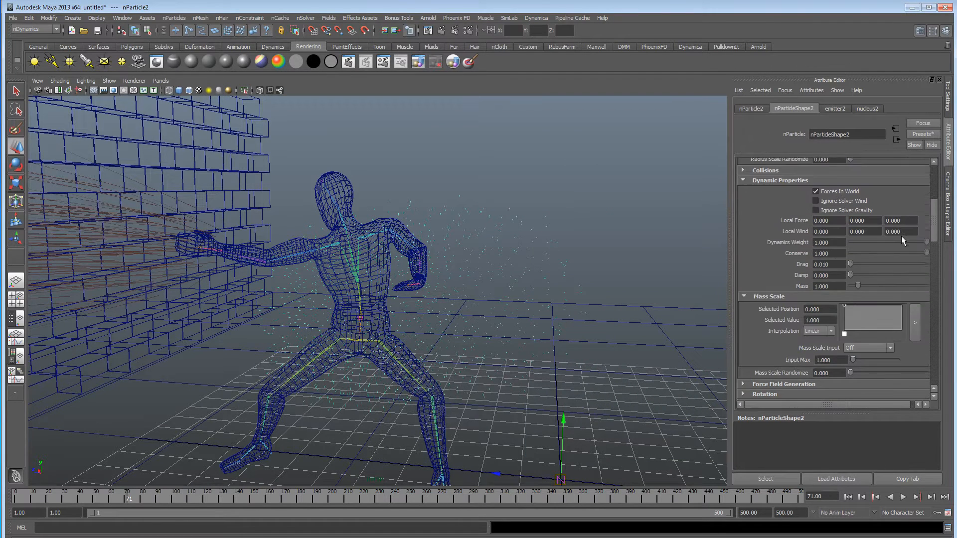
{"action": "scroll", "coordinate": [776, 306], "scroll_direction": "down", "scroll_amount": 1}
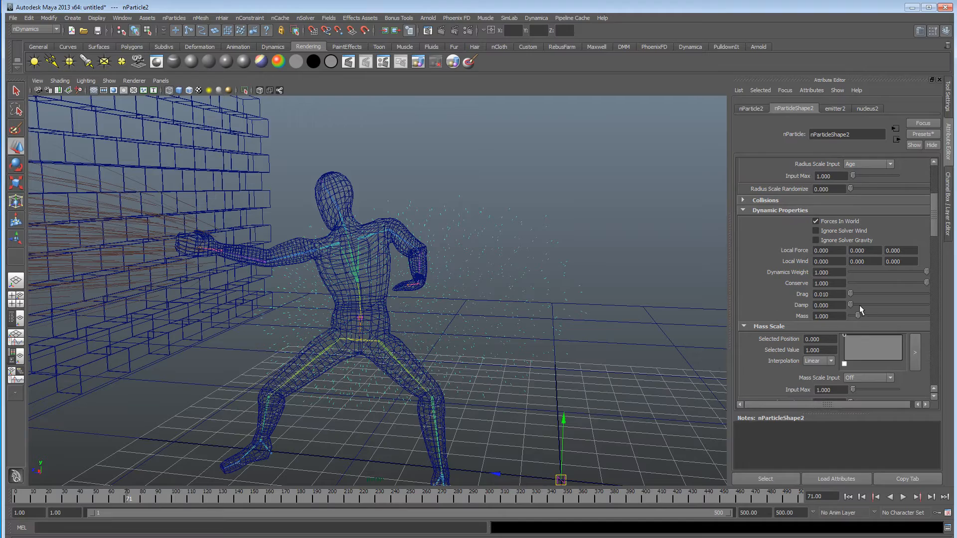
{"action": "left_click", "coordinate": [852, 497]}
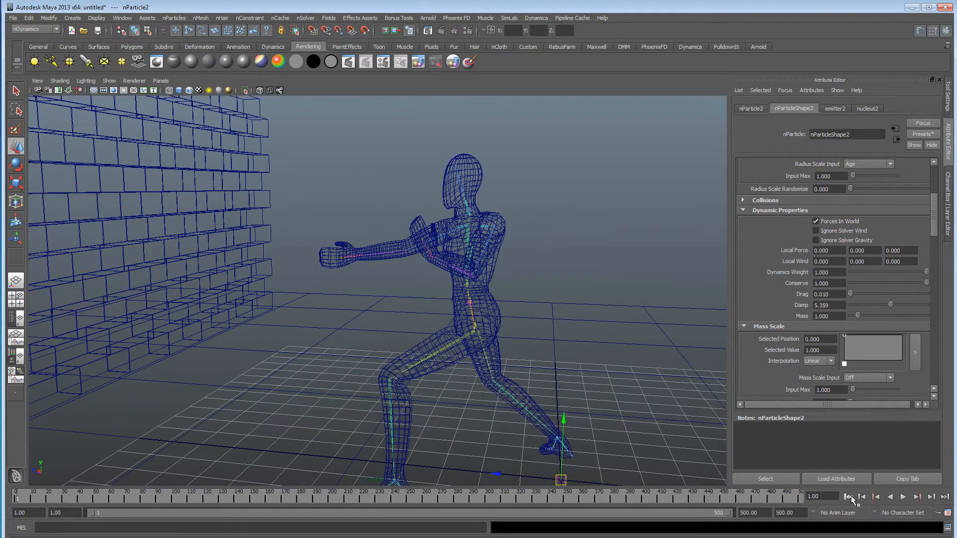
{"action": "left_click", "coordinate": [904, 497]}
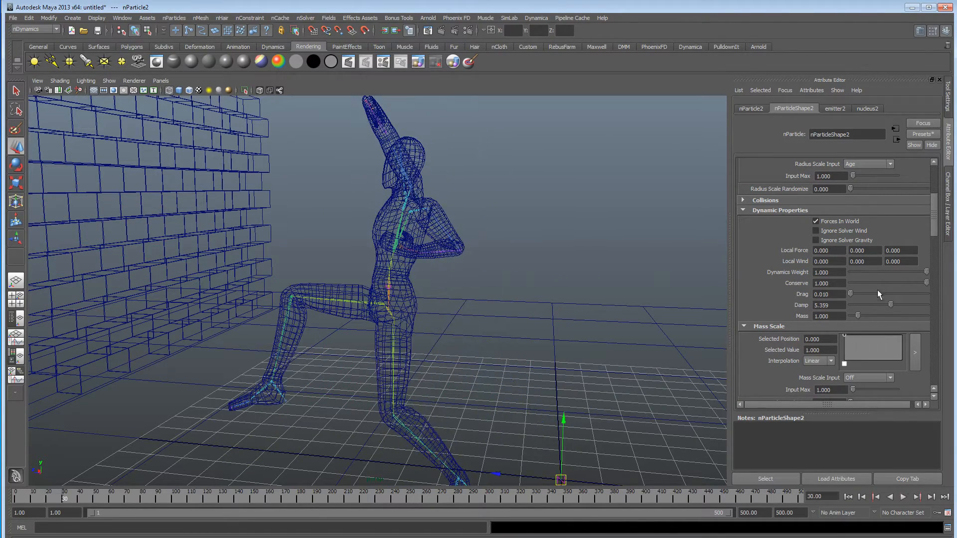
Try a damp of 1.569 on nParticle2, replaying the simulation from the first frame.
{"action": "left_click", "coordinate": [848, 496]}
{"action": "left_click", "coordinate": [902, 497]}
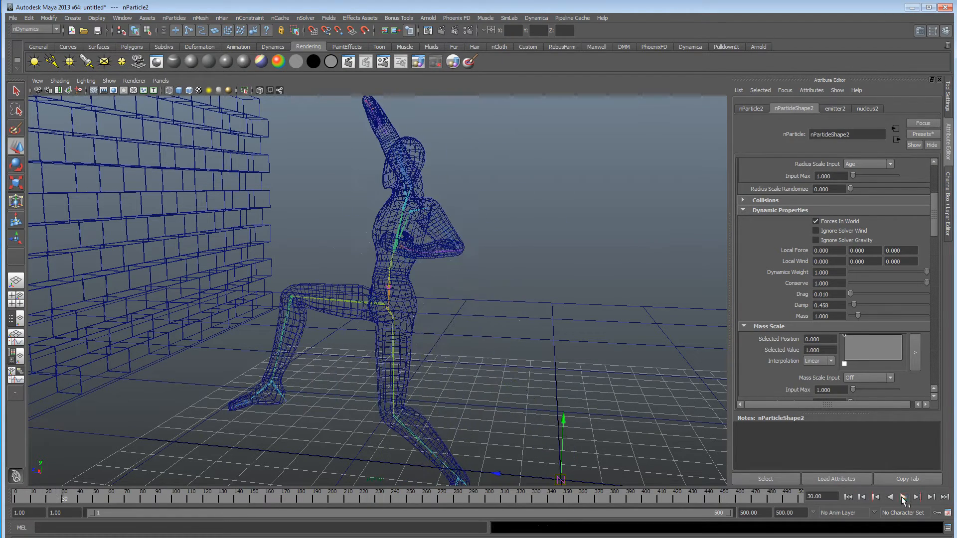
{"action": "left_click", "coordinate": [860, 305]}
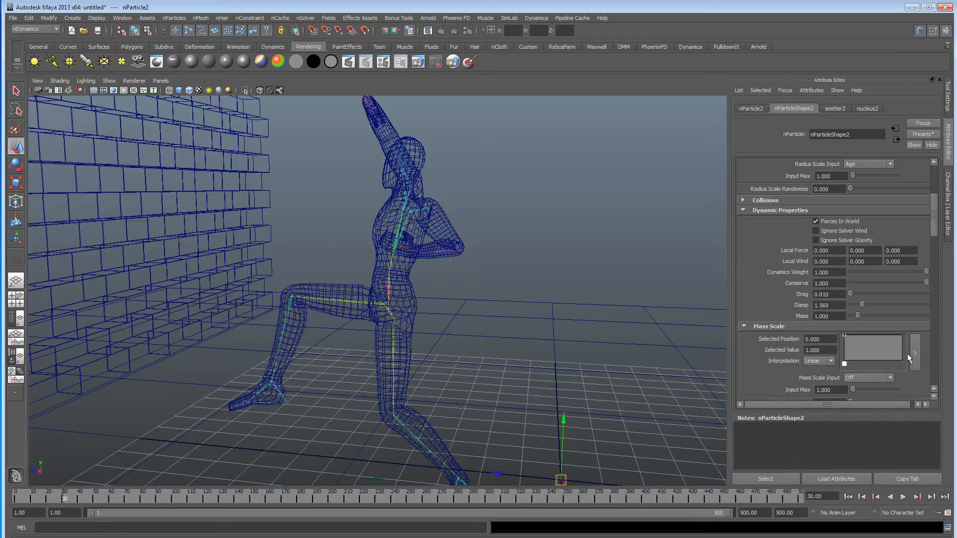
{"action": "left_click", "coordinate": [847, 497]}
{"action": "left_click", "coordinate": [903, 497]}
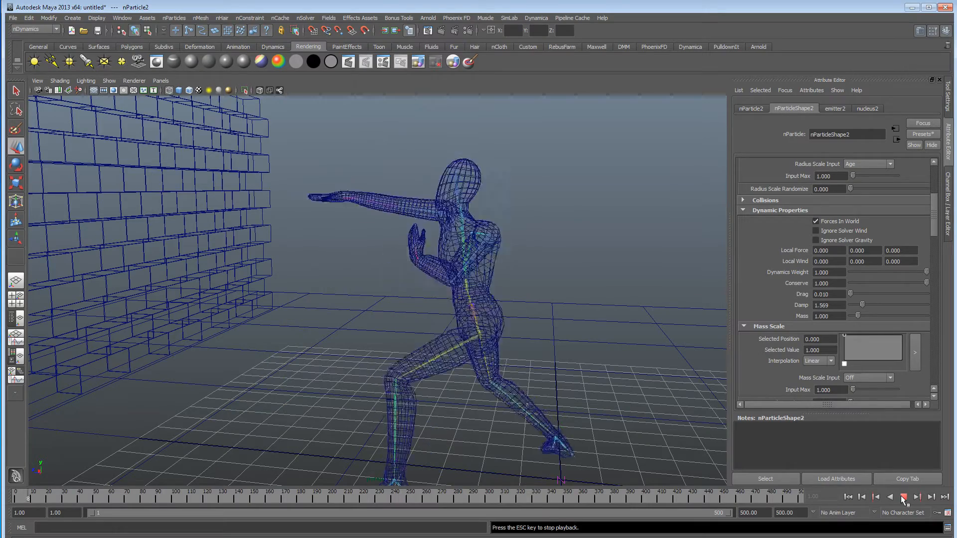
{"action": "left_click", "coordinate": [903, 497]}
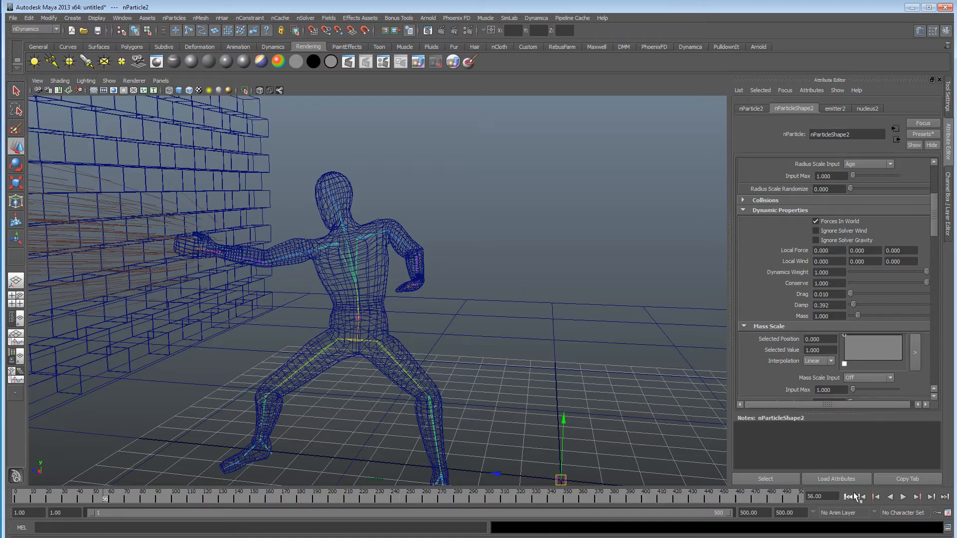
Try a damp of 0.392 on nParticle2, replay from the first frame and inspect the particles around the fighter's torso.
{"action": "left_click", "coordinate": [849, 497]}
{"action": "left_click", "coordinate": [903, 497]}
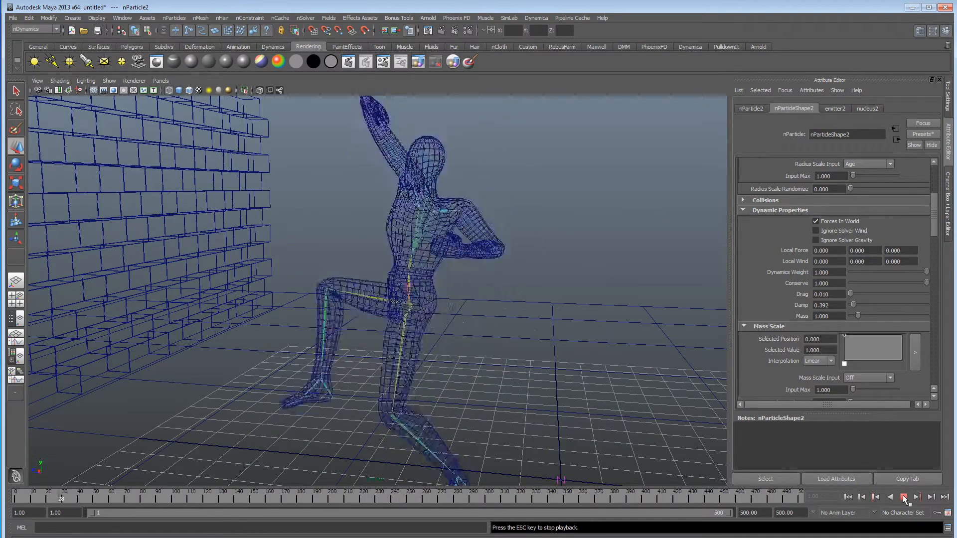
{"action": "left_click", "coordinate": [904, 500]}
{"action": "left_click_drag", "start_coordinate": [444, 278], "coordinate": [470, 277], "text": "alt"}
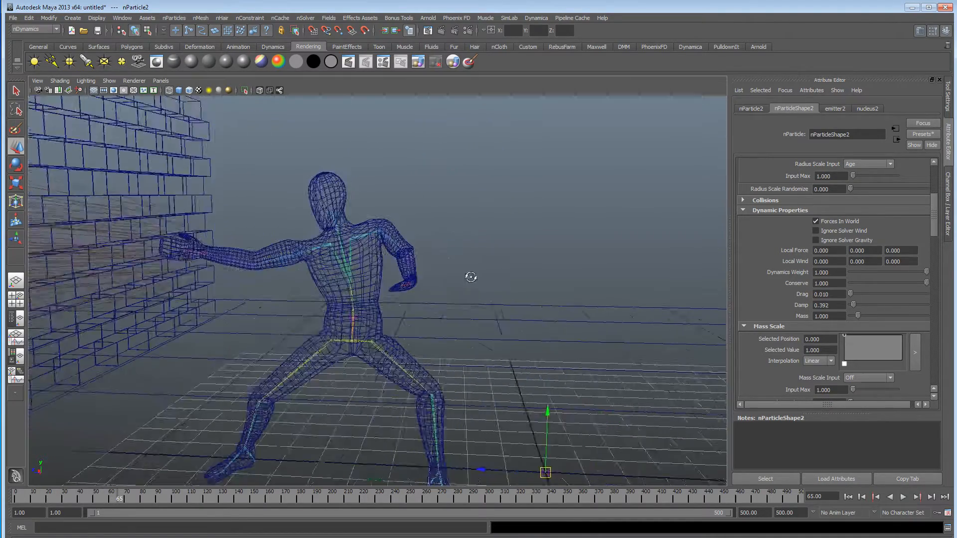
{"action": "right_click_drag", "start_coordinate": [471, 277], "coordinate": [805, 277], "text": "alt"}
{"action": "right_click_drag", "start_coordinate": [464, 244], "coordinate": [559, 255], "text": "alt"}
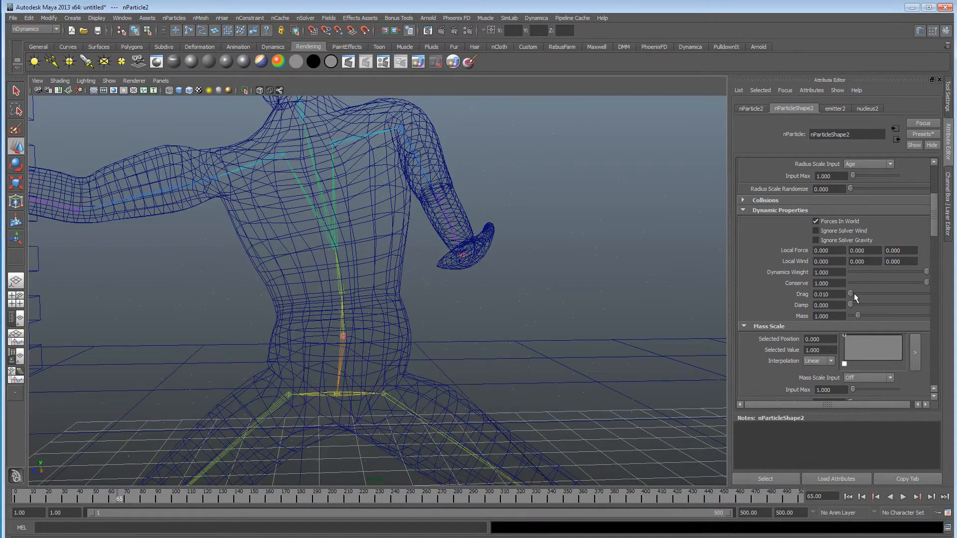
Set nParticle2's damp to 0 and drag to 0.536, and replay the simulation from the first frame.
{"action": "left_click", "coordinate": [848, 496]}
{"action": "left_click", "coordinate": [903, 497]}
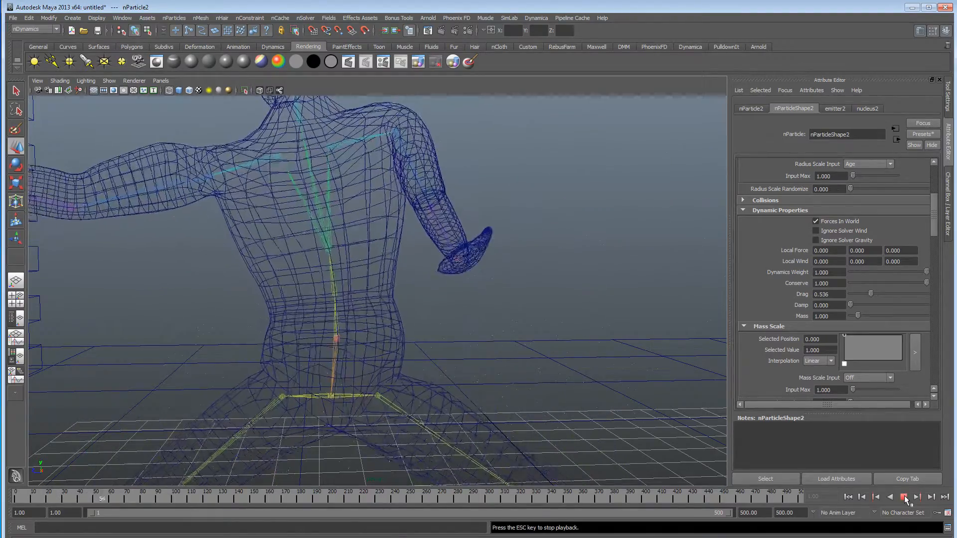
{"action": "left_click", "coordinate": [903, 497]}
{"action": "left_click_drag", "start_coordinate": [515, 297], "coordinate": [267, 262], "text": "alt"}
{"action": "right_click_drag", "start_coordinate": [267, 263], "coordinate": [513, 275], "text": "alt"}
{"action": "middle_click_drag", "start_coordinate": [513, 275], "coordinate": [470, 263], "text": "alt"}
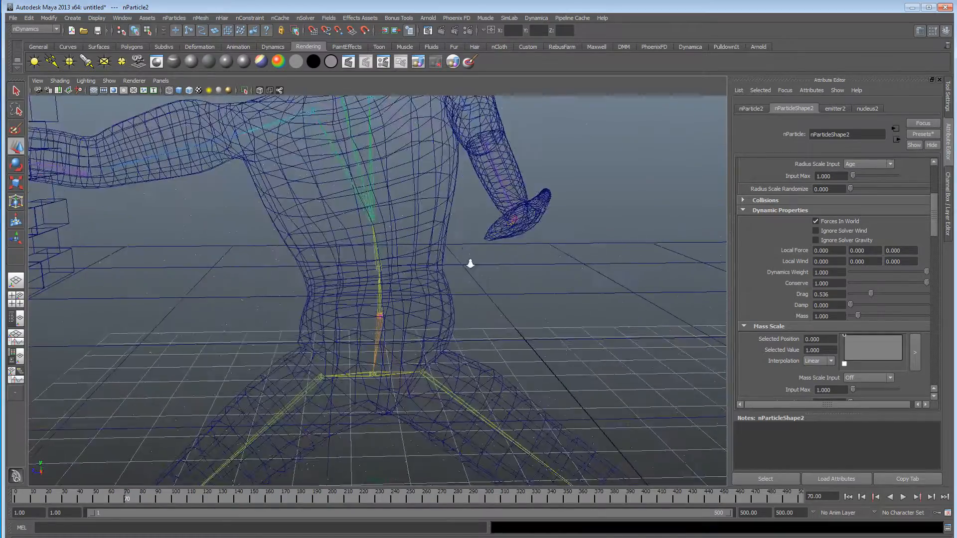
{"action": "right_click_drag", "start_coordinate": [470, 263], "coordinate": [156, 263], "text": "alt"}
{"action": "left_click_drag", "start_coordinate": [306, 275], "coordinate": [323, 257], "text": "alt"}
Display the scene shaded and set the tail size of nParticle2's streaks to 69.536.
{"action": "key", "text": "5"}
{"action": "left_click_drag", "start_coordinate": [394, 282], "coordinate": [448, 284], "text": "alt"}
{"action": "right_click_drag", "start_coordinate": [449, 284], "coordinate": [504, 273], "text": "alt"}
{"action": "middle_click_drag", "start_coordinate": [505, 273], "coordinate": [357, 256], "text": "alt"}
{"action": "left_click_drag", "start_coordinate": [357, 256], "coordinate": [425, 249], "text": "alt"}
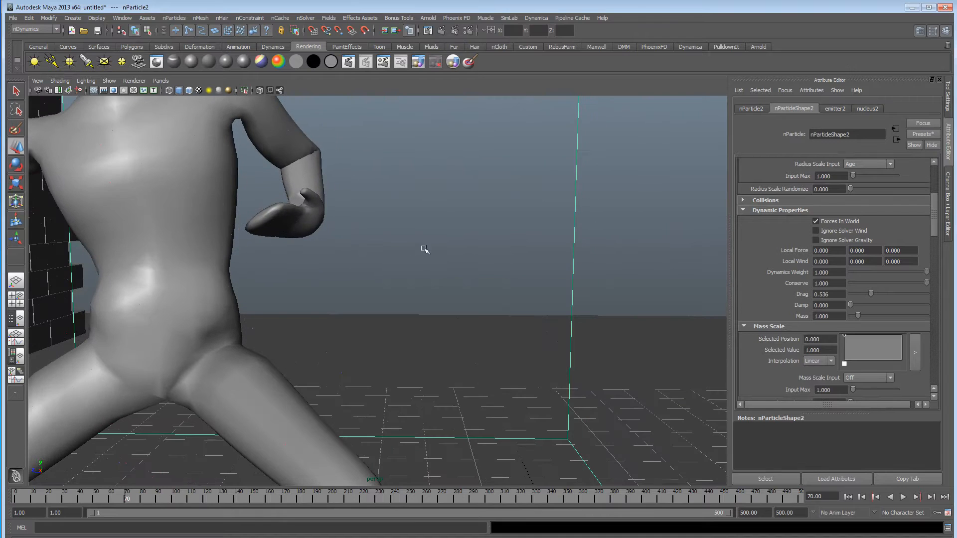
{"action": "scroll", "coordinate": [810, 298], "scroll_direction": "down", "scroll_amount": 10}
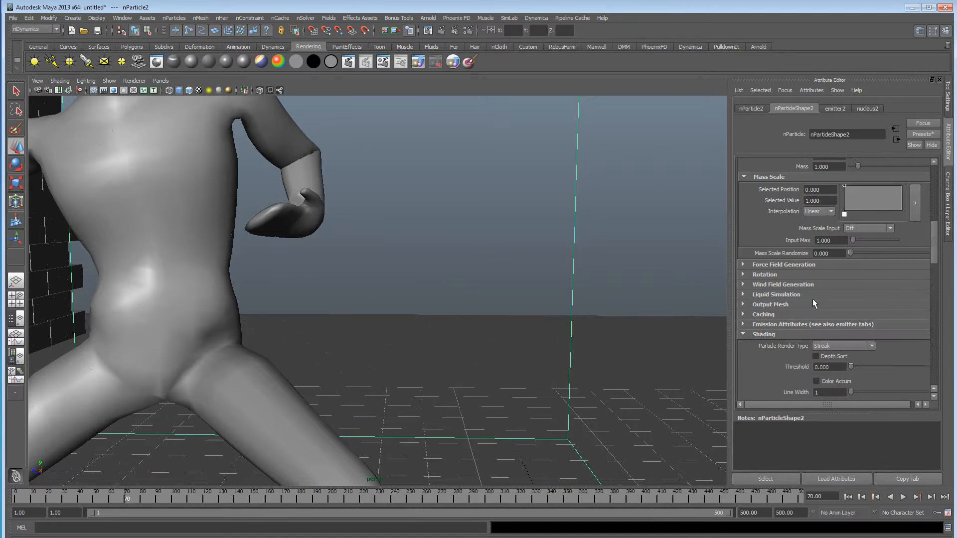
{"action": "left_click_drag", "start_coordinate": [890, 285], "coordinate": [904, 286]}
{"action": "right_click_drag", "start_coordinate": [436, 280], "coordinate": [374, 278], "text": "alt"}
{"action": "middle_click_drag", "start_coordinate": [374, 278], "coordinate": [523, 280], "text": "alt"}
{"action": "right_click_drag", "start_coordinate": [524, 279], "coordinate": [335, 269], "text": "alt"}
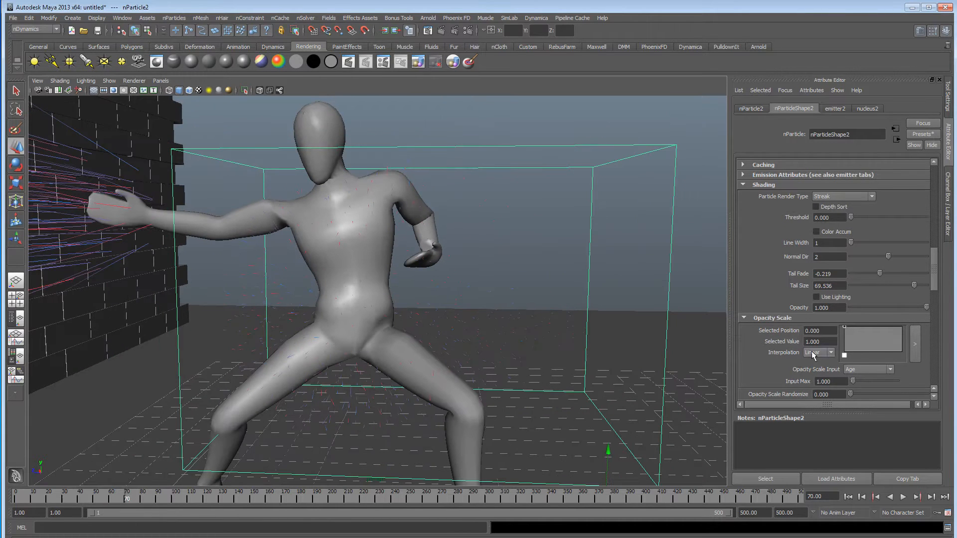
Change the red start colour of nParticle2's colour ramp to white and replay the simulation from the first frame.
{"action": "scroll", "coordinate": [813, 354], "scroll_direction": "down", "scroll_amount": 3}
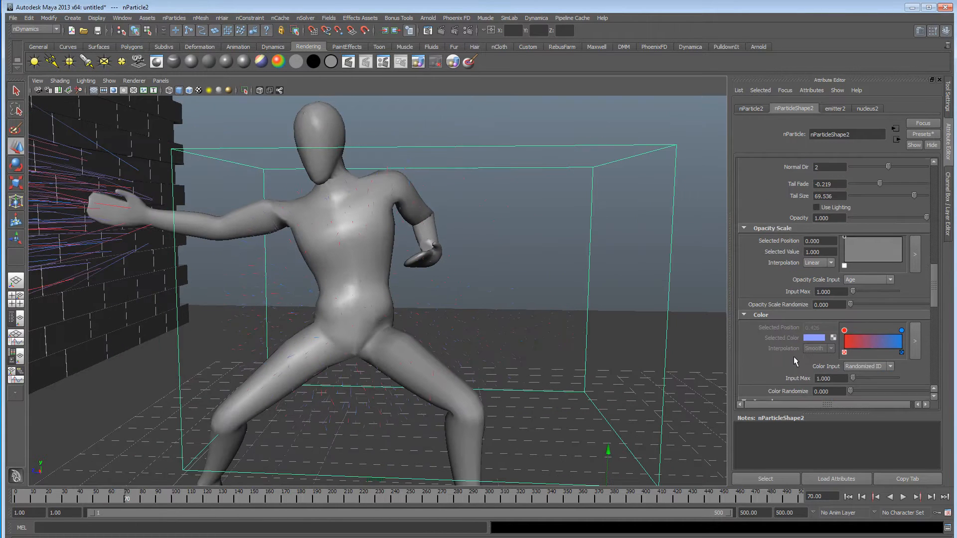
{"action": "left_click", "coordinate": [845, 331]}
{"action": "left_click", "coordinate": [815, 338]}
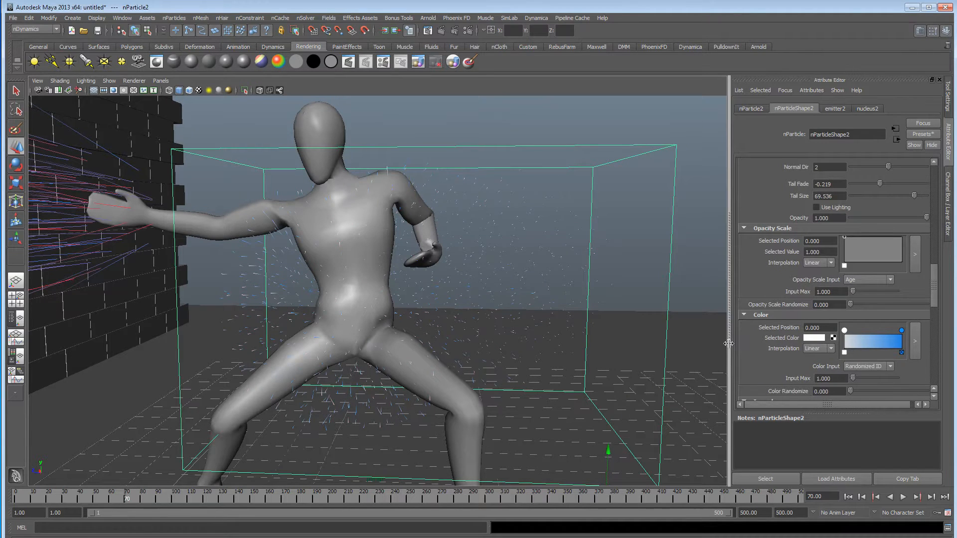
{"action": "left_click_drag", "start_coordinate": [486, 315], "coordinate": [493, 315], "text": "alt"}
{"action": "left_click", "coordinate": [877, 497]}
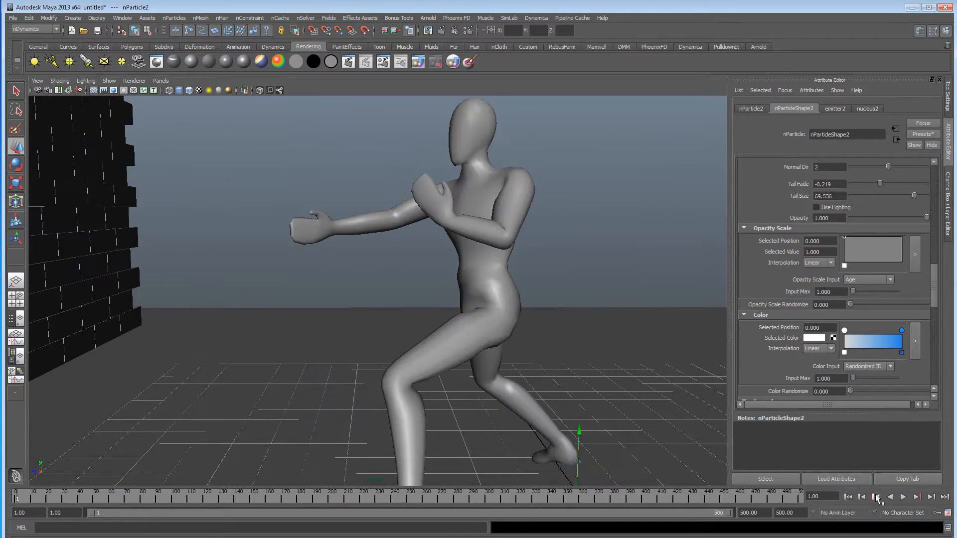
{"action": "left_click", "coordinate": [904, 497]}
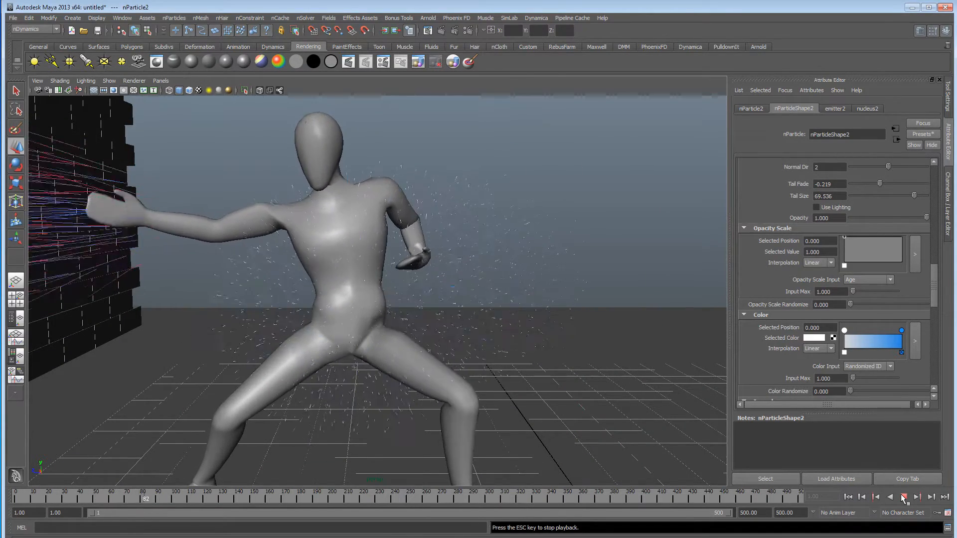
{"action": "left_click", "coordinate": [904, 498]}
Set nParticle2's lifespan mode to Constant with a lifespan of 1.000 and replay the simulation from the first frame.
{"action": "scroll", "coordinate": [844, 253], "scroll_direction": "up", "scroll_amount": 10}
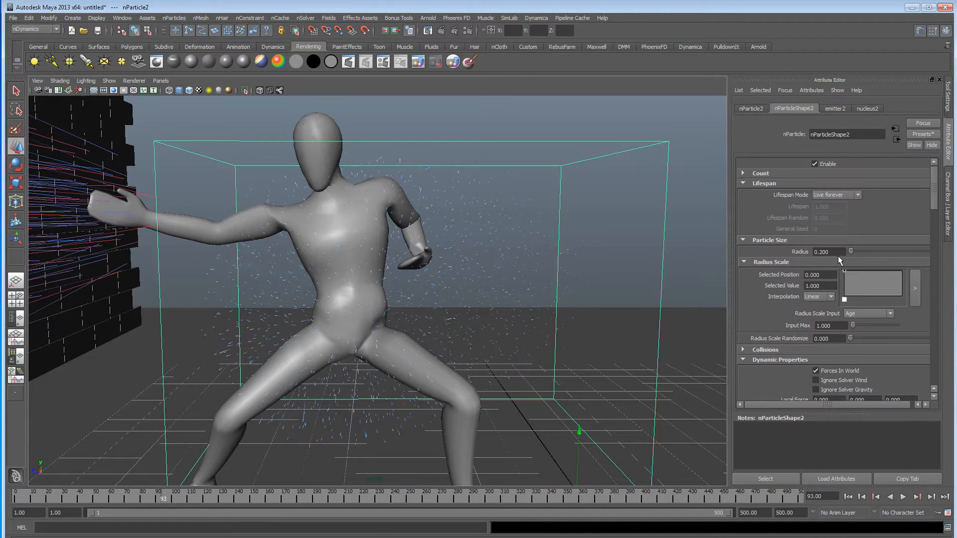
{"action": "left_click", "coordinate": [836, 197]}
{"action": "left_click", "coordinate": [837, 211]}
{"action": "left_click", "coordinate": [848, 497]}
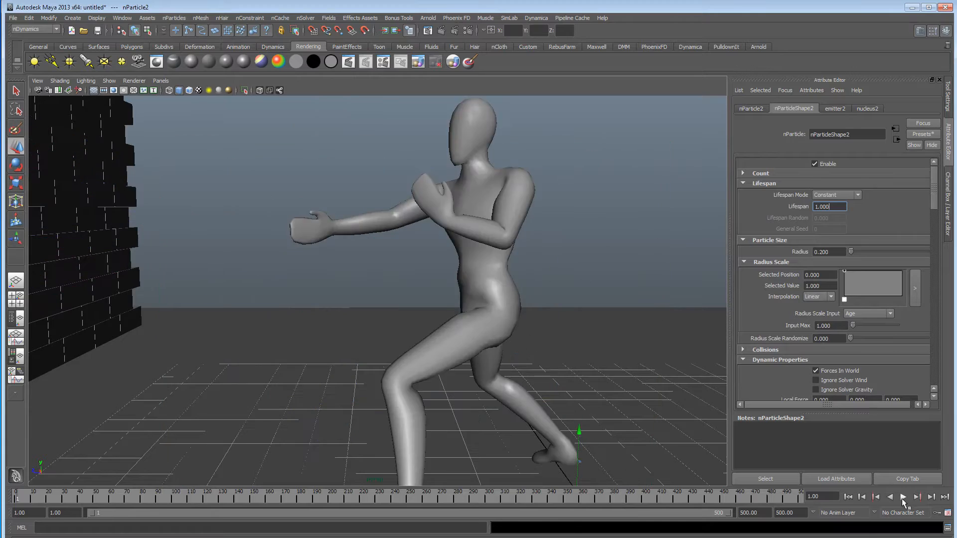
{"action": "left_click", "coordinate": [903, 497]}
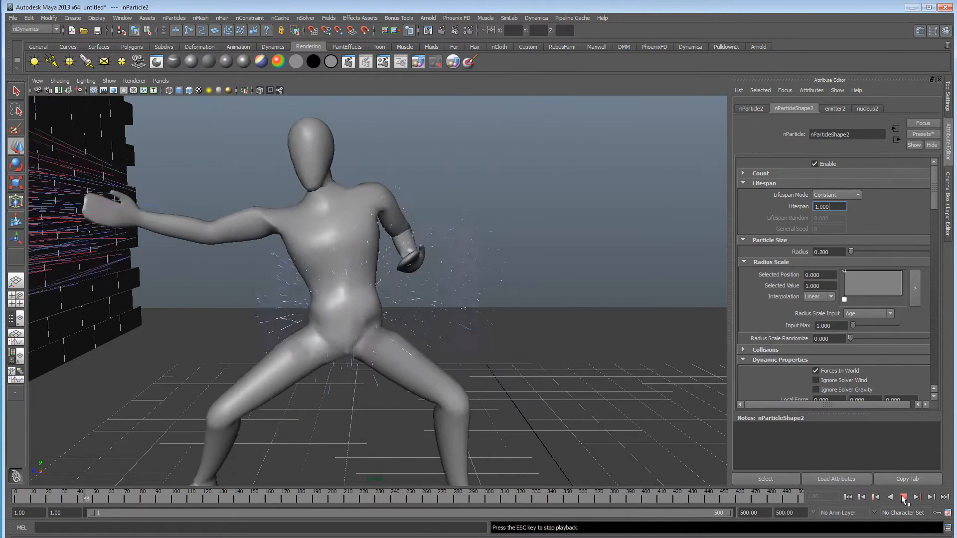
{"action": "left_click", "coordinate": [903, 497]}
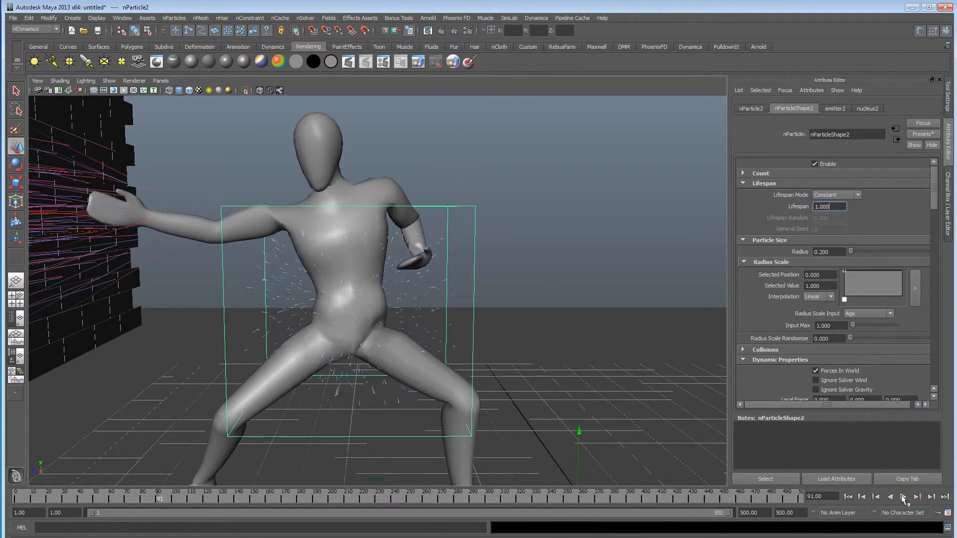
Add a vortex field to the selected nParticle2 particles.
{"action": "left_click_drag", "start_coordinate": [471, 322], "coordinate": [526, 312], "text": "alt"}
{"action": "right_click_drag", "start_coordinate": [526, 312], "coordinate": [455, 303], "text": "alt"}
{"action": "middle_click_drag", "start_coordinate": [455, 303], "coordinate": [376, 303], "text": "alt"}
{"action": "right_click_drag", "start_coordinate": [376, 303], "coordinate": [547, 312], "text": "alt"}
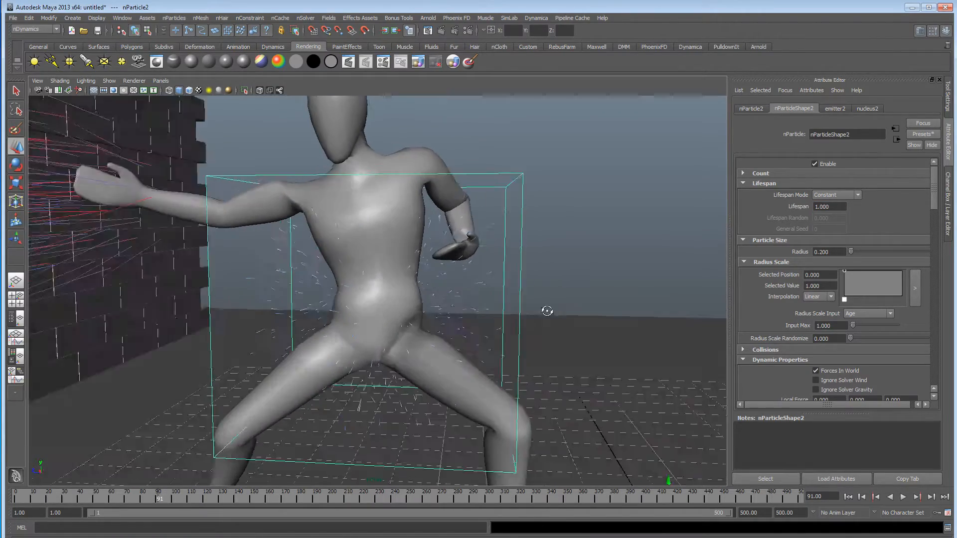
{"action": "left_click_drag", "start_coordinate": [546, 312], "coordinate": [369, 315], "text": "alt"}
{"action": "left_click_drag", "start_coordinate": [307, 351], "coordinate": [295, 340], "text": "alt"}
{"action": "left_click_drag", "start_coordinate": [476, 345], "coordinate": [526, 335], "text": "alt"}
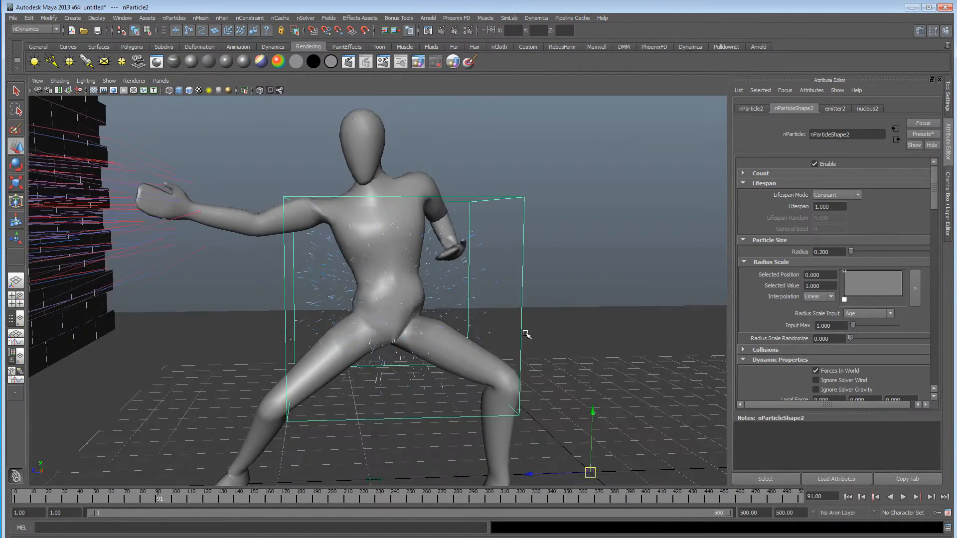
{"action": "left_click", "coordinate": [328, 19]}
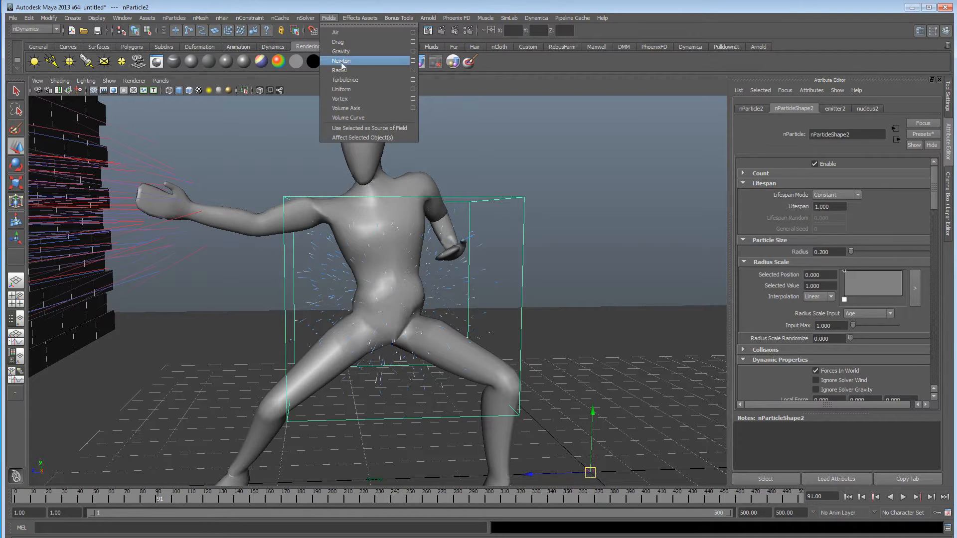
{"action": "left_click", "coordinate": [351, 99]}
Display the scene in wireframe and move the vortex field onto the spine joint at the fighter's waist.
{"action": "left_click_drag", "start_coordinate": [493, 259], "coordinate": [557, 355], "text": "alt"}
{"action": "left_click_drag", "start_coordinate": [578, 201], "coordinate": [577, 231], "text": "alt"}
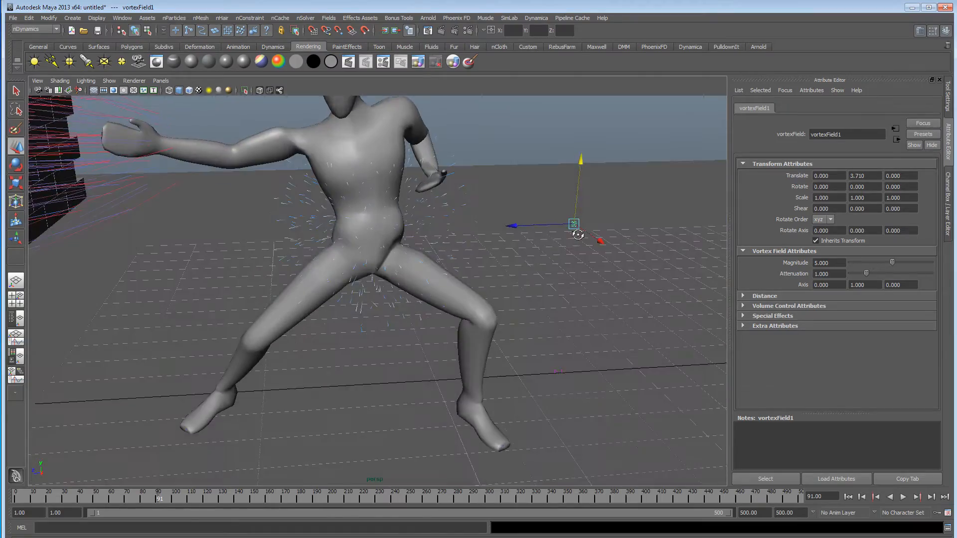
{"action": "middle_click_drag", "start_coordinate": [467, 266], "coordinate": [468, 327], "text": "alt"}
{"action": "right_click_drag", "start_coordinate": [468, 326], "coordinate": [573, 339], "text": "alt"}
{"action": "mouse_move", "coordinate": [574, 339]}
{"action": "left_mouse_down", "text": "alt"}
{"action": "mouse_move", "coordinate": [537, 309]}
{"action": "mouse_move", "coordinate": [502, 305]}
{"action": "mouse_move", "coordinate": [580, 305]}
{"action": "left_mouse_up", "text": "alt"}
{"action": "key", "text": "4"}
{"action": "right_click_drag", "start_coordinate": [580, 305], "coordinate": [613, 305], "text": "alt"}
{"action": "middle_click_drag", "start_coordinate": [534, 305], "coordinate": [556, 265], "text": "alt"}
{"action": "right_click_drag", "start_coordinate": [499, 284], "coordinate": [560, 293], "text": "alt"}
{"action": "middle_click_drag", "start_coordinate": [560, 292], "coordinate": [538, 289], "text": "alt"}
{"action": "right_click_drag", "start_coordinate": [425, 303], "coordinate": [511, 305], "text": "alt"}
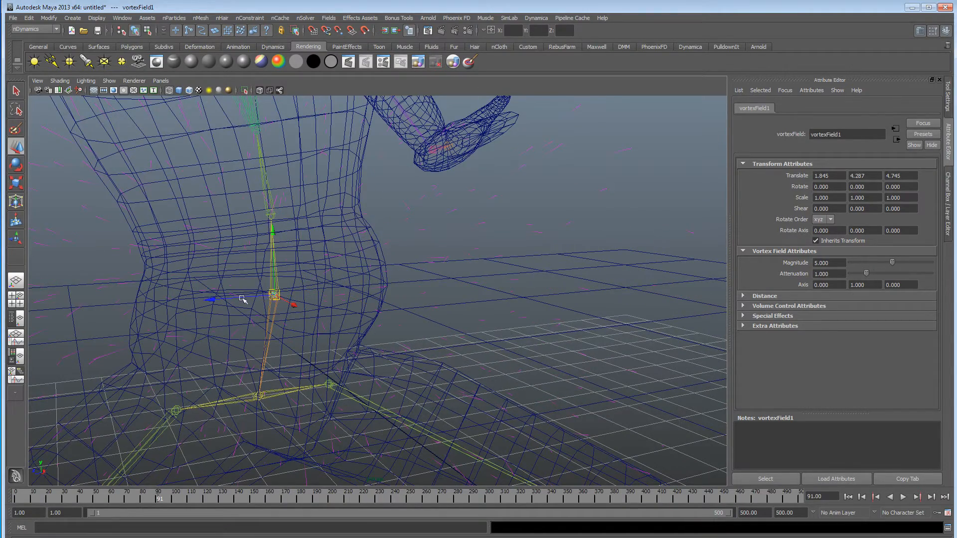
Parent the vortex field under the spine joint at the fighter's waist and replay the simulation from the first frame.
{"action": "middle_click_drag", "start_coordinate": [249, 298], "coordinate": [413, 293], "text": "alt"}
{"action": "right_click_drag", "start_coordinate": [413, 293], "coordinate": [743, 303], "text": "alt"}
{"action": "right_click_drag", "start_coordinate": [509, 305], "coordinate": [645, 308], "text": "alt"}
{"action": "middle_click_drag", "start_coordinate": [663, 307], "coordinate": [356, 309], "text": "alt"}
{"action": "right_click_drag", "start_coordinate": [355, 309], "coordinate": [524, 309], "text": "alt"}
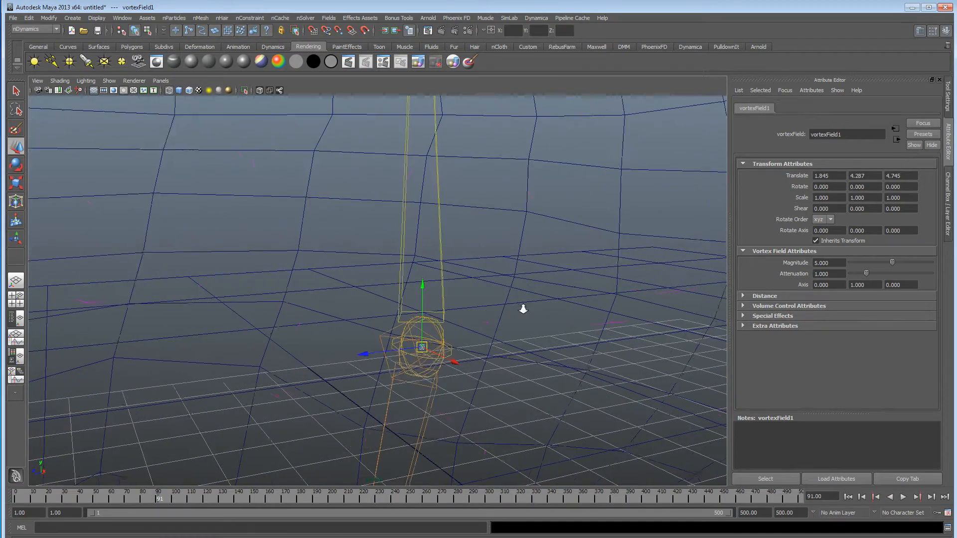
{"action": "left_click", "coordinate": [443, 273]}
{"action": "key", "text": "ctrl+z"}
{"action": "right_click_drag", "start_coordinate": [547, 326], "coordinate": [120, 319], "text": "alt"}
{"action": "mouse_move", "coordinate": [391, 308]}
{"action": "left_mouse_down", "text": "alt"}
{"action": "mouse_move", "coordinate": [377, 313]}
{"action": "mouse_move", "coordinate": [404, 310]}
{"action": "left_mouse_up", "text": "alt"}
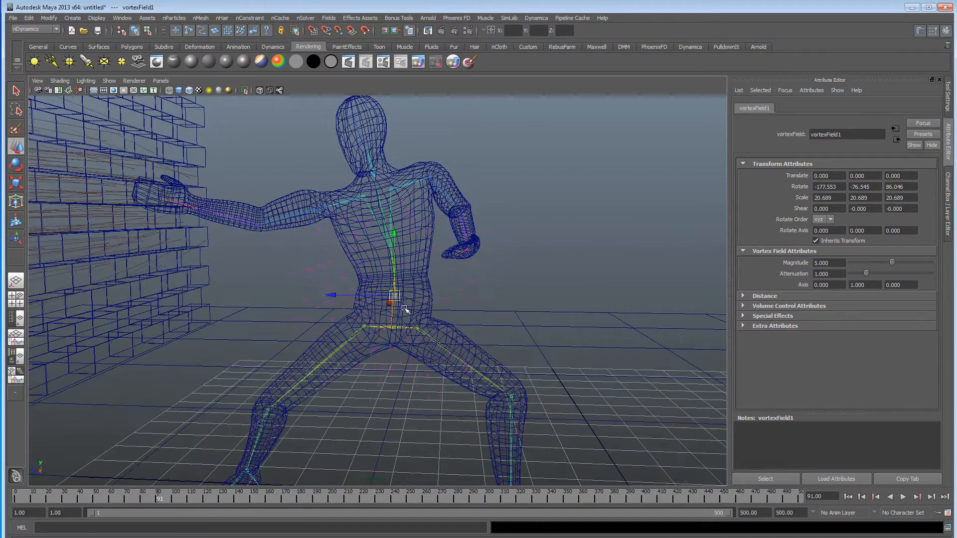
{"action": "left_click", "coordinate": [878, 498]}
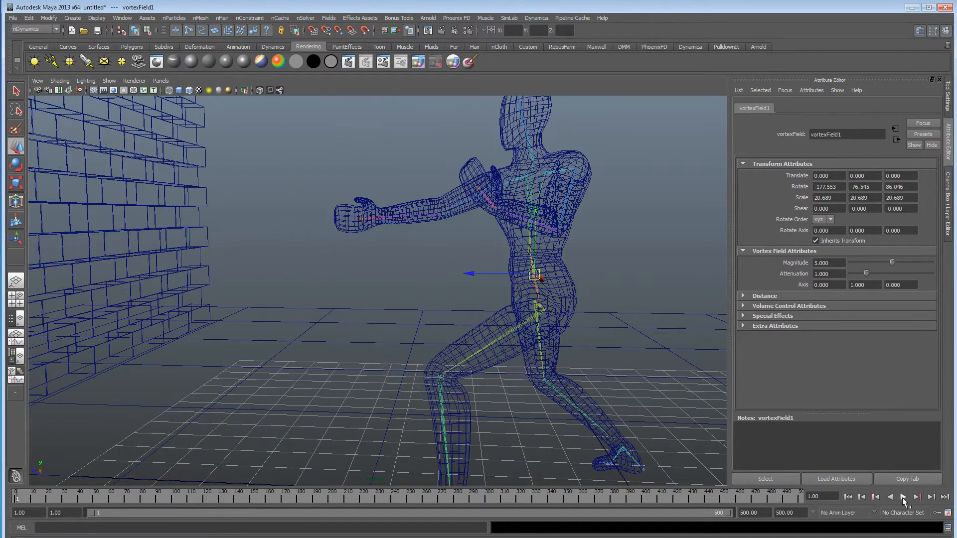
{"action": "left_click", "coordinate": [902, 497]}
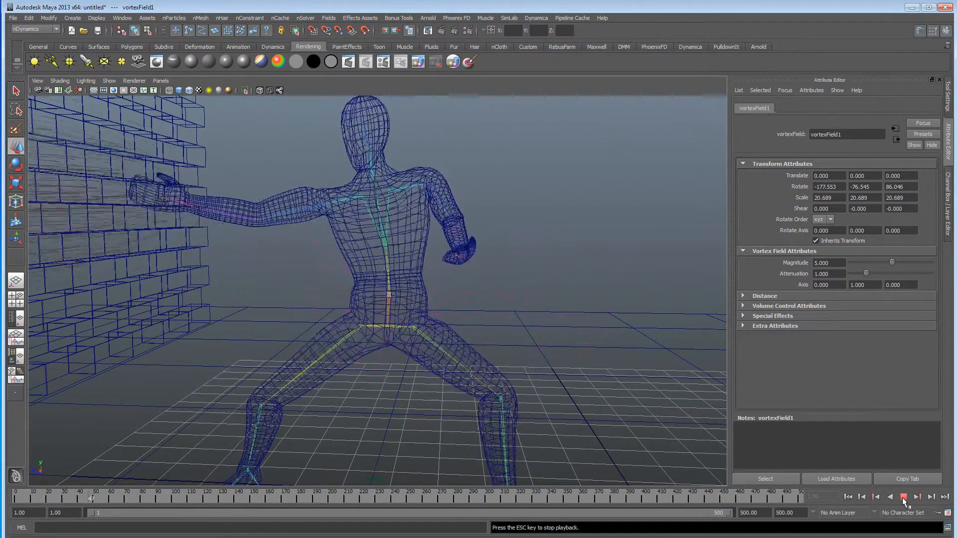
{"action": "left_click", "coordinate": [903, 498]}
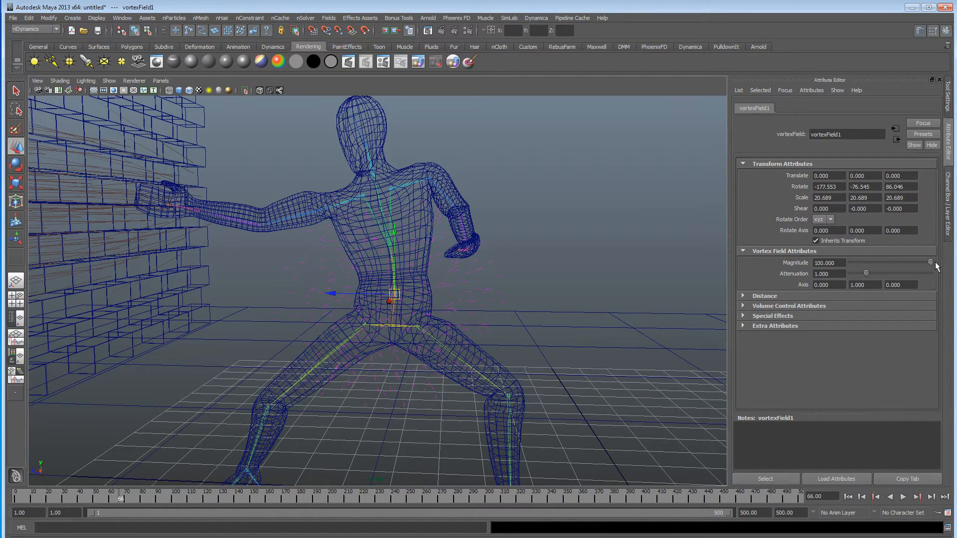
Set the vortex field's magnitude to 100 and replay the simulation from the first frame.
{"action": "left_click_drag", "start_coordinate": [516, 338], "coordinate": [531, 338], "text": "alt"}
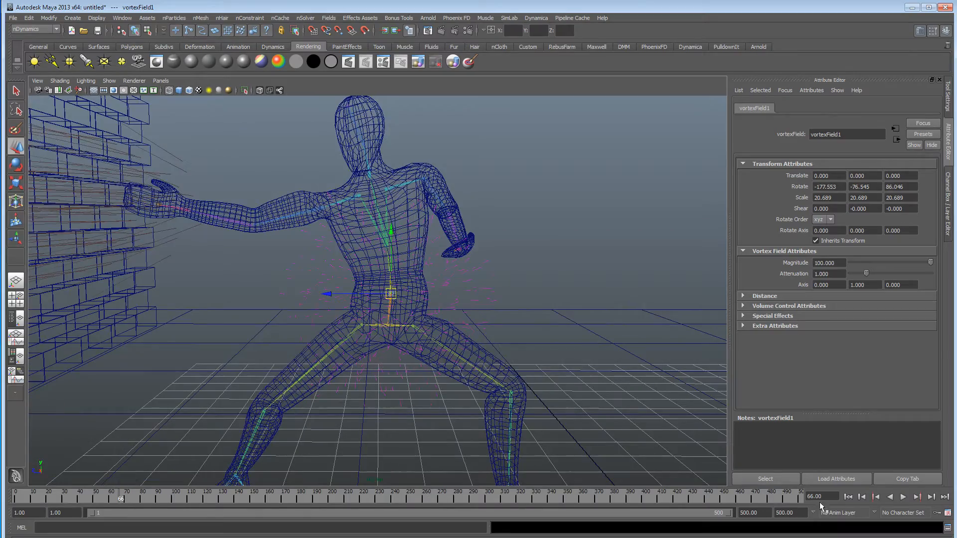
{"action": "left_click", "coordinate": [847, 498]}
{"action": "left_click", "coordinate": [903, 497]}
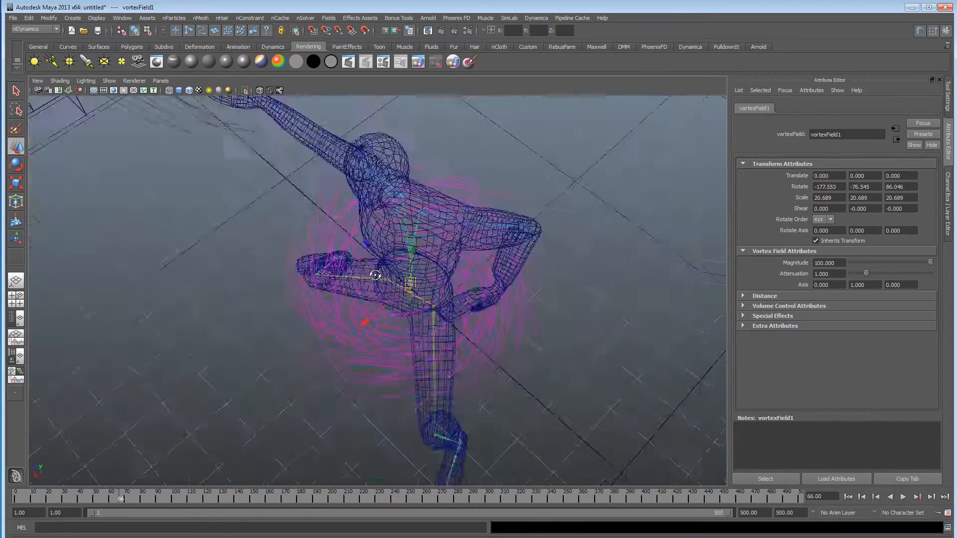
{"action": "left_click_drag", "start_coordinate": [375, 276], "coordinate": [318, 292], "text": "alt"}
{"action": "left_click_drag", "start_coordinate": [433, 294], "coordinate": [262, 296], "text": "alt"}
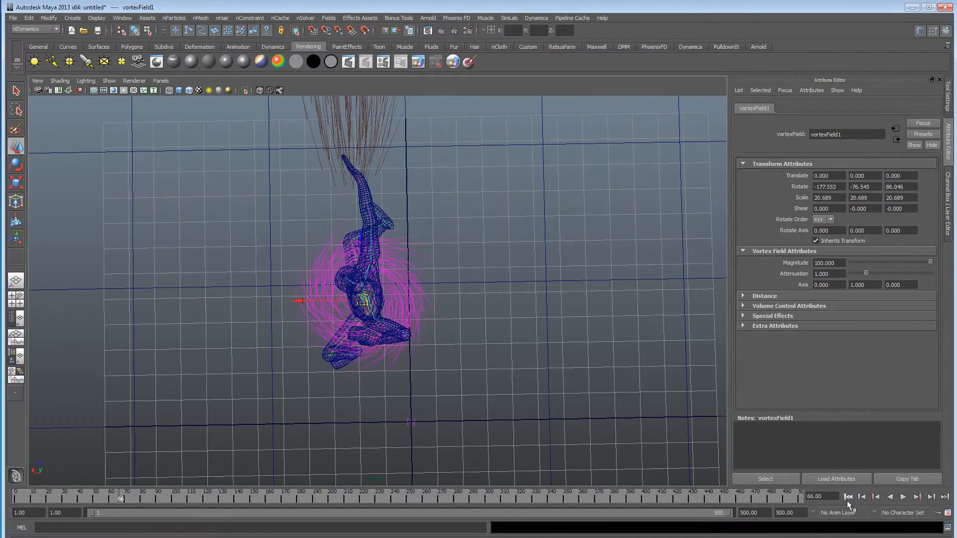
Replay the simulation from above and examine the particles' swirl around the fighter from several angles.
{"action": "left_click", "coordinate": [847, 497]}
{"action": "left_click", "coordinate": [905, 497]}
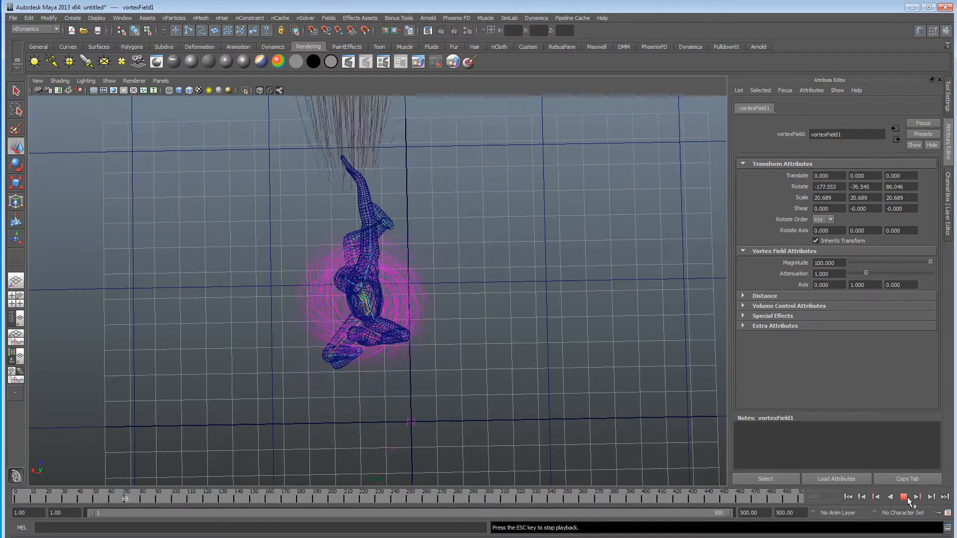
{"action": "left_click", "coordinate": [907, 497]}
{"action": "left_click_drag", "start_coordinate": [446, 376], "coordinate": [394, 294], "text": "alt"}
{"action": "right_click_drag", "start_coordinate": [394, 294], "coordinate": [723, 326], "text": "alt"}
{"action": "left_click_drag", "start_coordinate": [473, 367], "coordinate": [468, 319], "text": "alt"}
{"action": "right_click_drag", "start_coordinate": [468, 319], "coordinate": [339, 316], "text": "alt"}
{"action": "left_click_drag", "start_coordinate": [340, 316], "coordinate": [319, 312], "text": "alt"}
{"action": "right_click_drag", "start_coordinate": [318, 312], "coordinate": [334, 313], "text": "alt"}
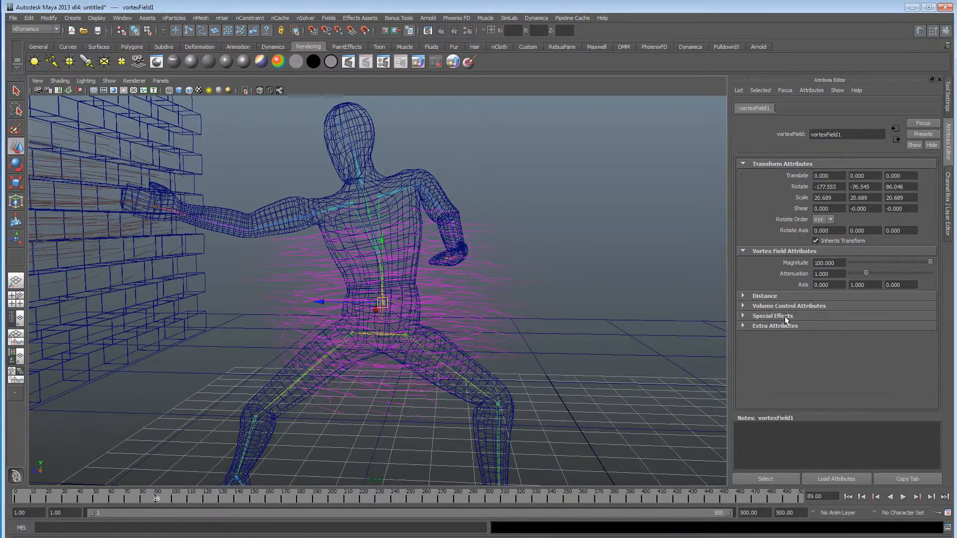
Try vortex field max distances of 8.696 and 3.727, replaying the simulation from the first frame for each.
{"action": "left_click", "coordinate": [775, 297]}
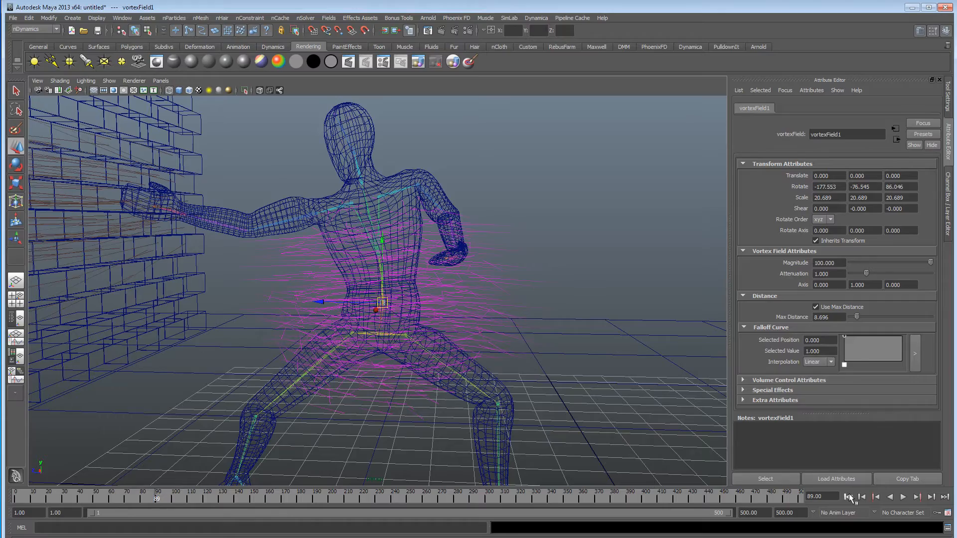
{"action": "left_click", "coordinate": [848, 497]}
{"action": "left_click", "coordinate": [903, 498]}
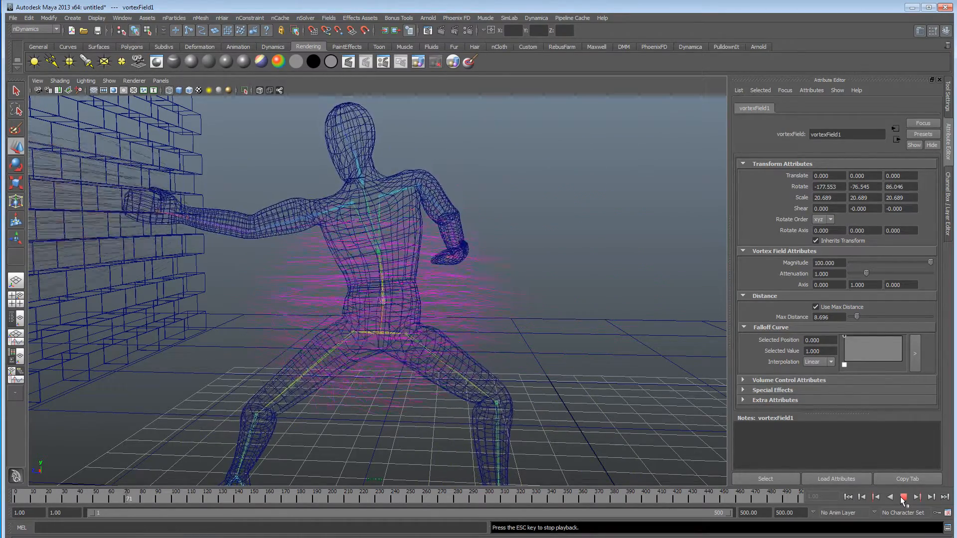
{"action": "left_click", "coordinate": [903, 497]}
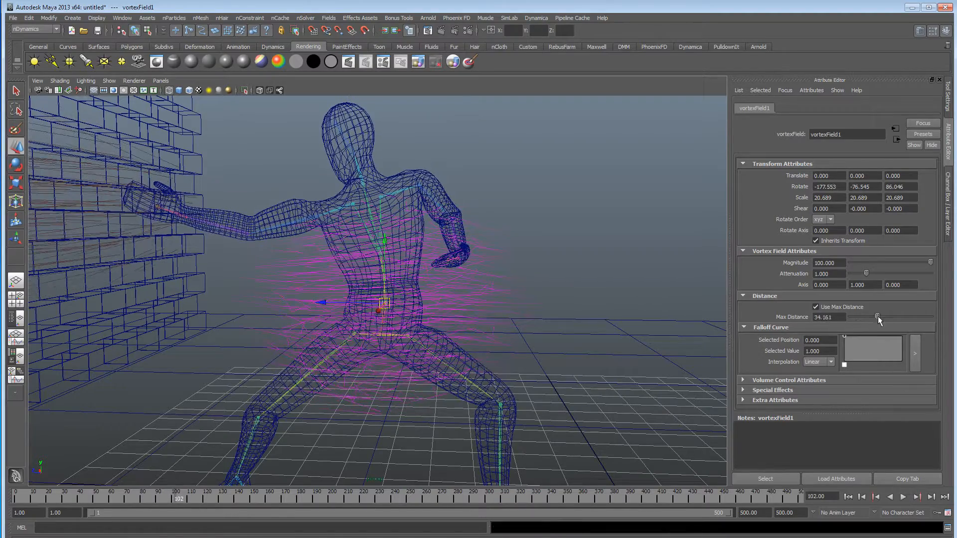
{"action": "left_click", "coordinate": [848, 498]}
{"action": "left_click", "coordinate": [902, 497]}
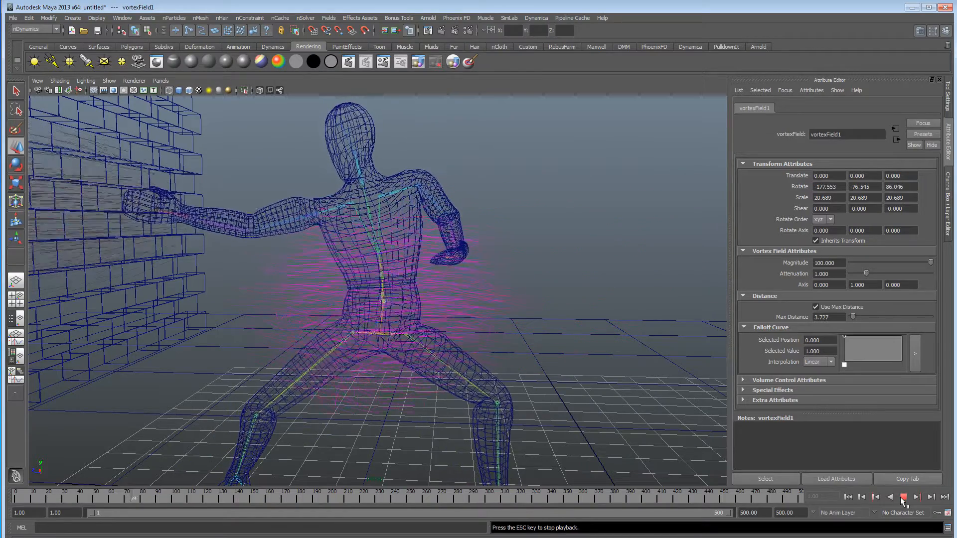
{"action": "left_click", "coordinate": [903, 498]}
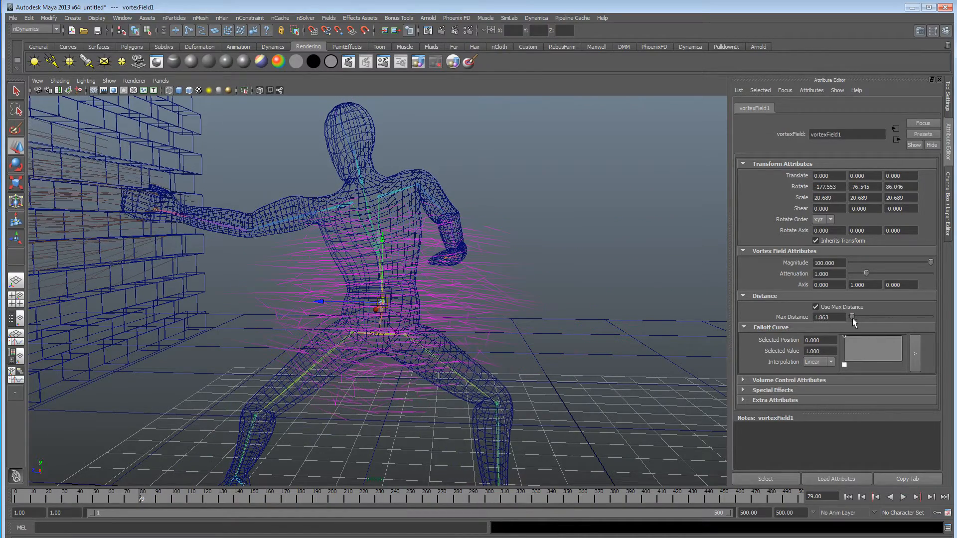
Set the vortex field's max distance to 1.863 and check the replayed particle swirl from above and around the fighter.
{"action": "left_click", "coordinate": [848, 497]}
{"action": "left_click", "coordinate": [903, 498]}
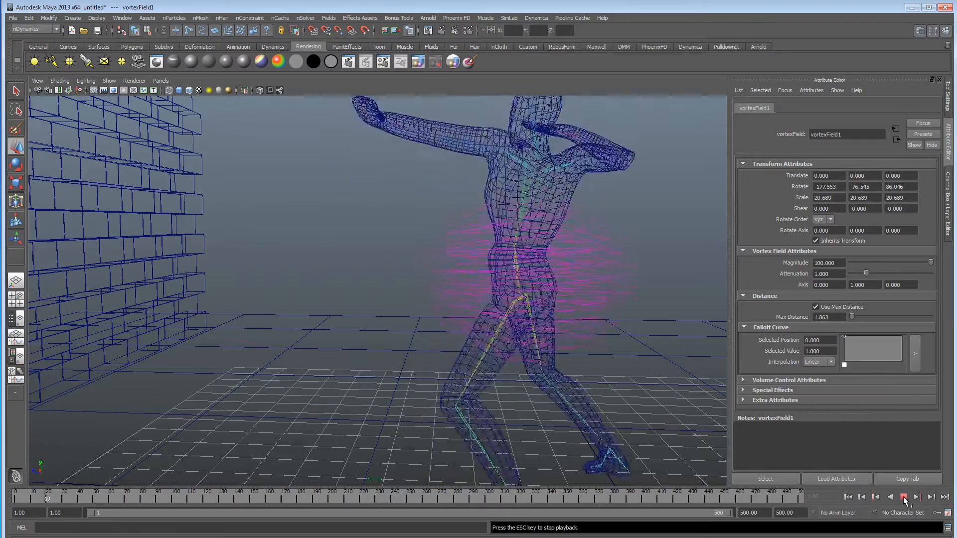
{"action": "left_click", "coordinate": [903, 496]}
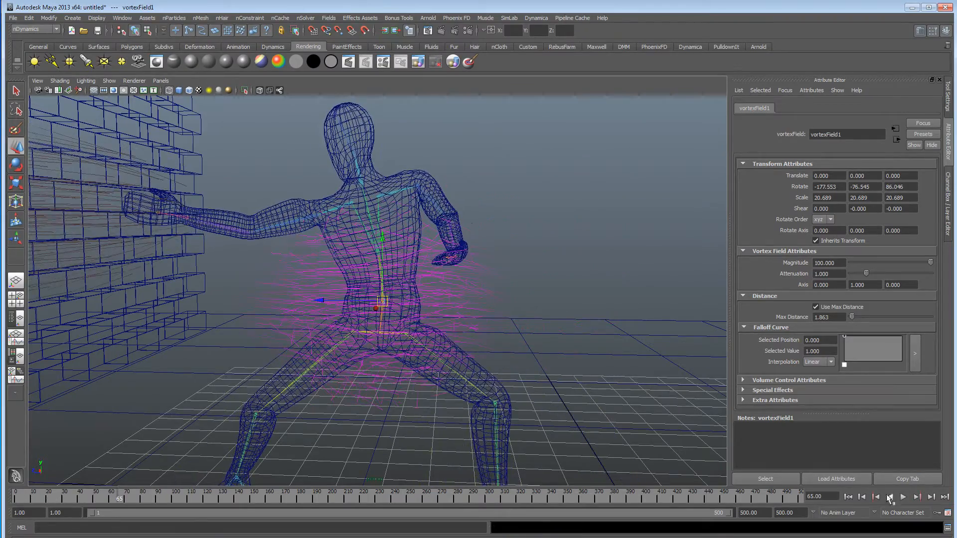
{"action": "left_click_drag", "start_coordinate": [553, 289], "coordinate": [432, 400], "text": "alt"}
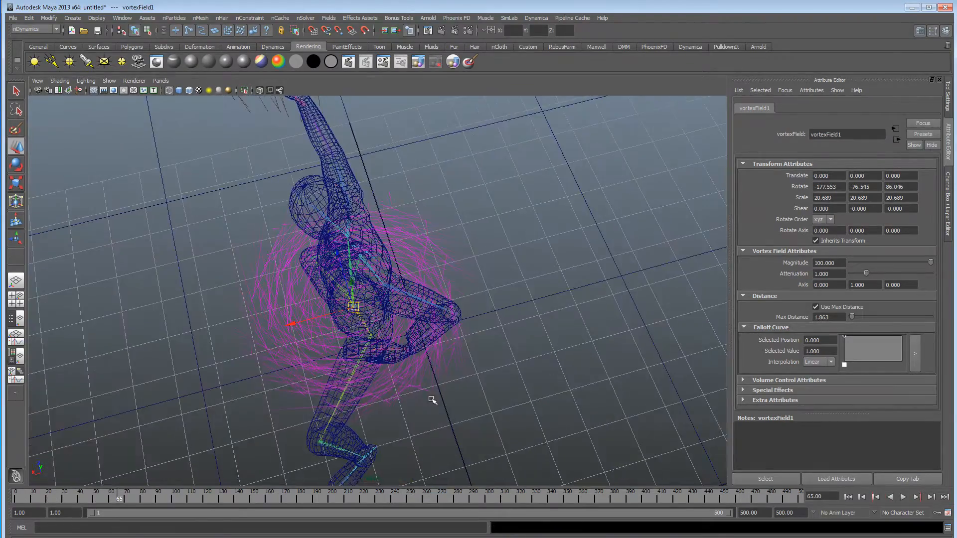
{"action": "left_click_drag", "start_coordinate": [488, 353], "coordinate": [429, 377], "text": "alt"}
{"action": "right_click_drag", "start_coordinate": [429, 377], "coordinate": [636, 359], "text": "alt"}
{"action": "left_click_drag", "start_coordinate": [451, 369], "coordinate": [261, 351], "text": "alt"}
{"action": "left_click_drag", "start_coordinate": [371, 355], "coordinate": [497, 317], "text": "alt"}
Set the spine streak particles' tail size to 20.530 and tail fade to -0.311.
{"action": "left_click", "coordinate": [527, 260]}
{"action": "scroll", "coordinate": [822, 338], "scroll_direction": "down", "scroll_amount": 6}
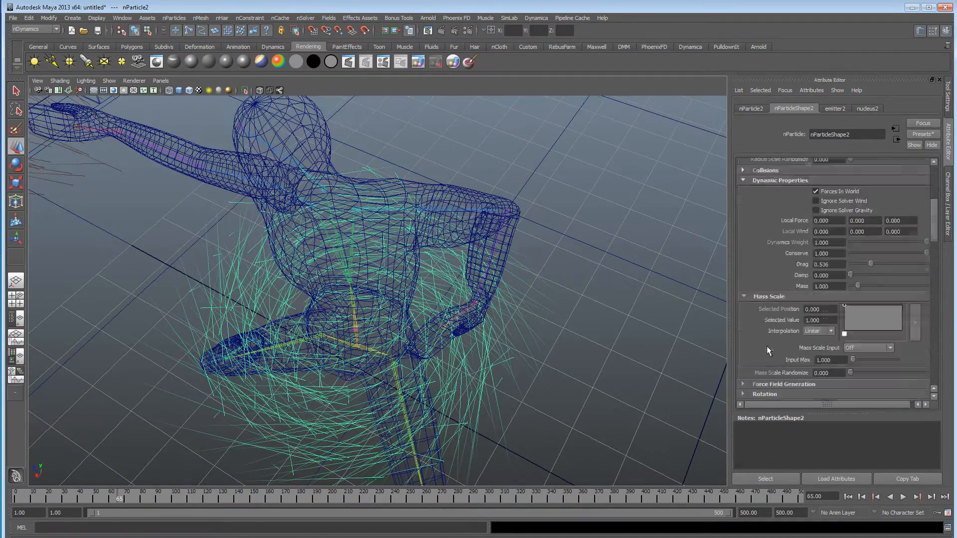
{"action": "scroll", "coordinate": [763, 354], "scroll_direction": "down", "scroll_amount": 1}
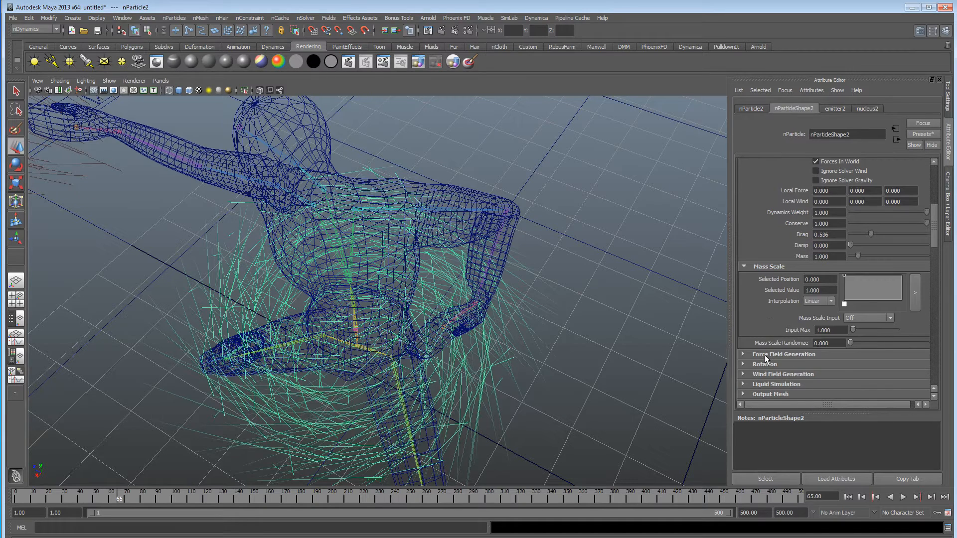
{"action": "scroll", "coordinate": [764, 355], "scroll_direction": "up", "scroll_amount": 6}
{"action": "scroll", "coordinate": [765, 355], "scroll_direction": "up", "scroll_amount": 1}
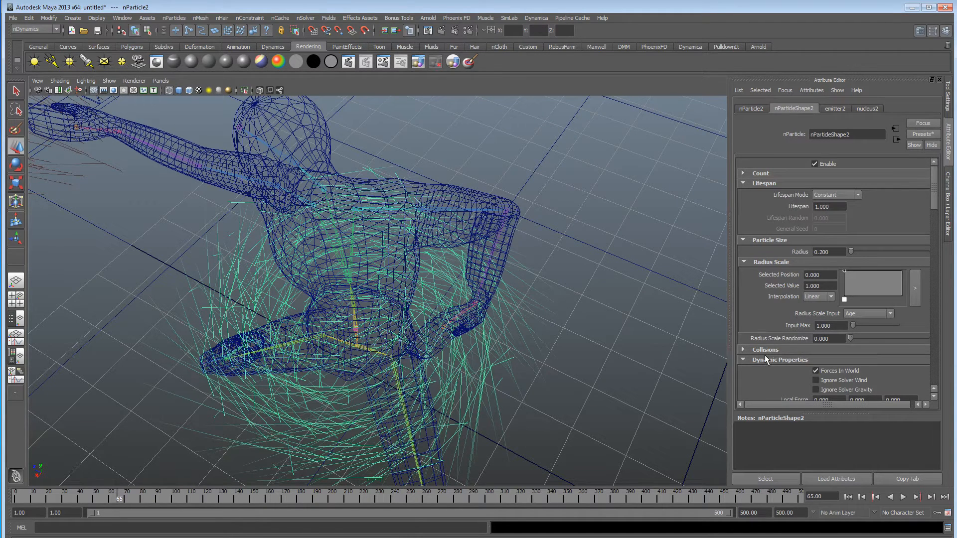
{"action": "scroll", "coordinate": [765, 358], "scroll_direction": "down", "scroll_amount": 10}
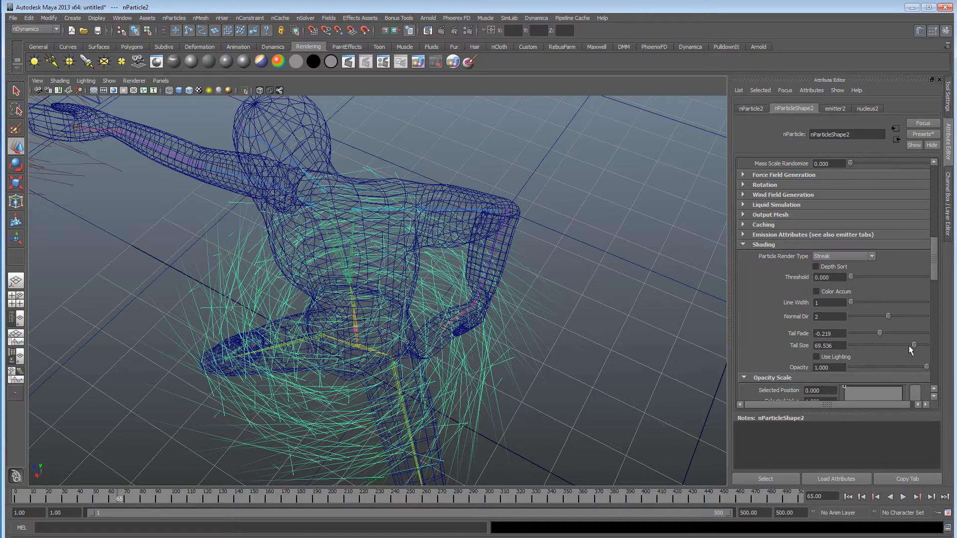
{"action": "left_click_drag", "start_coordinate": [913, 344], "coordinate": [897, 344]}
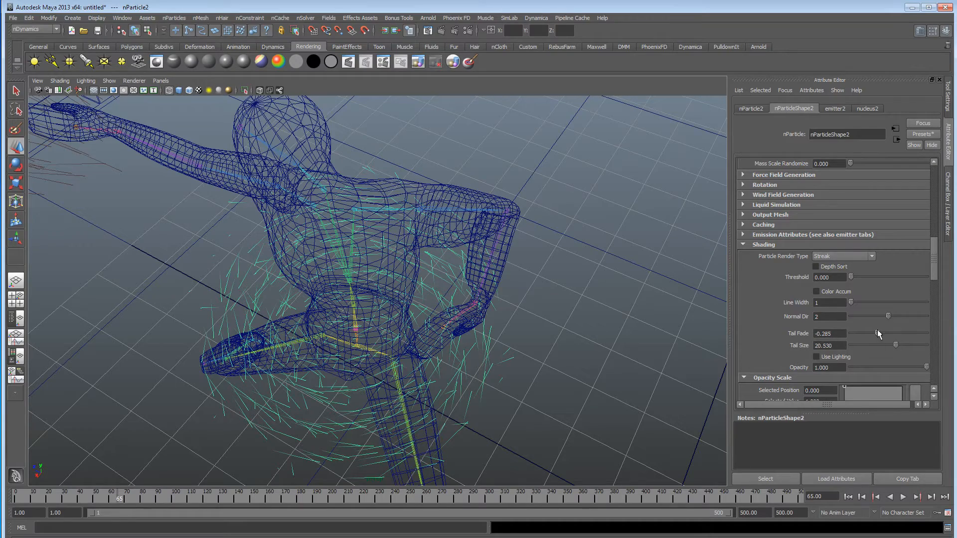
Display the scene shaded and replay the simulation from the first frame with both fighter and wall in view.
{"action": "left_click_drag", "start_coordinate": [517, 321], "coordinate": [467, 271], "text": "alt"}
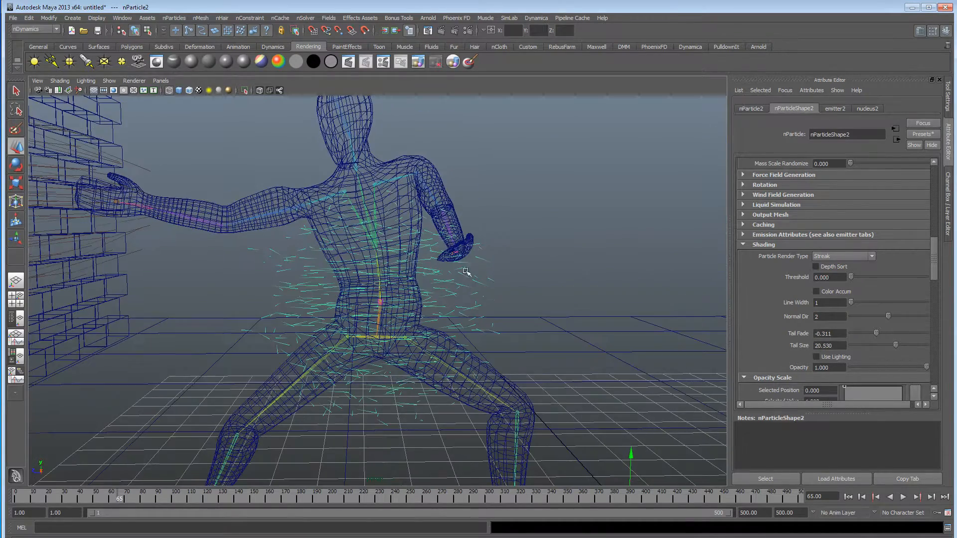
{"action": "key", "text": "5"}
{"action": "left_click_drag", "start_coordinate": [565, 265], "coordinate": [600, 263], "text": "alt"}
{"action": "mouse_move", "coordinate": [600, 263]}
{"action": "right_mouse_down", "text": "alt"}
{"action": "mouse_move", "coordinate": [232, 258]}
{"action": "mouse_move", "coordinate": [519, 269]}
{"action": "right_mouse_up", "text": "alt"}
{"action": "left_click_drag", "start_coordinate": [519, 270], "coordinate": [559, 283], "text": "alt"}
{"action": "right_click_drag", "start_coordinate": [441, 315], "coordinate": [502, 316], "text": "alt"}
{"action": "right_click_drag", "start_coordinate": [567, 325], "coordinate": [323, 322], "text": "alt"}
{"action": "mouse_move", "coordinate": [322, 321]}
{"action": "left_mouse_down", "text": "alt"}
{"action": "mouse_move", "coordinate": [280, 324]}
{"action": "mouse_move", "coordinate": [301, 371]}
{"action": "mouse_move", "coordinate": [316, 321]}
{"action": "mouse_move", "coordinate": [334, 313]}
{"action": "mouse_move", "coordinate": [327, 315]}
{"action": "left_mouse_up", "text": "alt"}
{"action": "left_click", "coordinate": [847, 497]}
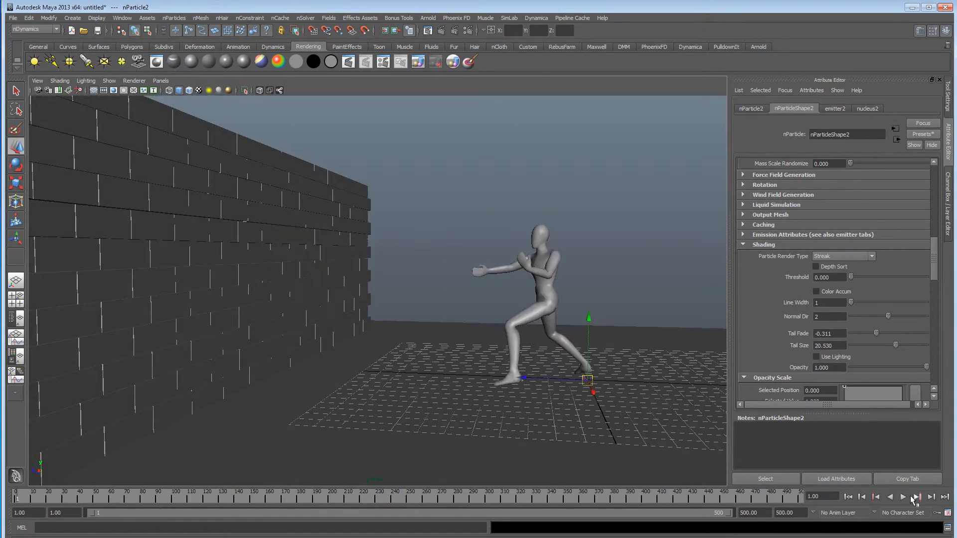
{"action": "left_click", "coordinate": [903, 497]}
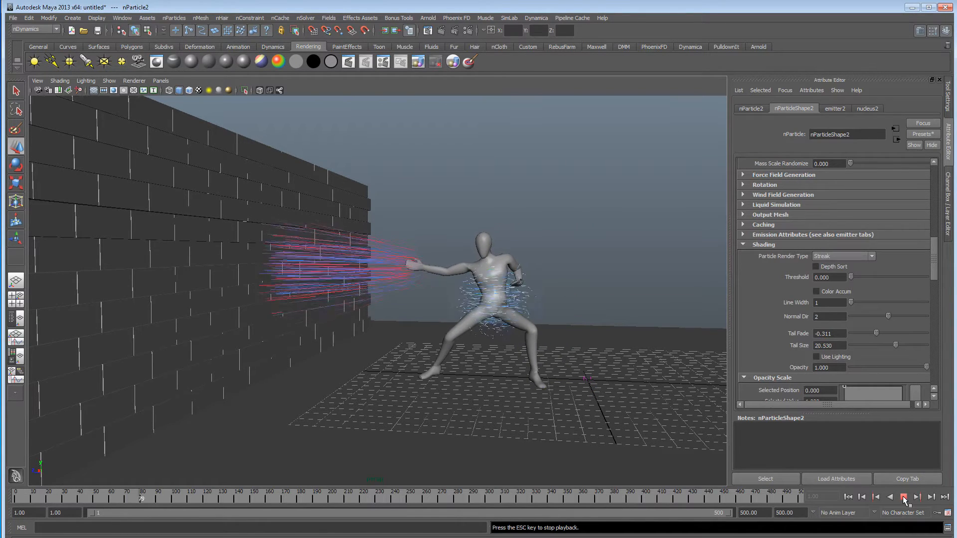
{"action": "left_click", "coordinate": [903, 499]}
{"action": "left_click_drag", "start_coordinate": [413, 344], "coordinate": [438, 363], "text": "alt"}
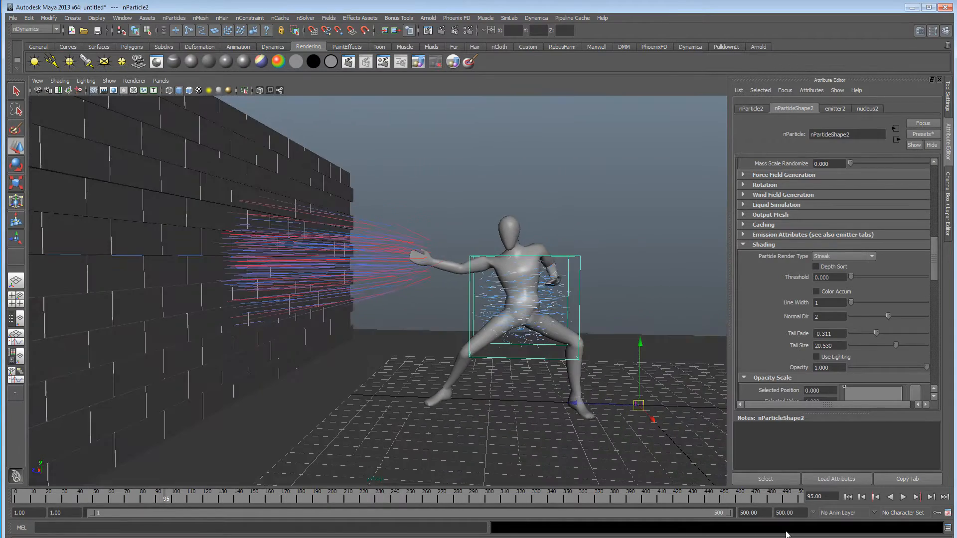
Return to the first frame and save the scene under the new name particlelesson2.
{"action": "left_click", "coordinate": [848, 498]}
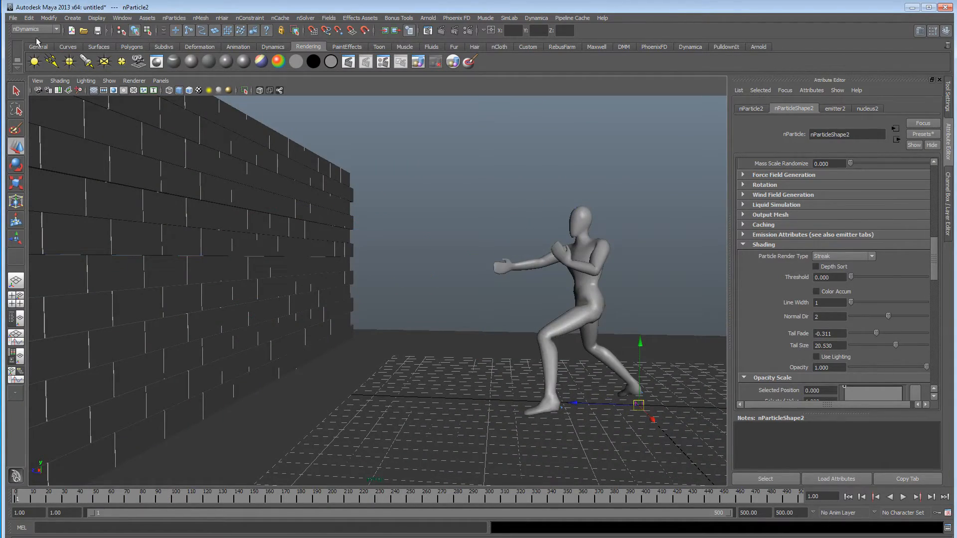
{"action": "left_click", "coordinate": [14, 19]}
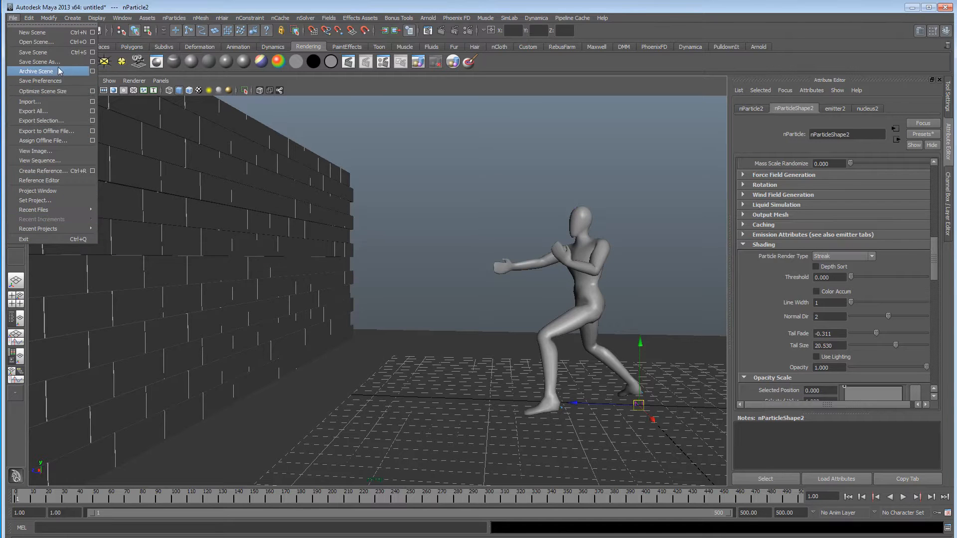
{"action": "left_click", "coordinate": [40, 62]}
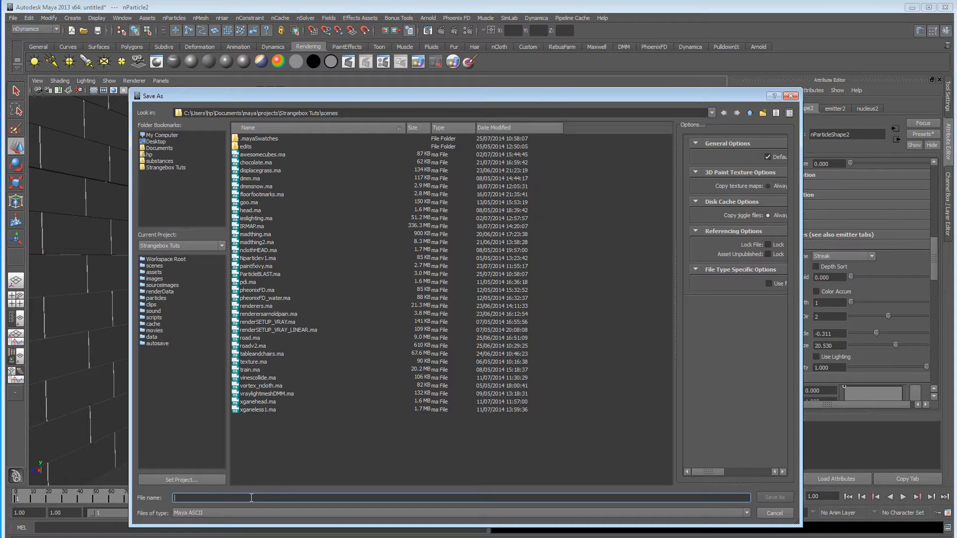
{"action": "type", "text": "par"}
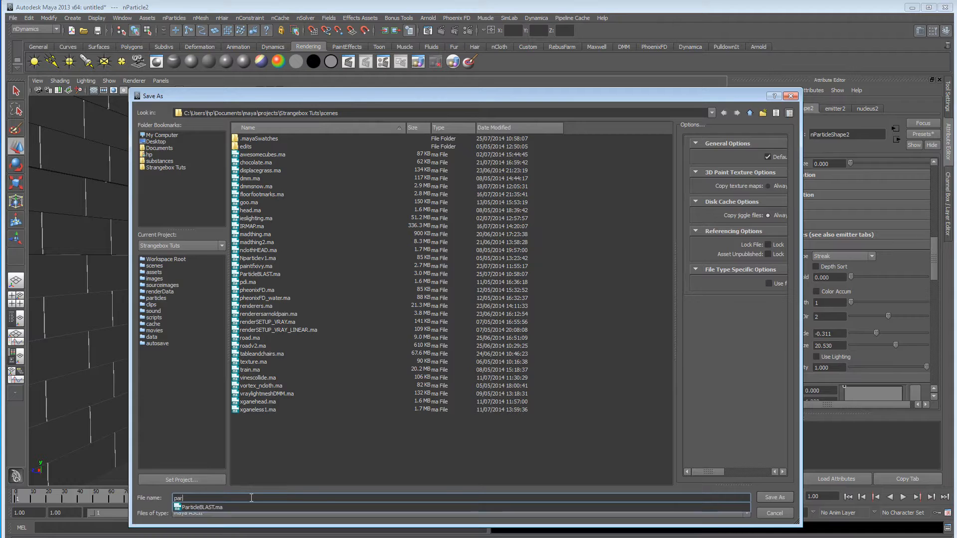
{"action": "type", "text": "ticlelesson"}
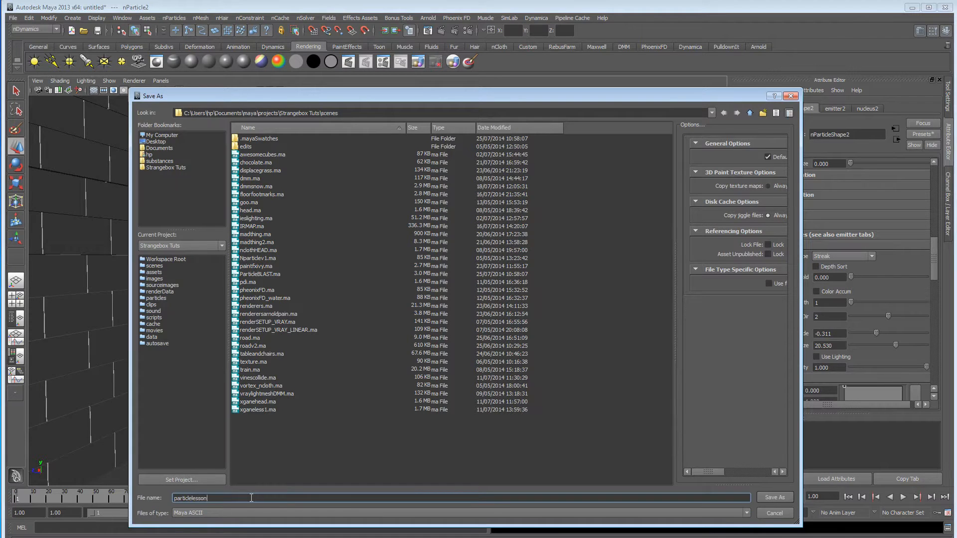
{"action": "type", "text": "2"}
{"action": "key", "text": "Return"}
Convert the brick wall mesh into an nCloth object.
{"action": "left_click_drag", "start_coordinate": [449, 343], "coordinate": [386, 335], "text": "alt"}
{"action": "right_click_drag", "start_coordinate": [387, 335], "coordinate": [300, 331], "text": "alt"}
{"action": "middle_click_drag", "start_coordinate": [300, 331], "coordinate": [335, 335], "text": "alt"}
{"action": "left_click_drag", "start_coordinate": [335, 335], "coordinate": [384, 339], "text": "alt"}
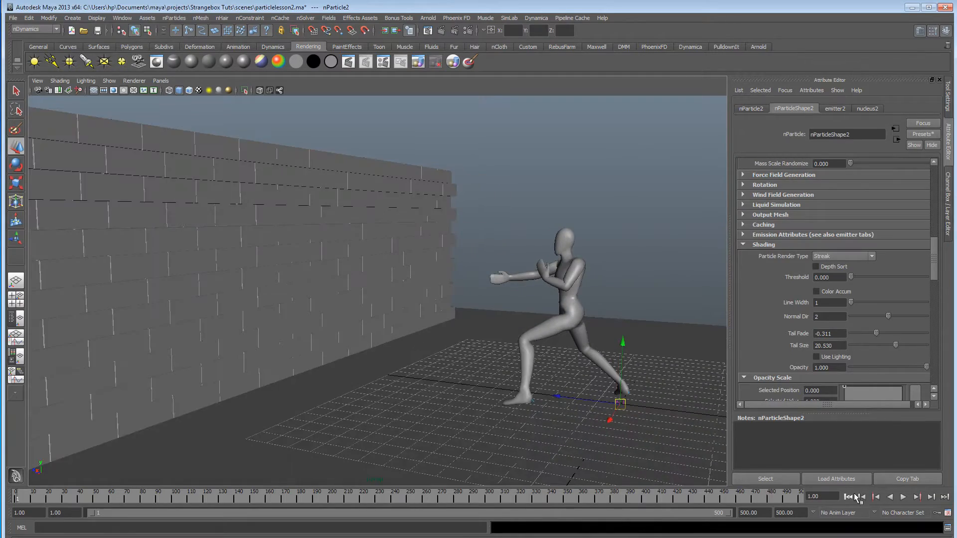
{"action": "middle_click_drag", "start_coordinate": [300, 358], "coordinate": [344, 362], "text": "alt"}
{"action": "left_click_drag", "start_coordinate": [344, 361], "coordinate": [355, 329], "text": "alt"}
{"action": "left_click", "coordinate": [363, 271]}
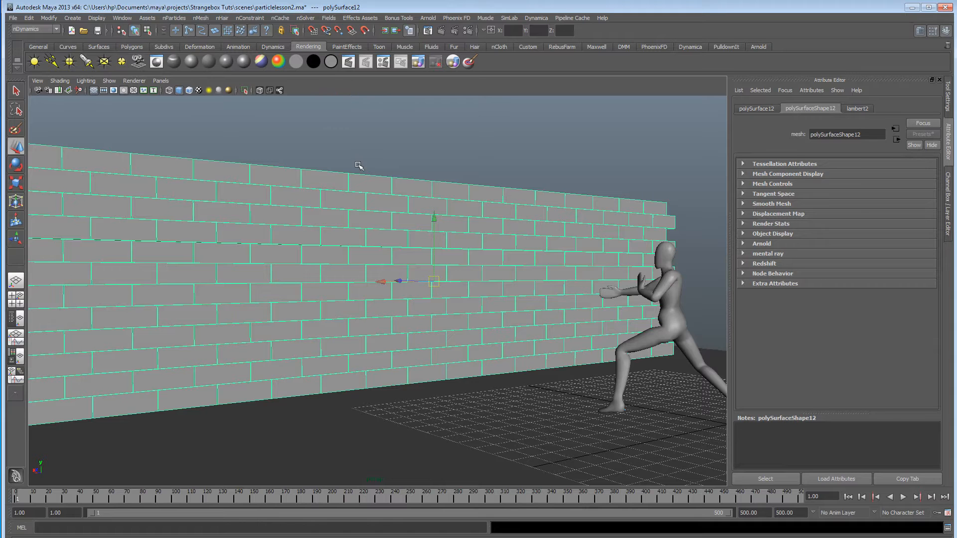
{"action": "left_click_drag", "start_coordinate": [408, 287], "coordinate": [443, 289], "text": "alt"}
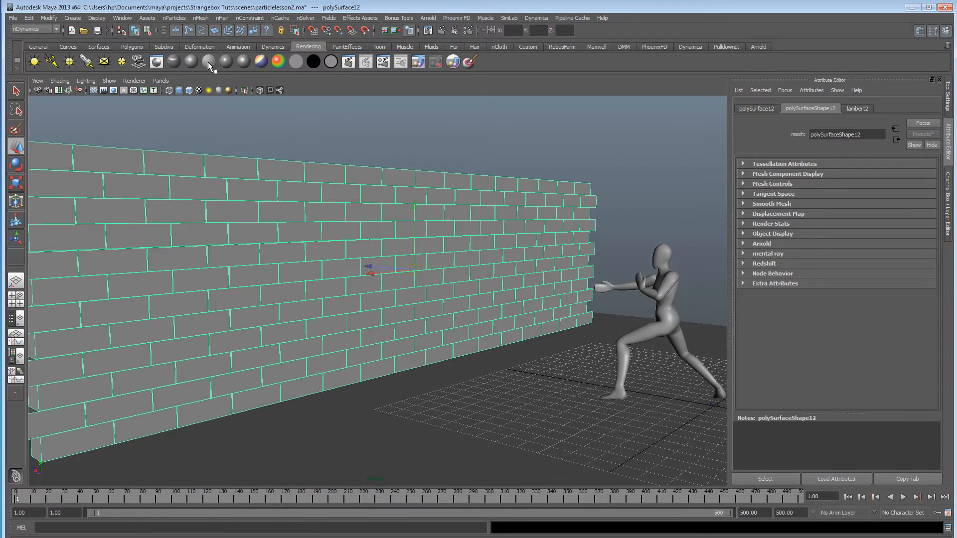
{"action": "left_click", "coordinate": [198, 18]}
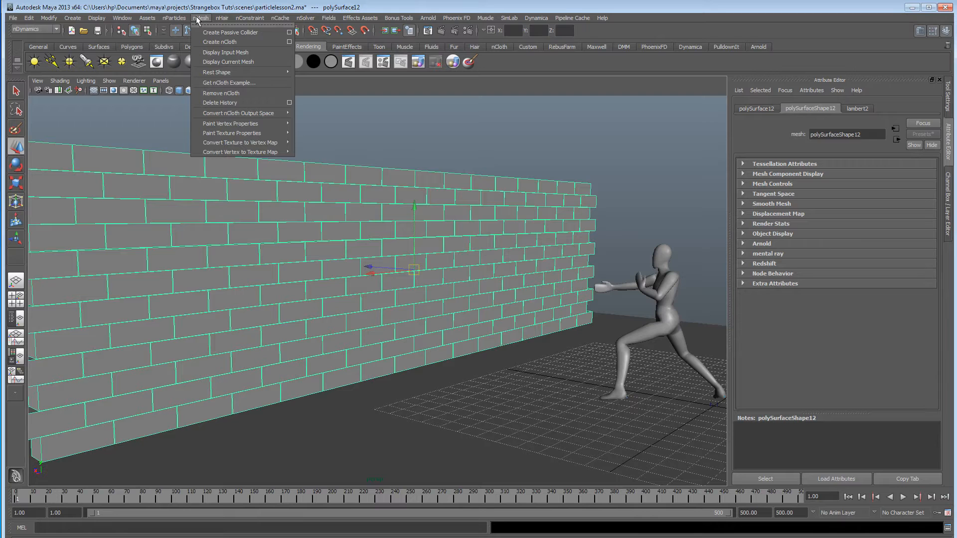
{"action": "left_click", "coordinate": [212, 43]}
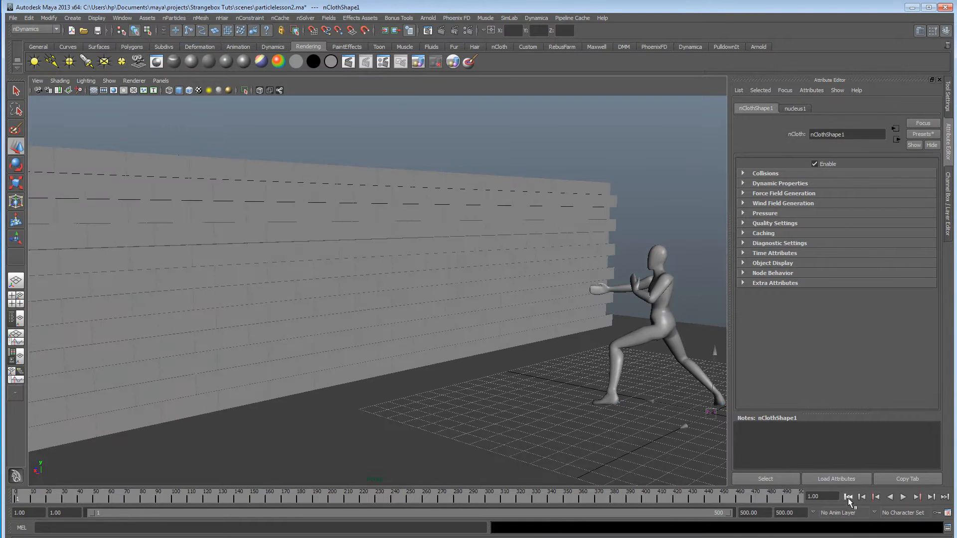
Play the simulation and examine how the particle blast breaks the bricks.
{"action": "middle_click_drag", "start_coordinate": [660, 472], "coordinate": [634, 462], "text": "alt"}
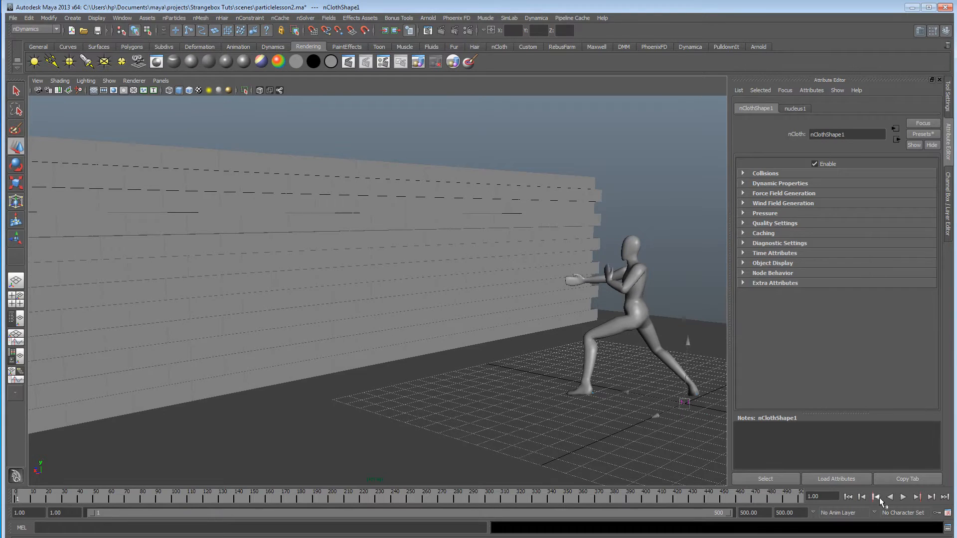
{"action": "left_click", "coordinate": [904, 498]}
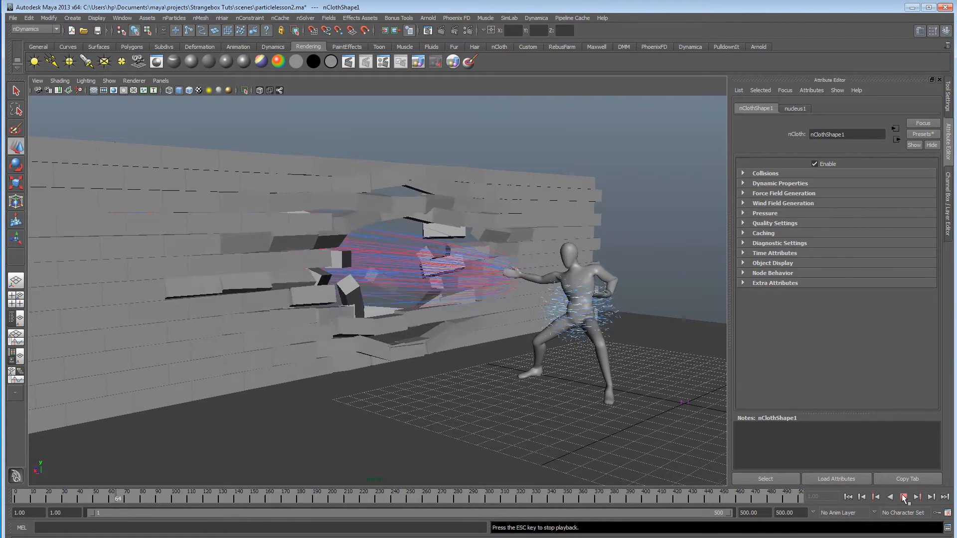
{"action": "left_click", "coordinate": [904, 498]}
{"action": "left_click_drag", "start_coordinate": [488, 359], "coordinate": [341, 367], "text": "alt"}
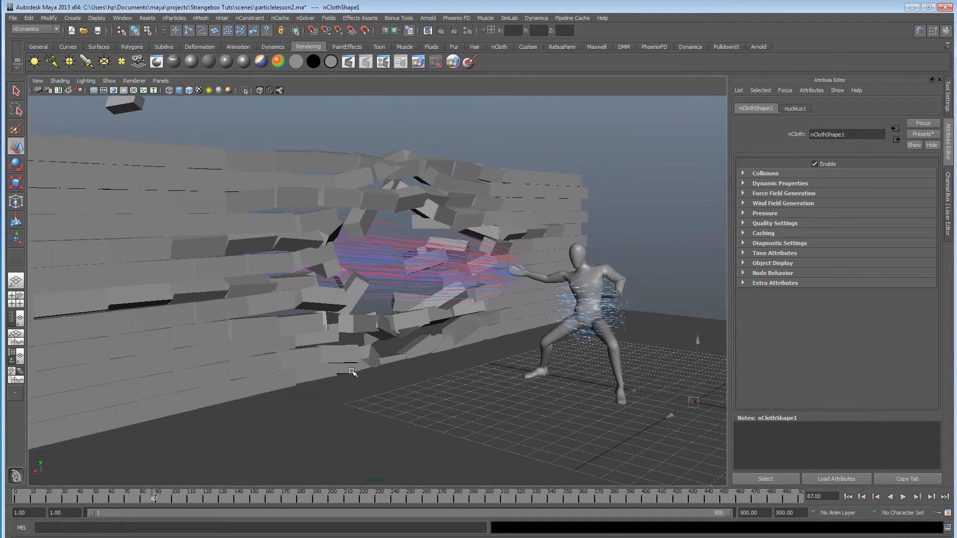
Return to the first frame and select the wall's nCloth1 node in the Outliner.
{"action": "left_click", "coordinate": [856, 497]}
{"action": "left_click", "coordinate": [245, 264]}
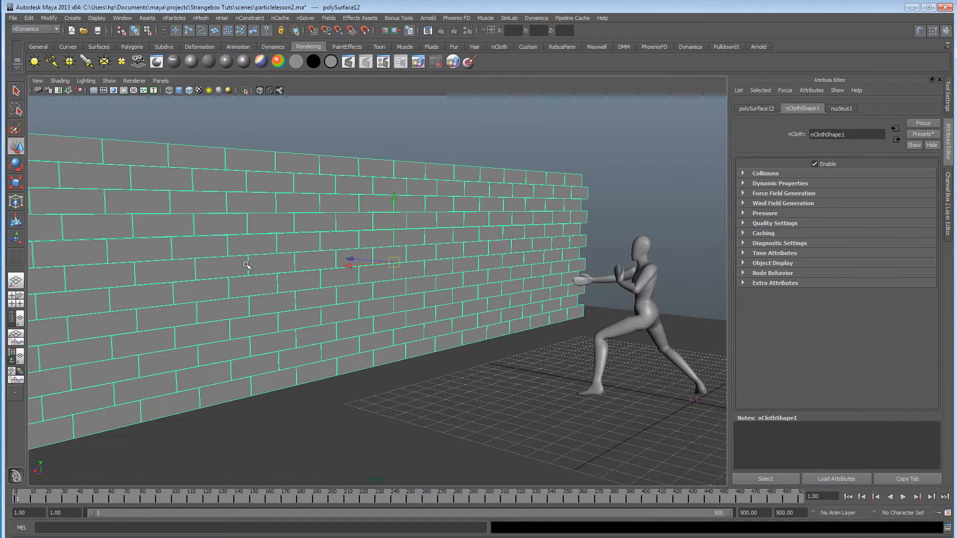
{"action": "left_click", "coordinate": [122, 18]}
{"action": "left_click", "coordinate": [149, 90]}
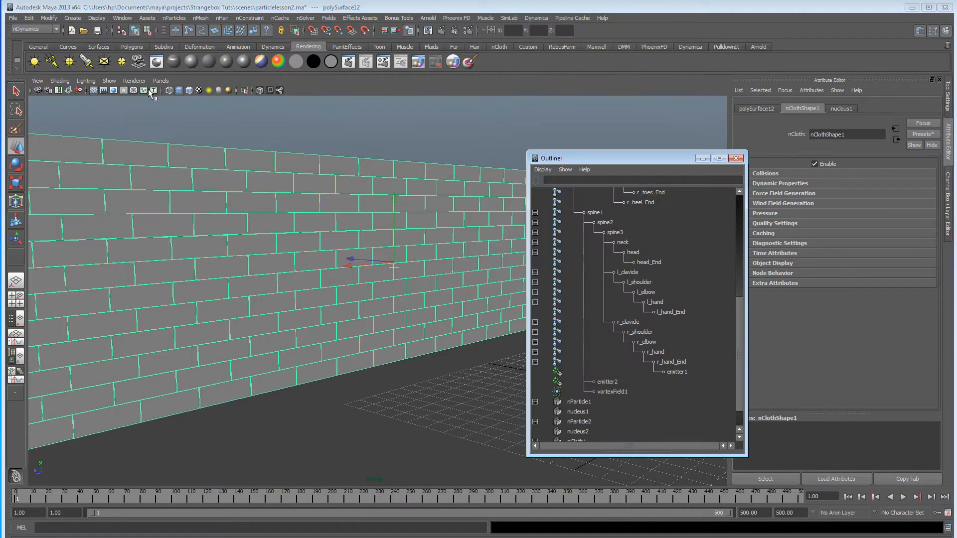
{"action": "left_click_drag", "start_coordinate": [574, 163], "coordinate": [671, 143]}
{"action": "scroll", "coordinate": [741, 351], "scroll_direction": "down", "scroll_amount": 1}
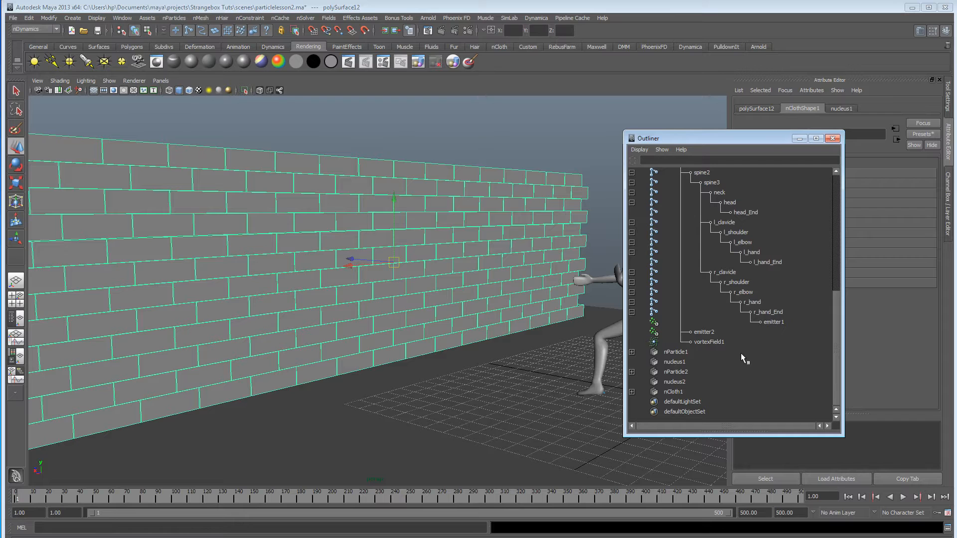
{"action": "left_click_drag", "start_coordinate": [438, 354], "coordinate": [419, 354], "text": "alt"}
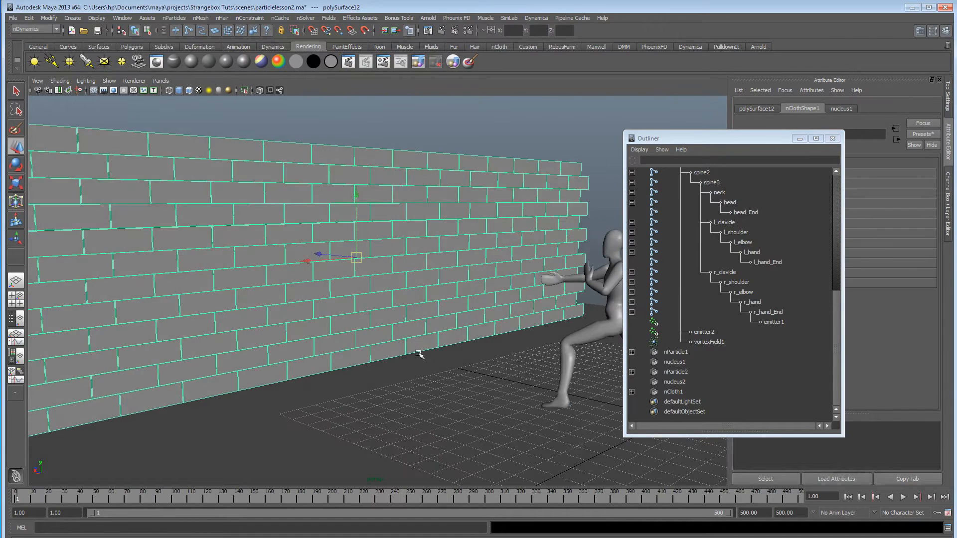
{"action": "left_click", "coordinate": [695, 392]}
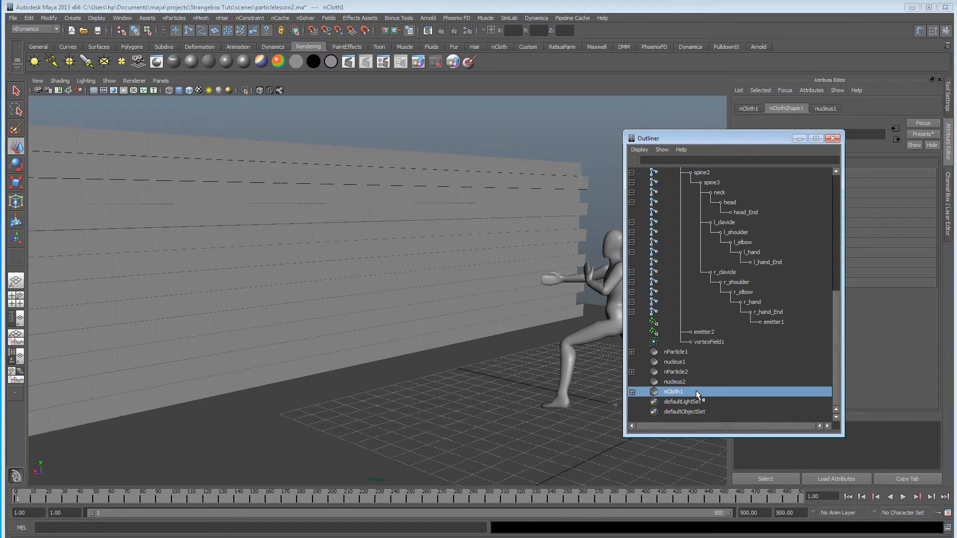
Select the brick wall mesh in the viewport and assign its nCloth to a new solver.
{"action": "left_click", "coordinate": [305, 19]}
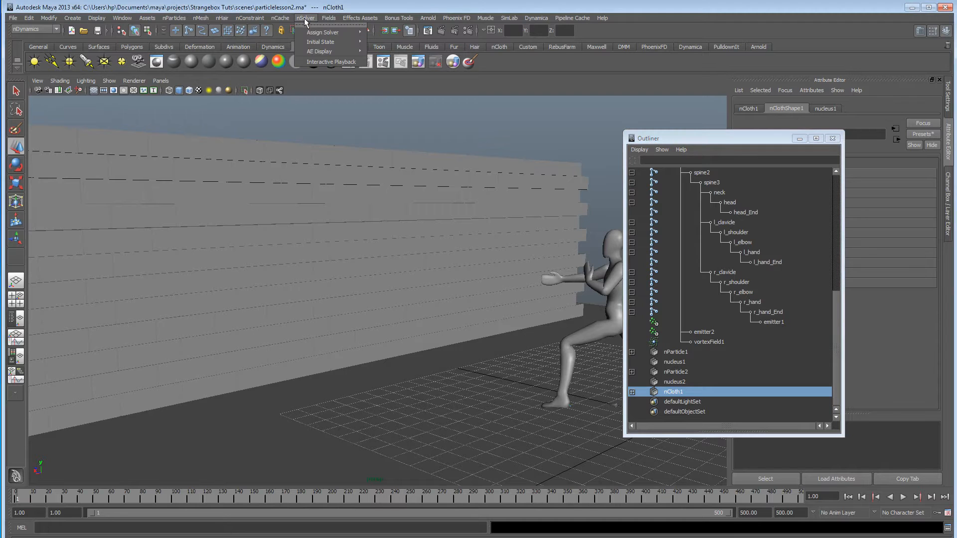
{"action": "left_click", "coordinate": [285, 158]}
{"action": "left_click", "coordinate": [285, 158]}
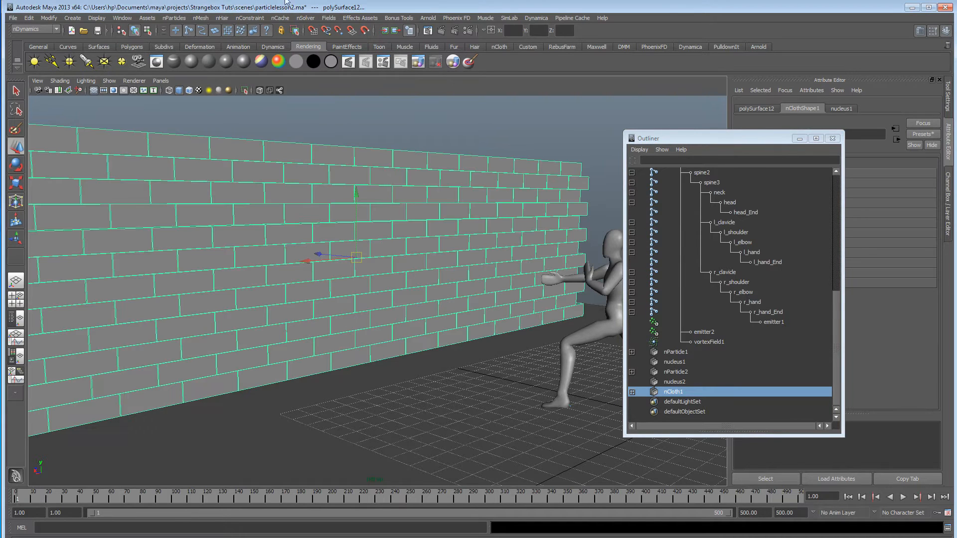
{"action": "left_click", "coordinate": [305, 18]}
{"action": "mouse_move", "coordinate": [309, 33]}
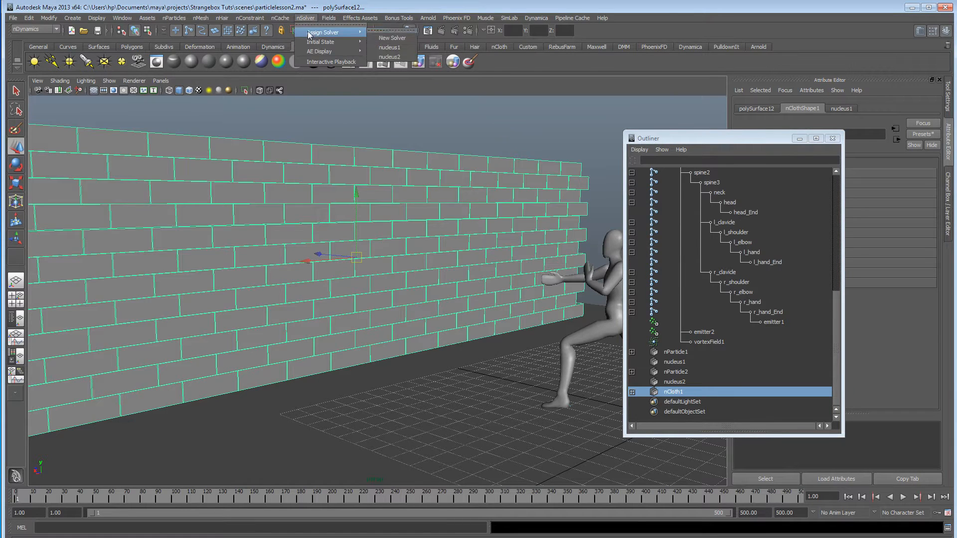
{"action": "left_click", "coordinate": [388, 40]}
{"action": "left_click_drag", "start_coordinate": [453, 292], "coordinate": [390, 291], "text": "alt"}
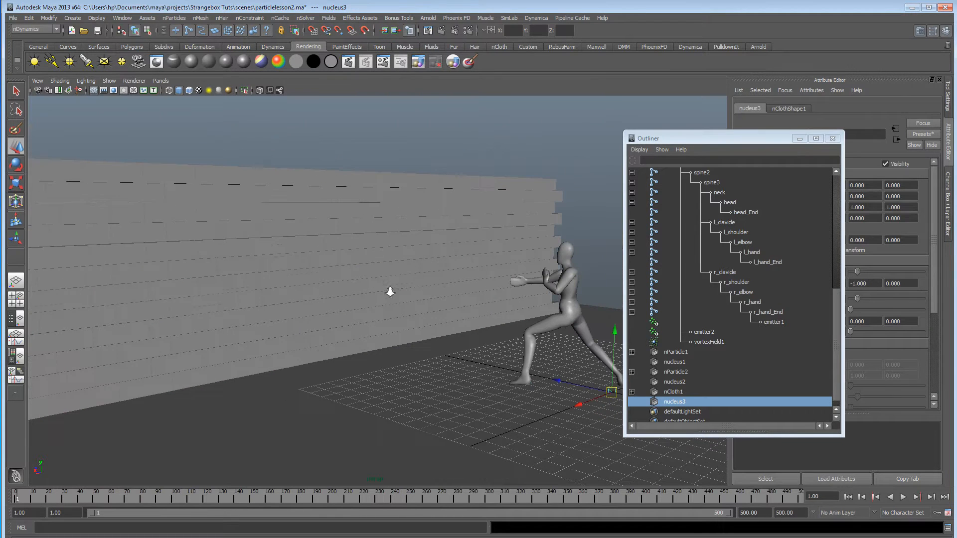
{"action": "left_click_drag", "start_coordinate": [695, 139], "coordinate": [724, 57]}
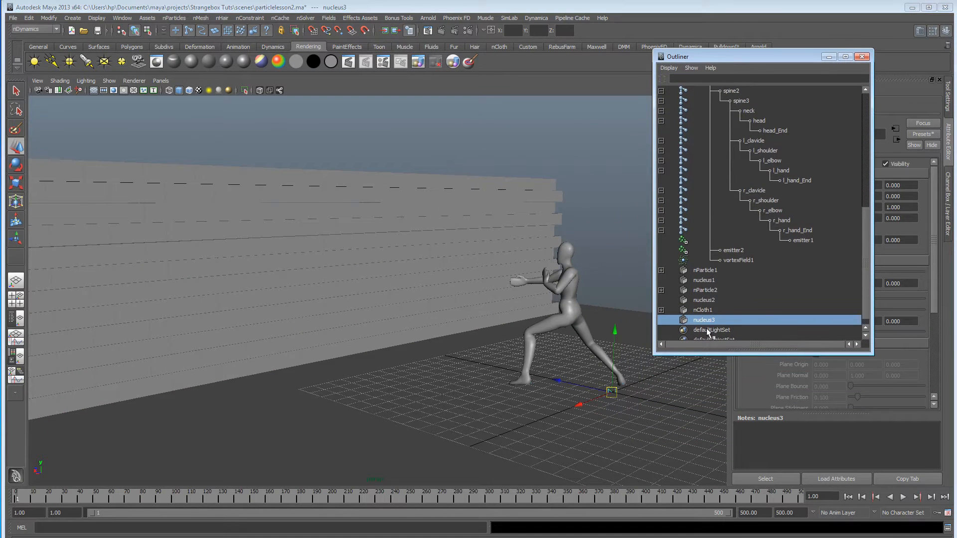
Play the simulation from the first frame to check how the wall behaves under its new solver.
{"action": "left_click", "coordinate": [850, 497]}
{"action": "left_click", "coordinate": [904, 497]}
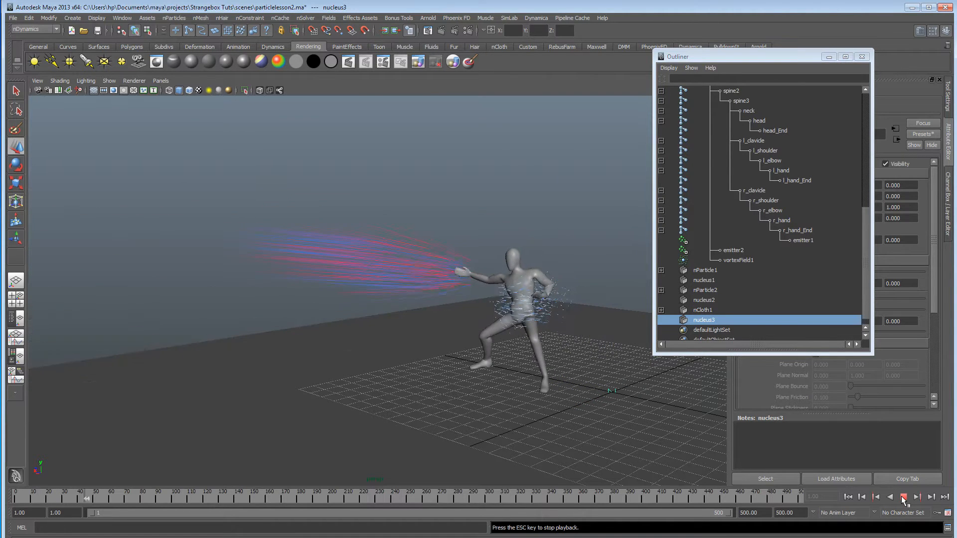
{"action": "left_click", "coordinate": [903, 498]}
Return to the first frame and set the Y value of nucleus3's Gravity Direction to 0.
{"action": "left_click", "coordinate": [848, 497]}
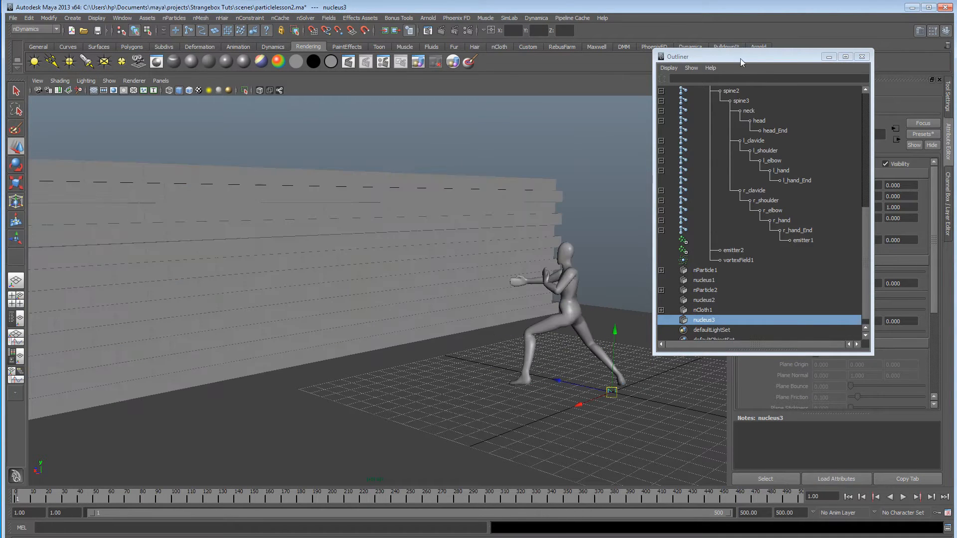
{"action": "left_click_drag", "start_coordinate": [740, 58], "coordinate": [561, 294]}
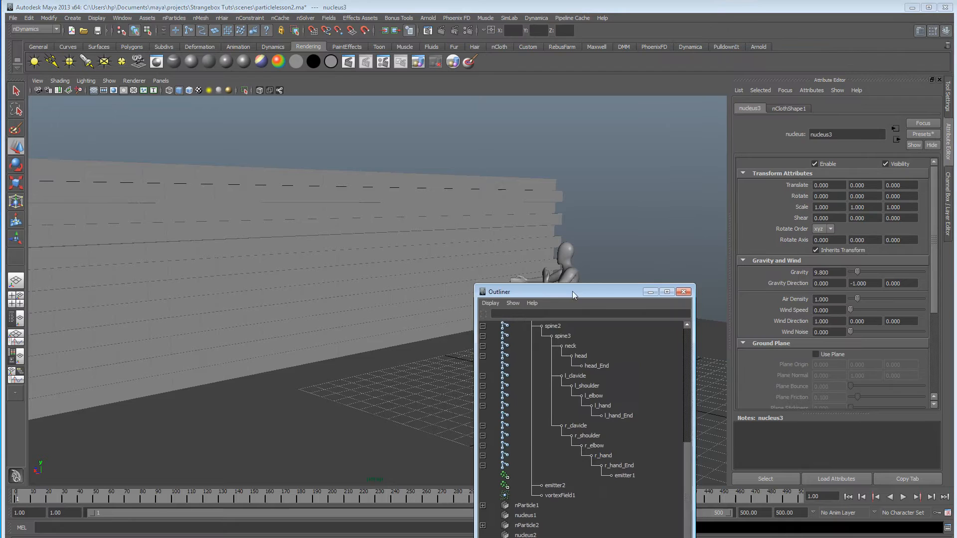
{"action": "left_click", "coordinate": [864, 283]}
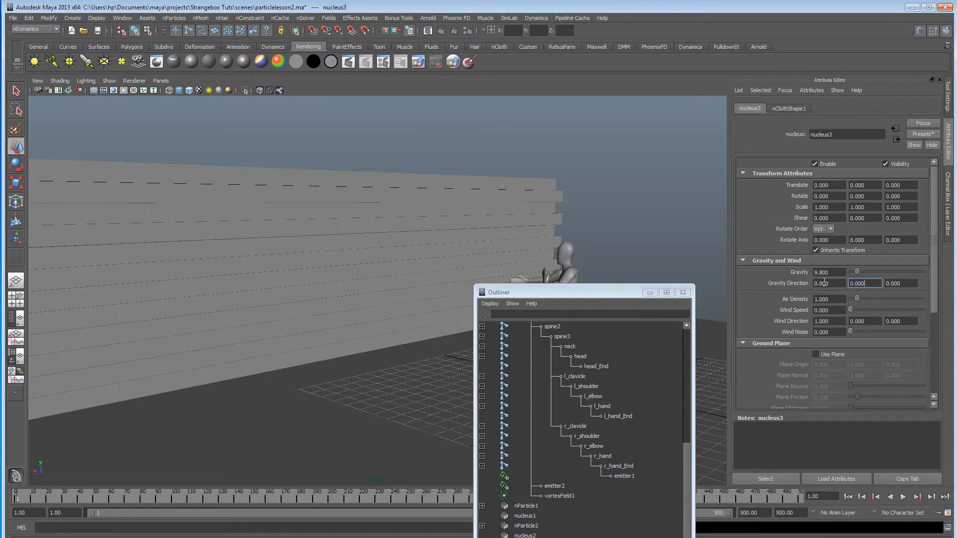
Play the simulation without wall gravity and examine how the particle blast meets the bricks.
{"action": "left_click", "coordinate": [904, 497]}
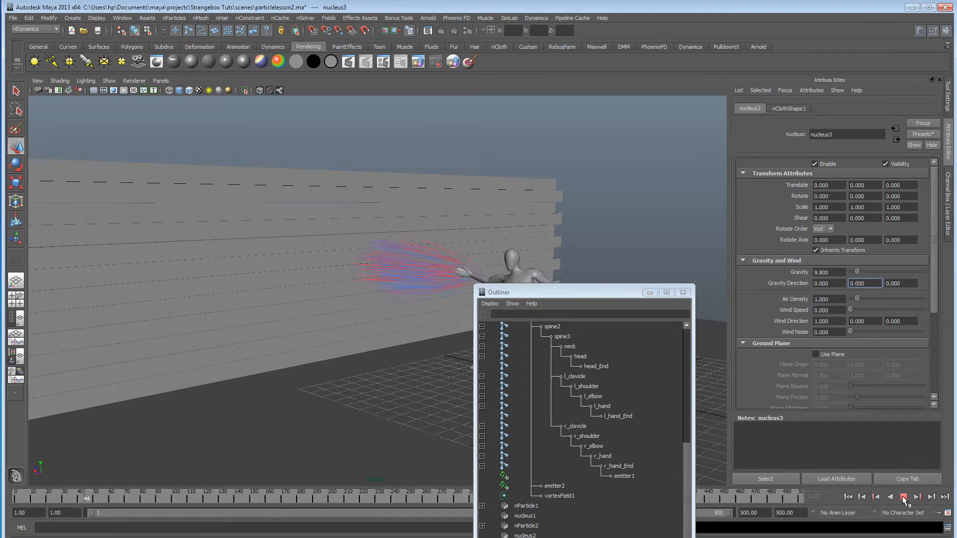
{"action": "mouse_move", "coordinate": [393, 260]}
{"action": "left_mouse_down", "text": "alt"}
{"action": "mouse_move", "coordinate": [331, 314]}
{"action": "mouse_move", "coordinate": [386, 291]}
{"action": "mouse_move", "coordinate": [279, 273]}
{"action": "mouse_move", "coordinate": [309, 271]}
{"action": "left_mouse_up", "text": "alt"}
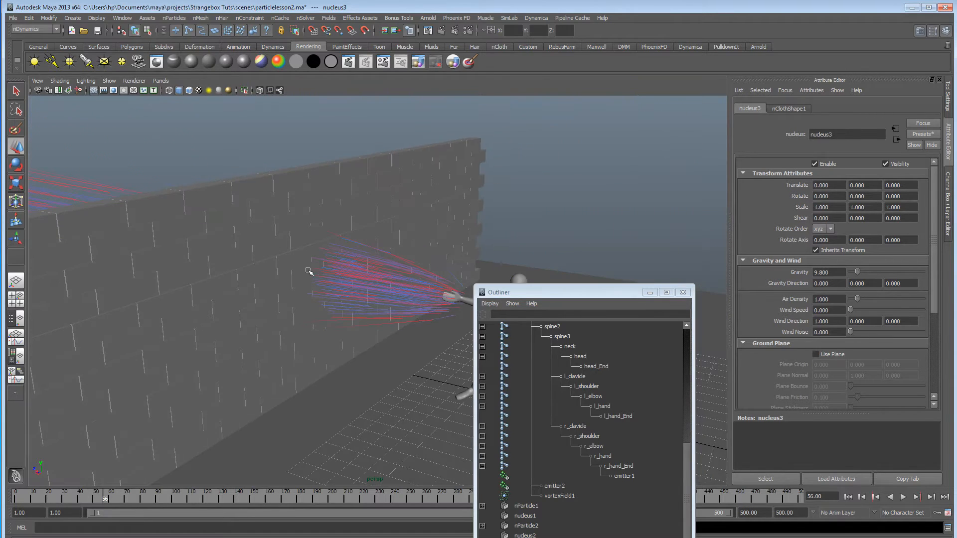
{"action": "left_click_drag", "start_coordinate": [540, 296], "coordinate": [609, 196]}
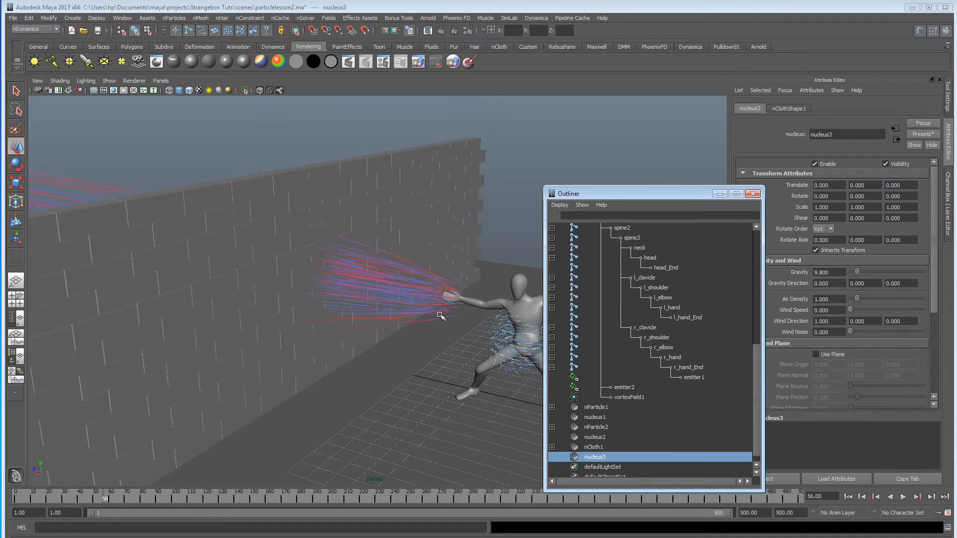
{"action": "left_click_drag", "start_coordinate": [439, 315], "coordinate": [399, 309], "text": "alt"}
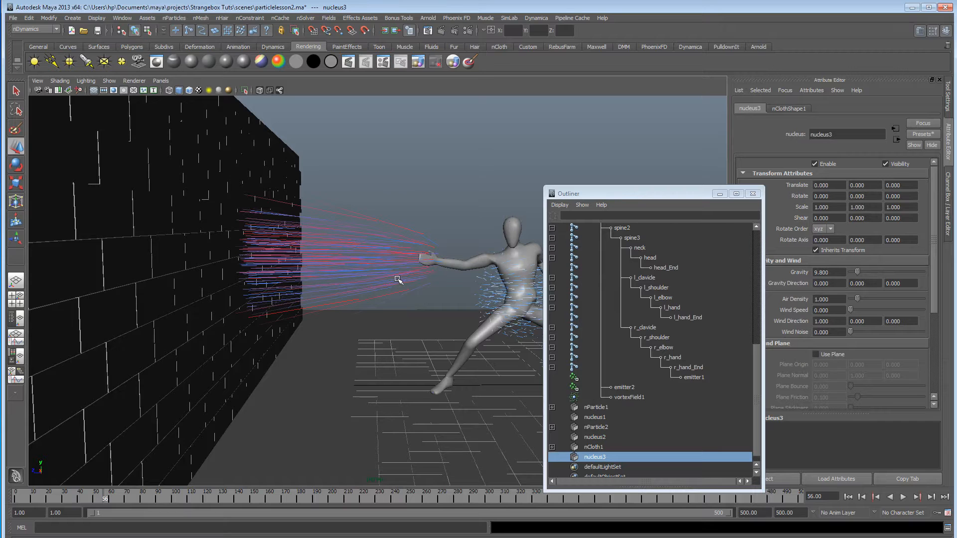
{"action": "left_click_drag", "start_coordinate": [363, 290], "coordinate": [286, 279], "text": "alt"}
Select nCloth1 and nParticle1 together and open the Dynamic Relationships Editor for them.
{"action": "left_click", "coordinate": [608, 444]}
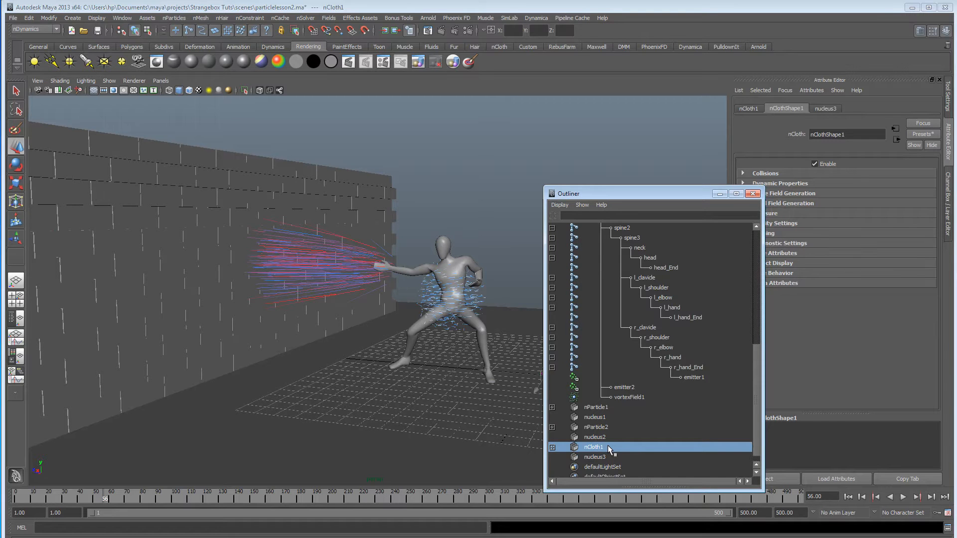
{"action": "left_click_drag", "start_coordinate": [401, 309], "coordinate": [452, 316], "text": "alt"}
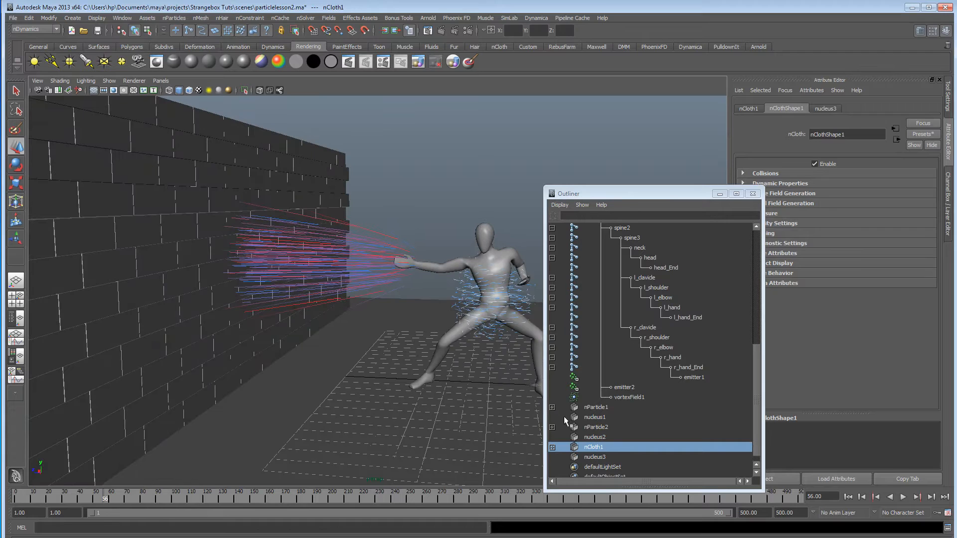
{"action": "left_click", "coordinate": [607, 447]}
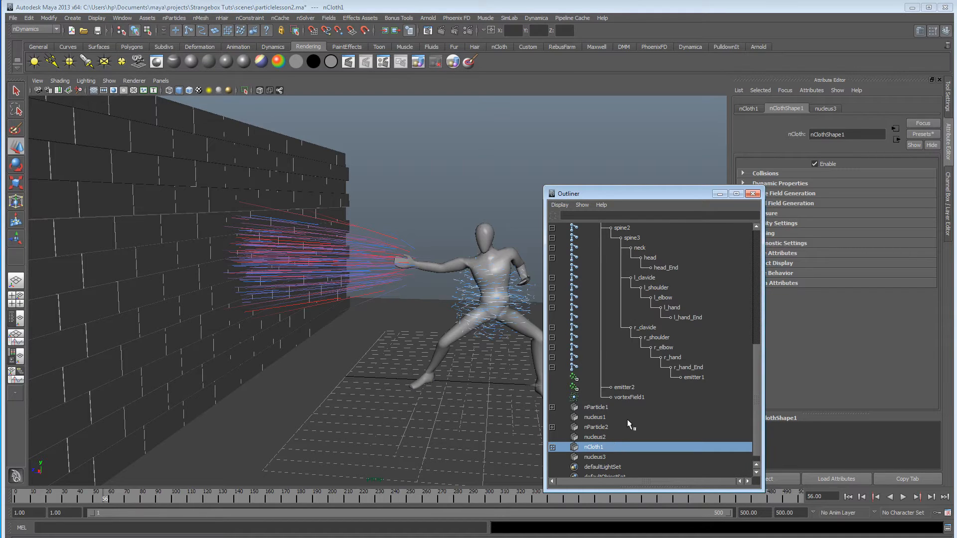
{"action": "left_click", "coordinate": [613, 406], "text": "ctrl"}
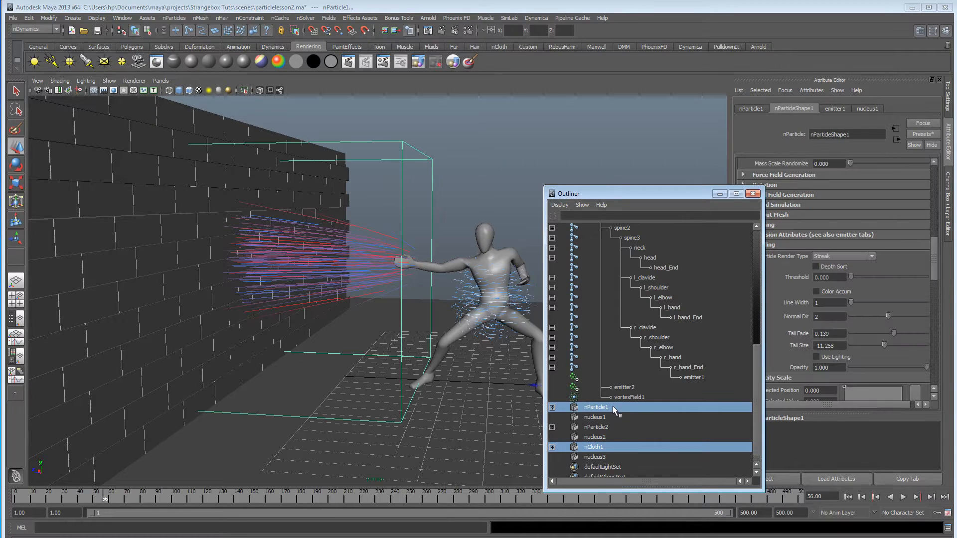
{"action": "left_click", "coordinate": [122, 18]}
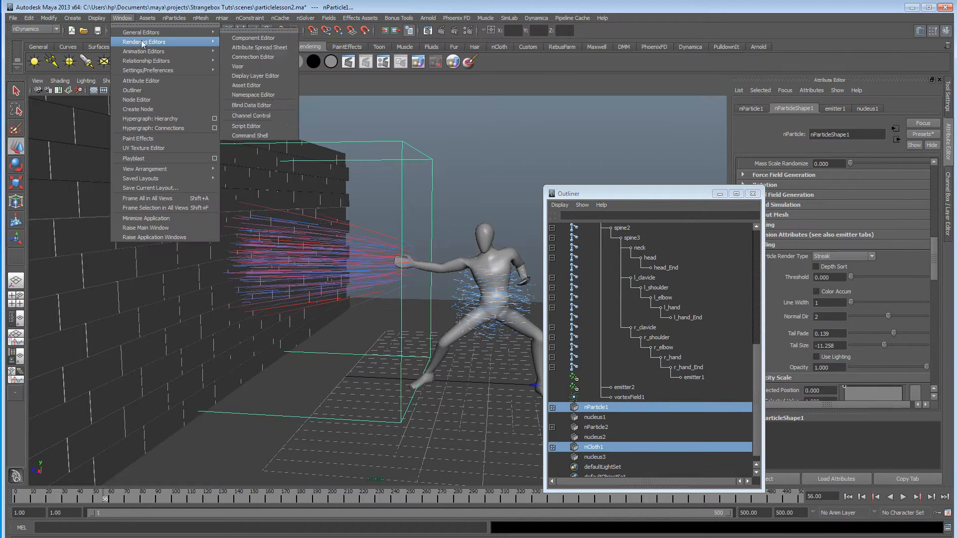
{"action": "mouse_move", "coordinate": [148, 61]}
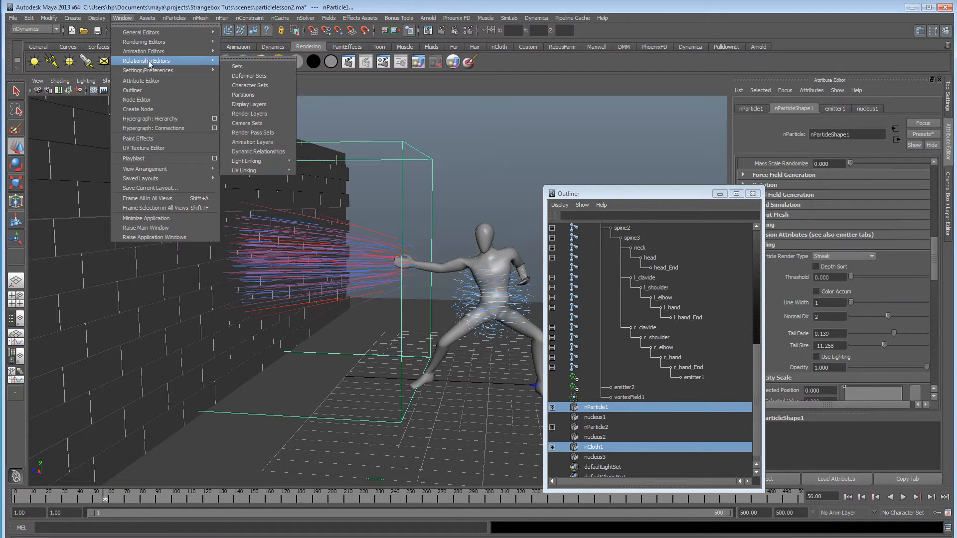
{"action": "left_click", "coordinate": [270, 151]}
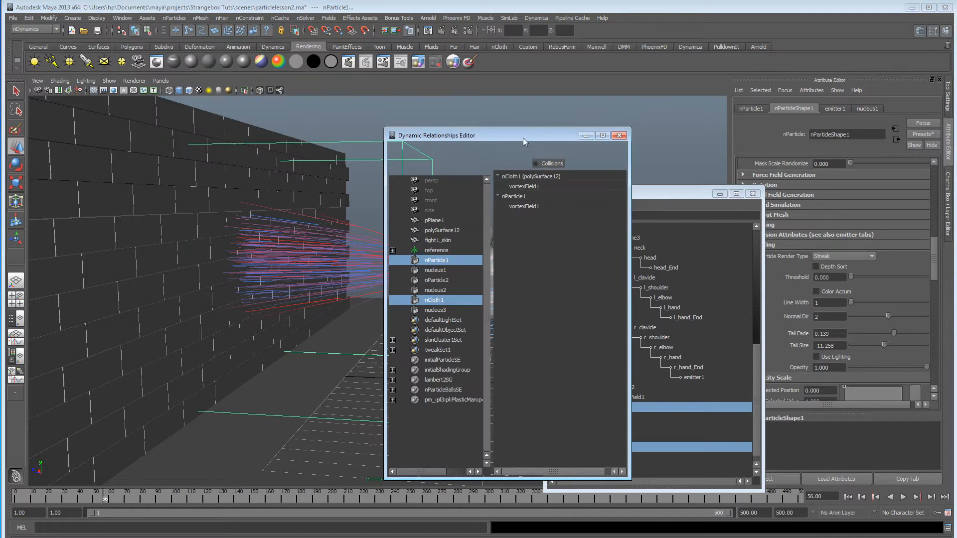
{"action": "mouse_move", "coordinate": [501, 136]}
{"action": "left_mouse_down"}
{"action": "mouse_move", "coordinate": [576, 147]}
{"action": "mouse_move", "coordinate": [421, 147]}
{"action": "left_mouse_up"}
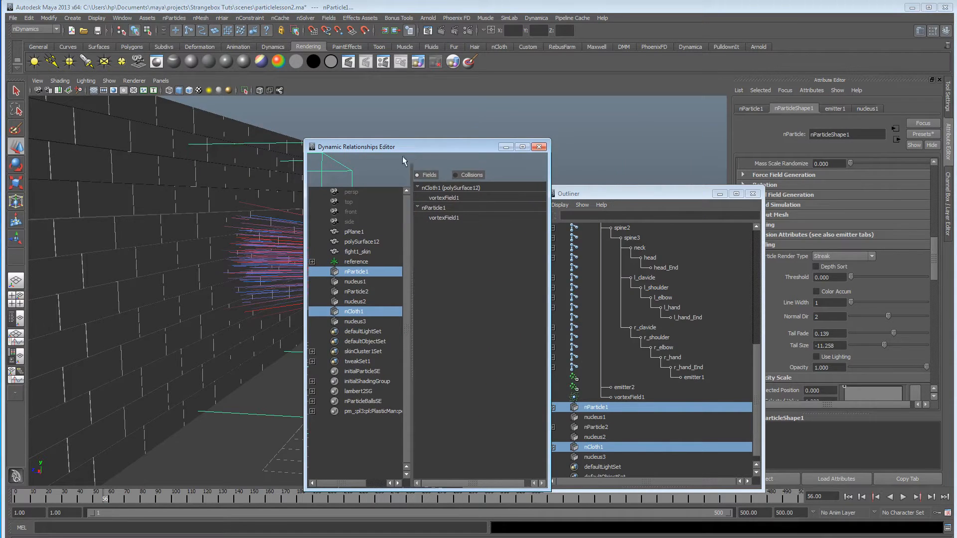
{"action": "left_click_drag", "start_coordinate": [480, 157], "coordinate": [516, 158]}
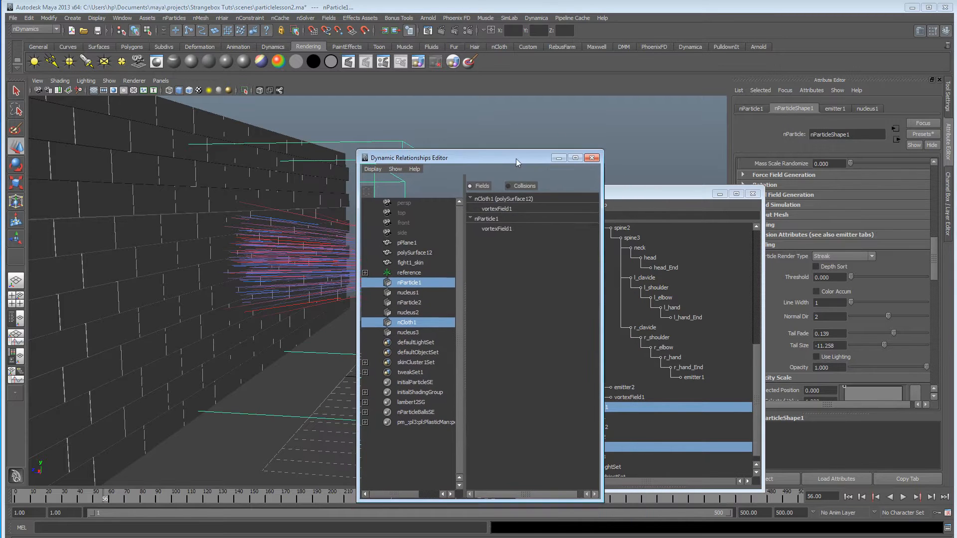
Inspect nCloth1's field, collision and overall connections in the Dynamic Relationships Editor, and move the editor out of the way.
{"action": "left_click", "coordinate": [416, 325]}
{"action": "left_click", "coordinate": [498, 209]}
{"action": "left_click", "coordinate": [499, 209]}
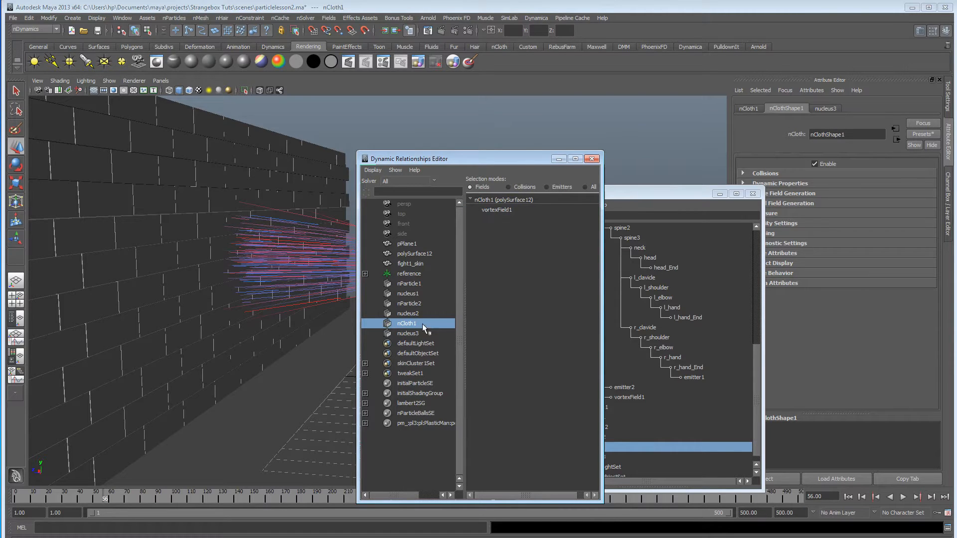
{"action": "left_click_drag", "start_coordinate": [443, 164], "coordinate": [342, 148]}
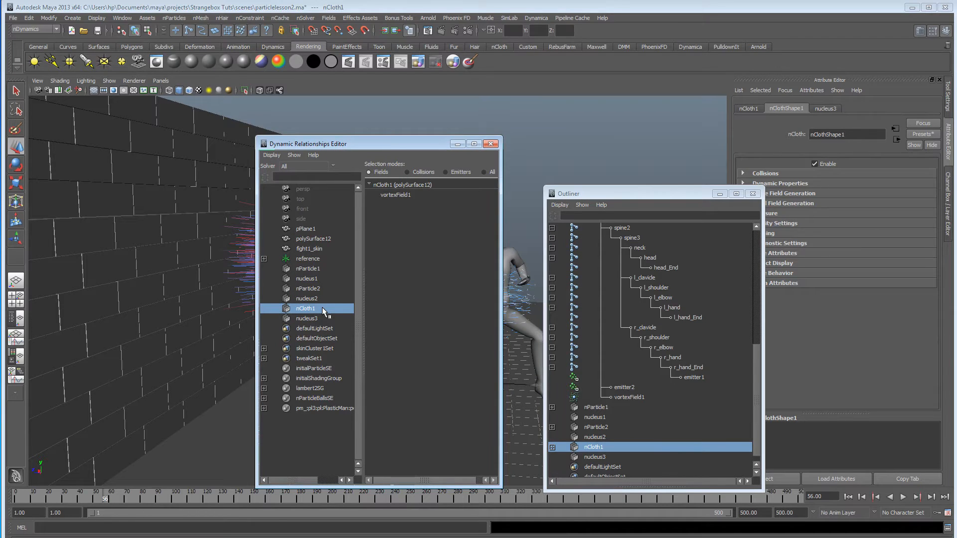
{"action": "left_click", "coordinate": [407, 172]}
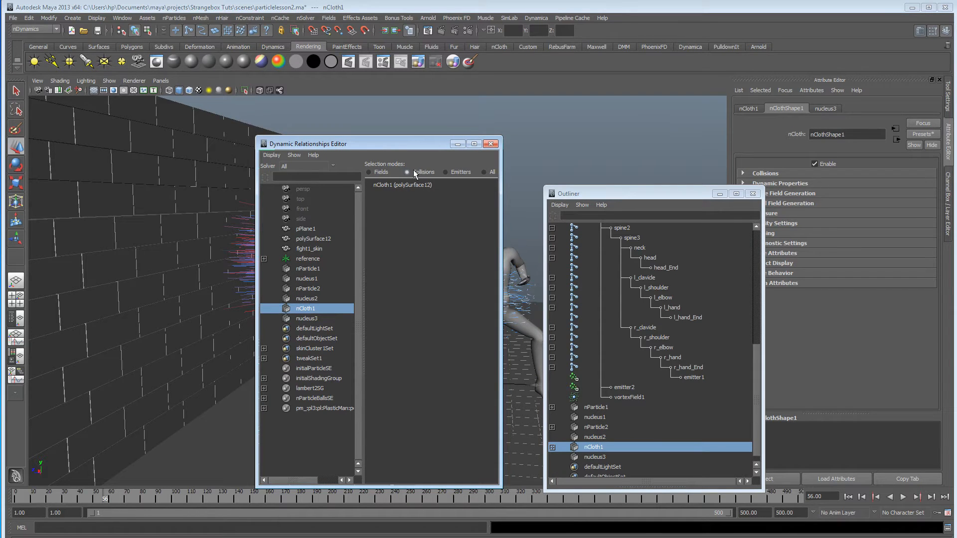
{"action": "left_click", "coordinate": [483, 172]}
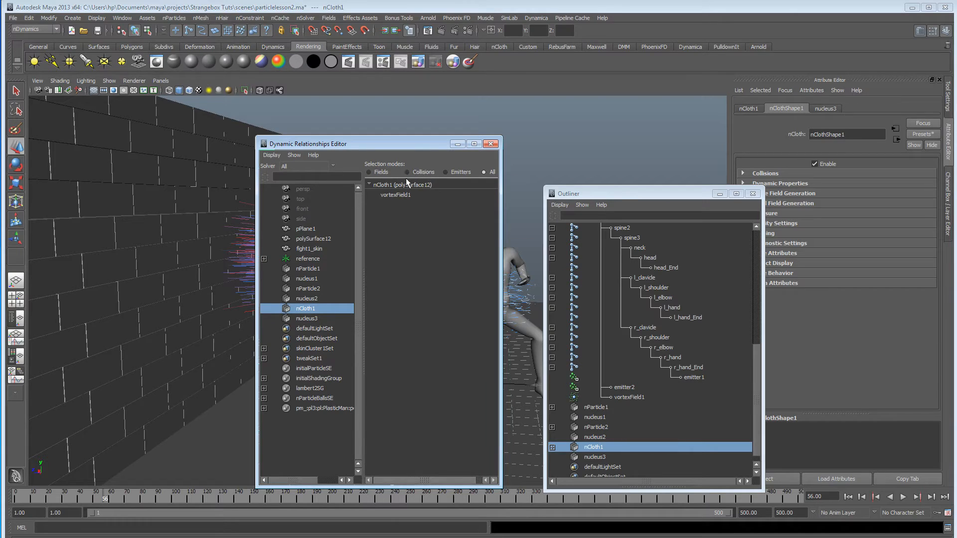
{"action": "left_click_drag", "start_coordinate": [396, 146], "coordinate": [410, 143]}
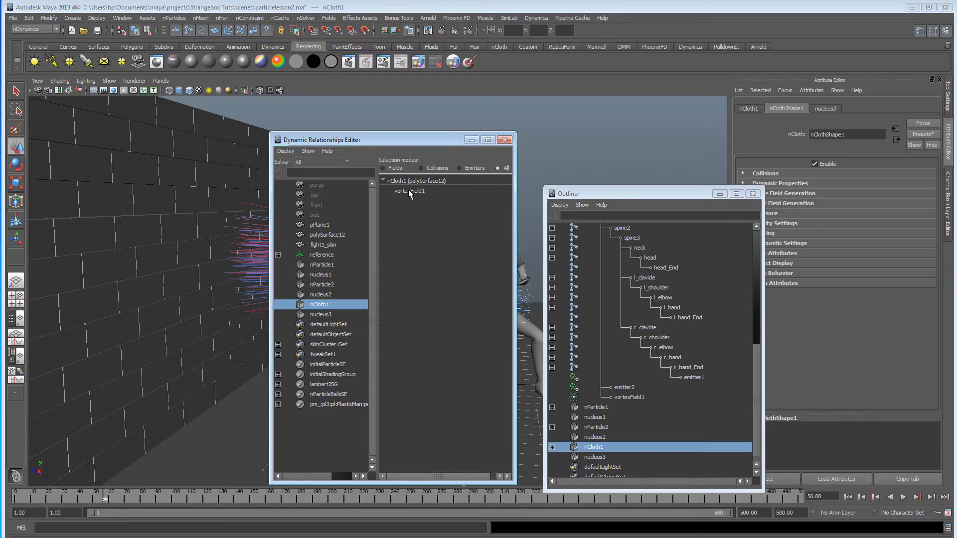
{"action": "left_click_drag", "start_coordinate": [408, 144], "coordinate": [272, 501]}
Reassign the brick wall's nCloth to the nucleus1 solver and delete the nucleus3 solver.
{"action": "left_click_drag", "start_coordinate": [377, 397], "coordinate": [474, 431], "text": "alt"}
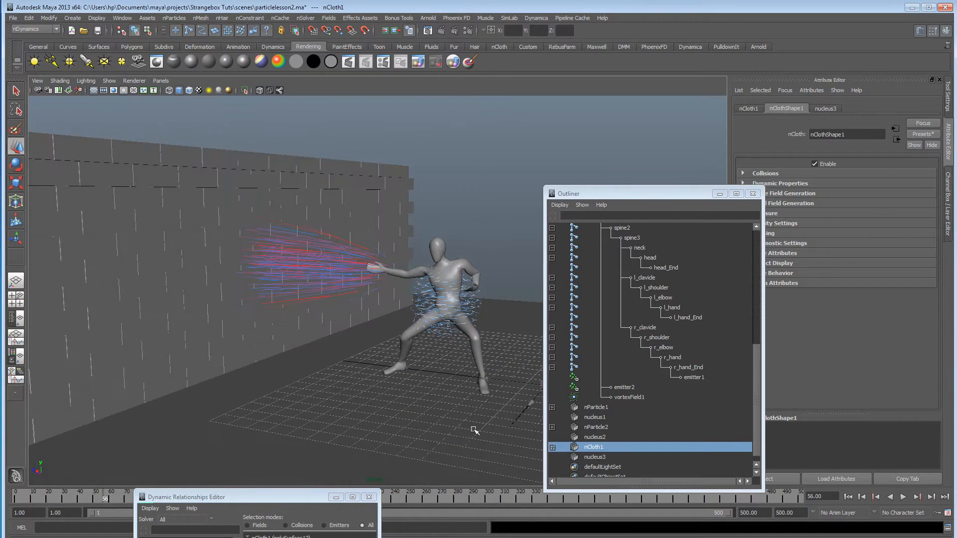
{"action": "left_click", "coordinate": [596, 448]}
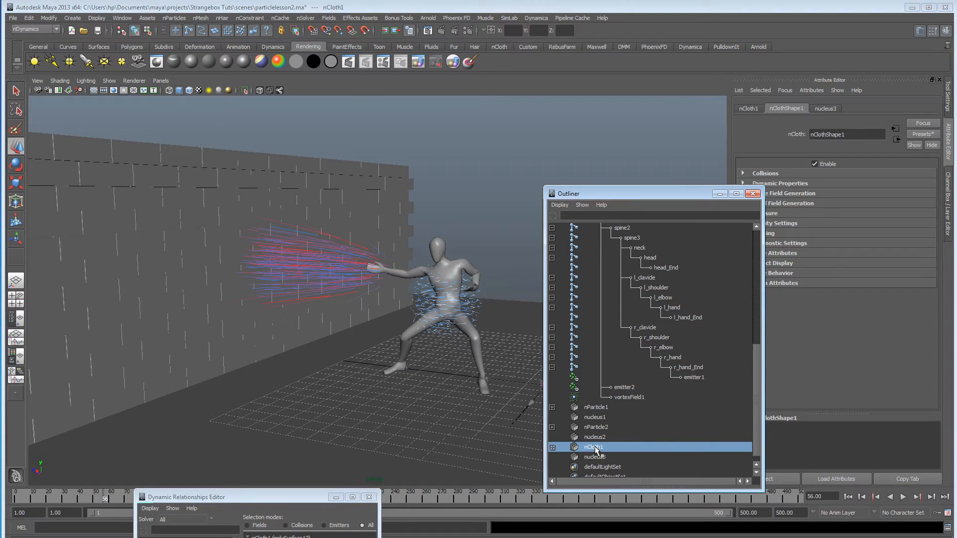
{"action": "left_click_drag", "start_coordinate": [369, 411], "coordinate": [392, 395], "text": "alt"}
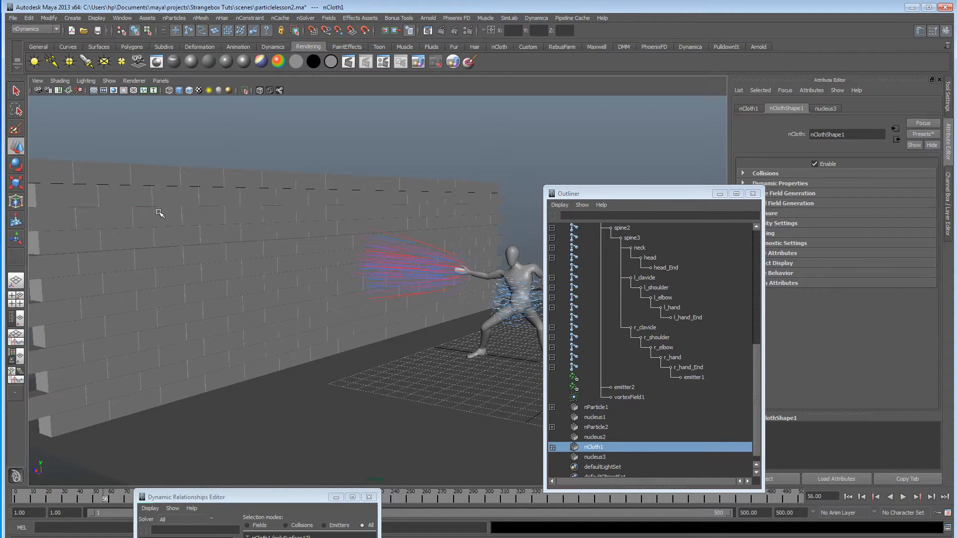
{"action": "left_click", "coordinate": [315, 215]}
{"action": "left_click", "coordinate": [302, 18]}
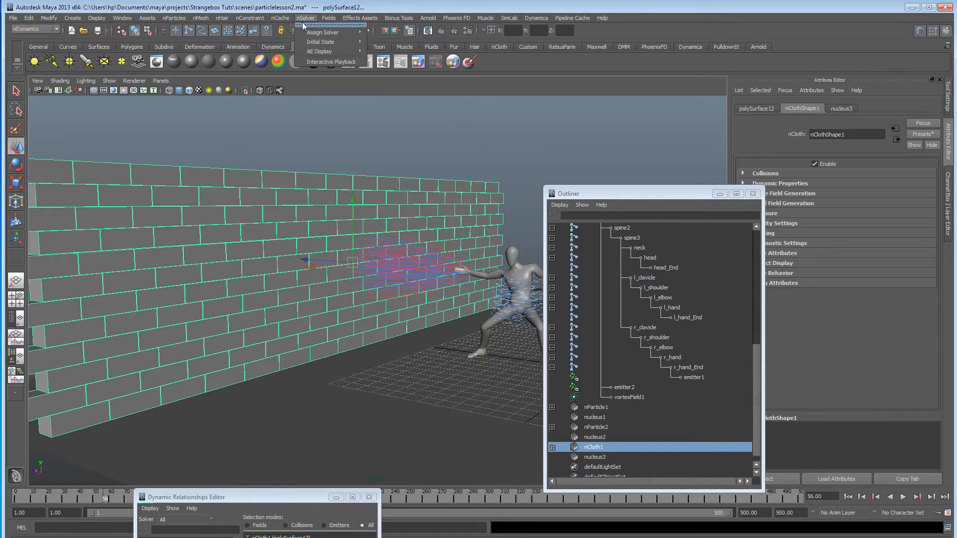
{"action": "mouse_move", "coordinate": [352, 32]}
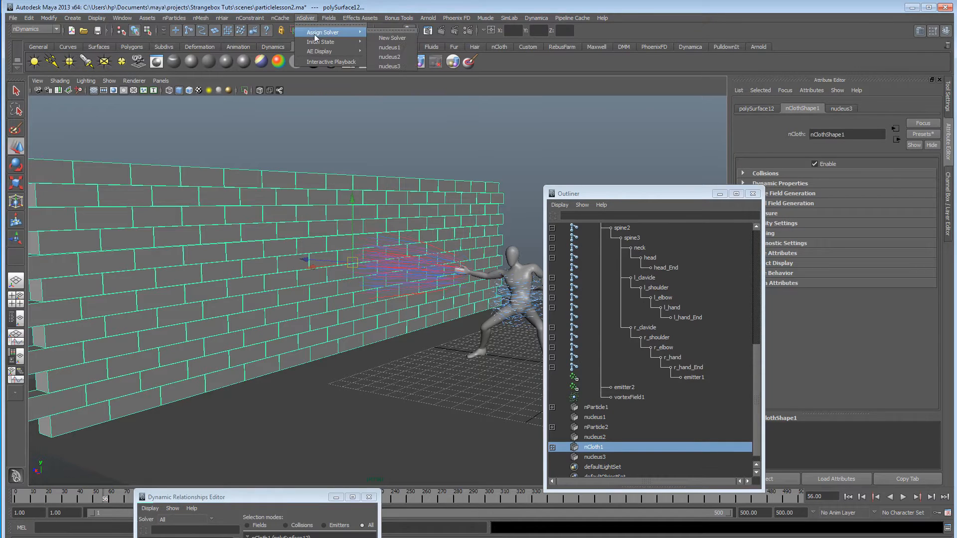
{"action": "left_click", "coordinate": [390, 47]}
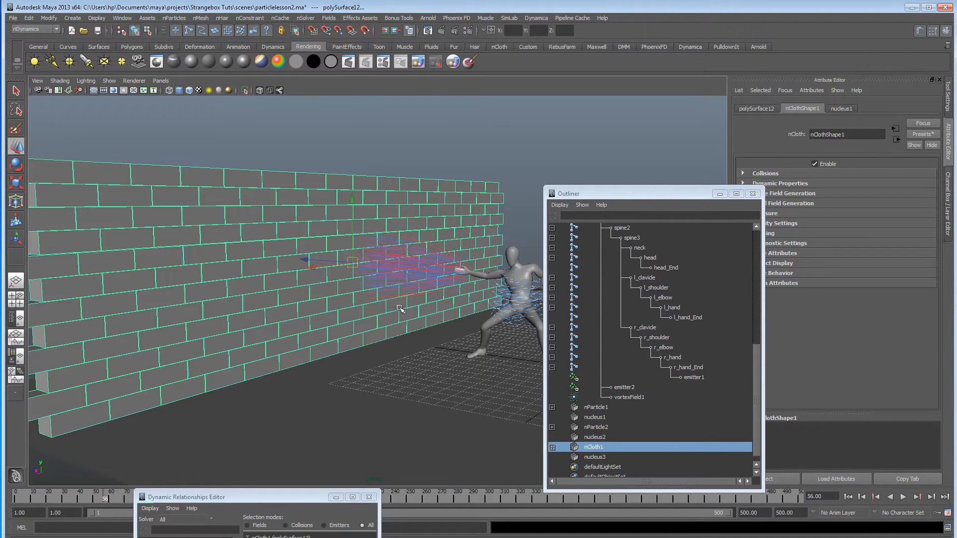
{"action": "left_click", "coordinate": [601, 457]}
{"action": "key", "text": "Delete"}
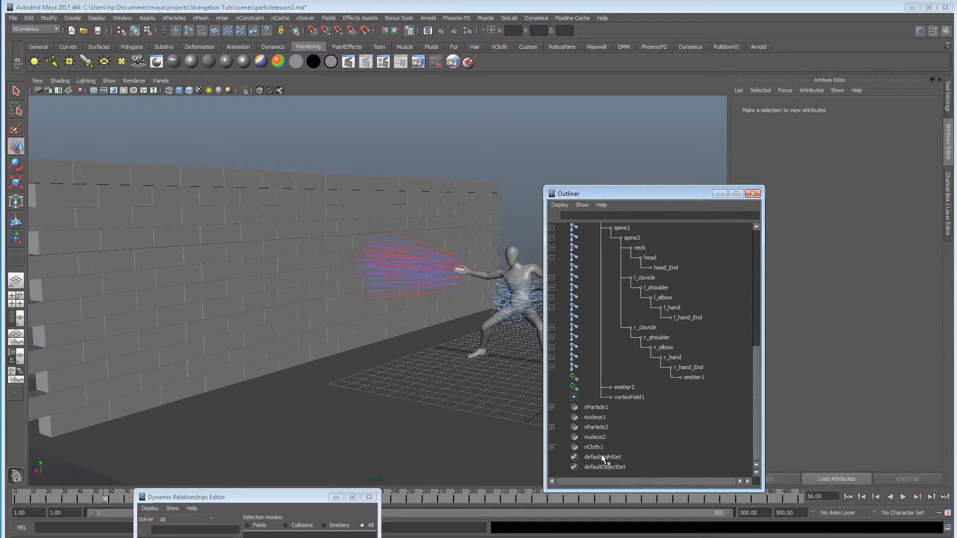
Play the simulation from the first frame and examine the particle blast breaking the wall from several angles.
{"action": "left_click", "coordinate": [862, 497]}
{"action": "left_click", "coordinate": [903, 498]}
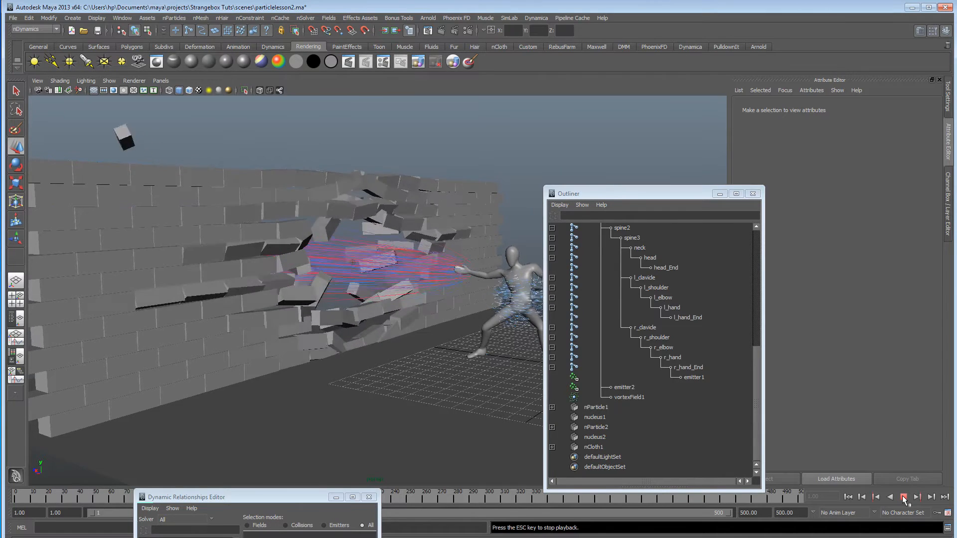
{"action": "left_click", "coordinate": [903, 498]}
{"action": "left_click_drag", "start_coordinate": [435, 318], "coordinate": [348, 320], "text": "alt"}
{"action": "right_click_drag", "start_coordinate": [349, 320], "coordinate": [533, 325], "text": "alt"}
{"action": "left_click_drag", "start_coordinate": [534, 324], "coordinate": [260, 317], "text": "alt"}
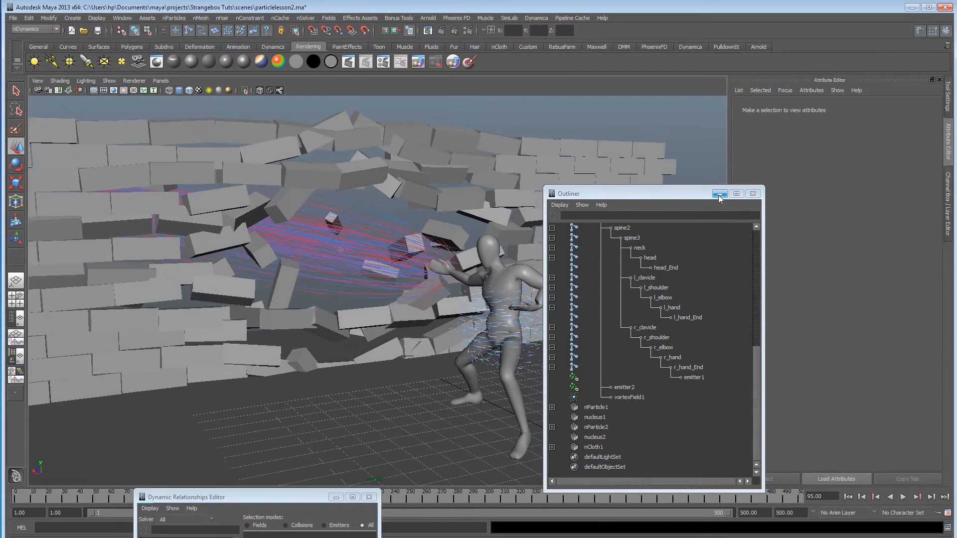
Minimize the Outliner, select the brick wall and replay the blast simulation from the first frame.
{"action": "left_click", "coordinate": [719, 194]}
{"action": "left_click_drag", "start_coordinate": [402, 261], "coordinate": [265, 162], "text": "alt"}
{"action": "left_click", "coordinate": [848, 497]}
{"action": "middle_click_drag", "start_coordinate": [409, 220], "coordinate": [488, 234], "text": "alt"}
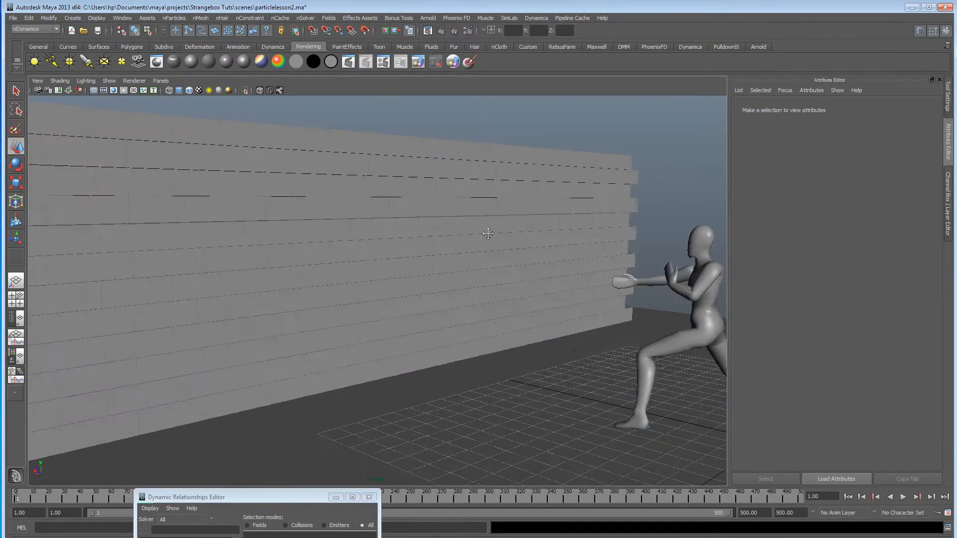
{"action": "right_click_drag", "start_coordinate": [488, 233], "coordinate": [386, 247], "text": "alt"}
{"action": "left_click_drag", "start_coordinate": [387, 247], "coordinate": [364, 248], "text": "alt"}
{"action": "left_click", "coordinate": [367, 250]}
{"action": "left_click_drag", "start_coordinate": [448, 252], "coordinate": [473, 264], "text": "alt"}
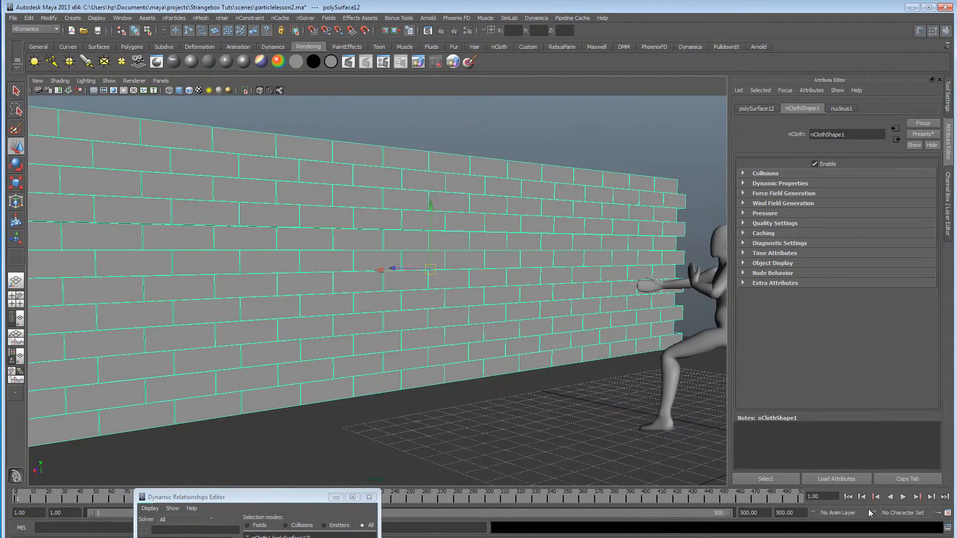
{"action": "left_click", "coordinate": [903, 498]}
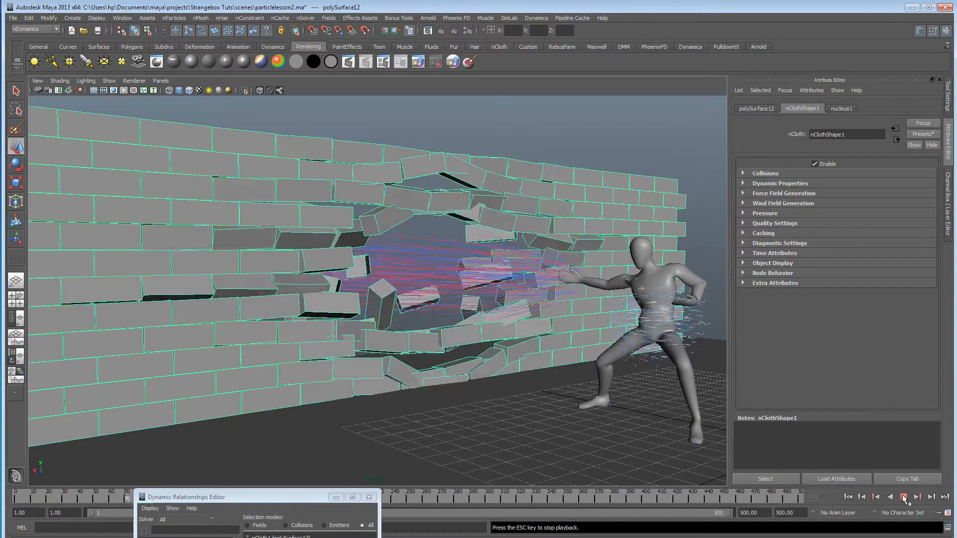
{"action": "left_click", "coordinate": [903, 497]}
Make the ground plane pPlane1 an nCloth passive collider, replay the simulation and return to the first frame.
{"action": "mouse_move", "coordinate": [466, 409]}
{"action": "left_mouse_down", "text": "alt"}
{"action": "mouse_move", "coordinate": [436, 411]}
{"action": "mouse_move", "coordinate": [471, 413]}
{"action": "left_mouse_up", "text": "alt"}
{"action": "left_click", "coordinate": [477, 417]}
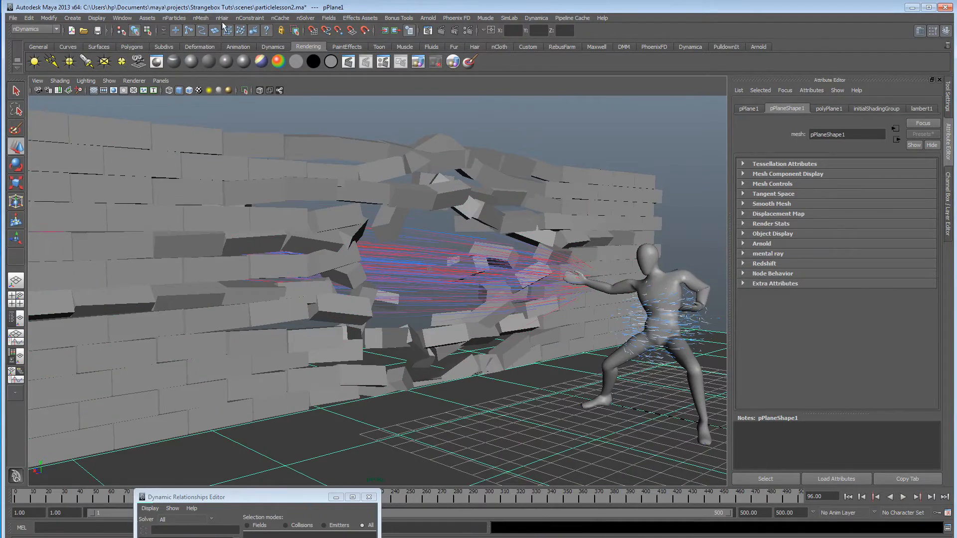
{"action": "left_click", "coordinate": [201, 18]}
{"action": "left_click", "coordinate": [215, 40]}
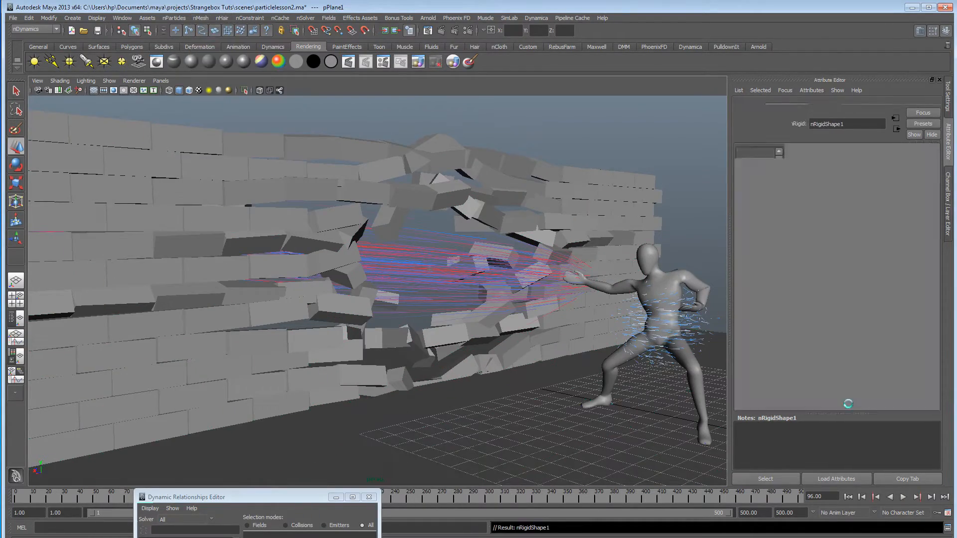
{"action": "left_click", "coordinate": [848, 497]}
{"action": "left_click", "coordinate": [903, 497]}
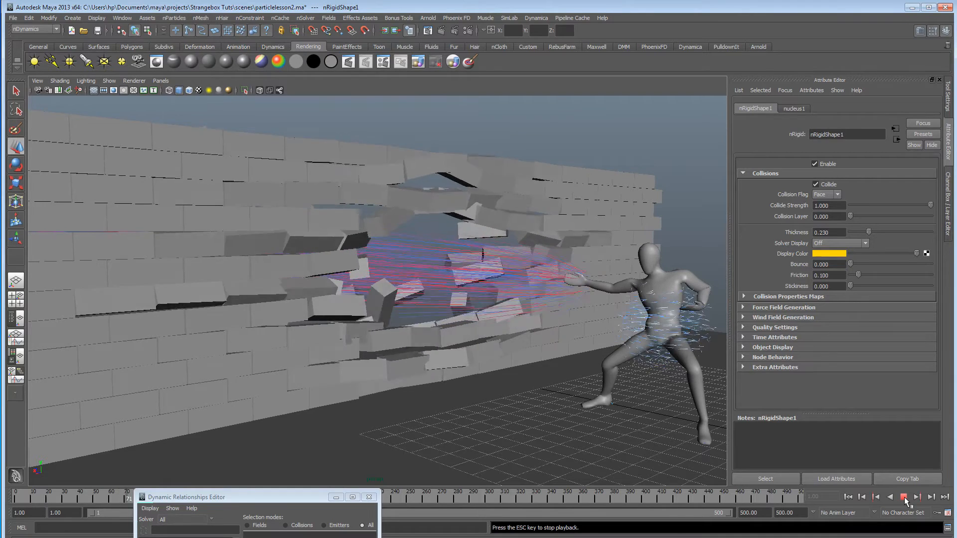
{"action": "left_click", "coordinate": [903, 497]}
{"action": "left_click", "coordinate": [848, 497]}
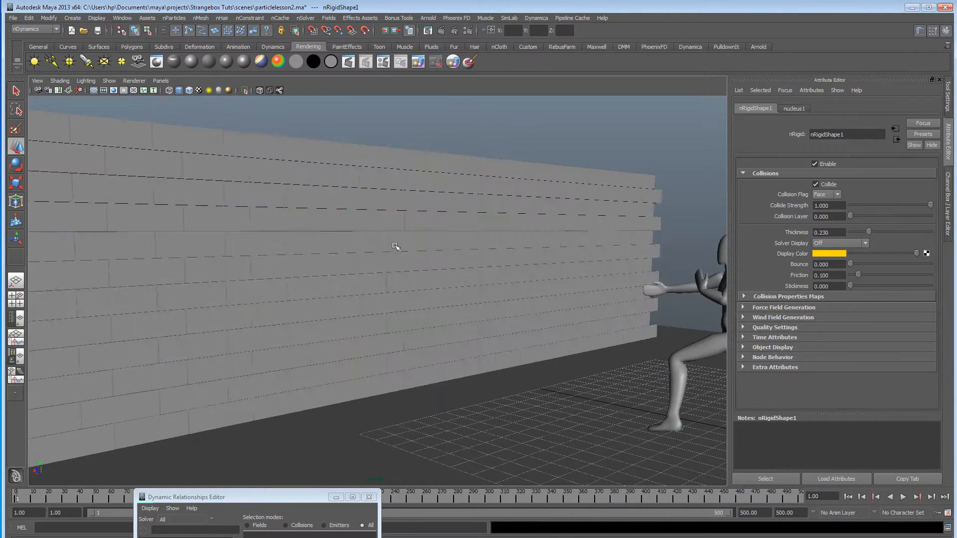
Select the brick wall and display its nCloth Self Collision Thickness to inspect it up close.
{"action": "left_click", "coordinate": [393, 245]}
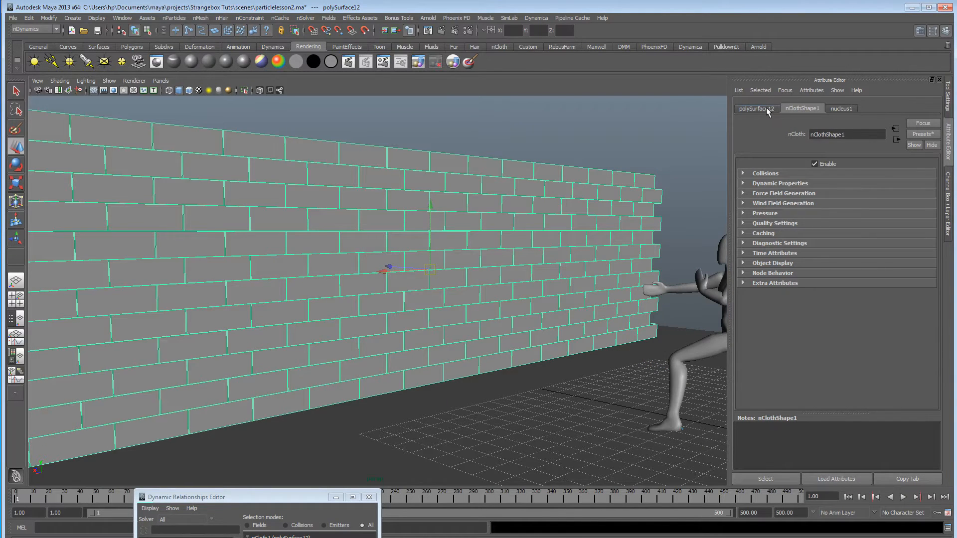
{"action": "left_click", "coordinate": [765, 173]}
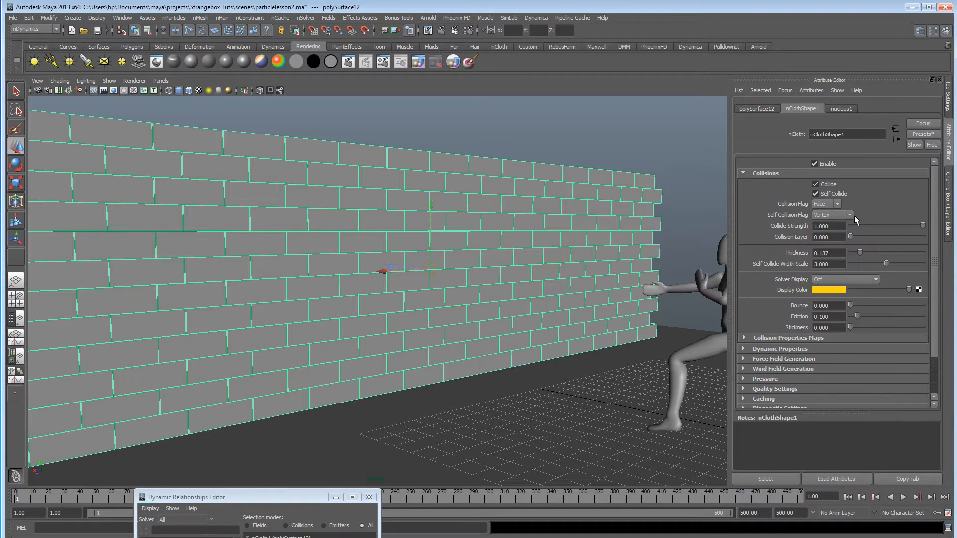
{"action": "left_click", "coordinate": [843, 280]}
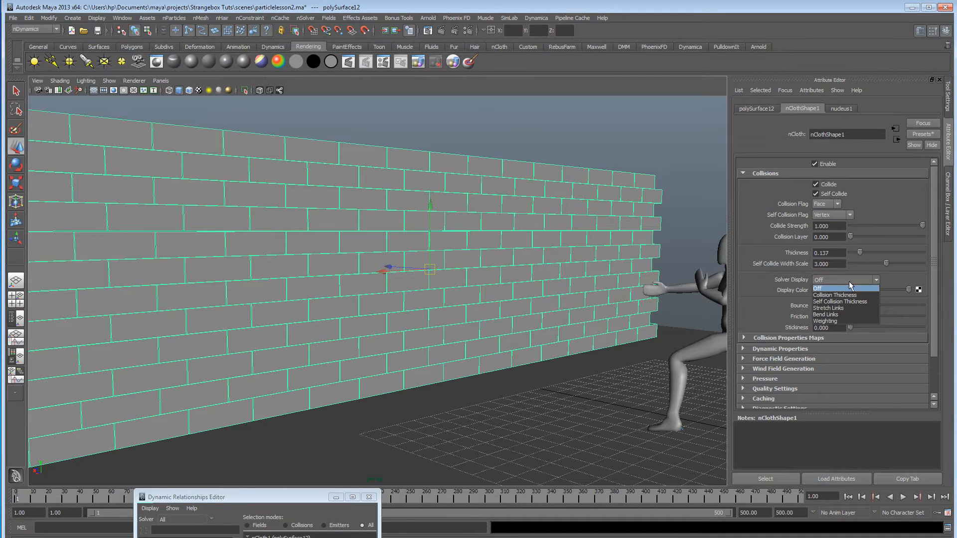
{"action": "left_click", "coordinate": [847, 301]}
{"action": "left_click_drag", "start_coordinate": [321, 277], "coordinate": [382, 280], "text": "alt"}
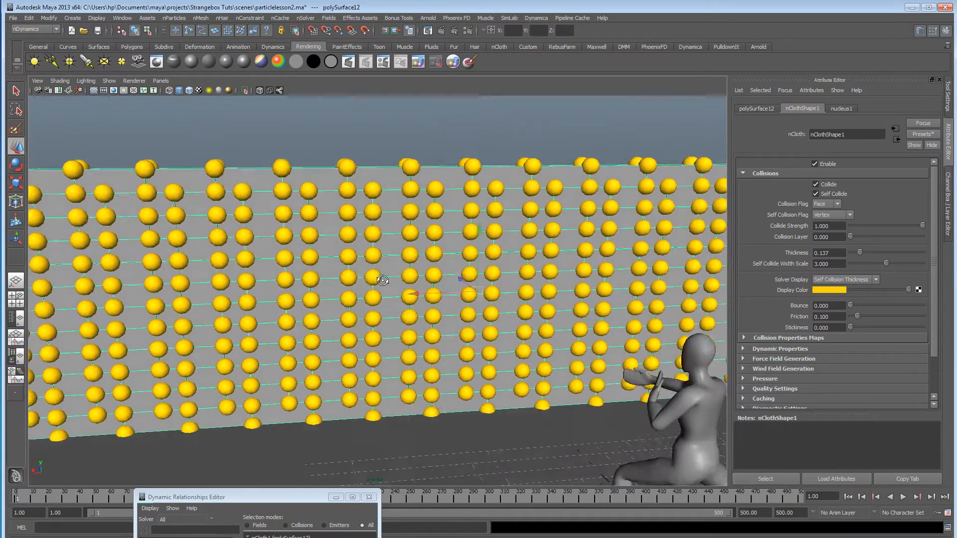
{"action": "scroll", "coordinate": [449, 282], "scroll_direction": "up", "scroll_amount": 5}
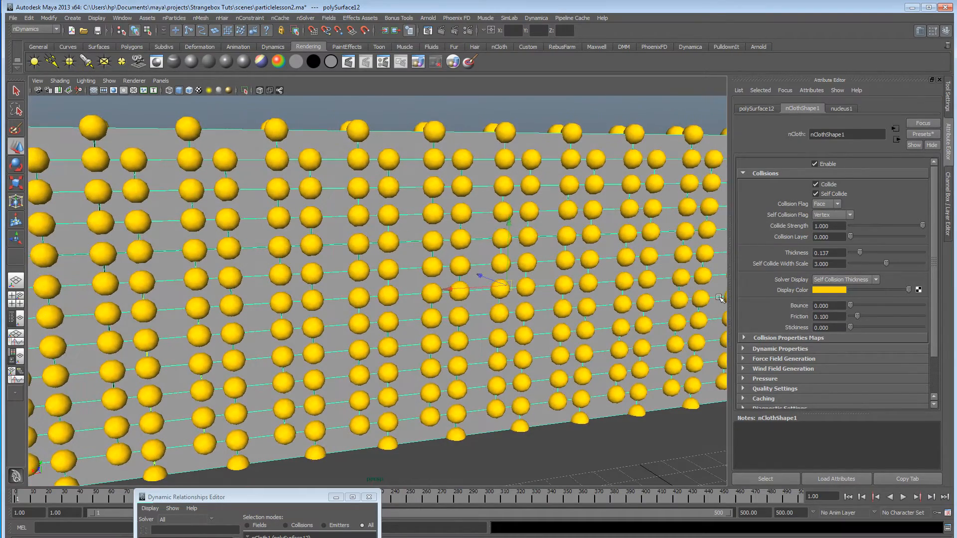
Set the wall's Self Collision Flag to Full Surface and switch its Solver Display to Off.
{"action": "left_click", "coordinate": [829, 216]}
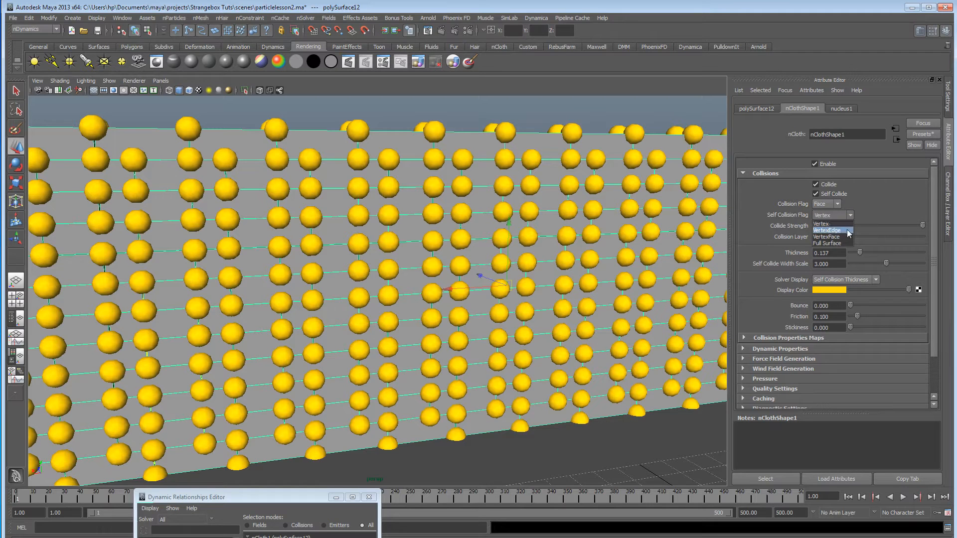
{"action": "left_click", "coordinate": [844, 242]}
{"action": "left_click", "coordinate": [845, 279]}
{"action": "left_click", "coordinate": [842, 288]}
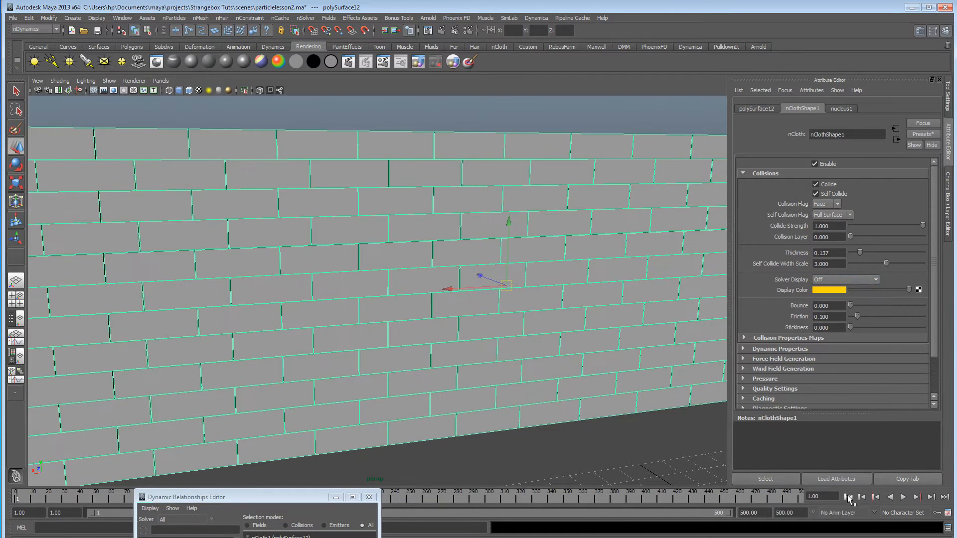
Display the wall's Self Collision Thickness, reduce its Thickness to 0.007, and switch Solver Display to Off.
{"action": "left_click", "coordinate": [845, 279]}
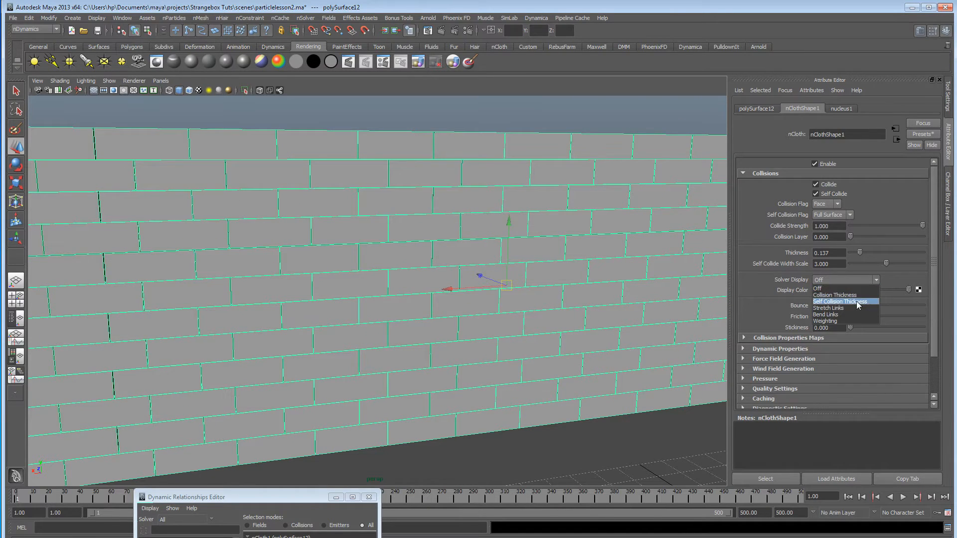
{"action": "left_click", "coordinate": [856, 302]}
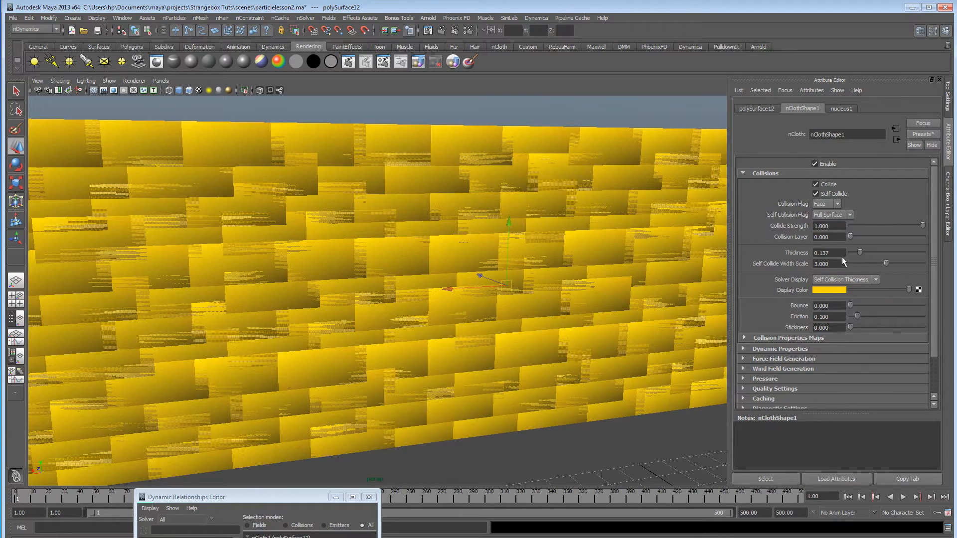
{"action": "left_click_drag", "start_coordinate": [860, 252], "coordinate": [851, 253]}
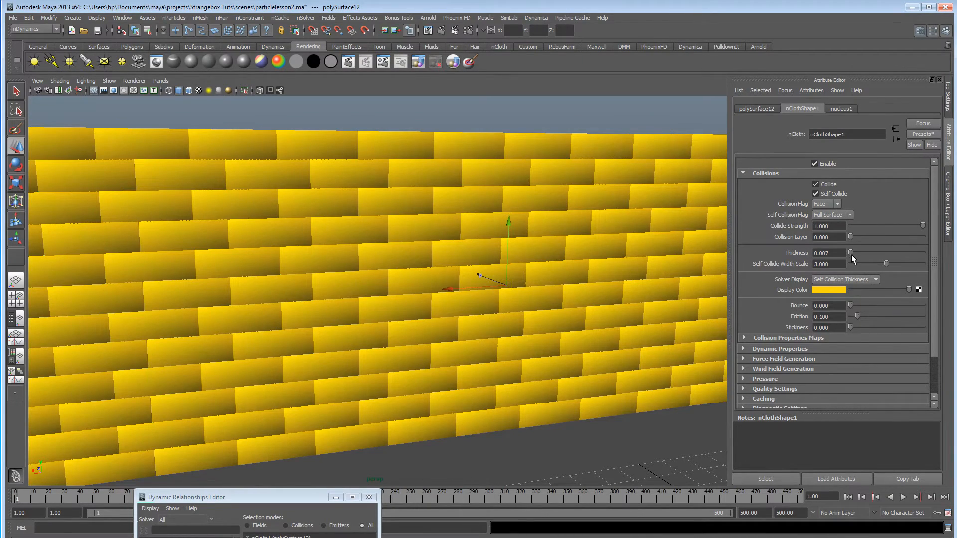
{"action": "left_click", "coordinate": [838, 282]}
{"action": "left_click", "coordinate": [838, 286]}
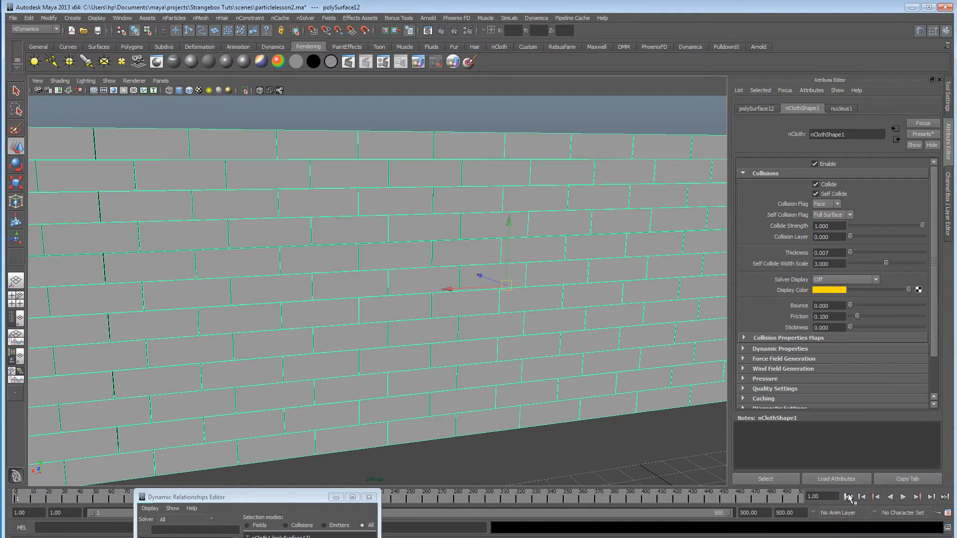
Play the simulation twice from the first frame and examine how the bricks break apart.
{"action": "left_click", "coordinate": [903, 497]}
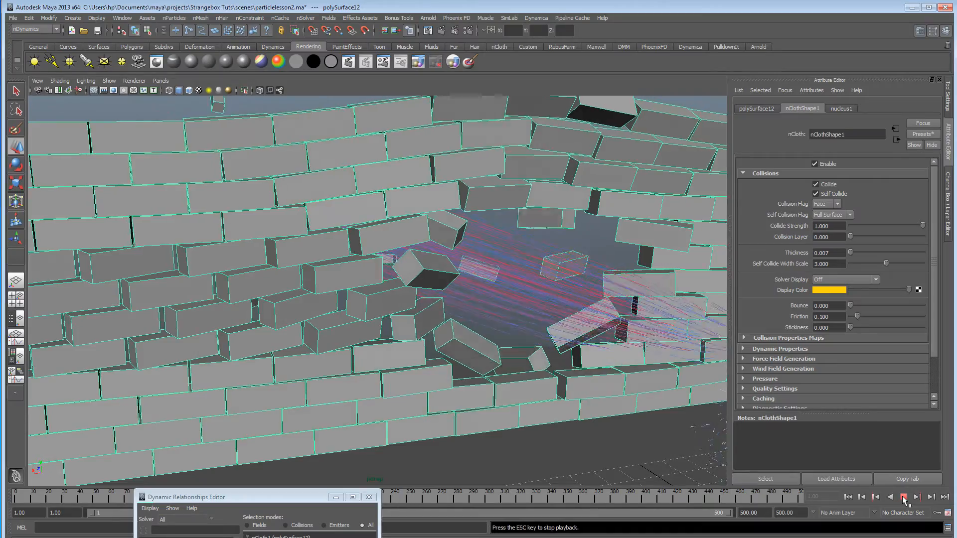
{"action": "left_click", "coordinate": [904, 497]}
{"action": "left_click_drag", "start_coordinate": [474, 290], "coordinate": [416, 340], "text": "alt"}
{"action": "scroll", "coordinate": [552, 301], "scroll_direction": "down", "scroll_amount": 5}
{"action": "scroll", "coordinate": [551, 301], "scroll_direction": "up", "scroll_amount": 3}
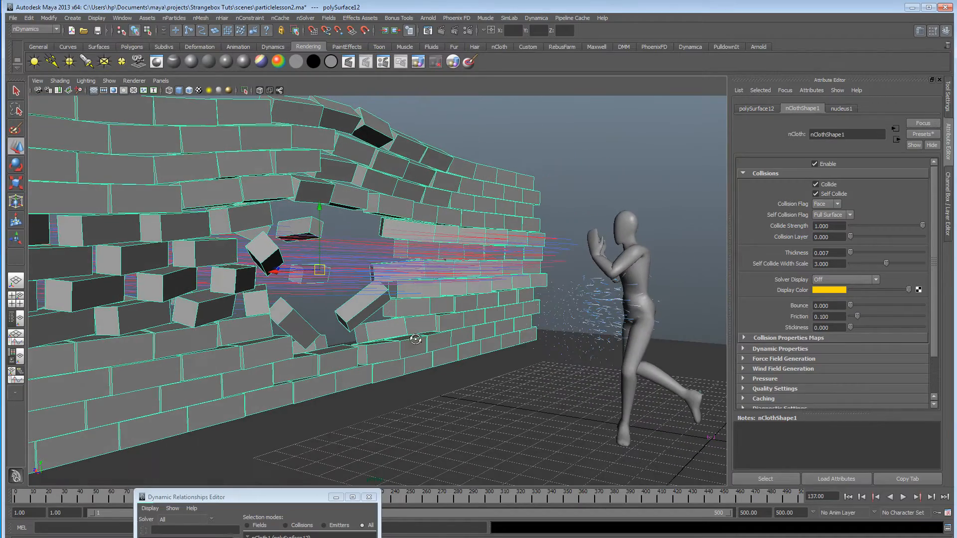
{"action": "left_click", "coordinate": [849, 497]}
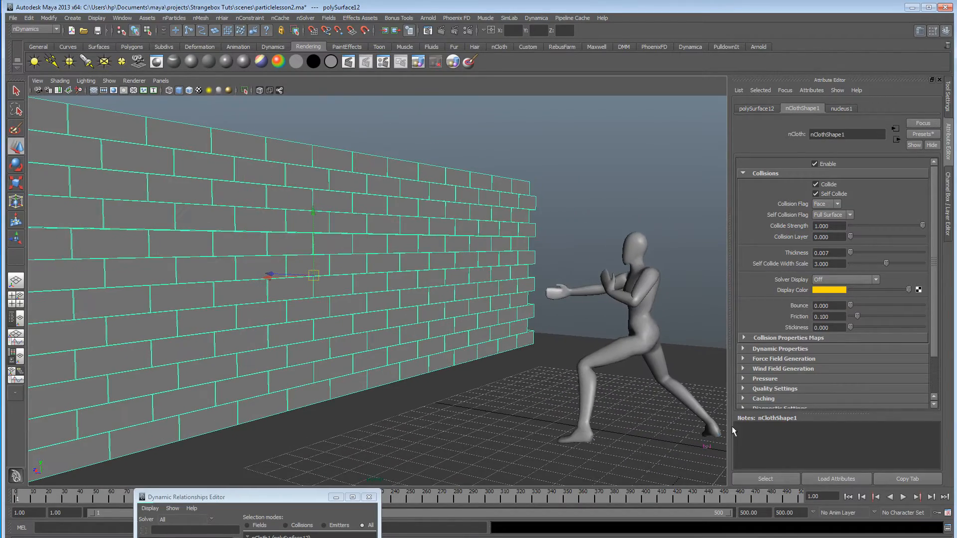
{"action": "left_click", "coordinate": [904, 497]}
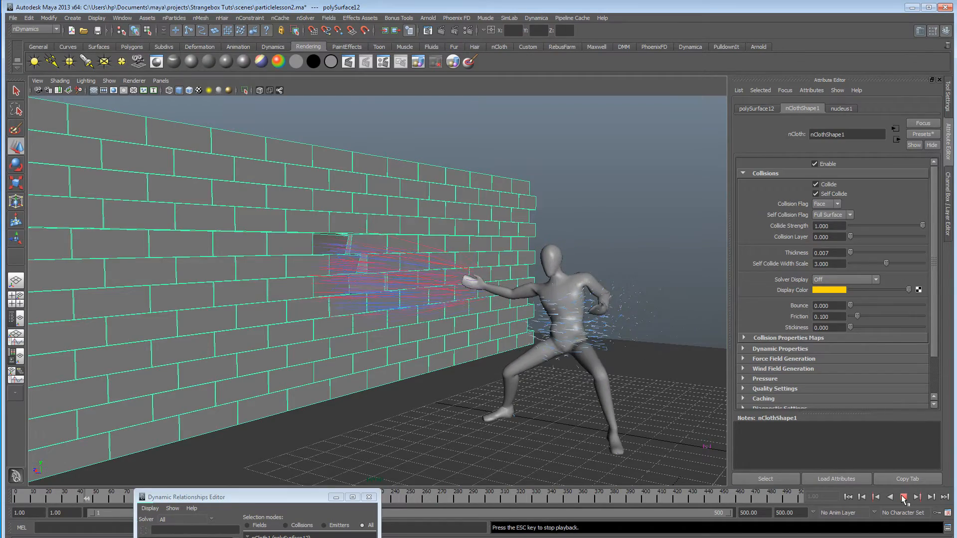
{"action": "key", "text": "Escape"}
Select nParticle1 and examine from several angles where the blast hits the wall.
{"action": "left_click_drag", "start_coordinate": [341, 314], "coordinate": [390, 317], "text": "alt"}
{"action": "right_click_drag", "start_coordinate": [401, 268], "coordinate": [489, 274], "text": "alt"}
{"action": "left_click", "coordinate": [400, 268]}
{"action": "mouse_move", "coordinate": [422, 290]}
{"action": "left_mouse_down", "text": "alt"}
{"action": "mouse_move", "coordinate": [402, 294]}
{"action": "mouse_move", "coordinate": [438, 291]}
{"action": "left_mouse_up", "text": "alt"}
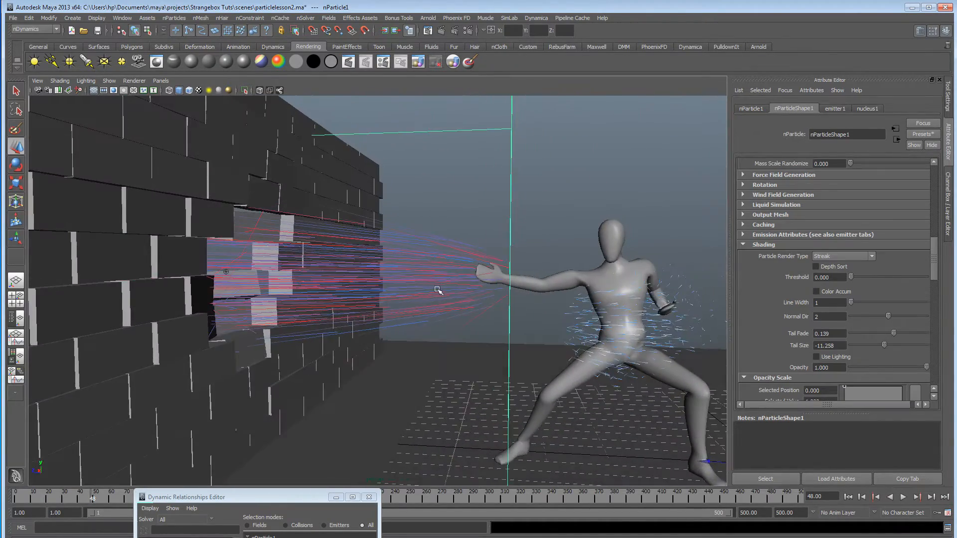
{"action": "middle_click_drag", "start_coordinate": [438, 290], "coordinate": [417, 289], "text": "alt"}
{"action": "left_click_drag", "start_coordinate": [416, 289], "coordinate": [406, 291], "text": "alt"}
{"action": "middle_click_drag", "start_coordinate": [406, 291], "coordinate": [402, 290], "text": "alt"}
{"action": "mouse_move", "coordinate": [403, 290]}
{"action": "left_mouse_down", "text": "alt"}
{"action": "mouse_move", "coordinate": [421, 288]}
{"action": "mouse_move", "coordinate": [393, 284]}
{"action": "left_mouse_up", "text": "alt"}
Select the brick wall and raise the Gravity of its nucleus1 solver to 11.034.
{"action": "left_click", "coordinate": [144, 167]}
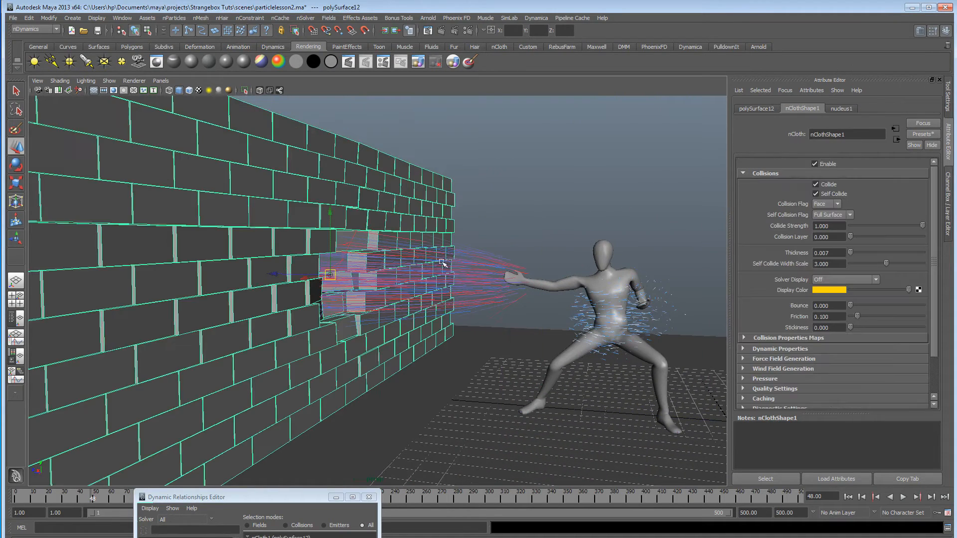
{"action": "left_click", "coordinate": [842, 108]}
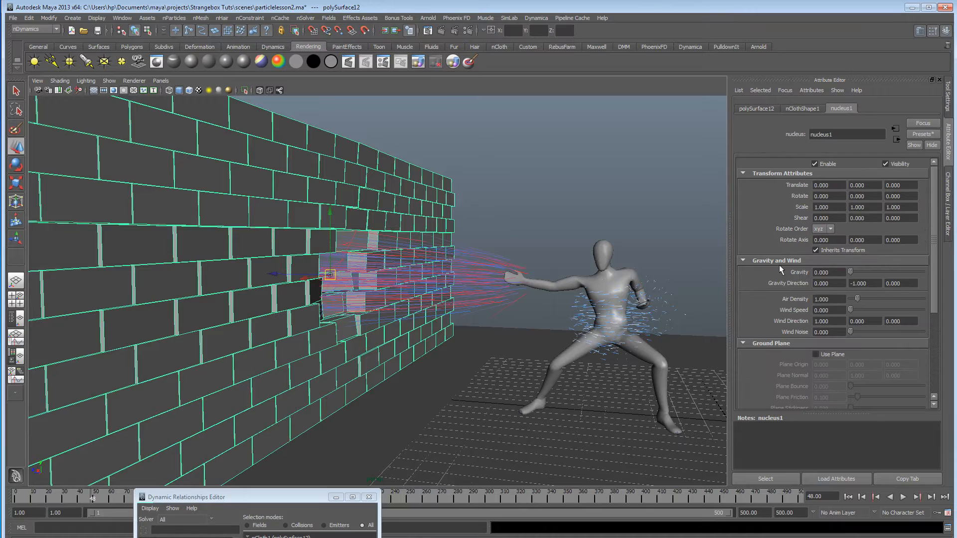
{"action": "left_click_drag", "start_coordinate": [860, 270], "coordinate": [860, 272]}
Replay the simulation from the first frame to check how gravity affects the wall and particles.
{"action": "left_click", "coordinate": [847, 497]}
{"action": "left_click", "coordinate": [903, 497]}
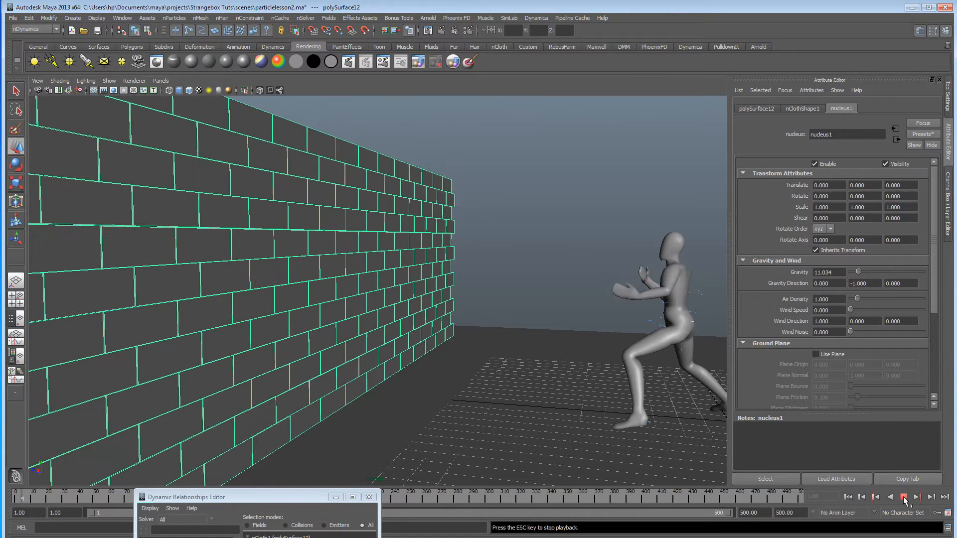
{"action": "left_click", "coordinate": [904, 496]}
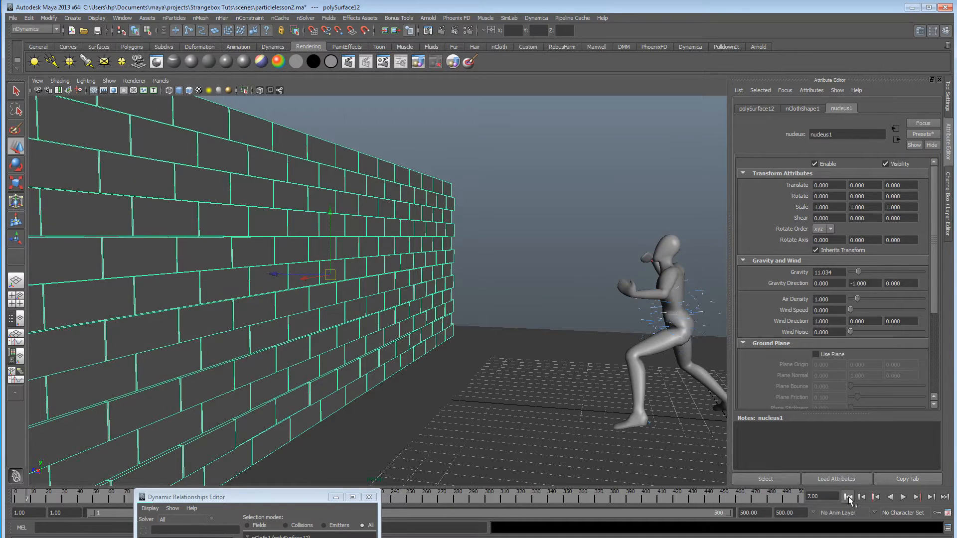
{"action": "left_click", "coordinate": [847, 497]}
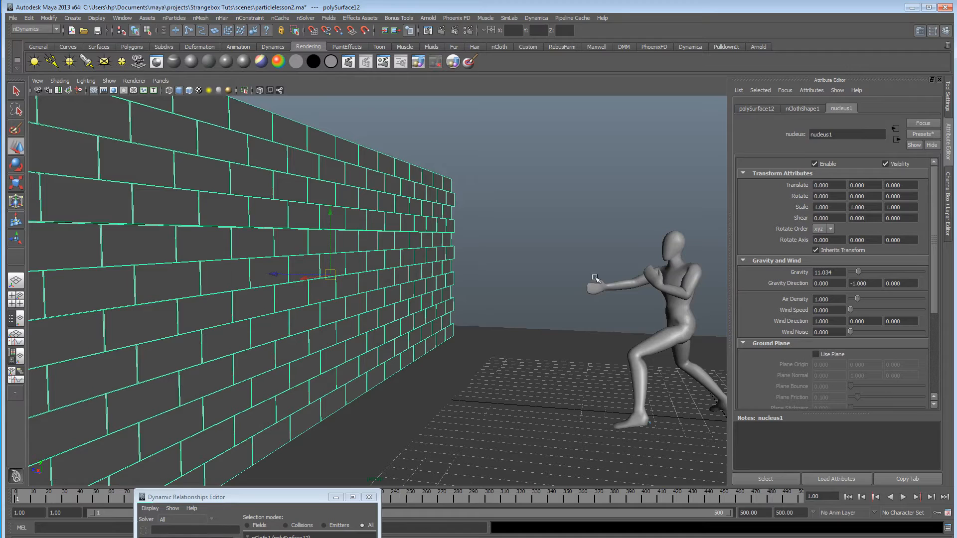
{"action": "left_click", "coordinate": [903, 497]}
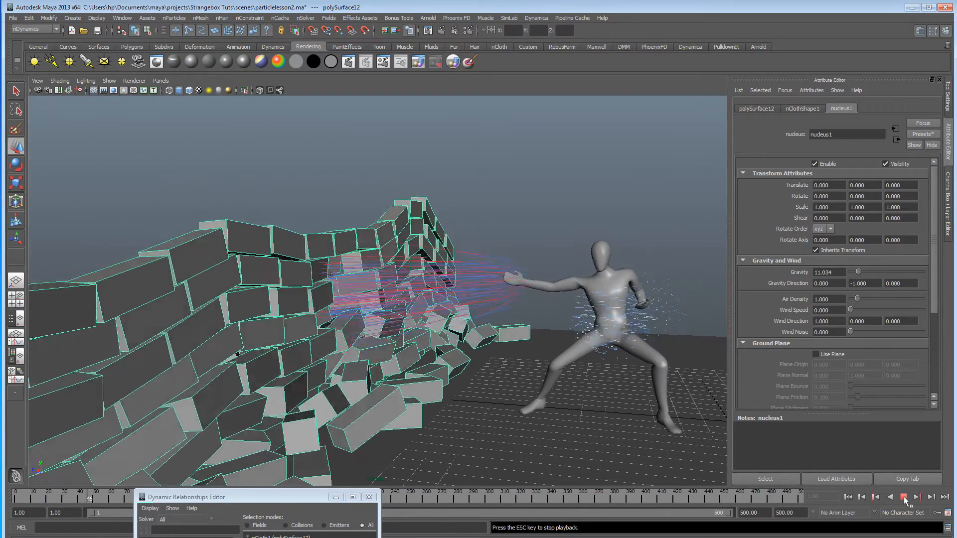
{"action": "left_click", "coordinate": [904, 497]}
{"action": "left_click_drag", "start_coordinate": [379, 319], "coordinate": [429, 317], "text": "alt"}
Select nParticle1 and review its Dynamic Properties, including the Ignore Solver Gravity option.
{"action": "left_click_drag", "start_coordinate": [443, 263], "coordinate": [436, 265]}
{"action": "left_click", "coordinate": [786, 109]}
{"action": "scroll", "coordinate": [776, 306], "scroll_direction": "up", "scroll_amount": 10}
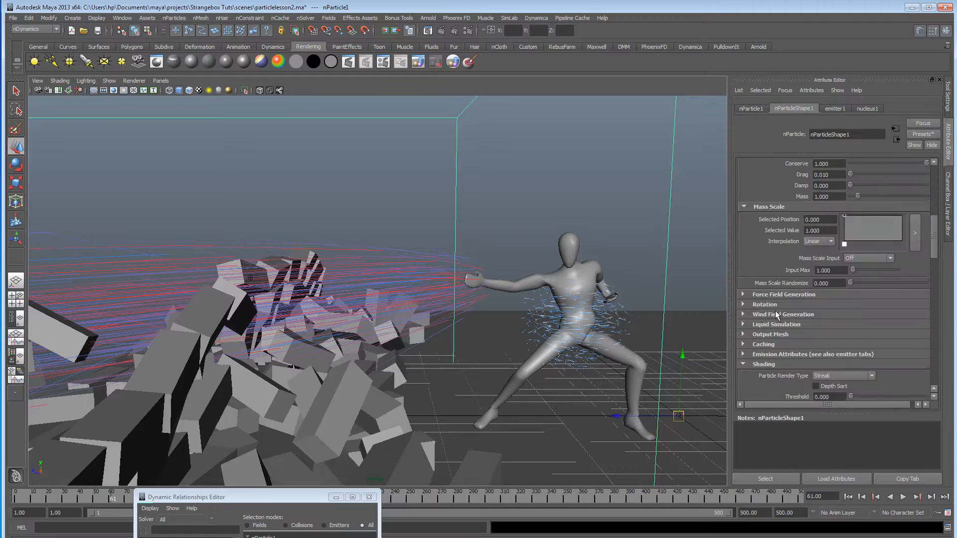
{"action": "scroll", "coordinate": [776, 307], "scroll_direction": "down", "scroll_amount": 3}
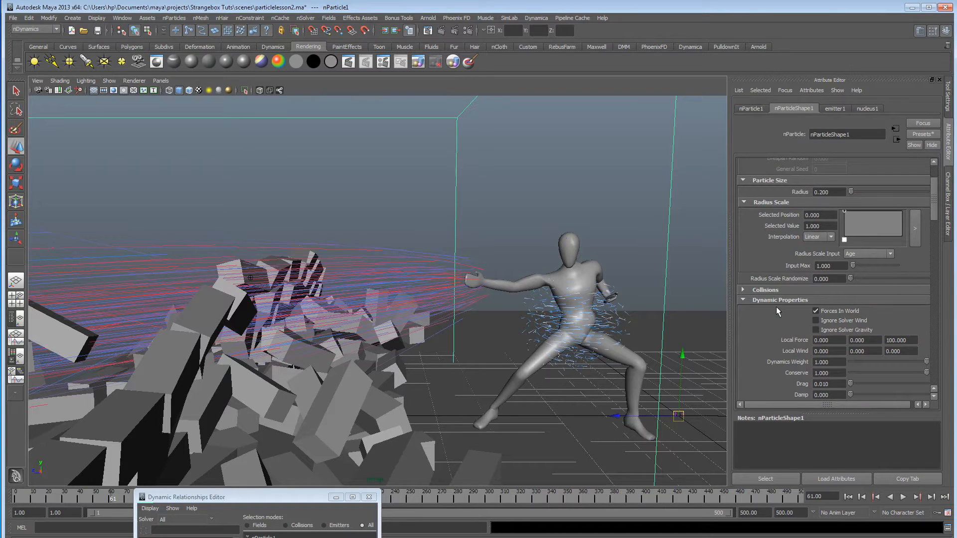
{"action": "scroll", "coordinate": [777, 312], "scroll_direction": "down", "scroll_amount": 2}
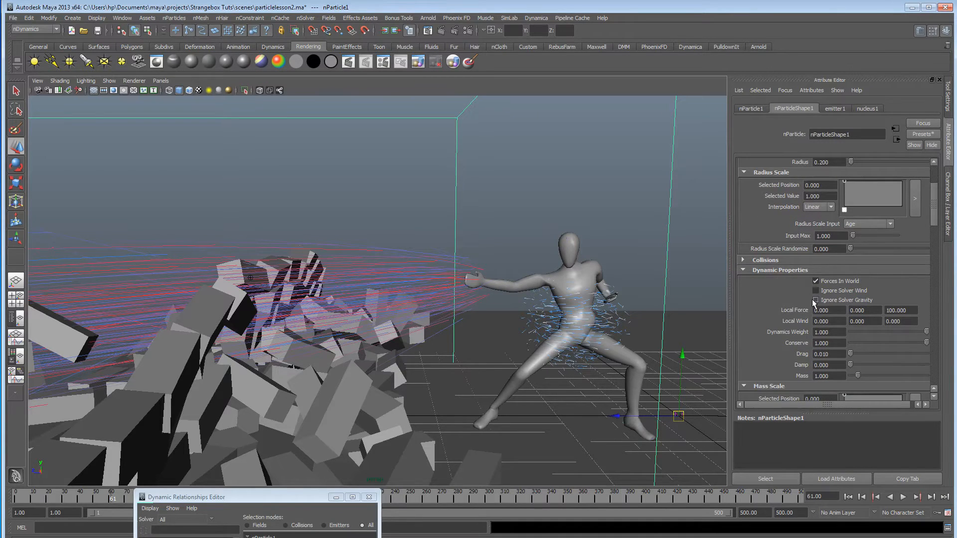
Return to the first frame and select the ground plane to inspect its contact with the wall's base.
{"action": "left_click_drag", "start_coordinate": [536, 300], "coordinate": [517, 303], "text": "alt"}
{"action": "right_click_drag", "start_coordinate": [517, 303], "coordinate": [479, 306], "text": "alt"}
{"action": "left_click_drag", "start_coordinate": [528, 312], "coordinate": [478, 321], "text": "alt"}
{"action": "left_click", "coordinate": [847, 497]}
{"action": "left_click_drag", "start_coordinate": [396, 268], "coordinate": [453, 280], "text": "alt"}
{"action": "right_click_drag", "start_coordinate": [453, 279], "coordinate": [446, 306], "text": "alt"}
{"action": "left_click", "coordinate": [477, 382]}
{"action": "left_click_drag", "start_coordinate": [476, 382], "coordinate": [442, 355], "text": "alt"}
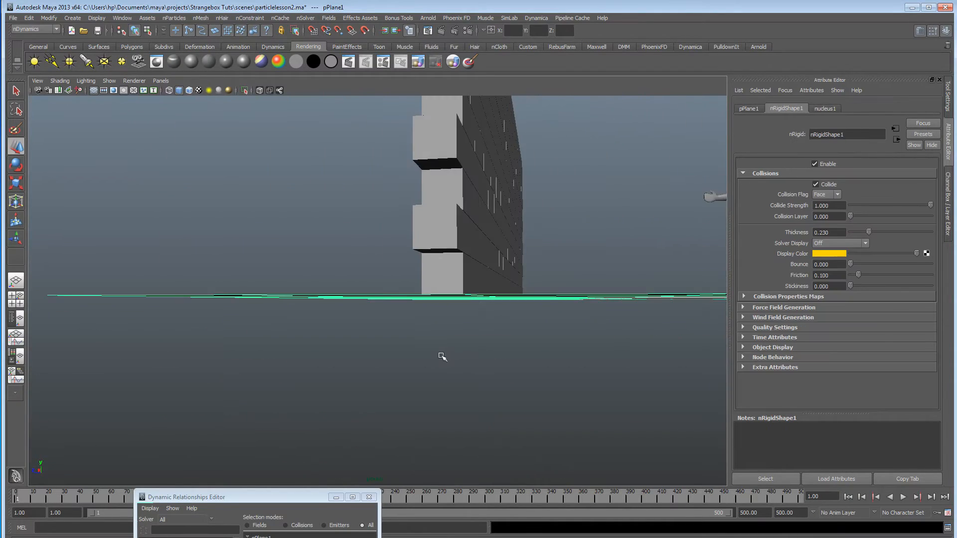
Check the ground plane's height against the lowest bricks in the front view and return to the perspective view.
{"action": "key", "text": "space"}
{"action": "key", "text": "space"}
{"action": "right_click_drag", "start_coordinate": [294, 403], "coordinate": [277, 406], "text": "alt"}
{"action": "middle_click_drag", "start_coordinate": [277, 406], "coordinate": [361, 310], "text": "alt"}
{"action": "right_click_drag", "start_coordinate": [361, 309], "coordinate": [361, 369], "text": "alt"}
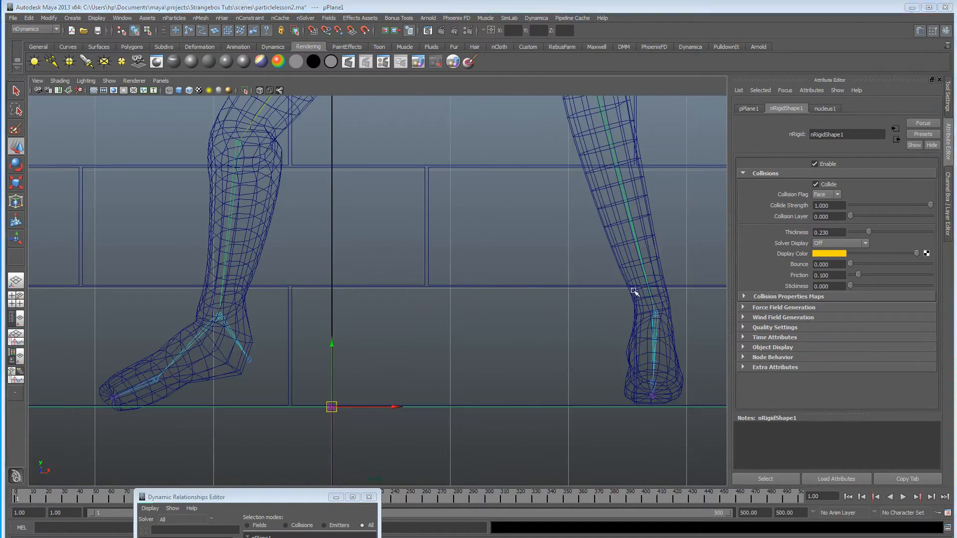
{"action": "key", "text": "space"}
{"action": "key", "text": "space"}
{"action": "left_click_drag", "start_coordinate": [517, 261], "coordinate": [432, 273], "text": "alt"}
{"action": "right_click_drag", "start_coordinate": [432, 274], "coordinate": [335, 332], "text": "alt"}
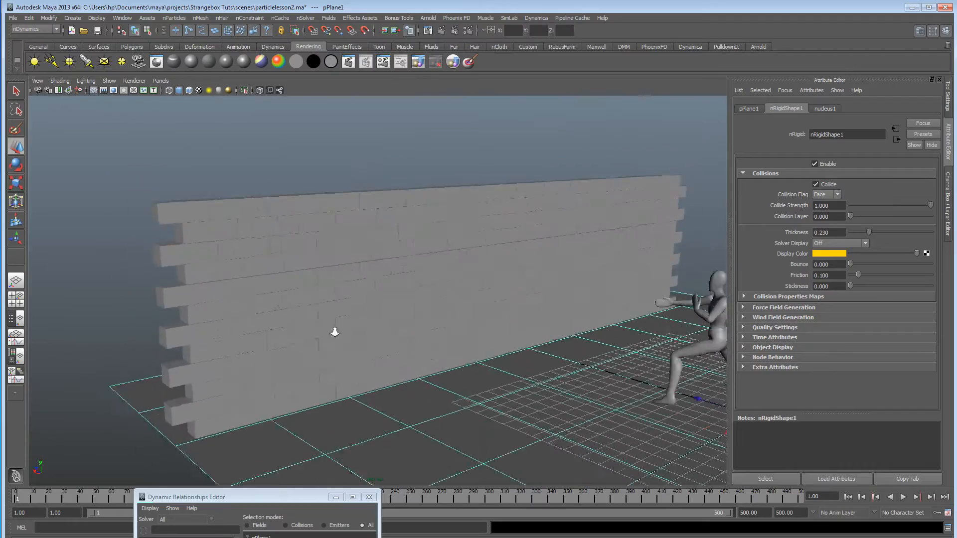
Select all vertices of the brick wall and apply a Transform nConstraint to them.
{"action": "left_click_drag", "start_coordinate": [334, 332], "coordinate": [299, 327], "text": "alt"}
{"action": "left_click", "coordinate": [448, 284]}
{"action": "mouse_move", "coordinate": [479, 287]}
{"action": "left_mouse_down", "text": "alt"}
{"action": "mouse_move", "coordinate": [310, 299]}
{"action": "mouse_move", "coordinate": [449, 276]}
{"action": "mouse_move", "coordinate": [438, 284]}
{"action": "mouse_move", "coordinate": [514, 299]}
{"action": "mouse_move", "coordinate": [464, 362]}
{"action": "mouse_move", "coordinate": [456, 344]}
{"action": "mouse_move", "coordinate": [502, 294]}
{"action": "mouse_move", "coordinate": [489, 301]}
{"action": "left_mouse_up", "text": "alt"}
{"action": "mouse_move", "coordinate": [488, 301]}
{"action": "right_mouse_down", "text": "alt"}
{"action": "mouse_move", "coordinate": [534, 306]}
{"action": "mouse_move", "coordinate": [495, 305]}
{"action": "right_mouse_up", "text": "alt"}
{"action": "left_click_drag", "start_coordinate": [495, 305], "coordinate": [492, 303], "text": "alt"}
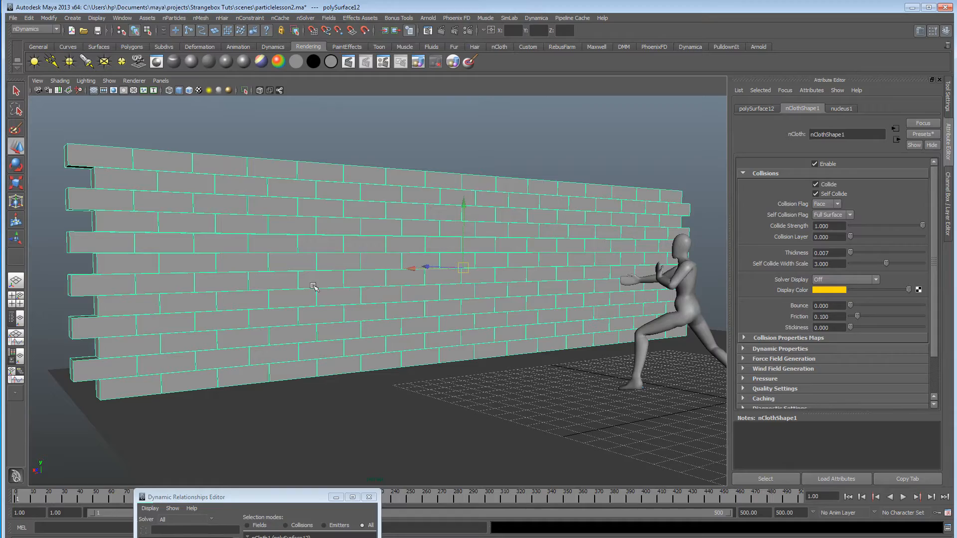
{"action": "right_click_drag", "start_coordinate": [330, 250], "coordinate": [287, 249]}
{"action": "left_click_drag", "start_coordinate": [286, 248], "coordinate": [516, 277], "text": "alt"}
{"action": "left_click_drag", "start_coordinate": [457, 207], "coordinate": [441, 215], "text": "alt"}
{"action": "right_click_drag", "start_coordinate": [442, 215], "coordinate": [404, 218], "text": "alt"}
{"action": "left_click_drag", "start_coordinate": [378, 149], "coordinate": [487, 369]}
{"action": "left_click_drag", "start_coordinate": [534, 427], "coordinate": [473, 385], "text": "alt"}
{"action": "right_click_drag", "start_coordinate": [473, 385], "coordinate": [506, 383], "text": "alt"}
{"action": "left_click_drag", "start_coordinate": [507, 383], "coordinate": [496, 379], "text": "alt"}
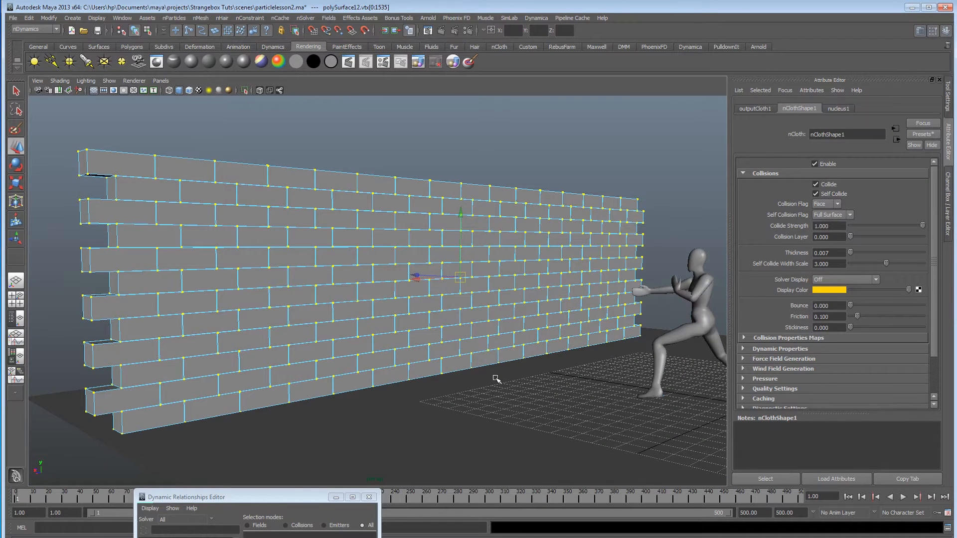
{"action": "left_click", "coordinate": [251, 18]}
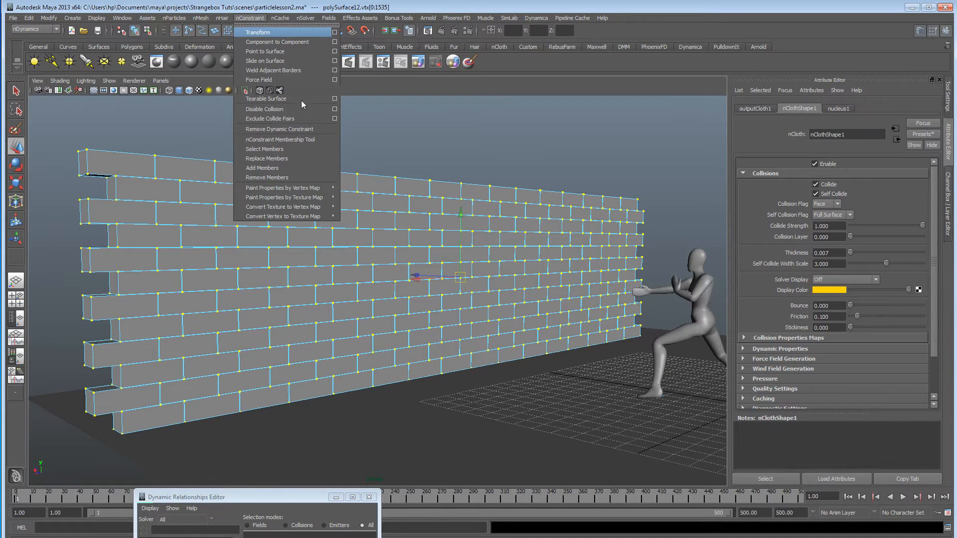
{"action": "left_click_drag", "start_coordinate": [361, 310], "coordinate": [297, 318], "text": "alt"}
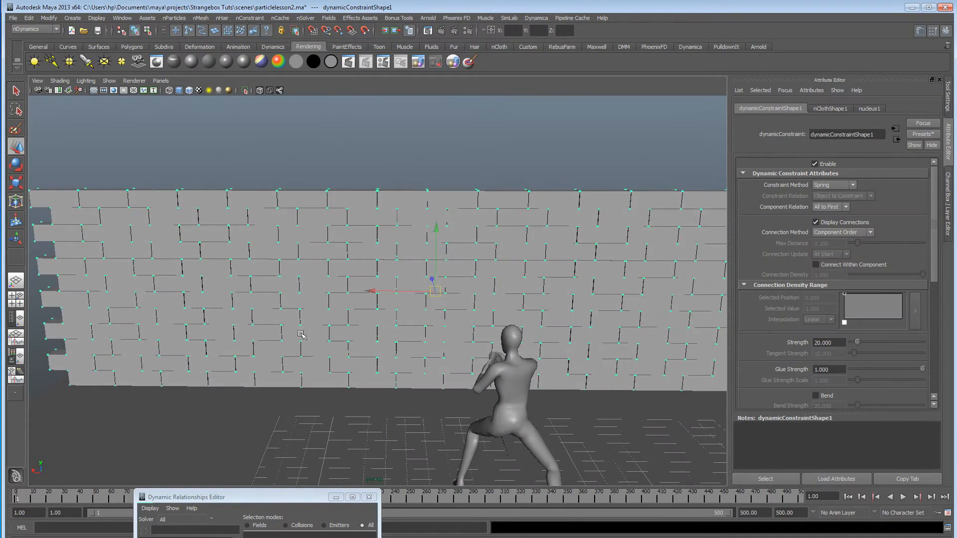
Play the simulation and examine from several angles how the constrained wall reacts to the particle blast.
{"action": "left_click_drag", "start_coordinate": [275, 388], "coordinate": [258, 285], "text": "alt"}
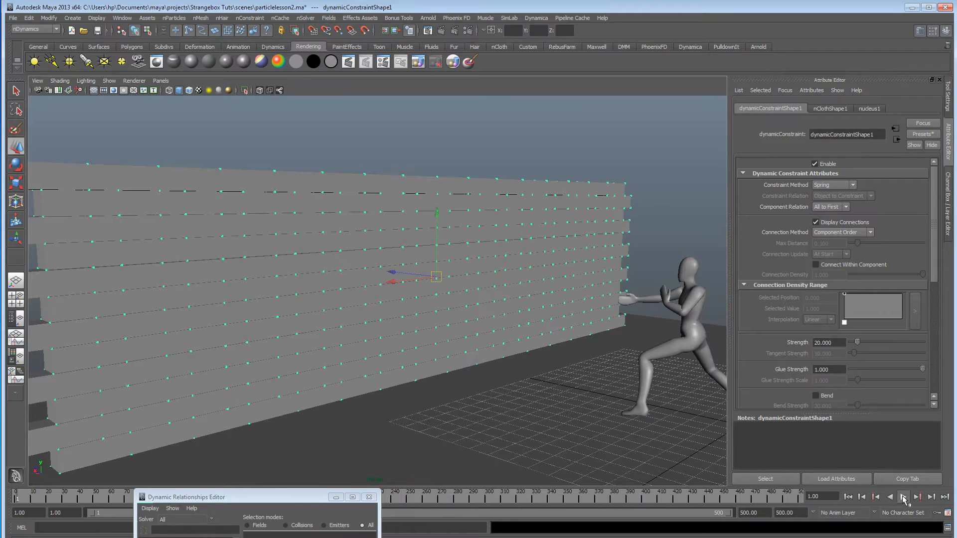
{"action": "left_click", "coordinate": [903, 497]}
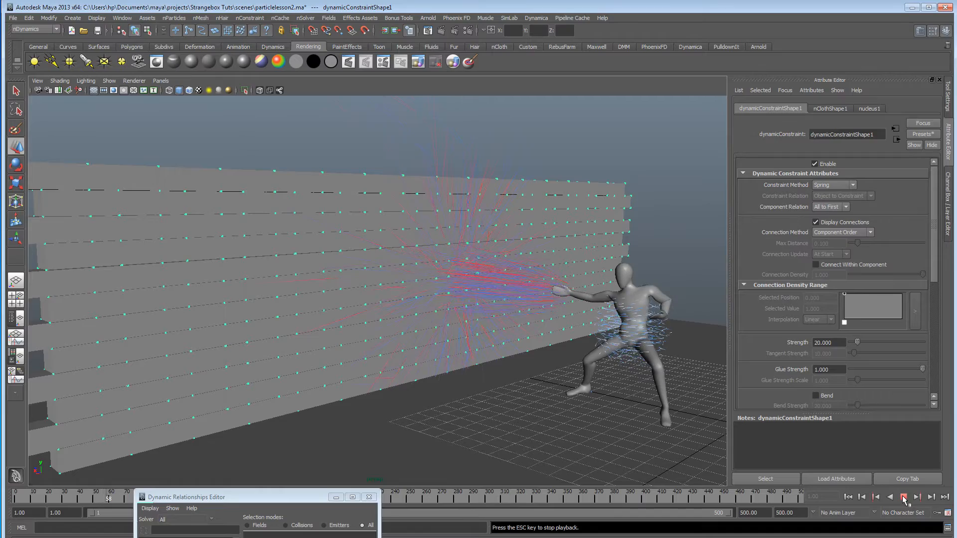
{"action": "left_click_drag", "start_coordinate": [401, 246], "coordinate": [293, 316], "text": "alt"}
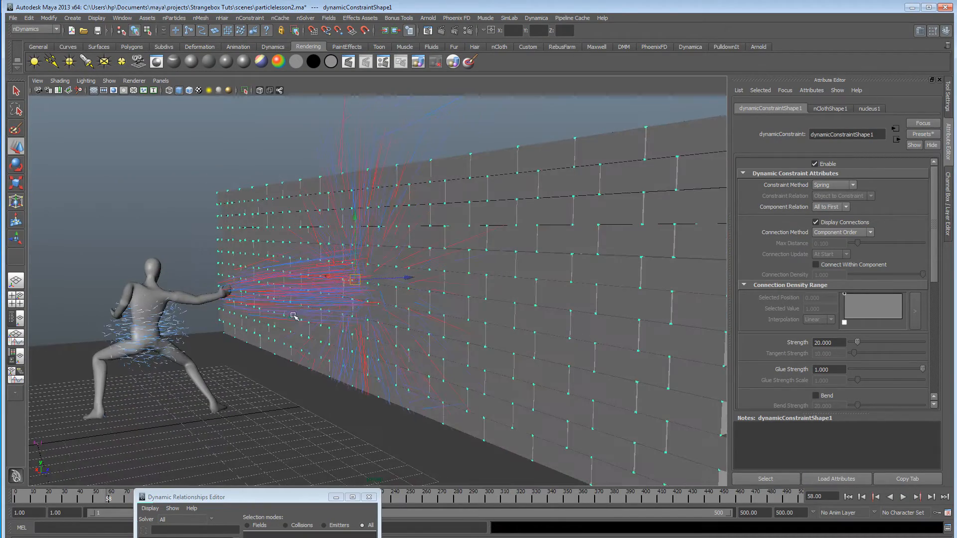
{"action": "left_click_drag", "start_coordinate": [395, 290], "coordinate": [309, 306], "text": "alt"}
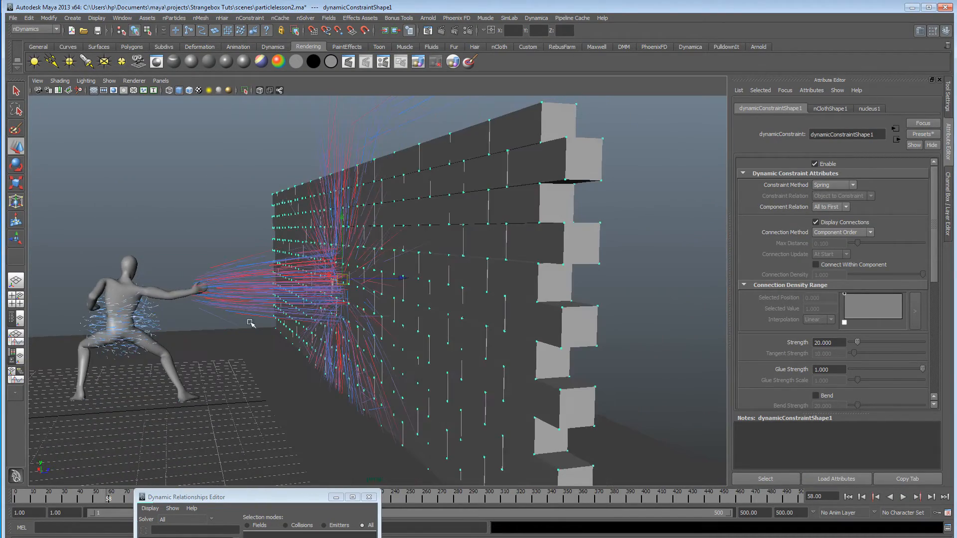
{"action": "left_click_drag", "start_coordinate": [387, 306], "coordinate": [401, 309], "text": "alt"}
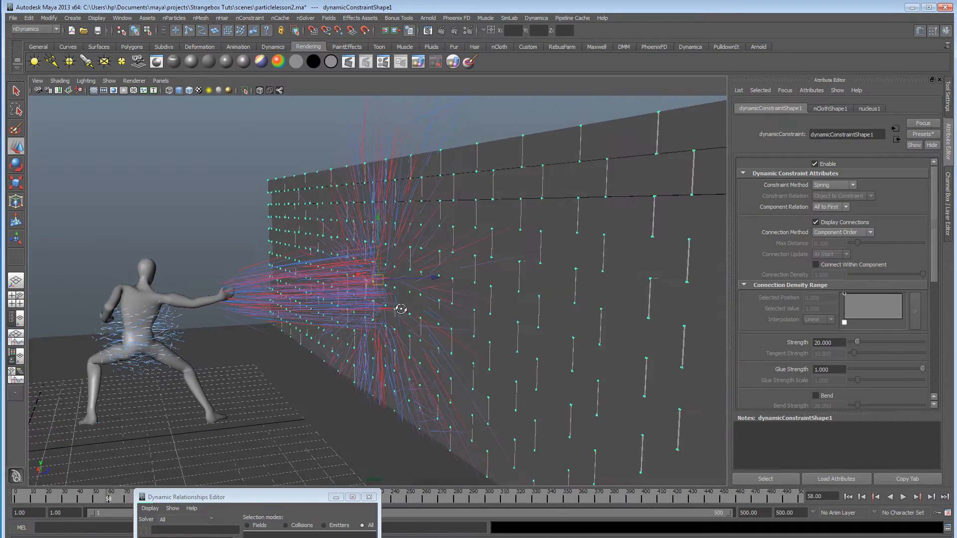
{"action": "left_click_drag", "start_coordinate": [255, 308], "coordinate": [410, 284], "text": "alt"}
{"action": "right_click_drag", "start_coordinate": [431, 287], "coordinate": [466, 285], "text": "alt"}
{"action": "left_click_drag", "start_coordinate": [397, 285], "coordinate": [407, 280], "text": "alt"}
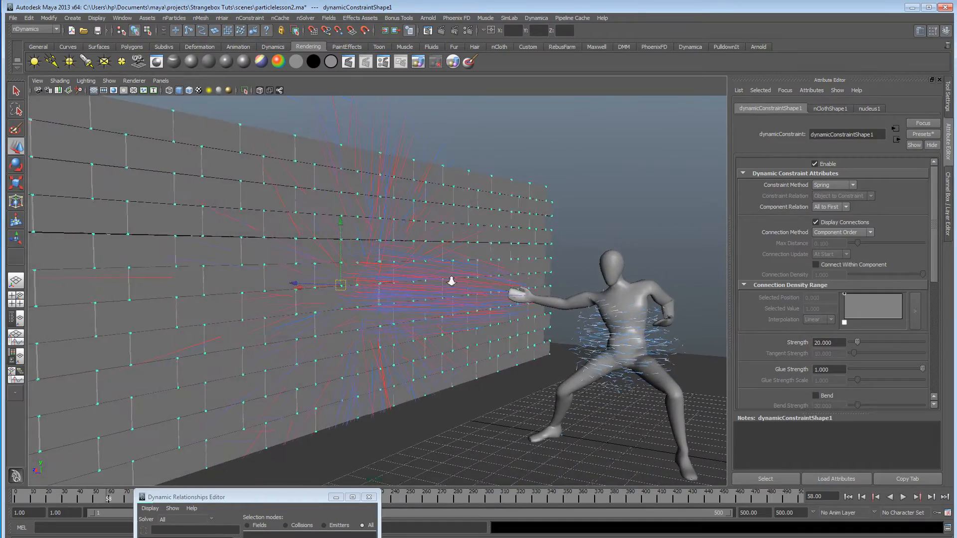
{"action": "mouse_move", "coordinate": [451, 281]}
{"action": "left_mouse_down", "text": "alt"}
{"action": "mouse_move", "coordinate": [387, 278]}
{"action": "mouse_move", "coordinate": [433, 280]}
{"action": "left_mouse_up", "text": "alt"}
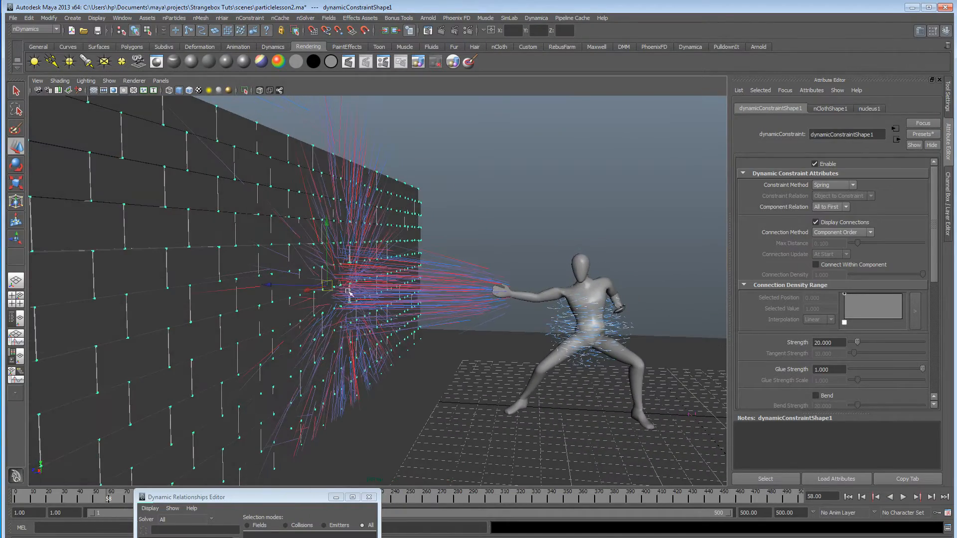
{"action": "left_click_drag", "start_coordinate": [411, 297], "coordinate": [432, 289], "text": "alt"}
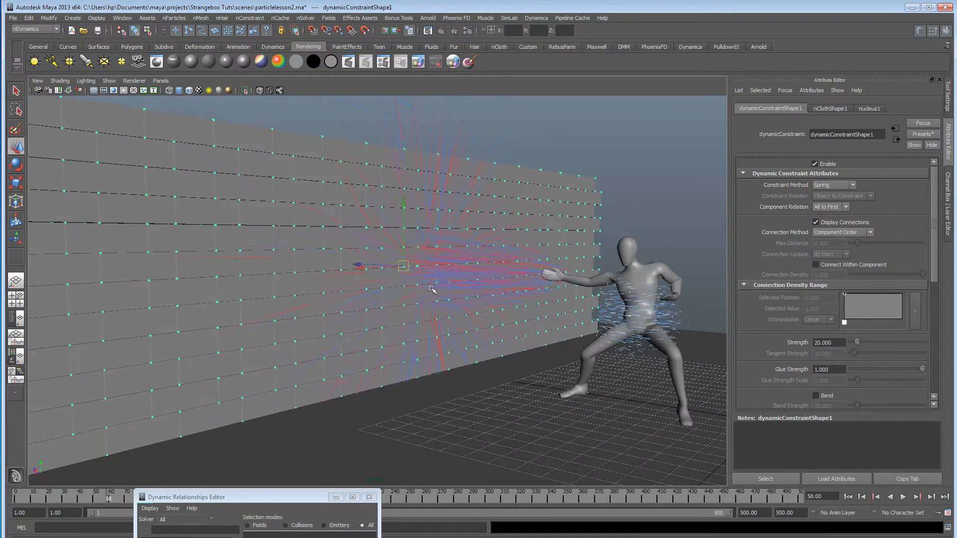
Close the Dynamic Relationships Editor, open the Outliner and select dynamicConstraint1.
{"action": "left_click", "coordinate": [369, 498]}
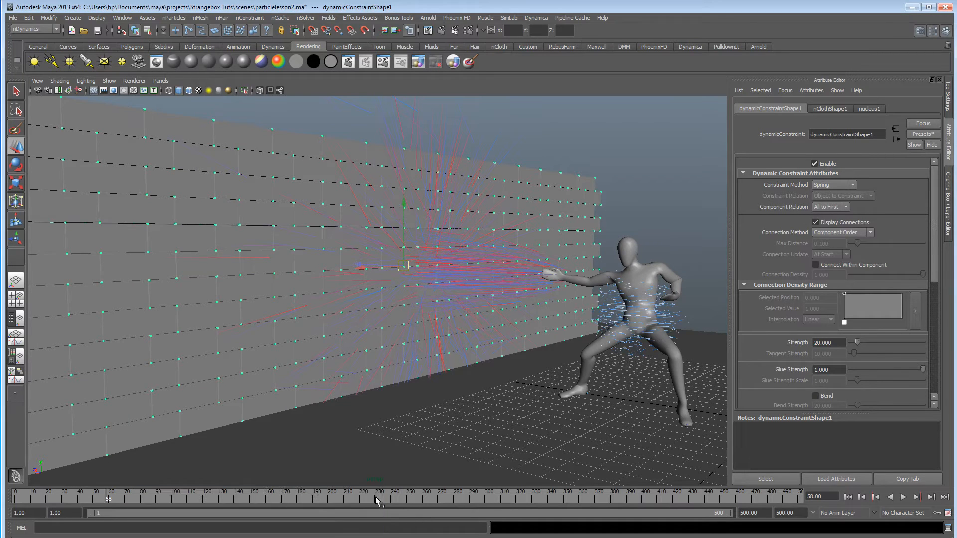
{"action": "left_click", "coordinate": [122, 17]}
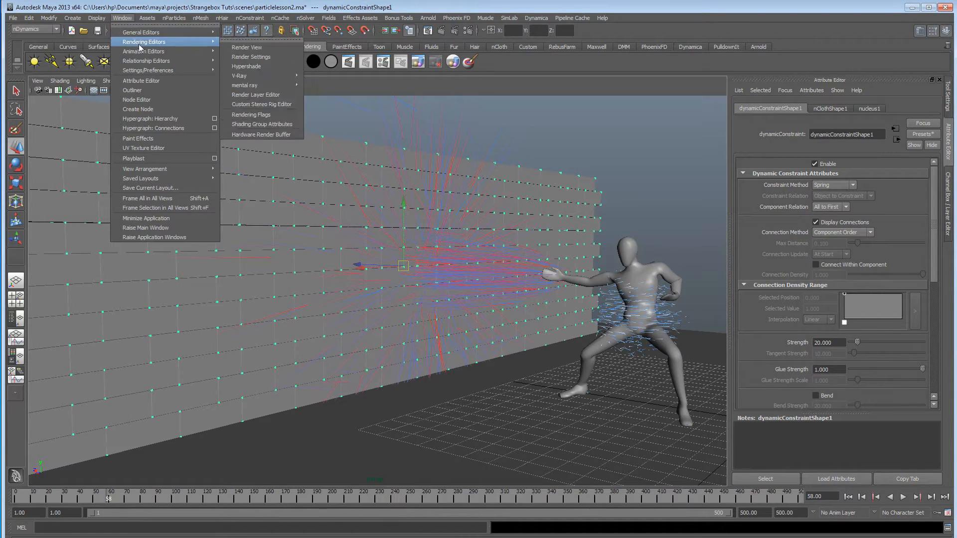
{"action": "left_click", "coordinate": [145, 91]}
{"action": "left_click_drag", "start_coordinate": [653, 196], "coordinate": [704, 101]}
{"action": "scroll", "coordinate": [678, 335], "scroll_direction": "down", "scroll_amount": 1}
{"action": "left_click", "coordinate": [674, 349]}
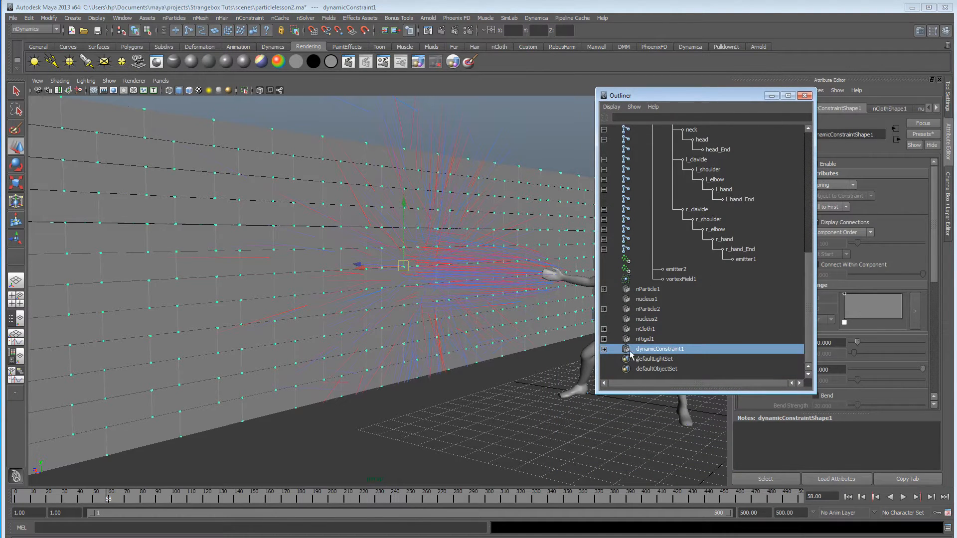
{"action": "left_click_drag", "start_coordinate": [670, 104], "coordinate": [349, 269]}
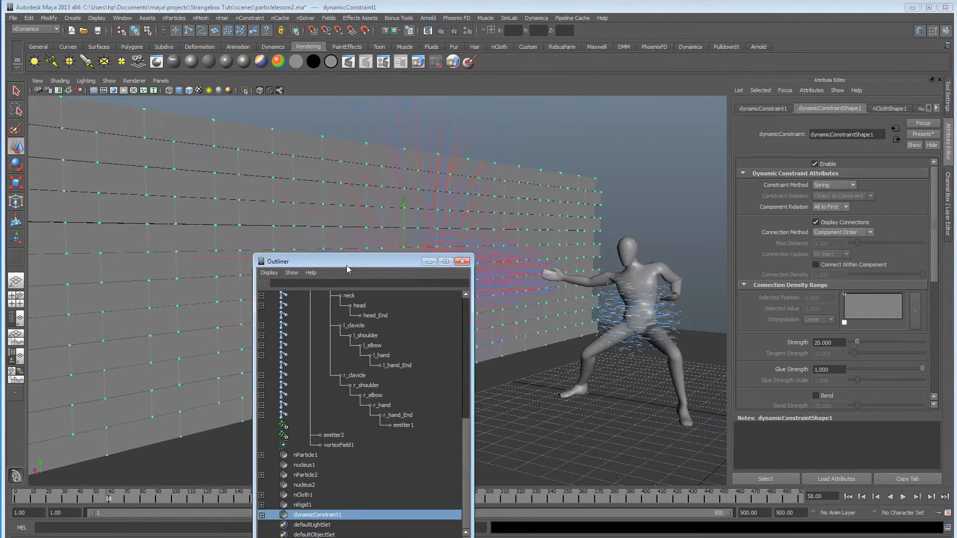
Lower the dynamic constraint's Glue Strength to 0.131 and run the simulation from the first frame.
{"action": "scroll", "coordinate": [833, 310], "scroll_direction": "down", "scroll_amount": 2}
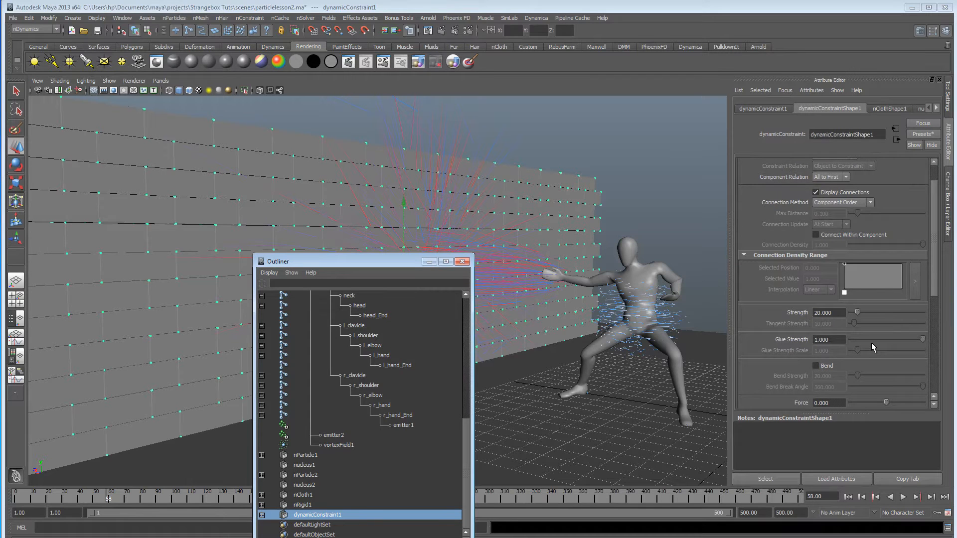
{"action": "left_click_drag", "start_coordinate": [419, 261], "coordinate": [306, 335]}
{"action": "left_click", "coordinate": [860, 339]}
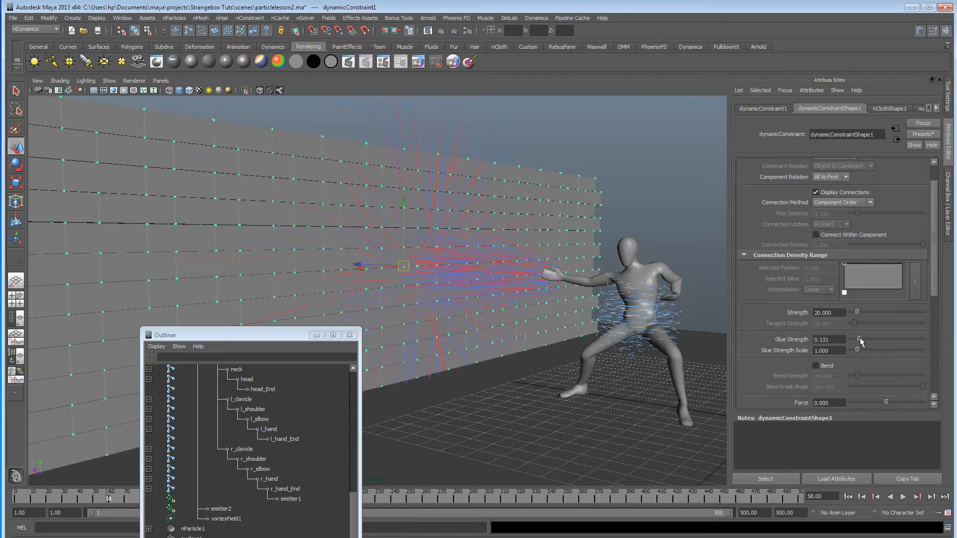
{"action": "left_click", "coordinate": [847, 497]}
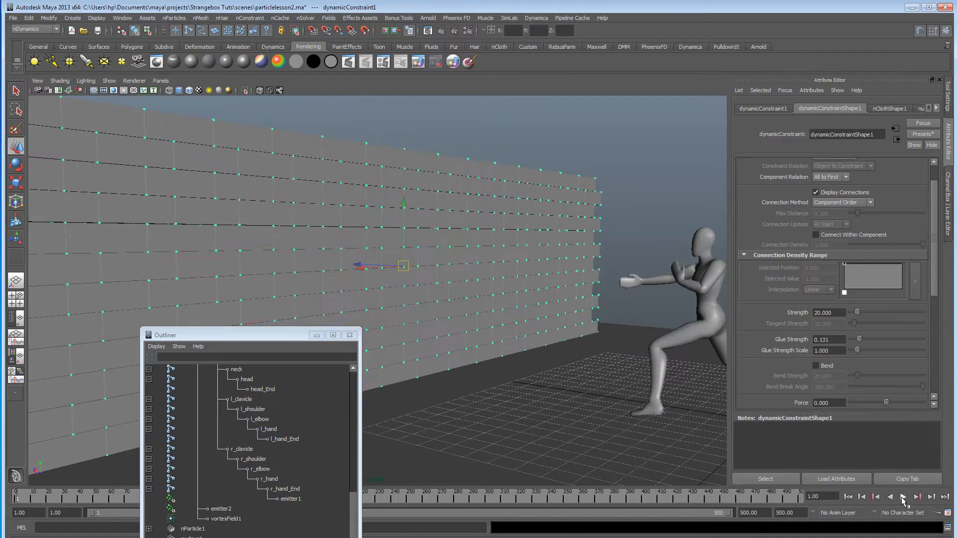
{"action": "left_click", "coordinate": [903, 497]}
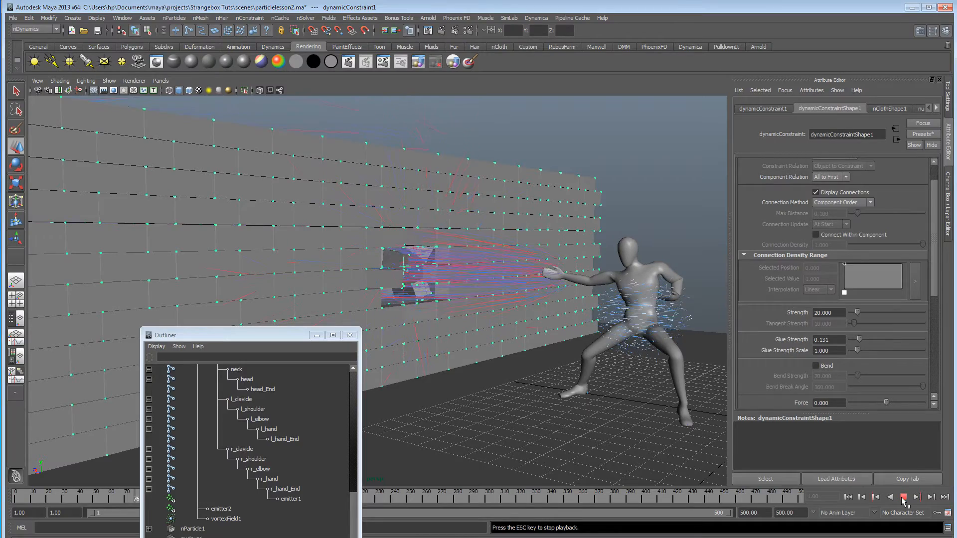
{"action": "left_click", "coordinate": [903, 498]}
Minimize the Outliner and examine the bricks broken out of the wall from several angles.
{"action": "left_click", "coordinate": [317, 336]}
{"action": "left_click_drag", "start_coordinate": [351, 334], "coordinate": [299, 331], "text": "alt"}
{"action": "right_click_drag", "start_coordinate": [361, 333], "coordinate": [419, 352], "text": "alt"}
{"action": "left_click_drag", "start_coordinate": [419, 351], "coordinate": [478, 349], "text": "alt"}
{"action": "right_click_drag", "start_coordinate": [359, 347], "coordinate": [181, 344], "text": "alt"}
{"action": "left_click_drag", "start_coordinate": [376, 356], "coordinate": [208, 331], "text": "alt"}
{"action": "mouse_move", "coordinate": [445, 308]}
{"action": "left_mouse_down", "text": "alt"}
{"action": "mouse_move", "coordinate": [316, 316]}
{"action": "mouse_move", "coordinate": [436, 320]}
{"action": "left_mouse_up", "text": "alt"}
{"action": "middle_click_drag", "start_coordinate": [438, 320], "coordinate": [294, 319], "text": "alt"}
{"action": "right_click_drag", "start_coordinate": [294, 319], "coordinate": [416, 324], "text": "alt"}
{"action": "left_click_drag", "start_coordinate": [417, 334], "coordinate": [523, 333], "text": "alt"}
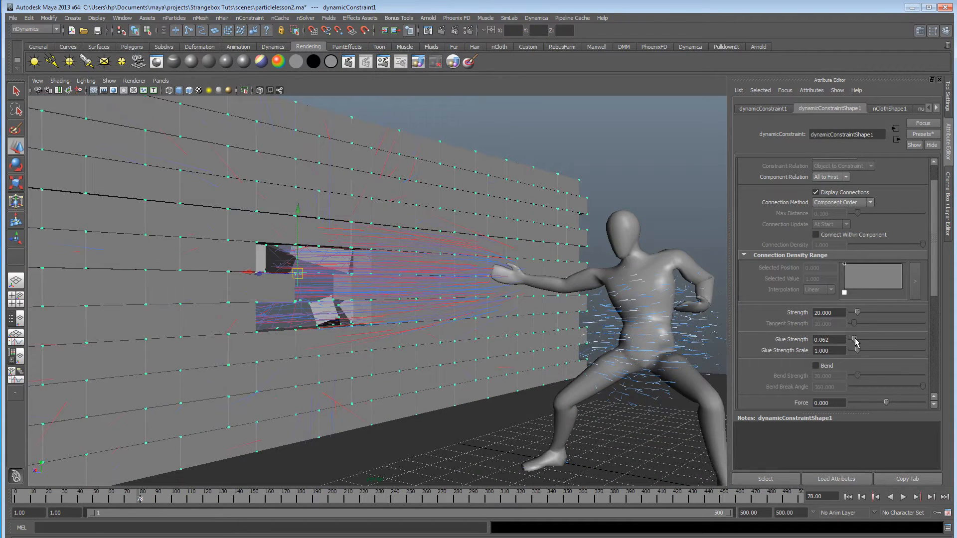
Replay the simulation from the first frame at a Glue Strength of 0.062 and examine the hole from both sides of the wall.
{"action": "left_click", "coordinate": [849, 497]}
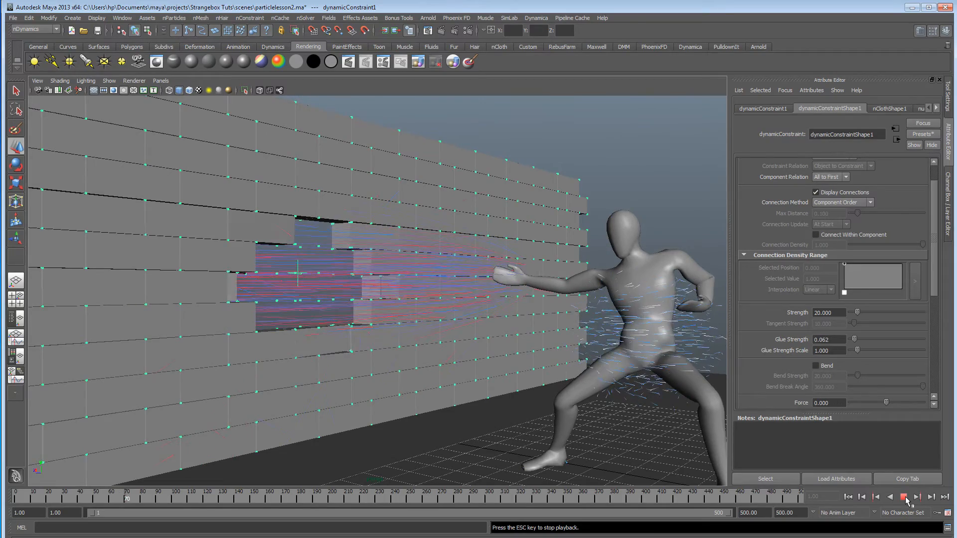
{"action": "left_click", "coordinate": [906, 500]}
{"action": "left_click_drag", "start_coordinate": [518, 299], "coordinate": [165, 302], "text": "alt"}
{"action": "right_click_drag", "start_coordinate": [379, 299], "coordinate": [202, 305], "text": "alt"}
{"action": "left_click_drag", "start_coordinate": [202, 305], "coordinate": [301, 305], "text": "alt"}
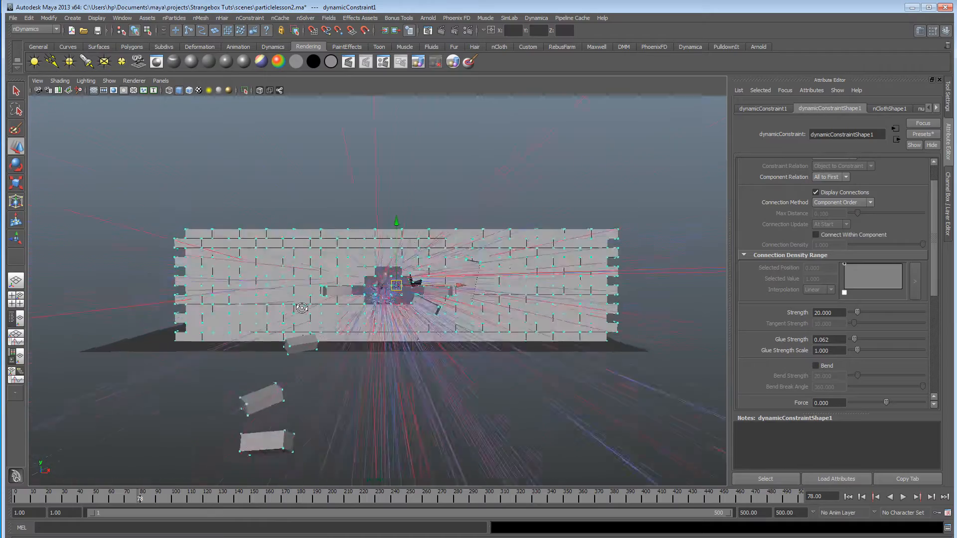
{"action": "right_click_drag", "start_coordinate": [299, 306], "coordinate": [541, 315], "text": "alt"}
{"action": "left_click_drag", "start_coordinate": [542, 315], "coordinate": [349, 312], "text": "alt"}
{"action": "middle_click_drag", "start_coordinate": [349, 312], "coordinate": [250, 309], "text": "alt"}
{"action": "right_click_drag", "start_coordinate": [249, 309], "coordinate": [493, 308], "text": "alt"}
{"action": "left_click_drag", "start_coordinate": [494, 307], "coordinate": [548, 301], "text": "alt"}
{"action": "right_click_drag", "start_coordinate": [547, 301], "coordinate": [327, 305], "text": "alt"}
{"action": "left_click_drag", "start_coordinate": [326, 305], "coordinate": [465, 313], "text": "alt"}
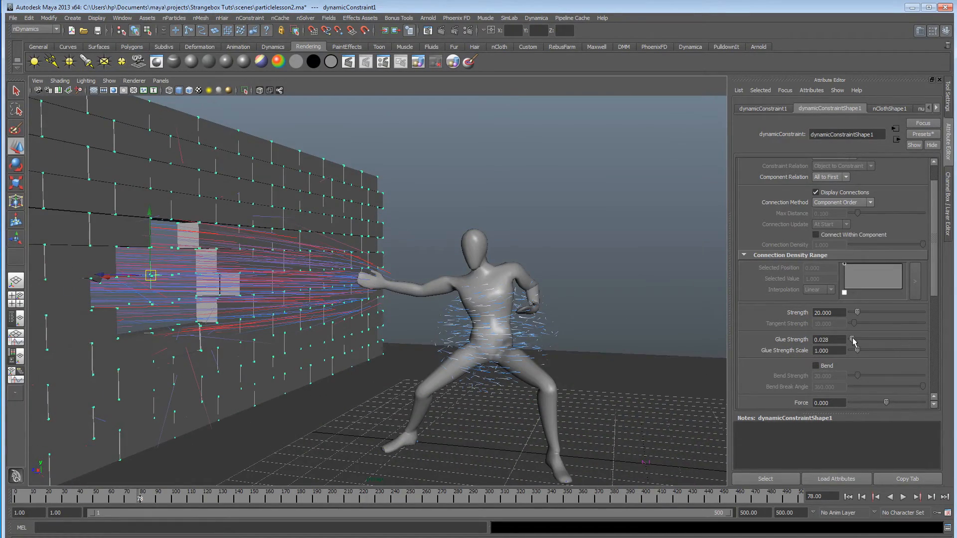
Rerun the simulation at a Glue Strength of 0.028 to examine when and how the bricks break away.
{"action": "left_click_drag", "start_coordinate": [498, 359], "coordinate": [649, 376], "text": "alt"}
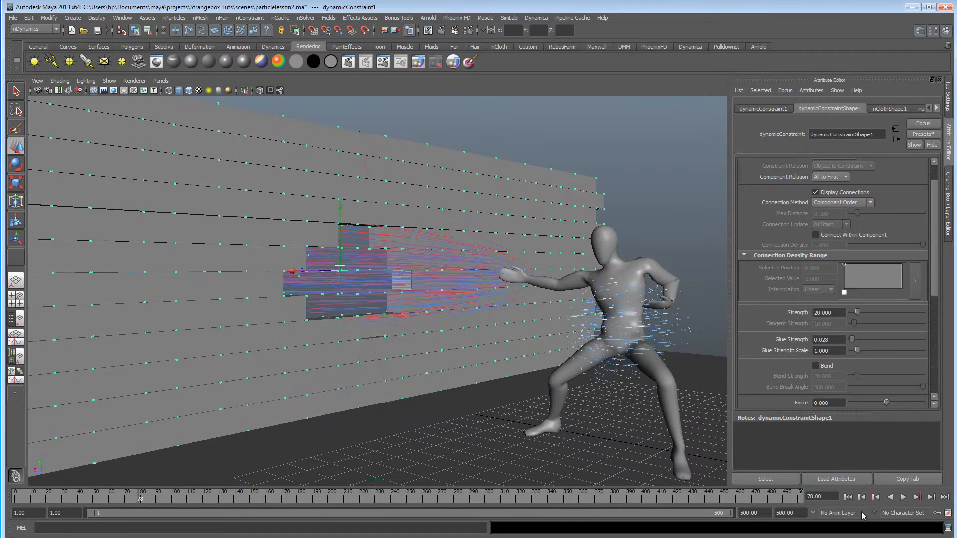
{"action": "left_click", "coordinate": [875, 498]}
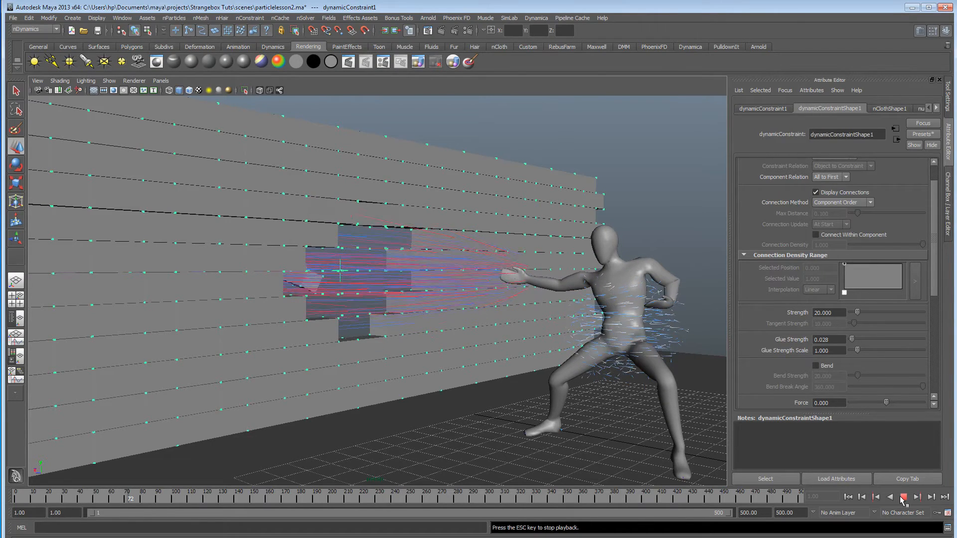
{"action": "left_click", "coordinate": [903, 497]}
{"action": "mouse_move", "coordinate": [444, 345]}
{"action": "left_mouse_down", "text": "alt"}
{"action": "mouse_move", "coordinate": [259, 344]}
{"action": "mouse_move", "coordinate": [445, 341]}
{"action": "left_mouse_up", "text": "alt"}
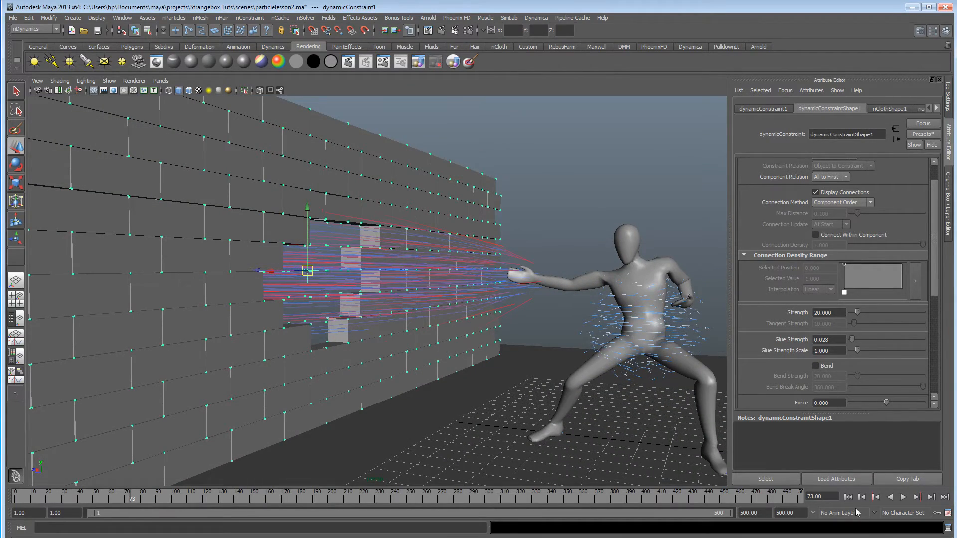
{"action": "left_click", "coordinate": [848, 497]}
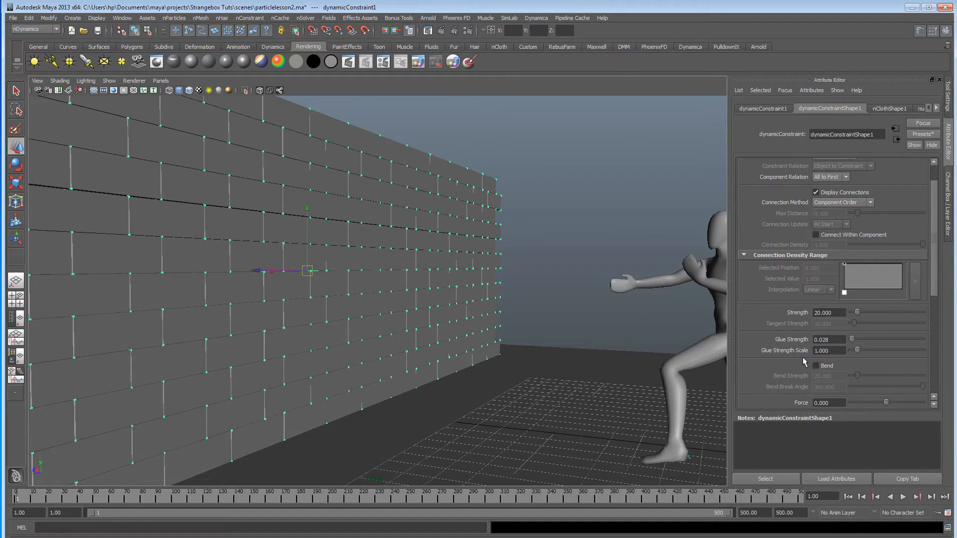
{"action": "left_click", "coordinate": [902, 497]}
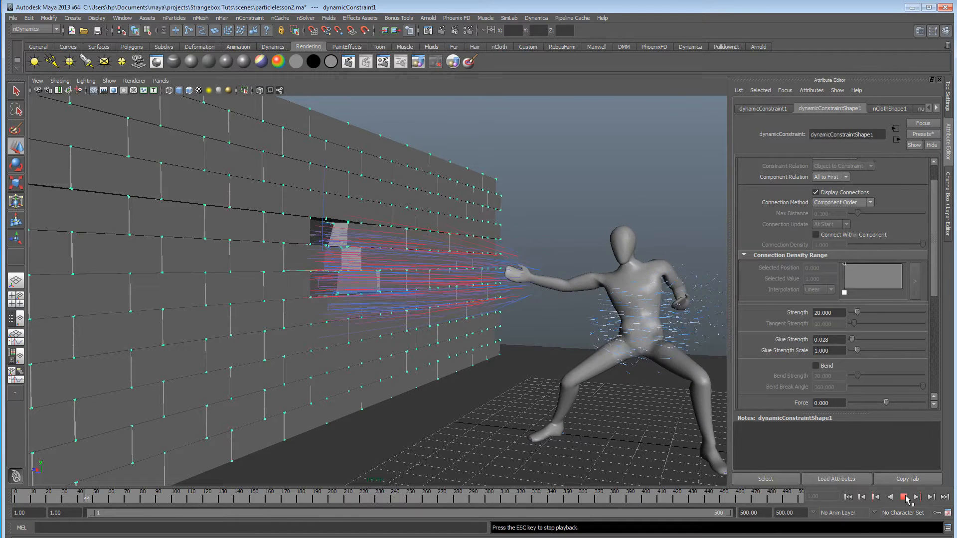
{"action": "left_click", "coordinate": [904, 498]}
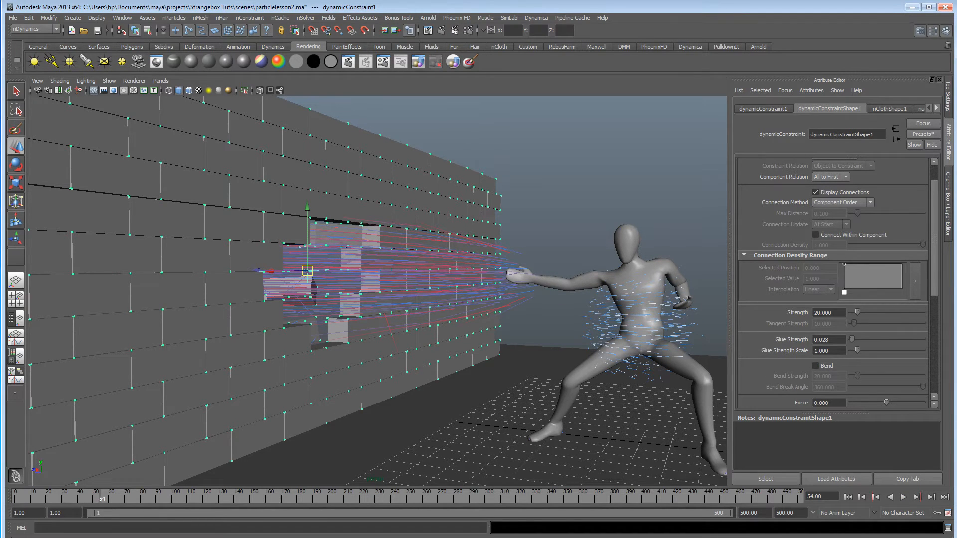
Set a key on the dynamic constraint's Glue Strength of 0.028 at frame 70.
{"action": "left_click", "coordinate": [80, 499]}
{"action": "key", "text": "alt+v"}
{"action": "key", "text": "alt+v"}
{"action": "left_click_drag", "start_coordinate": [77, 500], "coordinate": [126, 500]}
{"action": "right_click", "coordinate": [796, 341]}
{"action": "left_click", "coordinate": [801, 352]}
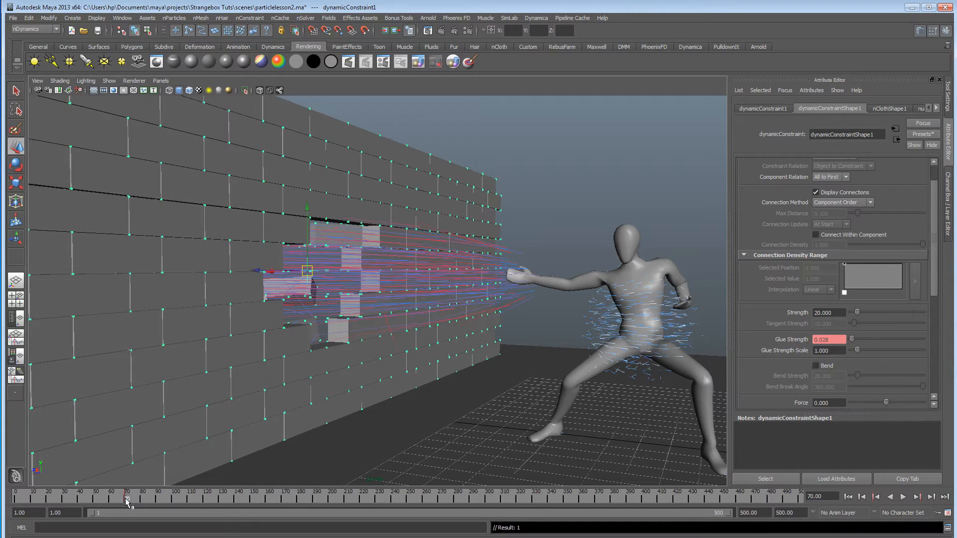
Go to frame 40, raise the constraint's Glue Strength to 1.000 and key it there.
{"action": "left_click_drag", "start_coordinate": [126, 501], "coordinate": [79, 503]}
{"action": "left_click_drag", "start_coordinate": [851, 339], "coordinate": [948, 343]}
{"action": "right_click", "coordinate": [791, 341]}
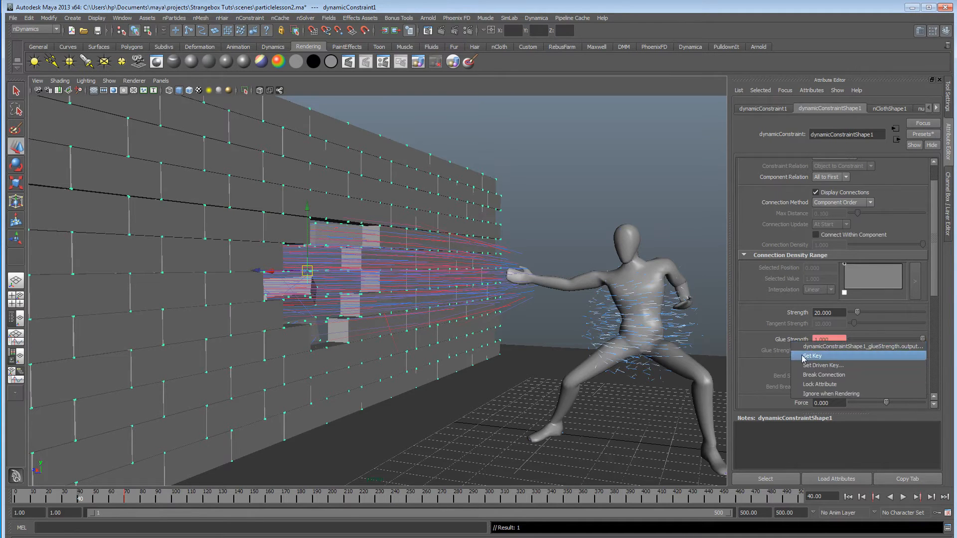
{"action": "left_click", "coordinate": [801, 354]}
Replay the simulation with the keyed Glue Strength, examine the breaking wall and select nParticle1.
{"action": "left_click", "coordinate": [848, 497]}
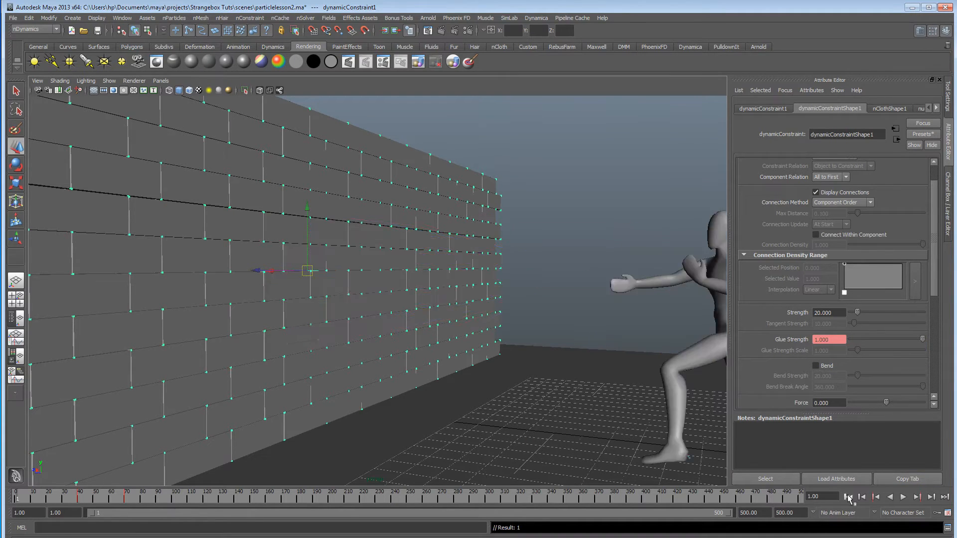
{"action": "left_click", "coordinate": [903, 497]}
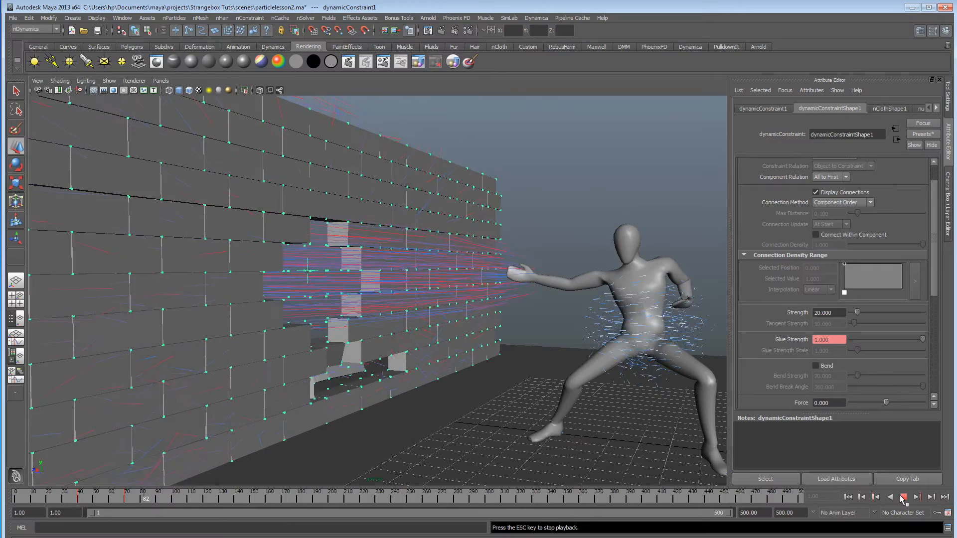
{"action": "left_click", "coordinate": [903, 498]}
{"action": "left_click_drag", "start_coordinate": [698, 161], "coordinate": [622, 158], "text": "alt"}
{"action": "left_click_drag", "start_coordinate": [434, 337], "coordinate": [384, 330], "text": "alt"}
{"action": "right_click_drag", "start_coordinate": [384, 330], "coordinate": [344, 325], "text": "alt"}
{"action": "left_click_drag", "start_coordinate": [343, 325], "coordinate": [398, 312], "text": "alt"}
{"action": "left_click", "coordinate": [382, 311]}
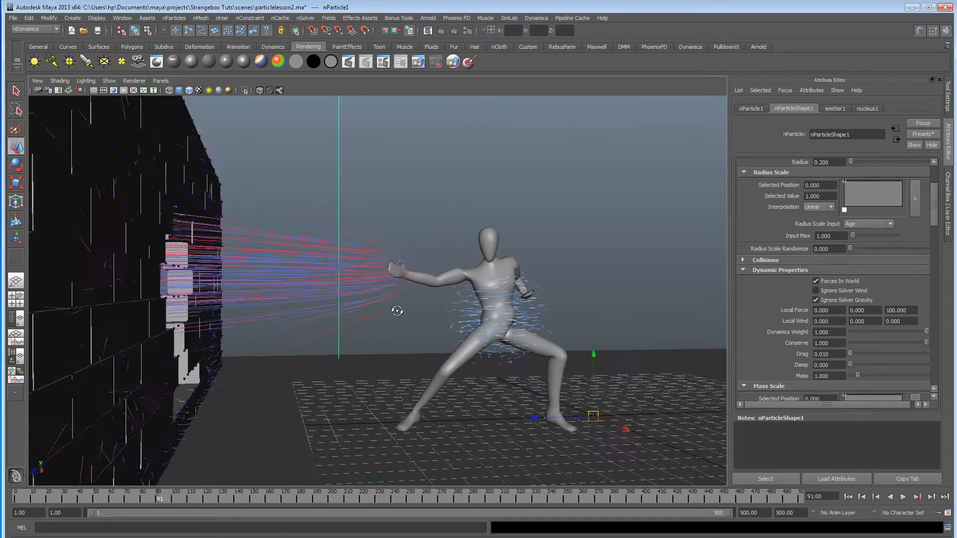
Frame the fighter and brick wall in the view and switch the scene's renderer to V-Ray.
{"action": "middle_click_drag", "start_coordinate": [397, 312], "coordinate": [365, 310], "text": "alt"}
{"action": "right_click_drag", "start_coordinate": [366, 309], "coordinate": [342, 316], "text": "alt"}
{"action": "left_click_drag", "start_coordinate": [342, 316], "coordinate": [311, 317], "text": "alt"}
{"action": "middle_click_drag", "start_coordinate": [375, 319], "coordinate": [346, 299], "text": "alt"}
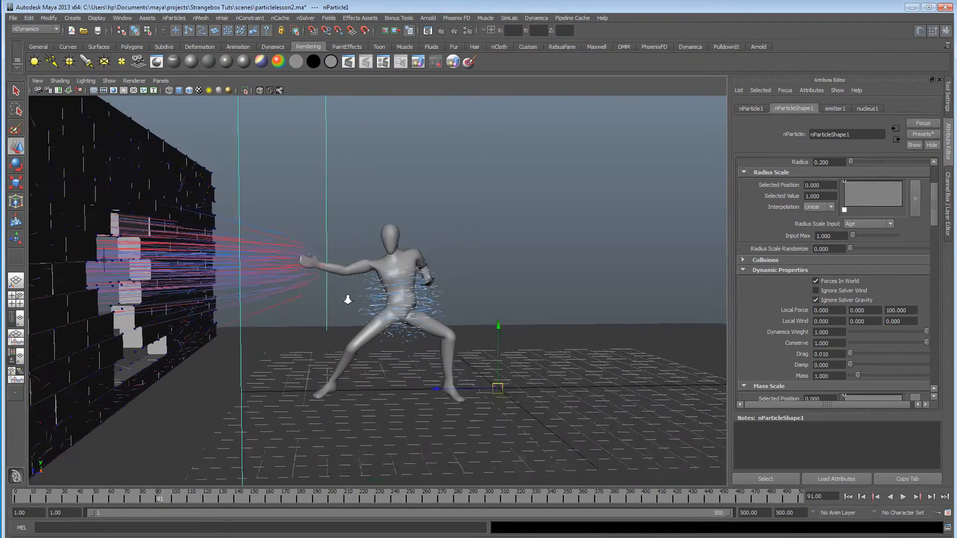
{"action": "left_click_drag", "start_coordinate": [346, 299], "coordinate": [519, 283], "text": "alt"}
{"action": "left_click", "coordinate": [470, 28]}
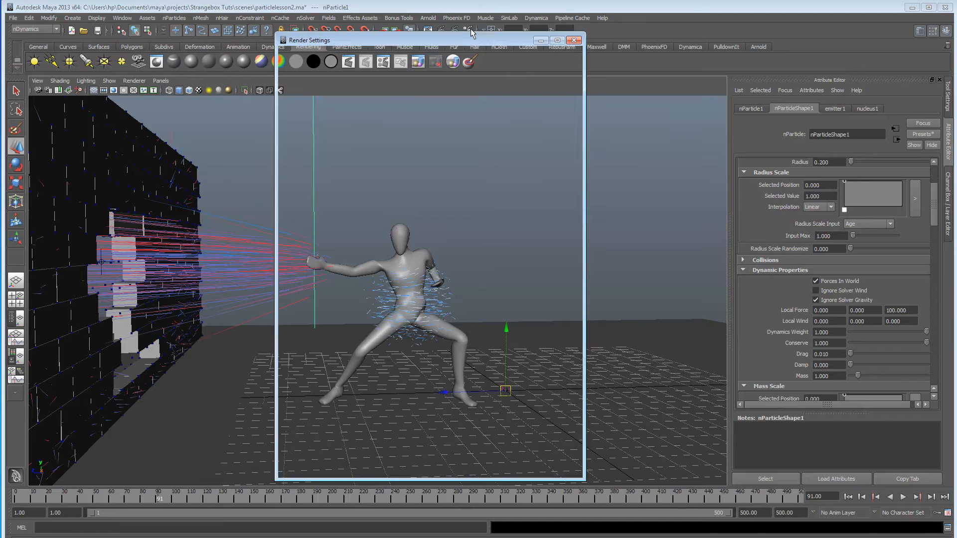
{"action": "left_click", "coordinate": [342, 77]}
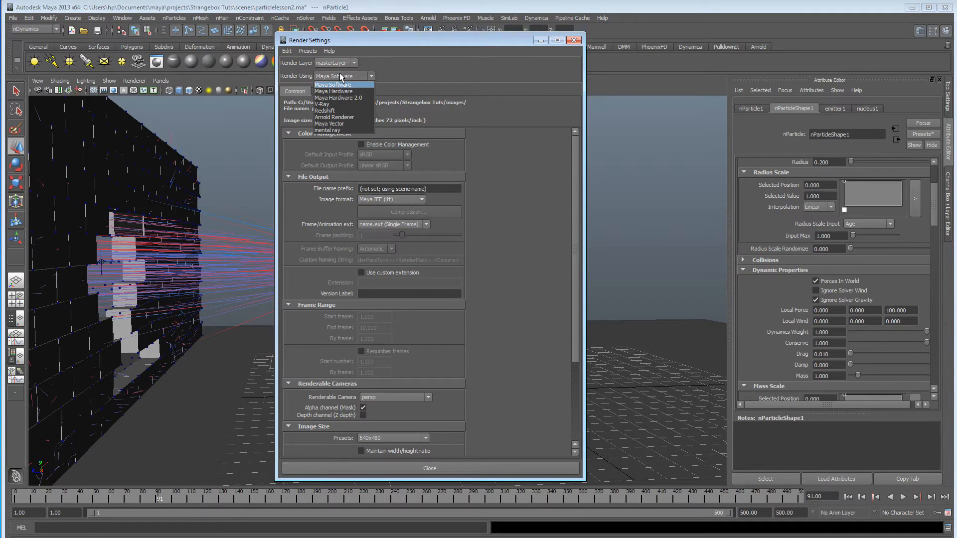
{"action": "left_click", "coordinate": [340, 104]}
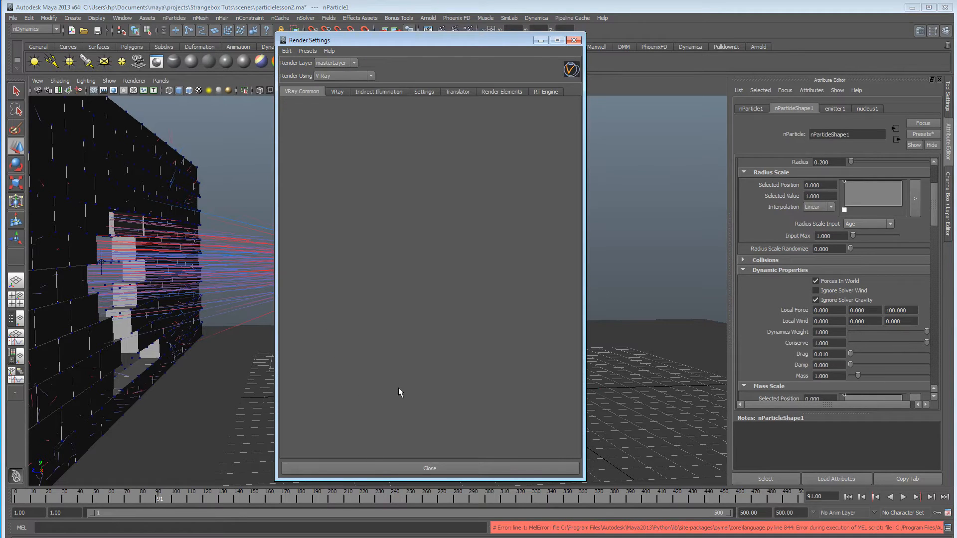
Review the V-Ray sampling and resolution settings and test-render the blast at frame 91.
{"action": "left_click", "coordinate": [337, 92]}
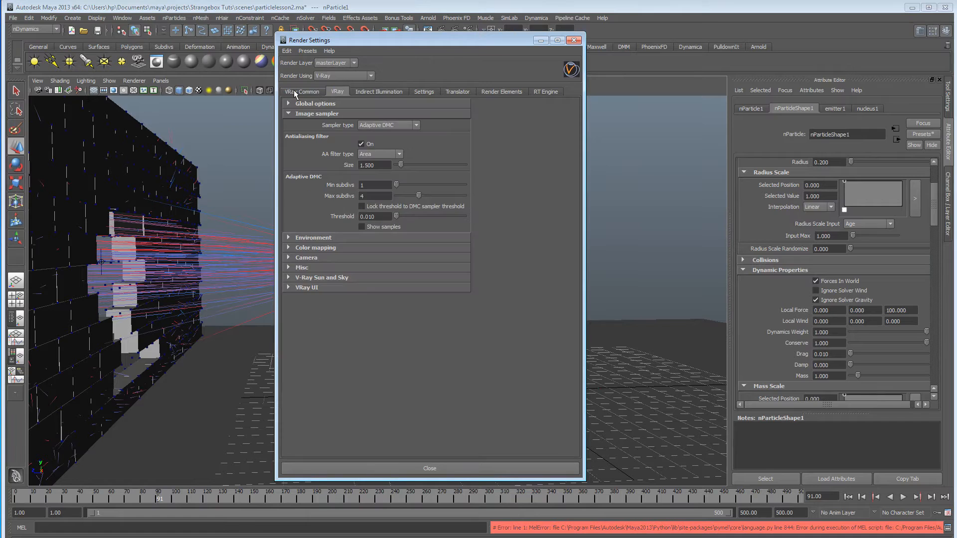
{"action": "left_click", "coordinate": [294, 90]}
{"action": "scroll", "coordinate": [408, 399], "scroll_direction": "down", "scroll_amount": 5}
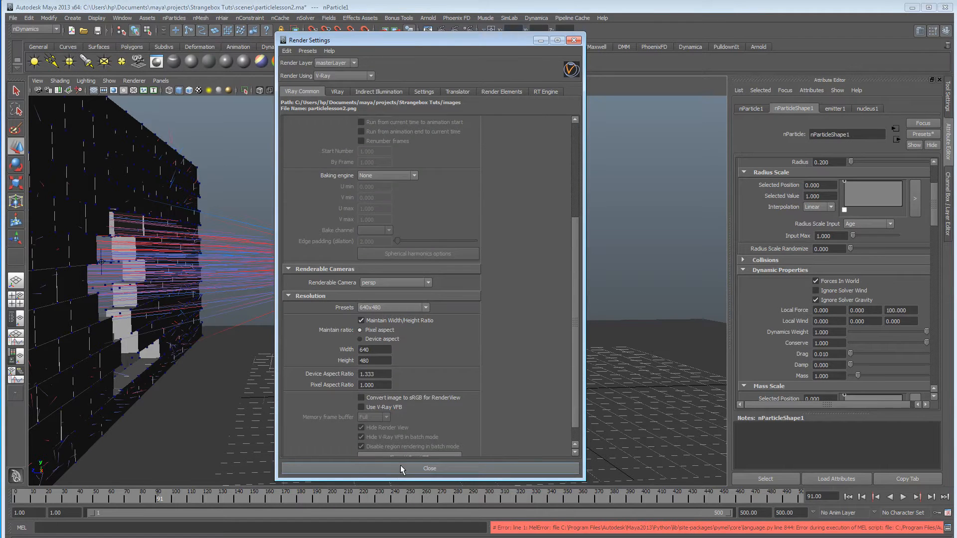
{"action": "left_click", "coordinate": [400, 466]}
{"action": "left_click", "coordinate": [441, 31]}
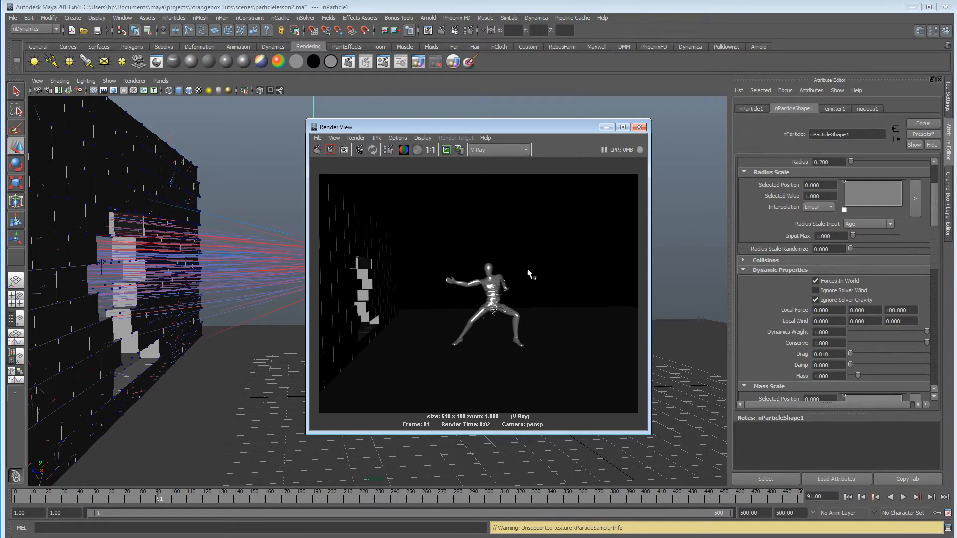
{"action": "left_click", "coordinate": [638, 130]}
Switch the scene's renderer to mental ray.
{"action": "left_click_drag", "start_coordinate": [369, 253], "coordinate": [279, 239], "text": "alt"}
{"action": "right_click_drag", "start_coordinate": [338, 238], "coordinate": [440, 238], "text": "alt"}
{"action": "left_click_drag", "start_coordinate": [289, 254], "coordinate": [318, 263], "text": "alt"}
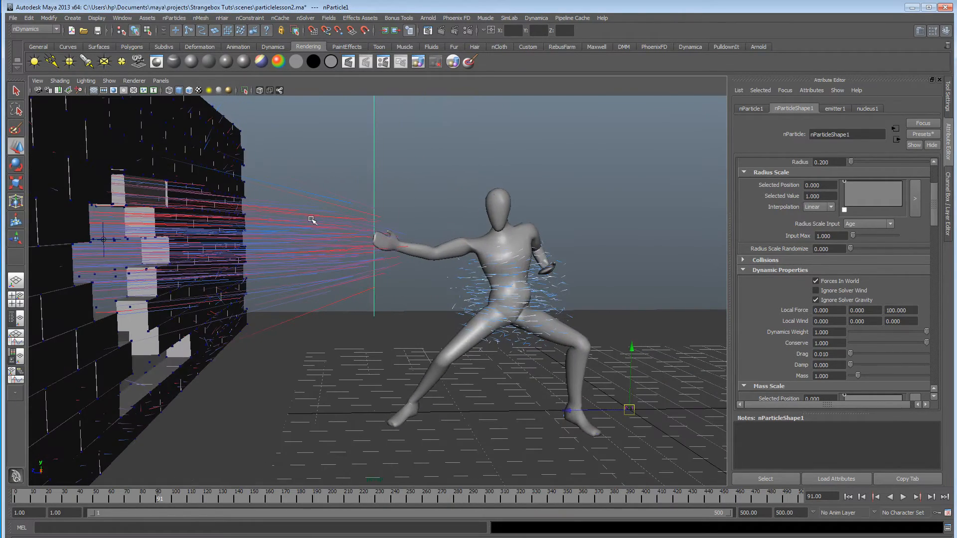
{"action": "left_click_drag", "start_coordinate": [395, 264], "coordinate": [359, 261], "text": "alt"}
{"action": "right_click_drag", "start_coordinate": [359, 260], "coordinate": [326, 257], "text": "alt"}
{"action": "middle_click_drag", "start_coordinate": [326, 257], "coordinate": [398, 254], "text": "alt"}
{"action": "right_click_drag", "start_coordinate": [398, 254], "coordinate": [490, 254], "text": "alt"}
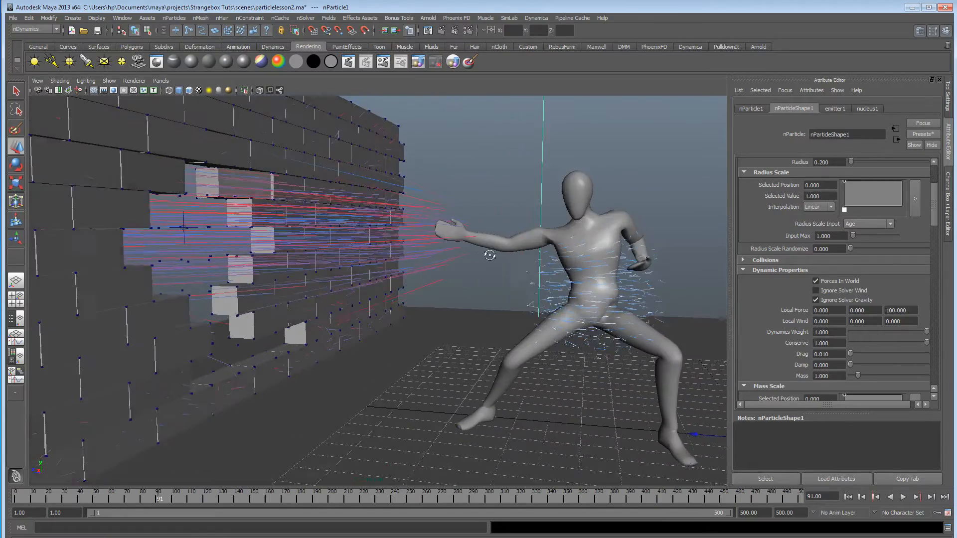
{"action": "middle_click_drag", "start_coordinate": [490, 254], "coordinate": [391, 255], "text": "alt"}
{"action": "left_click", "coordinate": [463, 32]}
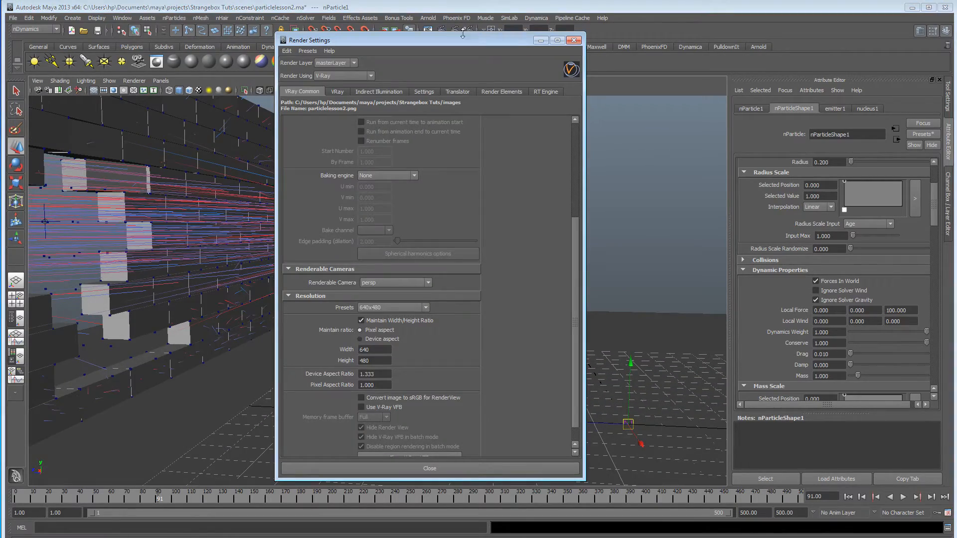
{"action": "left_click", "coordinate": [337, 76]}
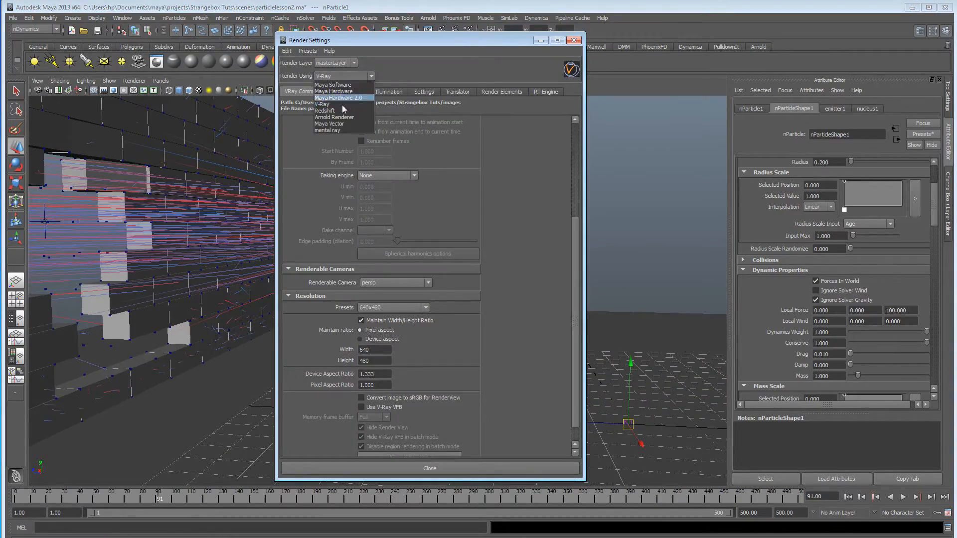
{"action": "left_click", "coordinate": [351, 129]}
Render frame 91 of the fighter's blast hitting the wall with mental ray.
{"action": "left_click_drag", "start_coordinate": [416, 43], "coordinate": [700, 48]}
{"action": "left_click_drag", "start_coordinate": [537, 139], "coordinate": [393, 208], "text": "alt"}
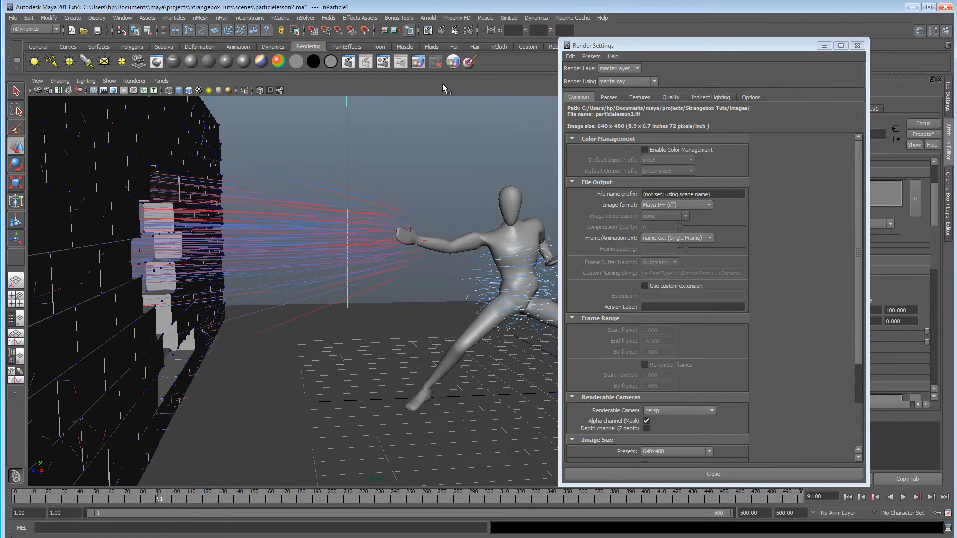
{"action": "left_click", "coordinate": [441, 30]}
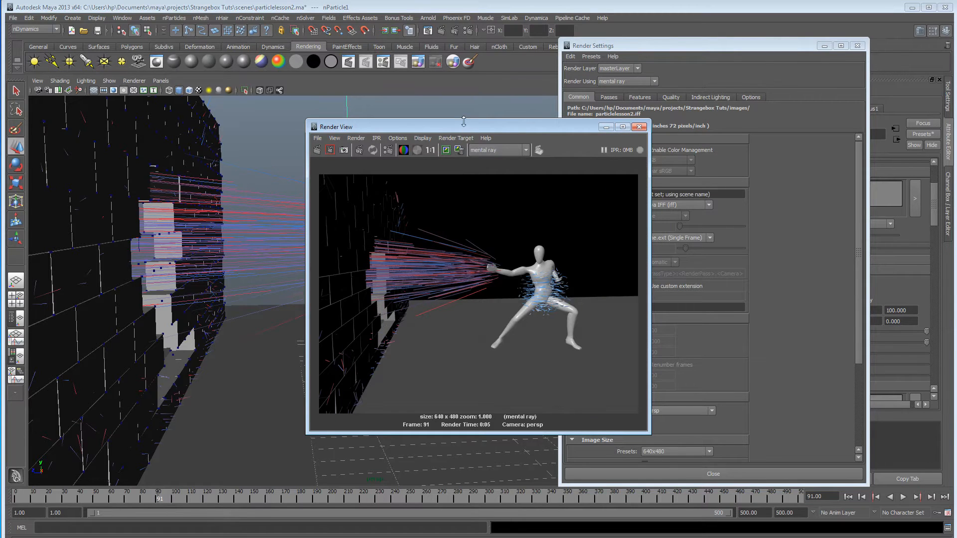
{"action": "left_click_drag", "start_coordinate": [464, 122], "coordinate": [324, 113]}
Set the mental ray quality preset to Production.
{"action": "left_click", "coordinate": [609, 97]}
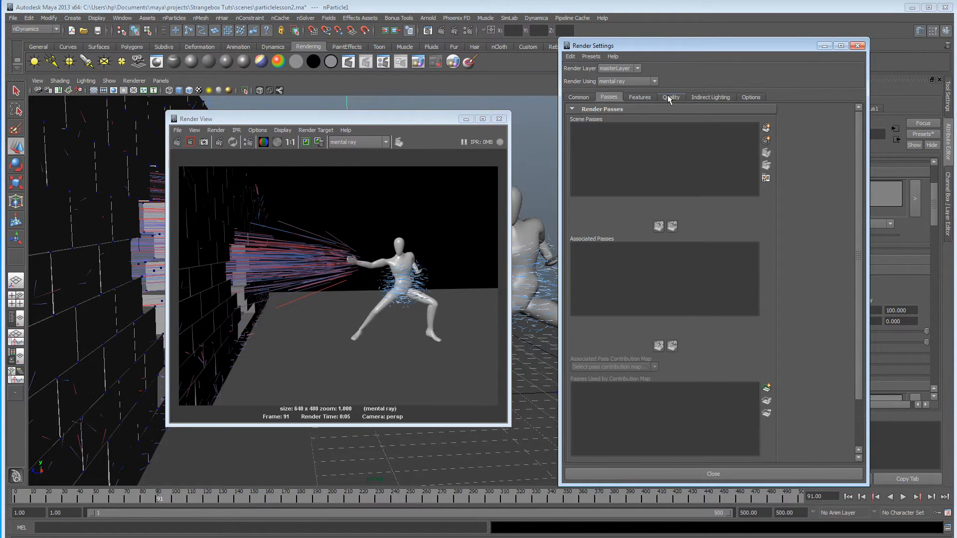
{"action": "left_click", "coordinate": [670, 98]}
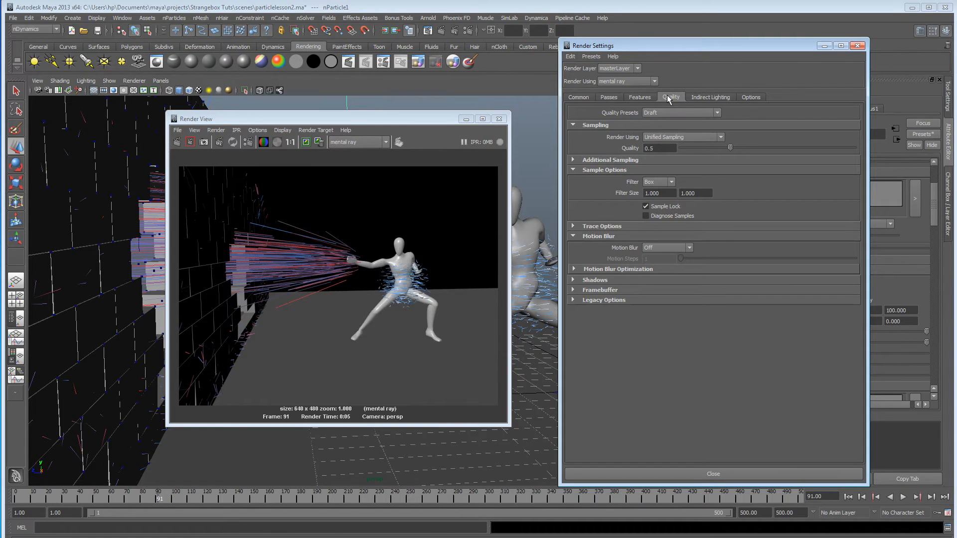
{"action": "left_click", "coordinate": [680, 113]}
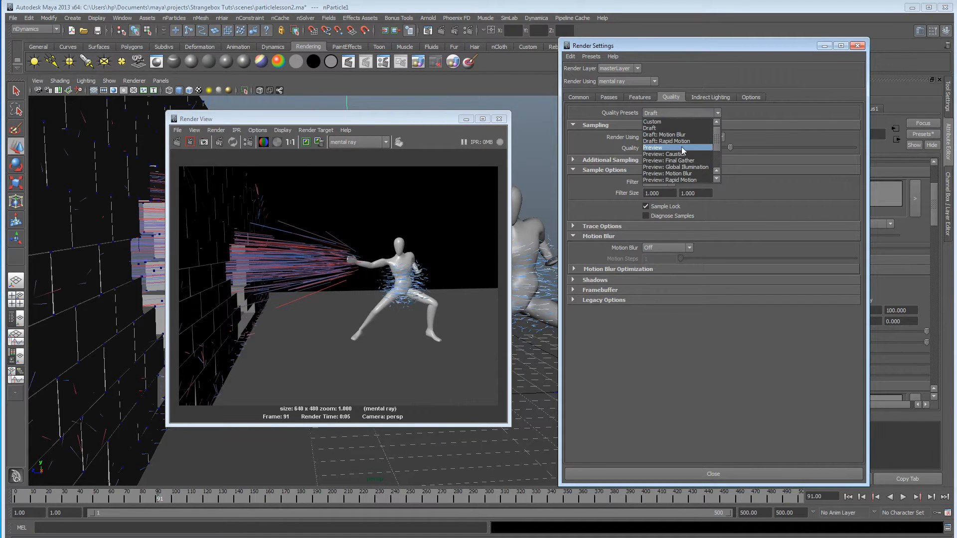
{"action": "left_click", "coordinate": [676, 167]}
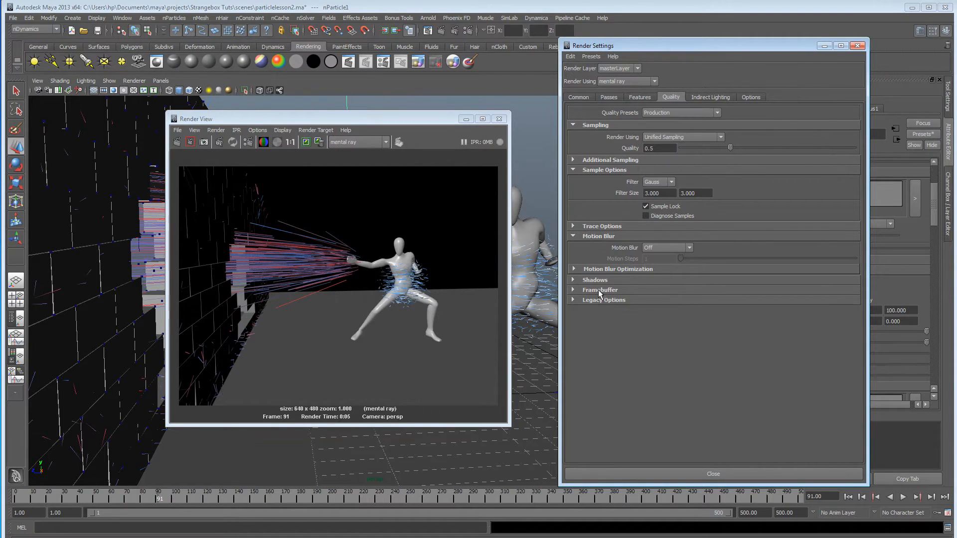
Set mental ray motion blur to Full with a Motion Blur By value of 5.000.
{"action": "left_click", "coordinate": [606, 270]}
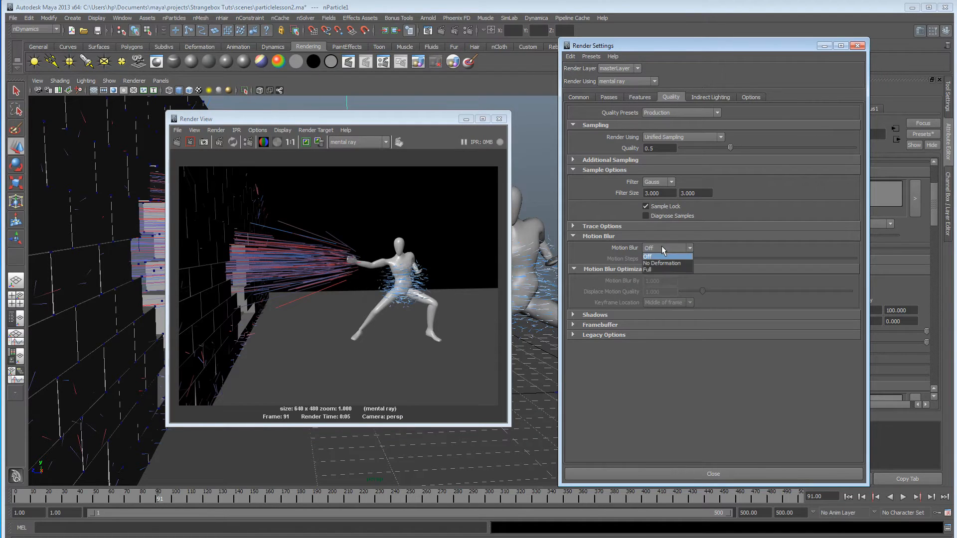
{"action": "left_click", "coordinate": [662, 269]}
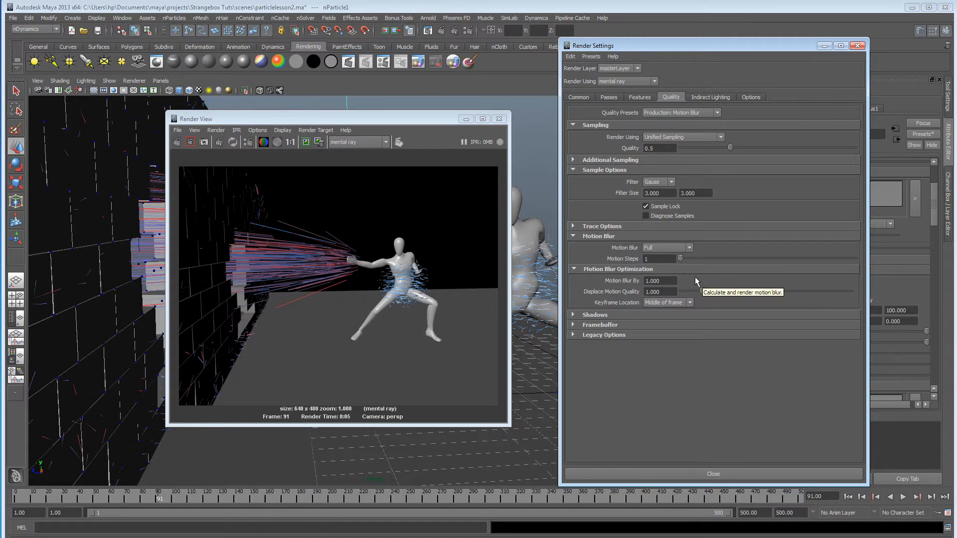
{"action": "left_click_drag", "start_coordinate": [671, 281], "coordinate": [551, 280]}
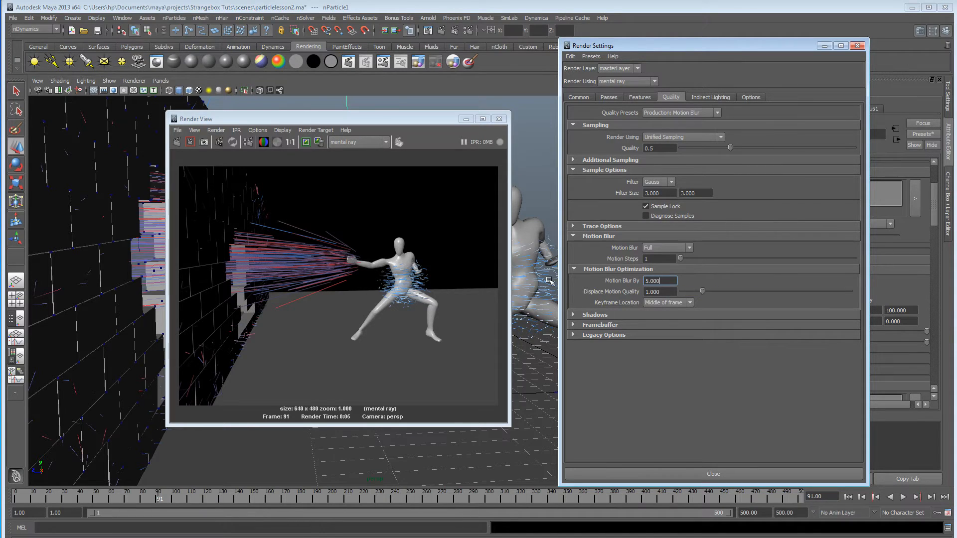
Render the frame again with motion blur, then close the render view and render settings.
{"action": "left_click", "coordinate": [176, 142]}
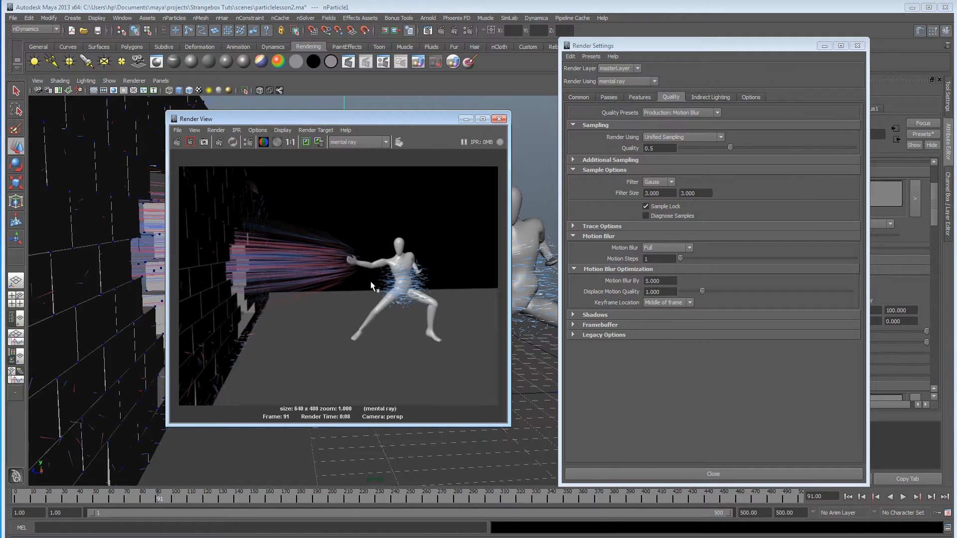
{"action": "left_click", "coordinate": [499, 119]}
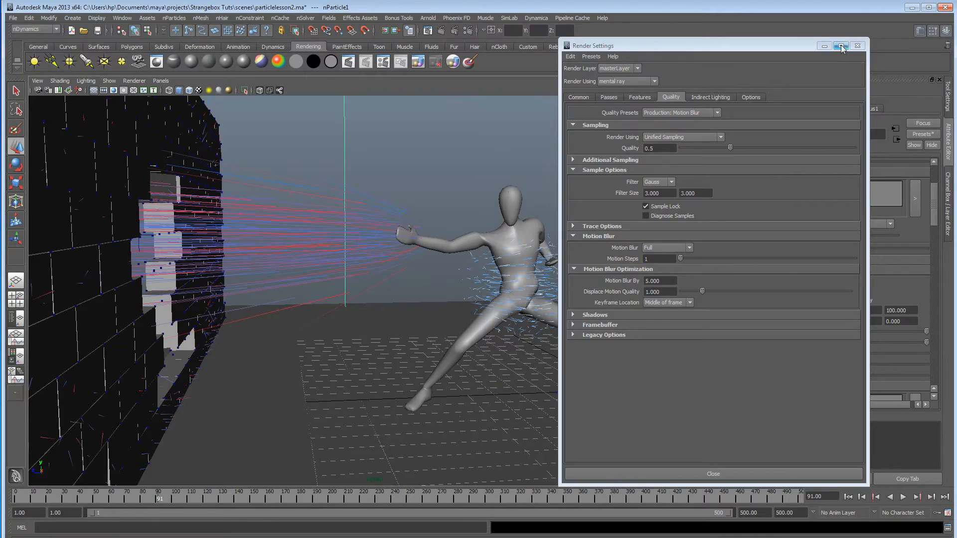
{"action": "left_click", "coordinate": [857, 45]}
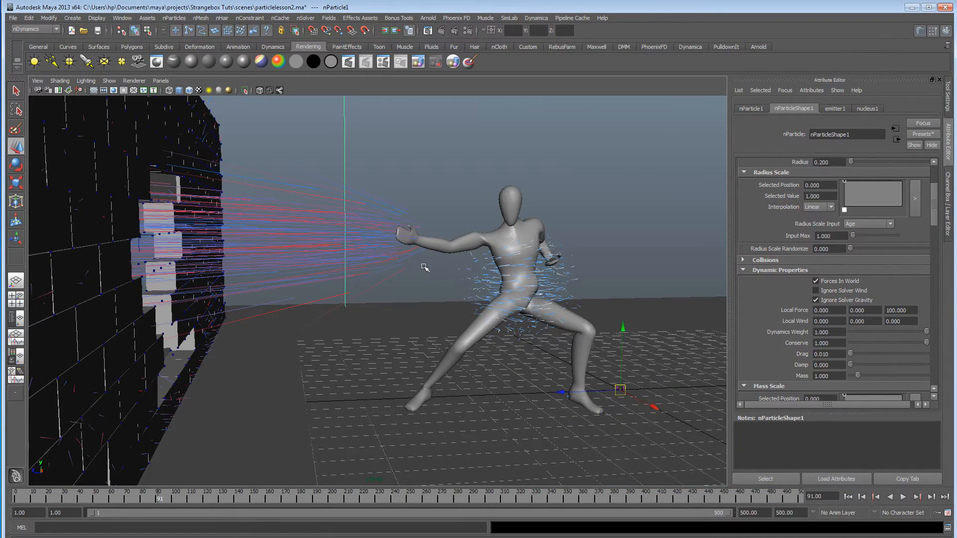
Create a render layer from the selected nParticle1 blast and display that layer's contents.
{"action": "left_click_drag", "start_coordinate": [421, 269], "coordinate": [376, 276], "text": "alt"}
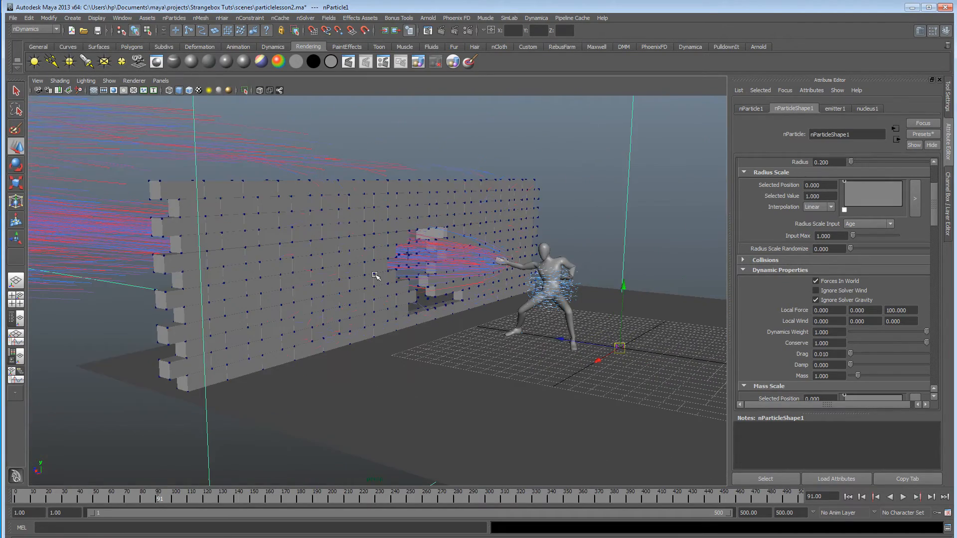
{"action": "left_click_drag", "start_coordinate": [450, 276], "coordinate": [366, 279], "text": "alt"}
{"action": "right_click_drag", "start_coordinate": [367, 279], "coordinate": [274, 279], "text": "alt"}
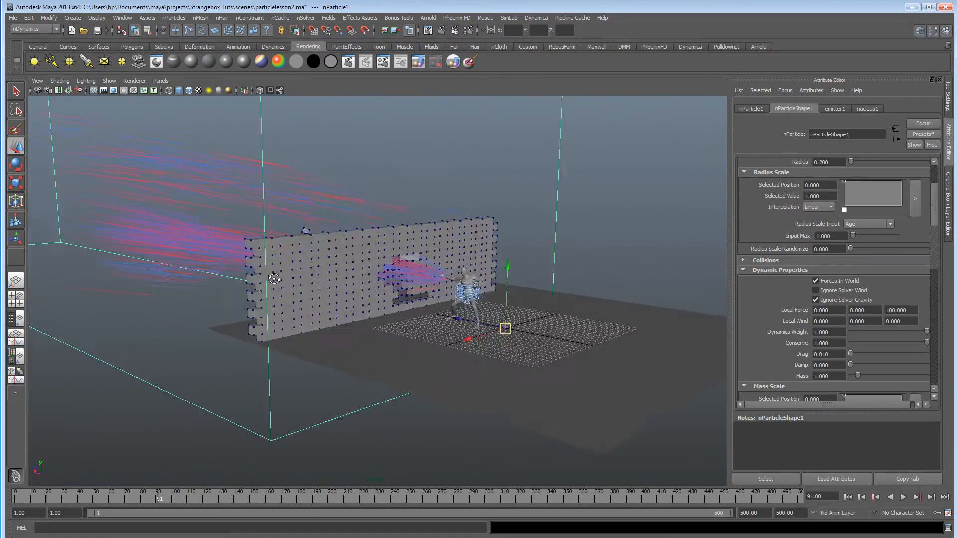
{"action": "left_click_drag", "start_coordinate": [274, 280], "coordinate": [309, 277], "text": "alt"}
{"action": "right_click_drag", "start_coordinate": [310, 278], "coordinate": [583, 279], "text": "alt"}
{"action": "left_click_drag", "start_coordinate": [584, 279], "coordinate": [361, 271], "text": "alt"}
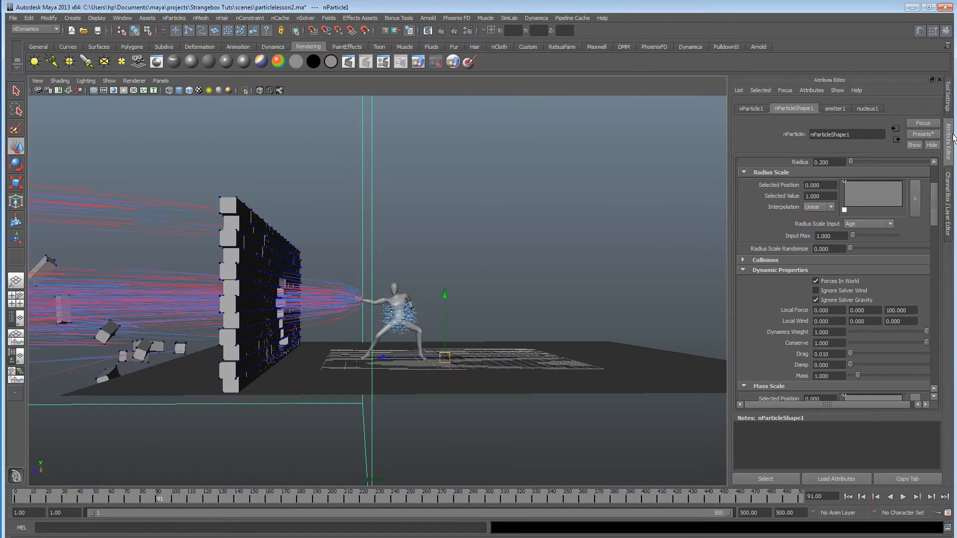
{"action": "left_click", "coordinate": [947, 184]}
{"action": "left_click", "coordinate": [873, 380]}
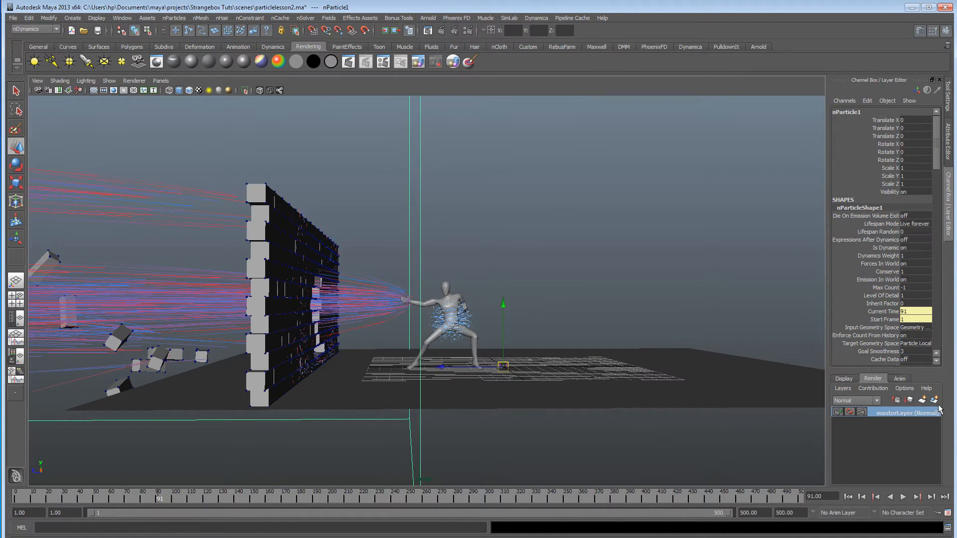
{"action": "left_click", "coordinate": [936, 402]}
{"action": "left_click", "coordinate": [897, 413]}
{"action": "left_click_drag", "start_coordinate": [490, 386], "coordinate": [463, 384], "text": "alt"}
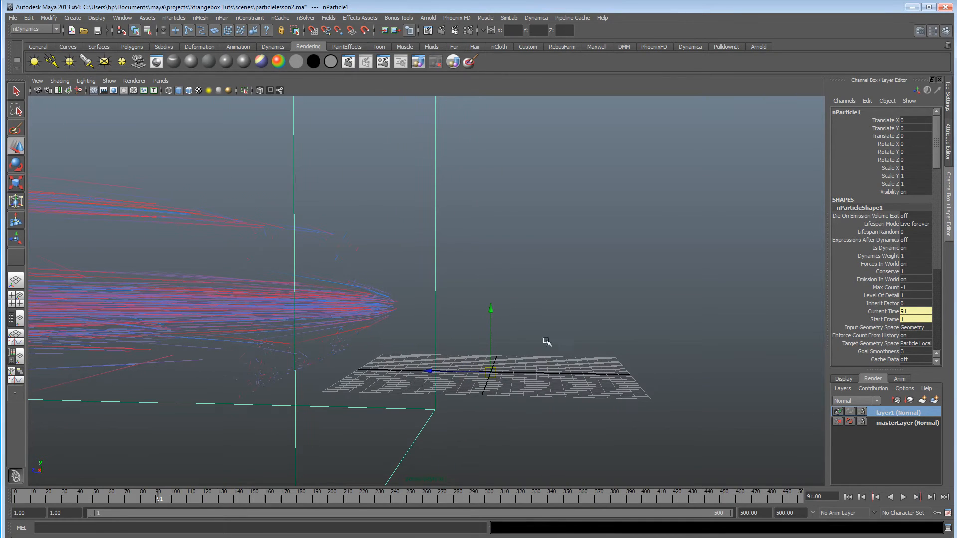
From the master layer, put nParticle2 around the fighter's torso in its own render layer, display it, and undo the extra layer.
{"action": "left_click", "coordinate": [921, 424]}
{"action": "left_click", "coordinate": [455, 322]}
{"action": "left_click", "coordinate": [935, 400]}
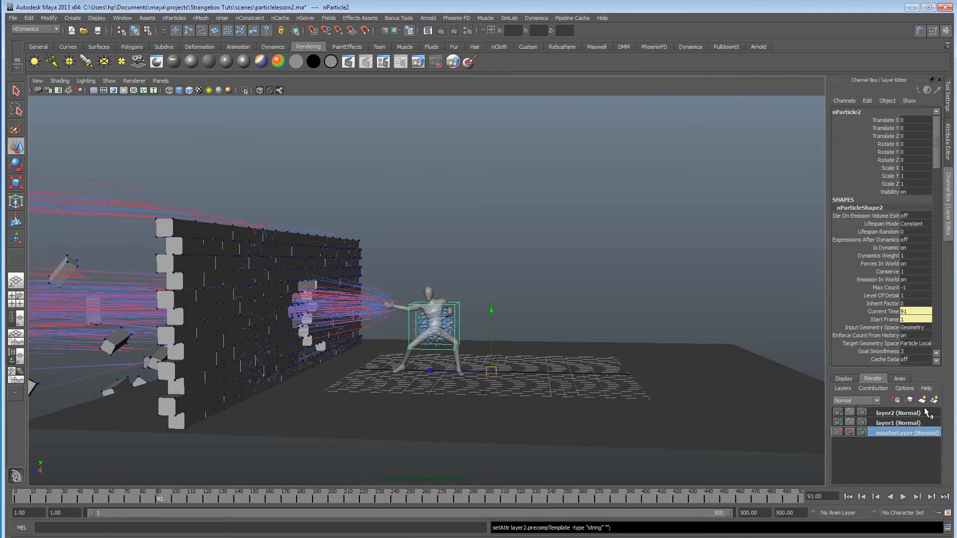
{"action": "left_click", "coordinate": [897, 413]}
{"action": "right_click_drag", "start_coordinate": [399, 387], "coordinate": [692, 391], "text": "alt"}
{"action": "middle_click_drag", "start_coordinate": [692, 392], "coordinate": [560, 367], "text": "alt"}
{"action": "right_click_drag", "start_coordinate": [560, 368], "coordinate": [448, 368], "text": "alt"}
{"action": "middle_click_drag", "start_coordinate": [449, 367], "coordinate": [518, 345], "text": "alt"}
{"action": "left_click", "coordinate": [934, 400]}
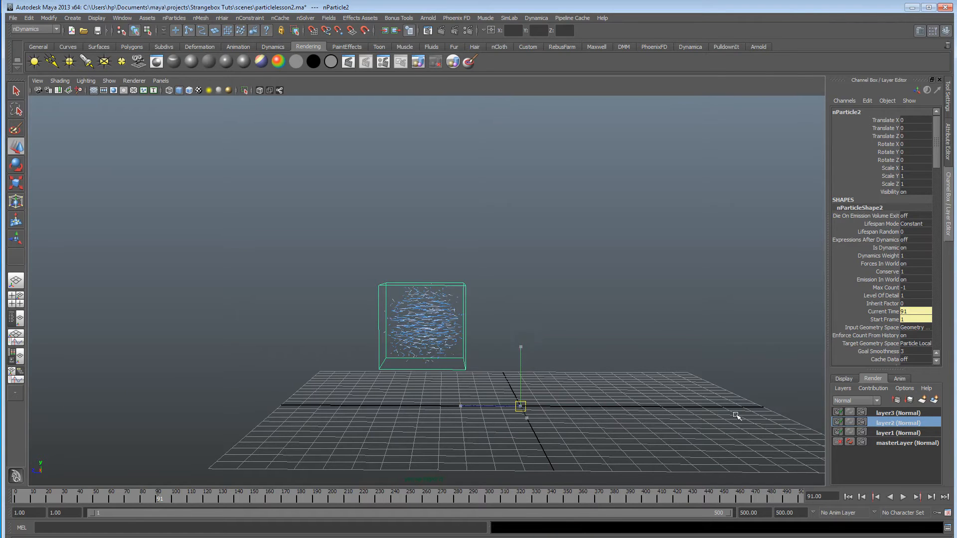
{"action": "key", "text": "ctrl+z"}
From the master layer, put the fighter mesh in its own render layer and display that layer.
{"action": "left_click", "coordinate": [926, 435]}
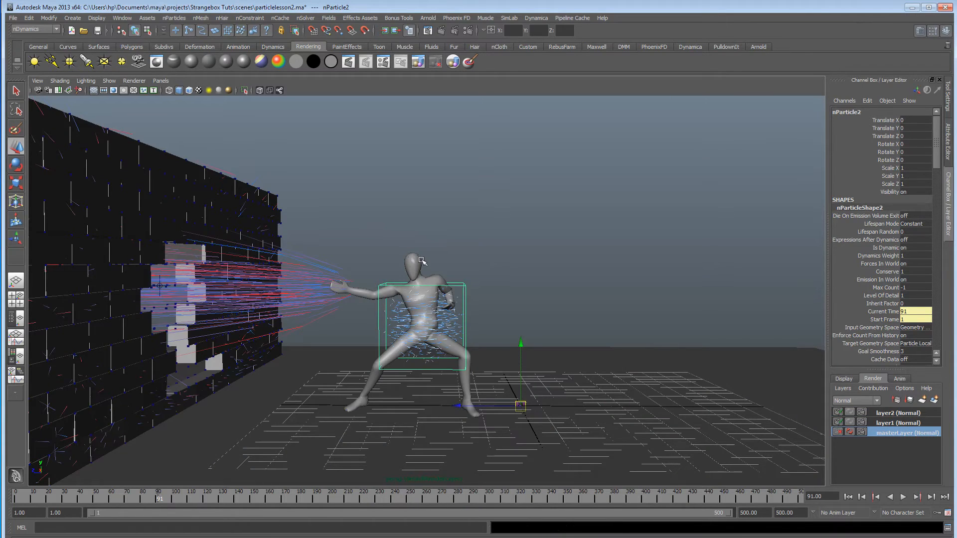
{"action": "left_click", "coordinate": [425, 327]}
{"action": "left_click", "coordinate": [934, 401]}
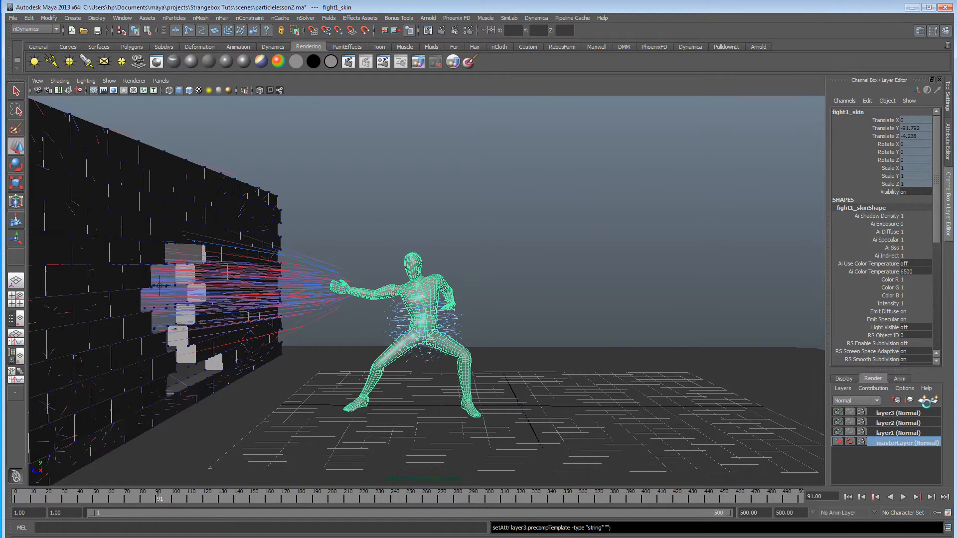
{"action": "left_click", "coordinate": [893, 413]}
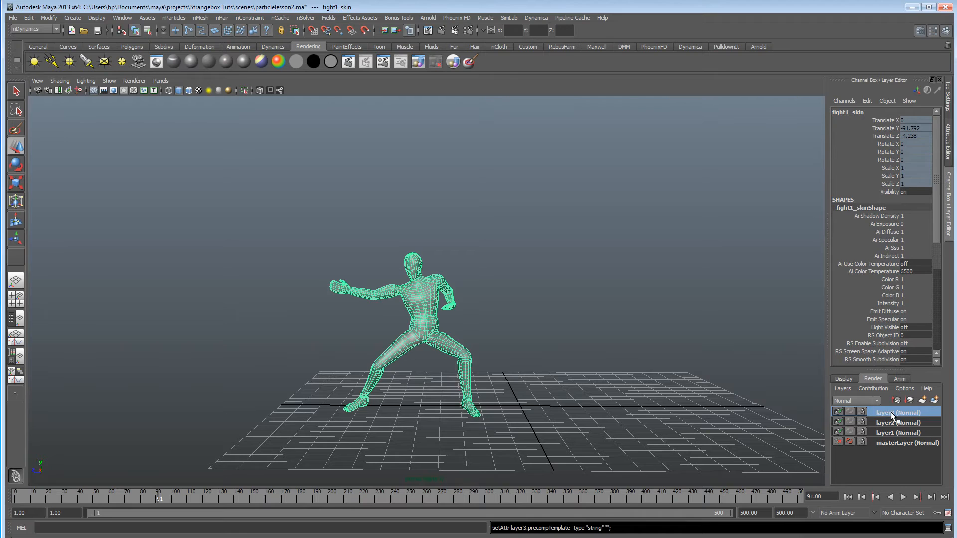
{"action": "right_click_drag", "start_coordinate": [324, 369], "coordinate": [490, 375], "text": "alt"}
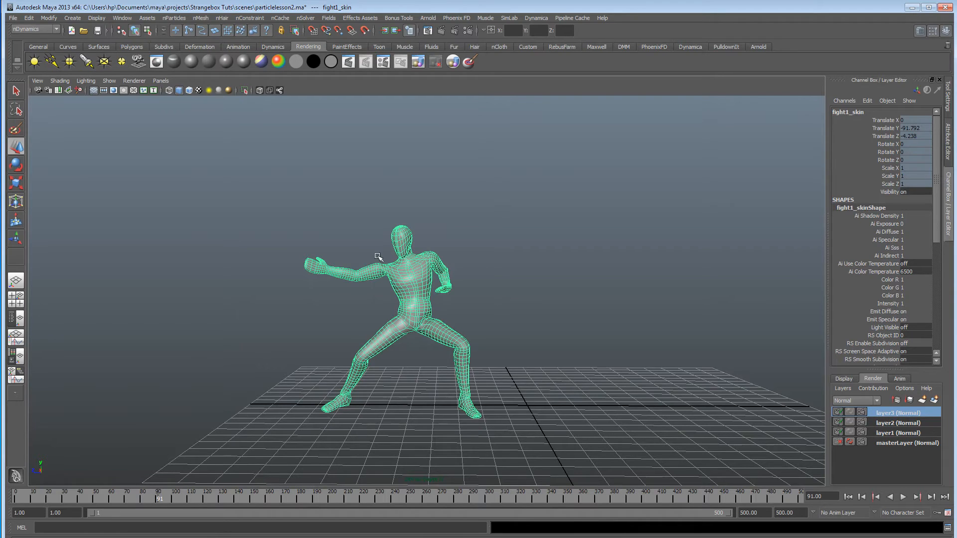
Display render layer2 and add the selected fighter mesh to it alongside the torso particles.
{"action": "left_click", "coordinate": [900, 425]}
{"action": "right_click", "coordinate": [901, 425]}
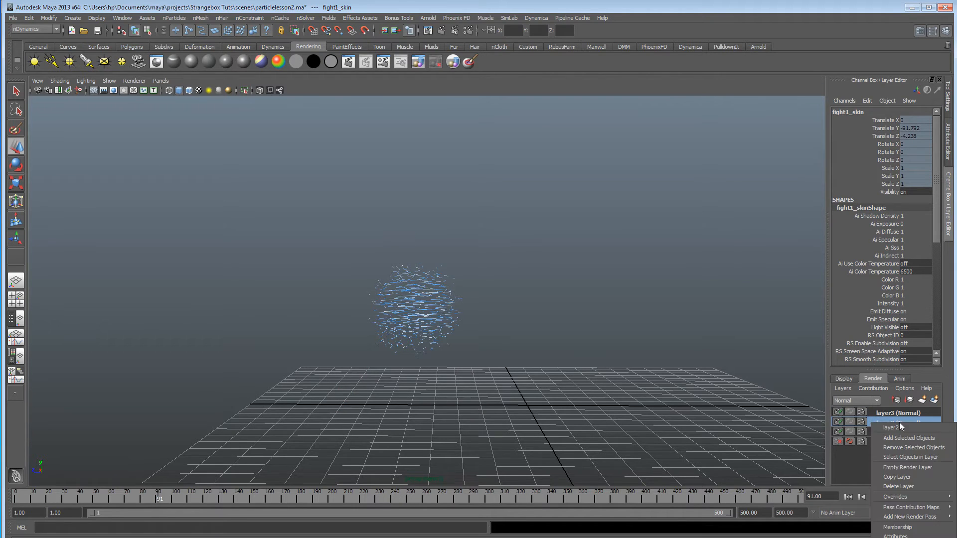
{"action": "left_click", "coordinate": [900, 432]}
{"action": "left_click_drag", "start_coordinate": [476, 372], "coordinate": [558, 316], "text": "alt"}
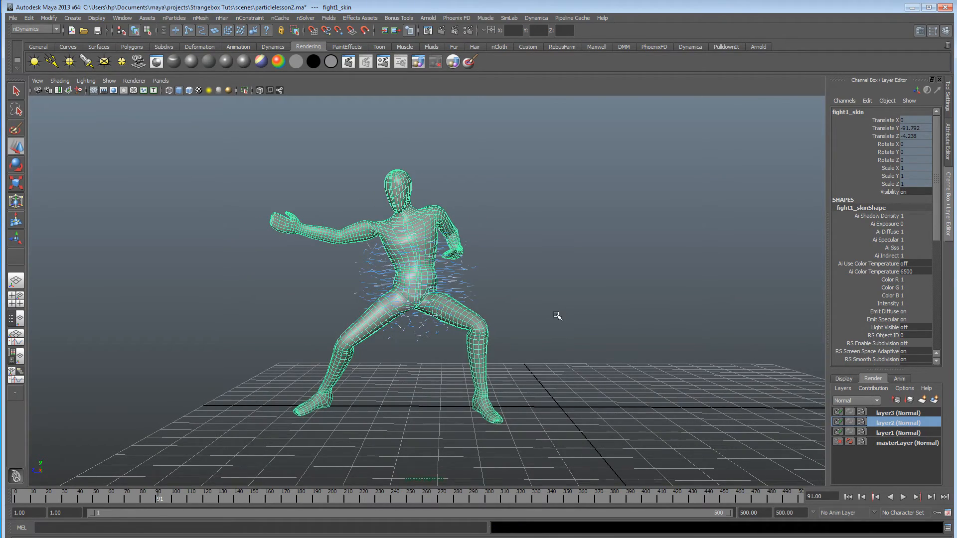
{"action": "left_click_drag", "start_coordinate": [486, 331], "coordinate": [459, 334], "text": "alt"}
Display the contents of layer1, return to the master layer, and examine the full scene with nothing selected.
{"action": "left_click", "coordinate": [905, 432]}
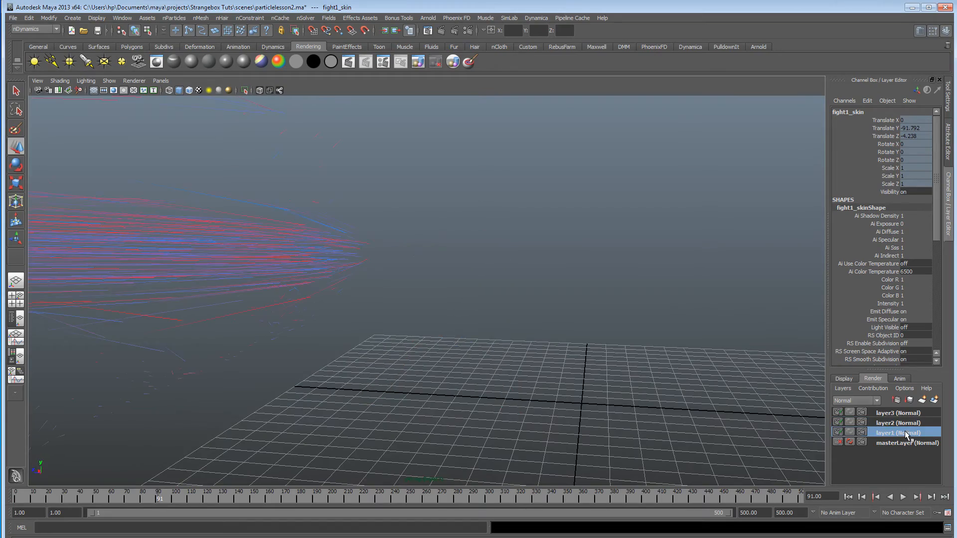
{"action": "left_click", "coordinate": [898, 443]}
{"action": "left_click_drag", "start_coordinate": [458, 295], "coordinate": [355, 353], "text": "alt"}
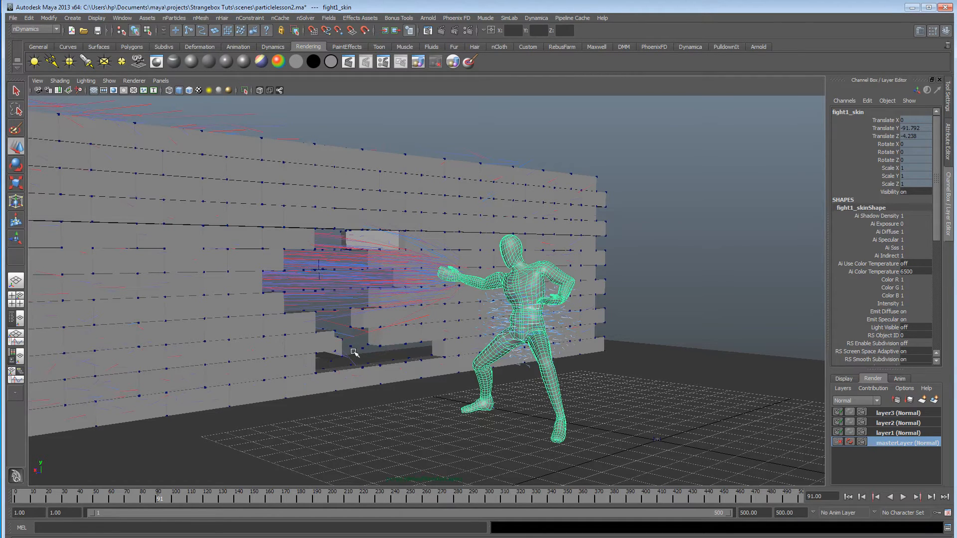
{"action": "left_click", "coordinate": [651, 257]}
{"action": "left_click_drag", "start_coordinate": [497, 314], "coordinate": [580, 321], "text": "alt"}
{"action": "left_click_drag", "start_coordinate": [547, 349], "coordinate": [572, 338], "text": "alt"}
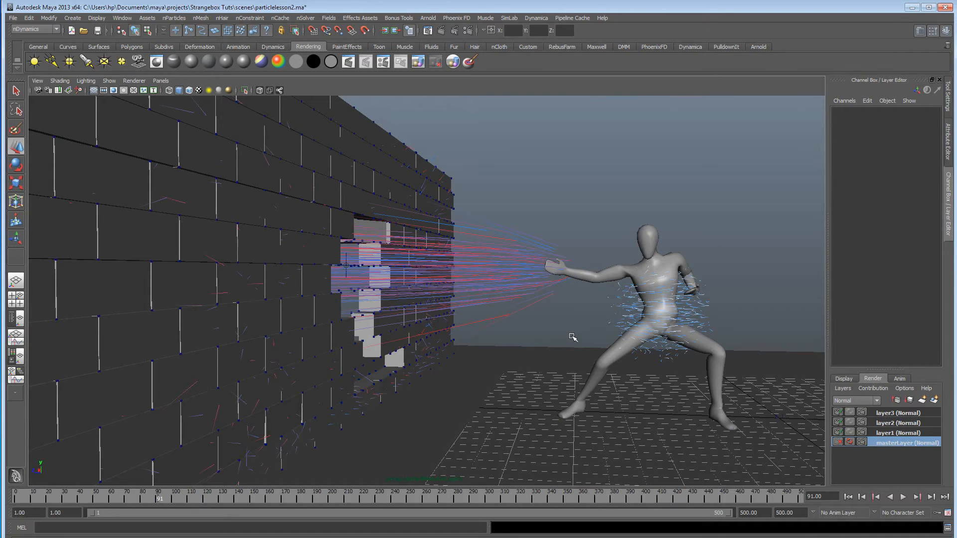
{"action": "left_click_drag", "start_coordinate": [572, 338], "coordinate": [549, 394], "text": "alt"}
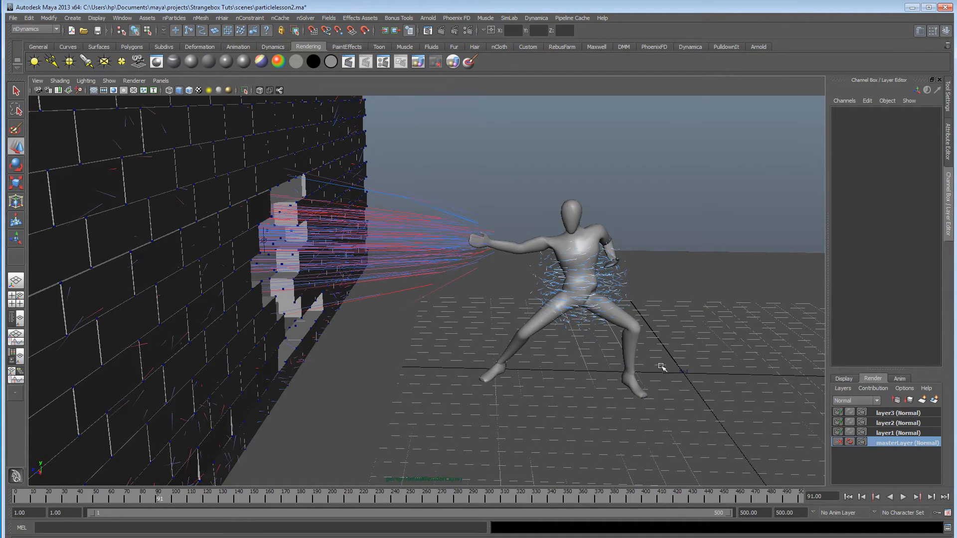
{"action": "left_click_drag", "start_coordinate": [640, 406], "coordinate": [506, 379], "text": "alt"}
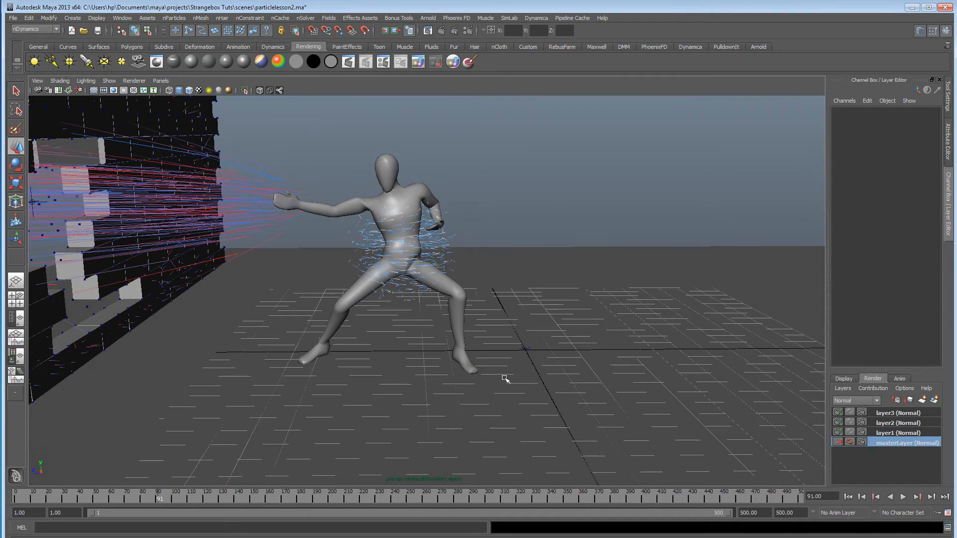
Create a polygon pipe, scale it uniformly to about 4.64, and move it around the fighter's legs at about X 3.85, Z 4.79.
{"action": "left_click", "coordinate": [131, 46]}
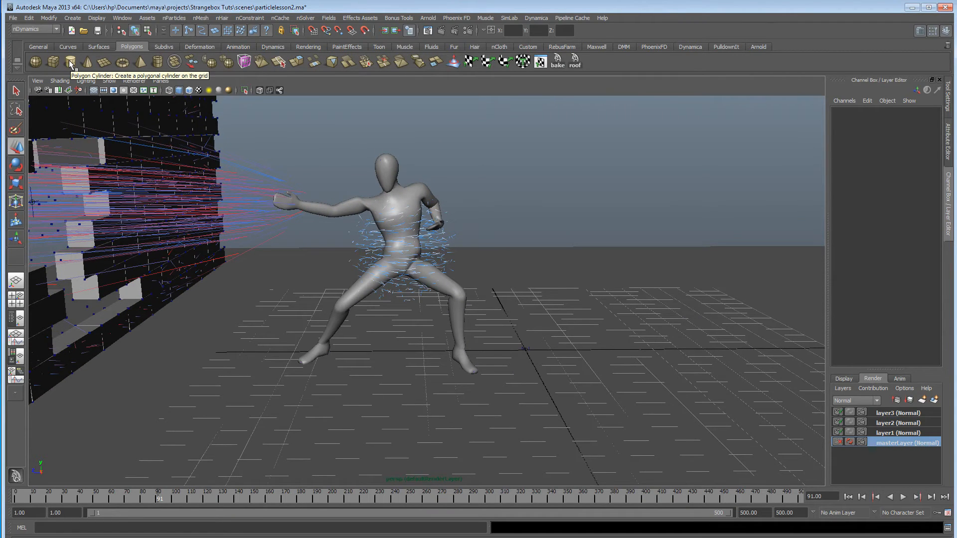
{"action": "left_click", "coordinate": [158, 62]}
{"action": "left_click_drag", "start_coordinate": [499, 371], "coordinate": [688, 360], "text": "alt"}
{"action": "key", "text": "r"}
{"action": "key", "text": "w"}
{"action": "left_click_drag", "start_coordinate": [589, 377], "coordinate": [492, 453], "text": "alt"}
{"action": "middle_click_drag", "start_coordinate": [529, 392], "coordinate": [561, 375], "text": "alt"}
{"action": "left_click_drag", "start_coordinate": [500, 404], "coordinate": [337, 407]}
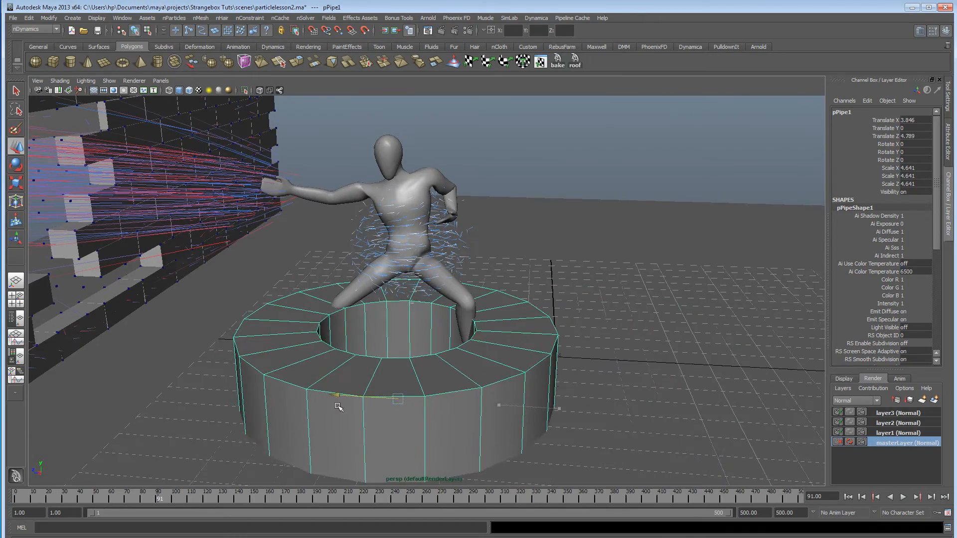
Lower the pipe to a Translate Y of about -2.02, near floor level.
{"action": "left_click_drag", "start_coordinate": [368, 363], "coordinate": [312, 357], "text": "alt"}
{"action": "left_click_drag", "start_coordinate": [304, 322], "coordinate": [309, 380]}
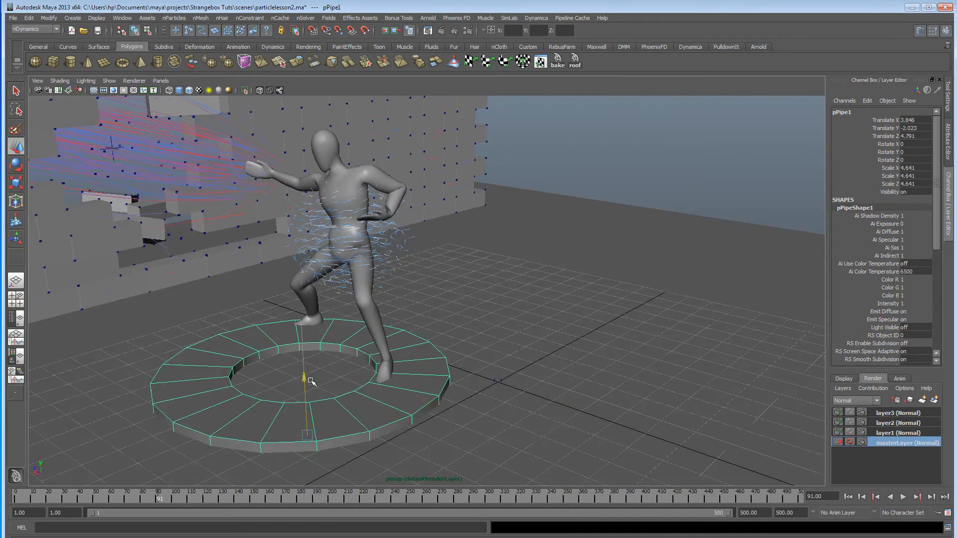
{"action": "middle_click_drag", "start_coordinate": [440, 377], "coordinate": [510, 333], "text": "alt"}
{"action": "left_click_drag", "start_coordinate": [510, 333], "coordinate": [480, 333], "text": "alt"}
In the side view, select the lower part of the pipe and delete it, keeping only the flat top ring.
{"action": "key", "text": "space"}
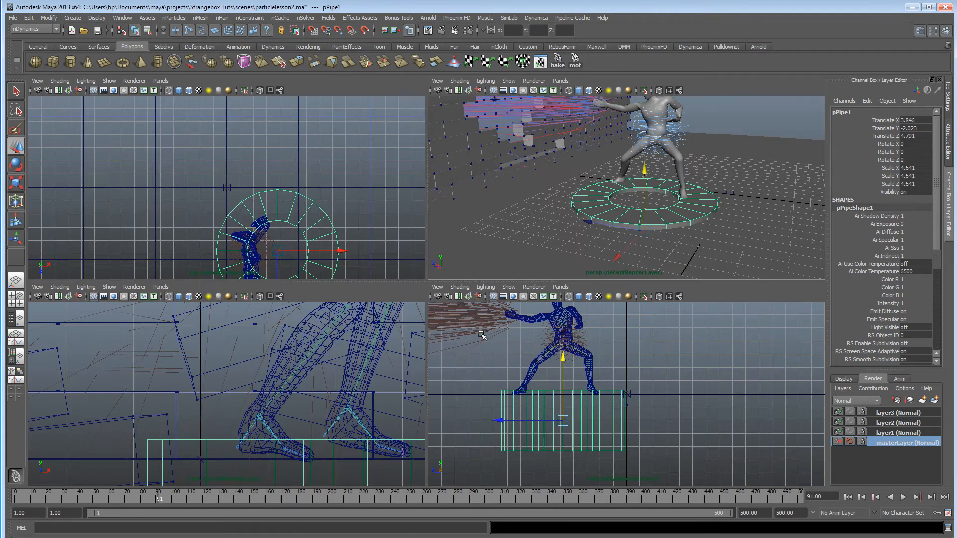
{"action": "left_click", "coordinate": [505, 451]}
{"action": "right_click_drag", "start_coordinate": [505, 408], "coordinate": [498, 465]}
{"action": "left_click_drag", "start_coordinate": [483, 468], "coordinate": [698, 397]}
{"action": "key", "text": "Delete"}
{"action": "key", "text": "space"}
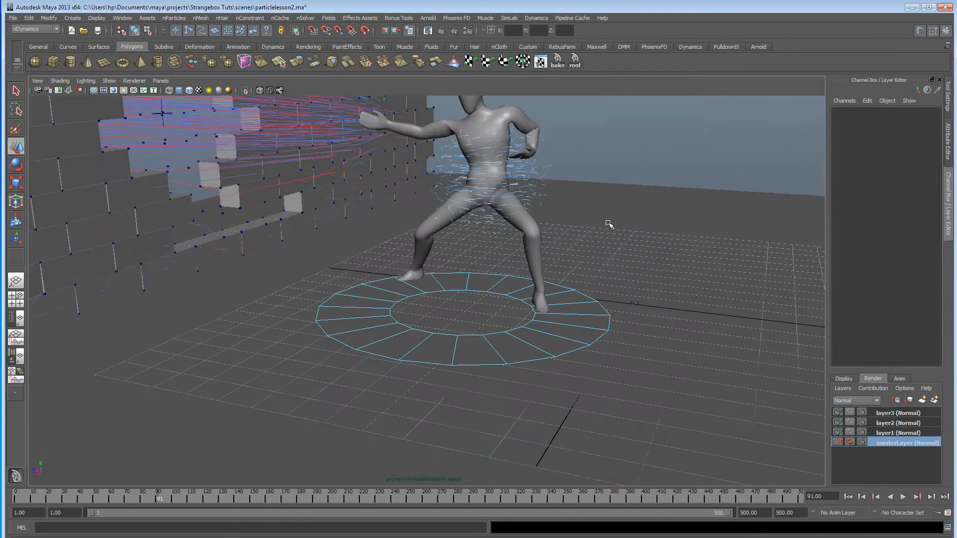
Select the flat ring and center it beneath the fighter's feet at about X 1.41, Z 5.11.
{"action": "scroll", "coordinate": [397, 342], "scroll_direction": "up", "scroll_amount": 2}
{"action": "right_click_drag", "start_coordinate": [409, 334], "coordinate": [432, 314]}
{"action": "left_click", "coordinate": [410, 360]}
{"action": "left_click_drag", "start_coordinate": [451, 373], "coordinate": [394, 377], "text": "alt"}
{"action": "left_click_drag", "start_coordinate": [329, 403], "coordinate": [450, 380]}
{"action": "left_click_drag", "start_coordinate": [431, 344], "coordinate": [547, 375]}
Emit nParticles from the flat ring using a Directional emitter at 100 particles per second, then close the emitter options.
{"action": "left_click", "coordinate": [204, 19]}
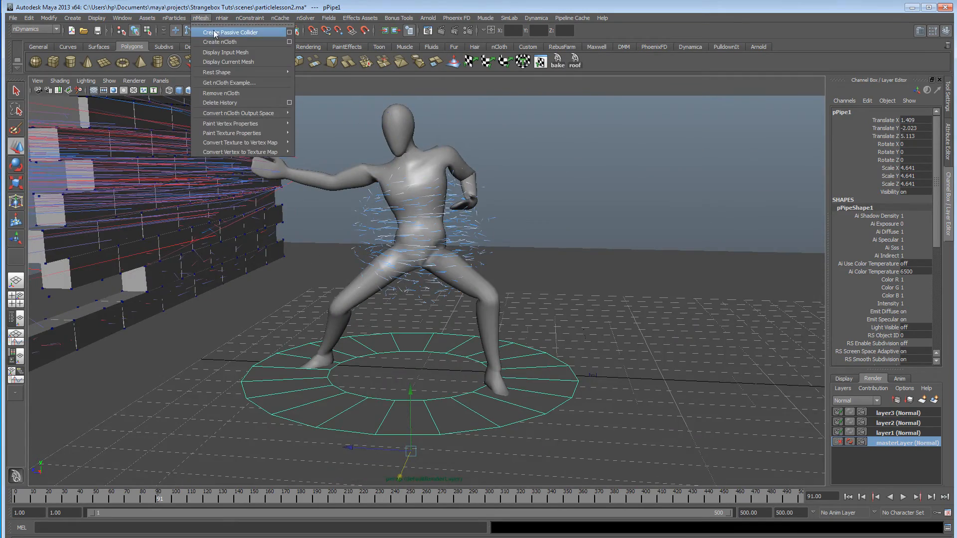
{"action": "mouse_move", "coordinate": [174, 19]}
{"action": "mouse_move", "coordinate": [199, 33]}
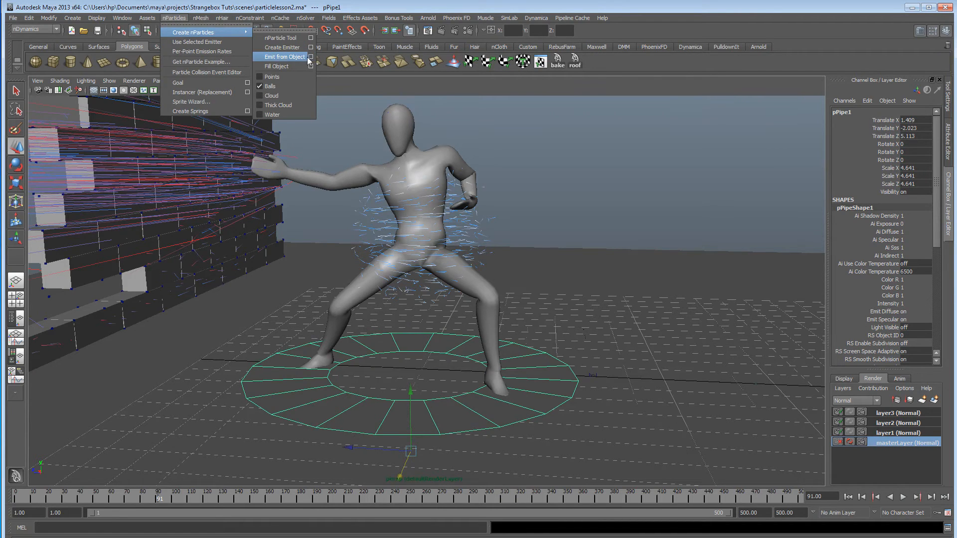
{"action": "left_click", "coordinate": [310, 57]}
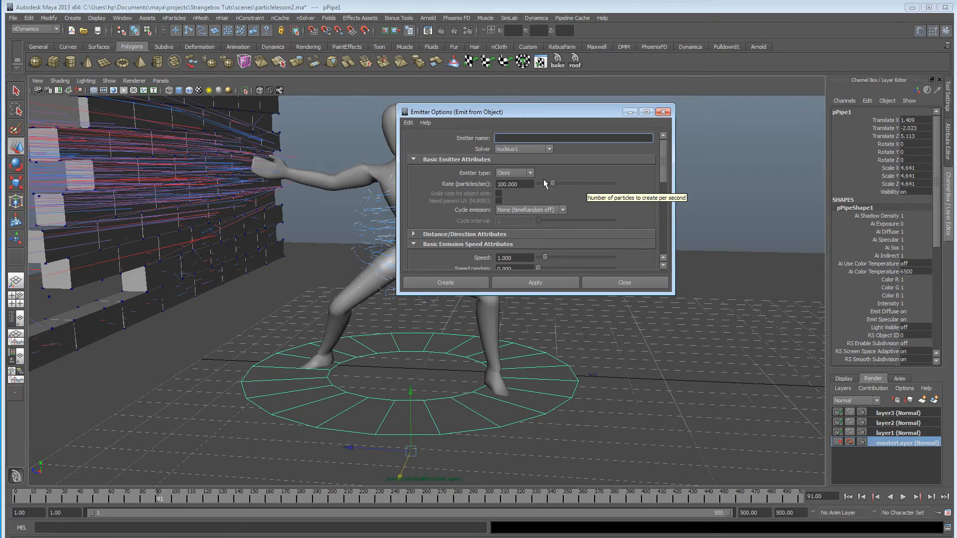
{"action": "left_click", "coordinate": [514, 173]}
{"action": "left_click", "coordinate": [519, 184]}
{"action": "scroll", "coordinate": [595, 201], "scroll_direction": "down", "scroll_amount": 2}
{"action": "scroll", "coordinate": [596, 201], "scroll_direction": "down", "scroll_amount": 2}
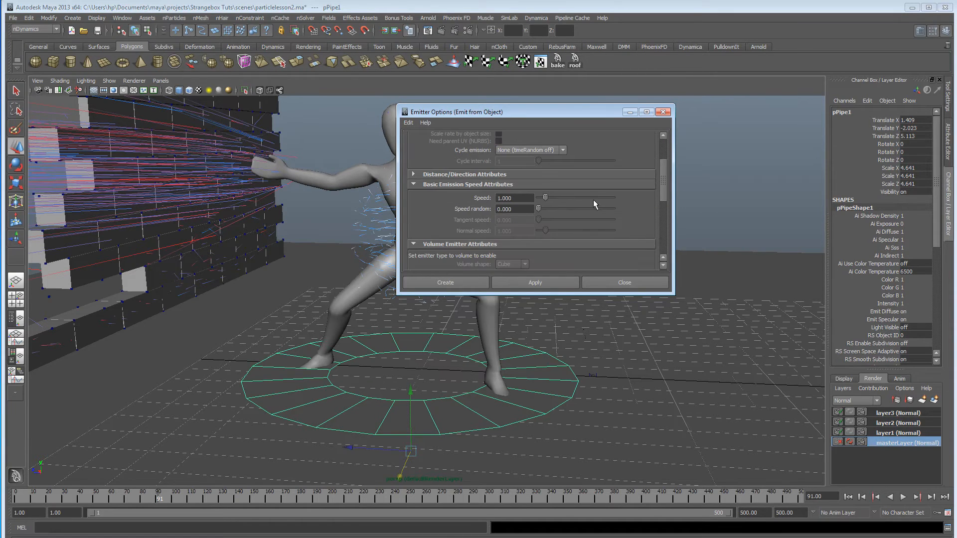
{"action": "scroll", "coordinate": [522, 207], "scroll_direction": "down", "scroll_amount": 4}
{"action": "scroll", "coordinate": [525, 214], "scroll_direction": "up", "scroll_amount": 8}
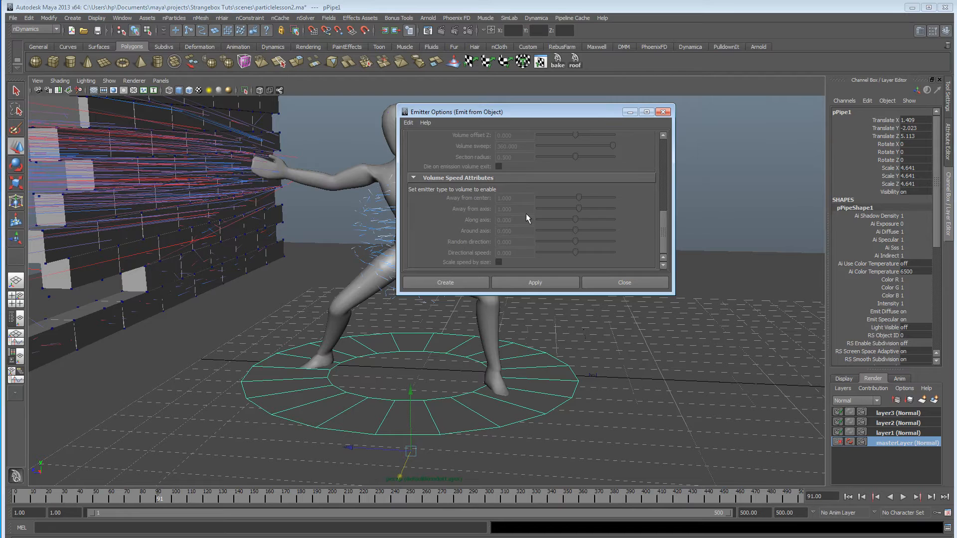
{"action": "left_click", "coordinate": [535, 282]}
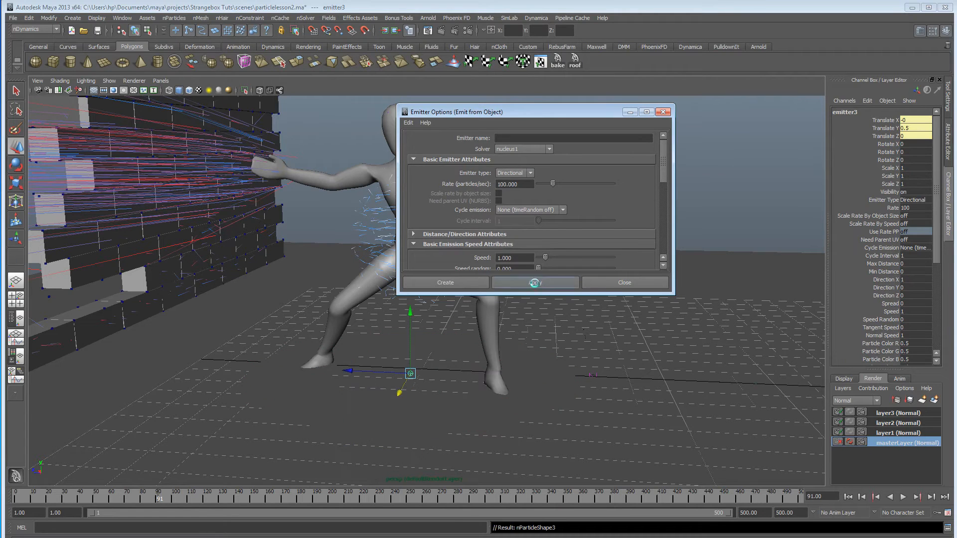
{"action": "left_click", "coordinate": [632, 282]}
Play the simulation briefly from the first frame, stop it, and select the new particles emitted from the ring.
{"action": "left_click", "coordinate": [848, 497]}
{"action": "left_click", "coordinate": [903, 496]}
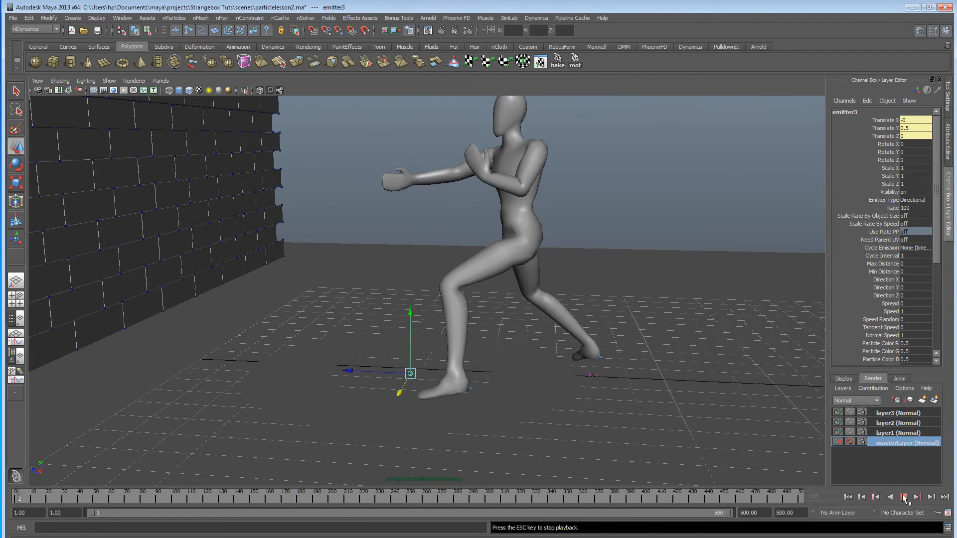
{"action": "left_click", "coordinate": [904, 498]}
{"action": "left_click_drag", "start_coordinate": [424, 273], "coordinate": [434, 262], "text": "alt"}
{"action": "left_click", "coordinate": [548, 236]}
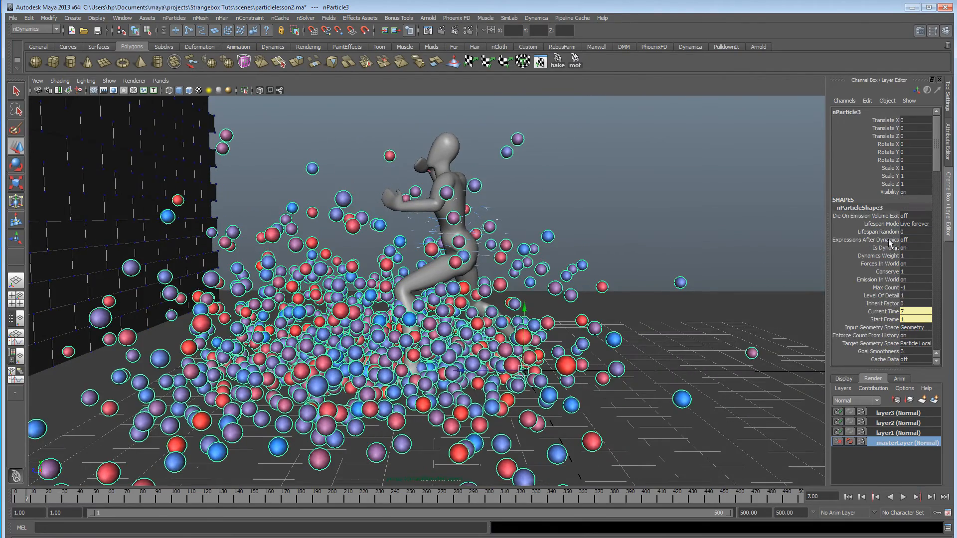
Reduce emitter3's rate to about 42.76 particles per second and its emission speed to about 0.26.
{"action": "left_click", "coordinate": [948, 142]}
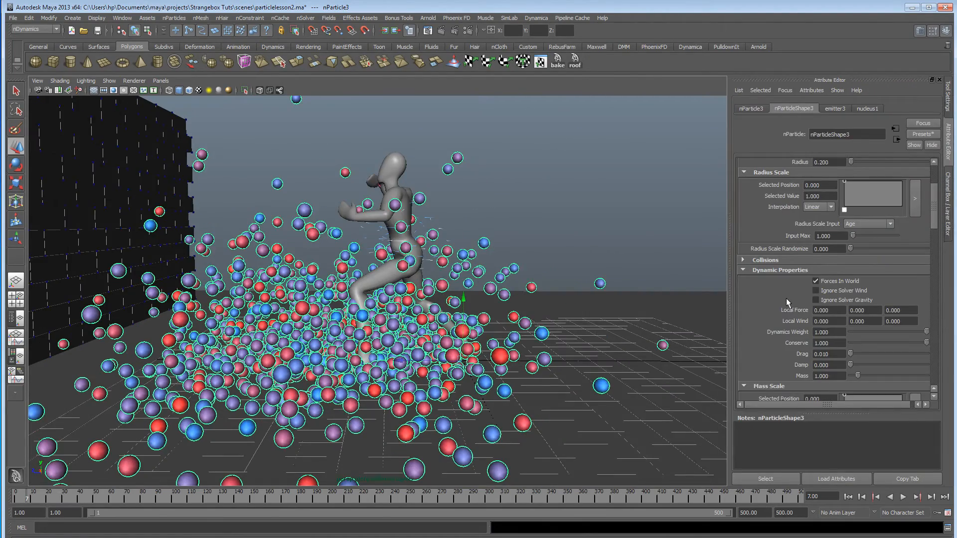
{"action": "left_click", "coordinate": [836, 109]}
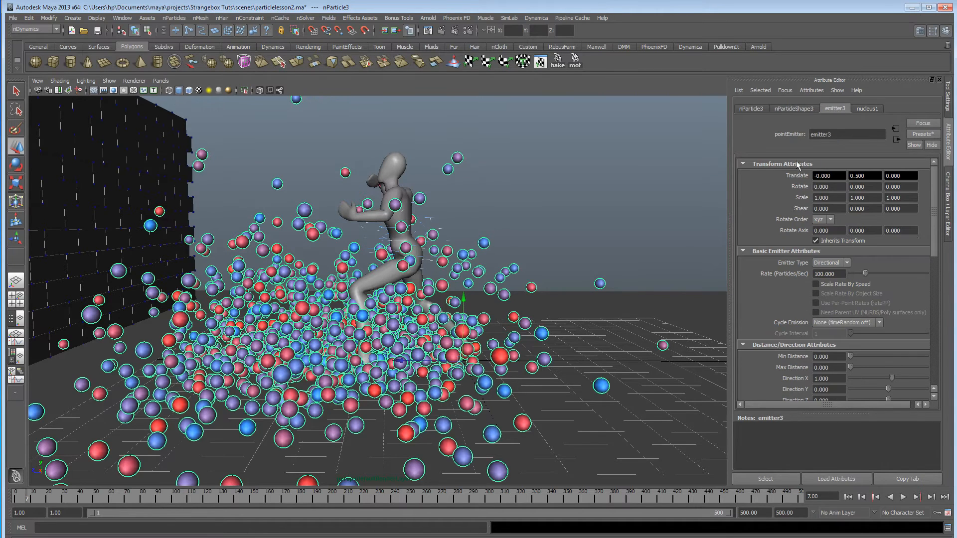
{"action": "left_click", "coordinate": [857, 273]}
{"action": "scroll", "coordinate": [841, 312], "scroll_direction": "down", "scroll_amount": 3}
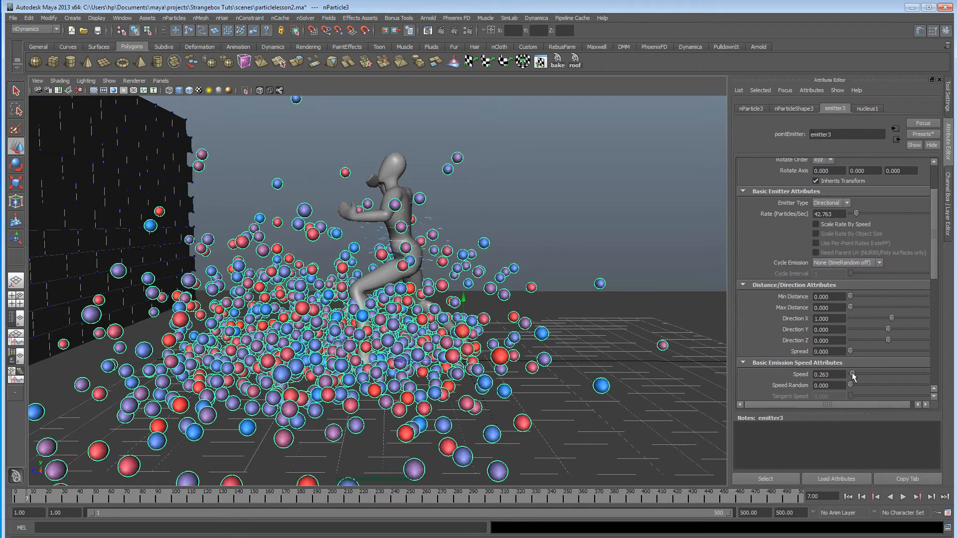
{"action": "scroll", "coordinate": [870, 290], "scroll_direction": "down", "scroll_amount": 3}
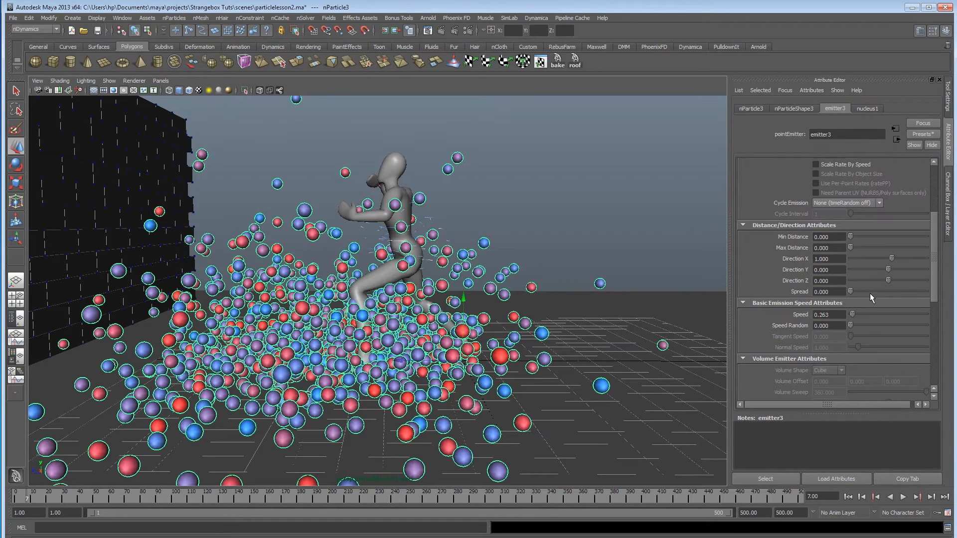
{"action": "scroll", "coordinate": [855, 324], "scroll_direction": "up", "scroll_amount": 6}
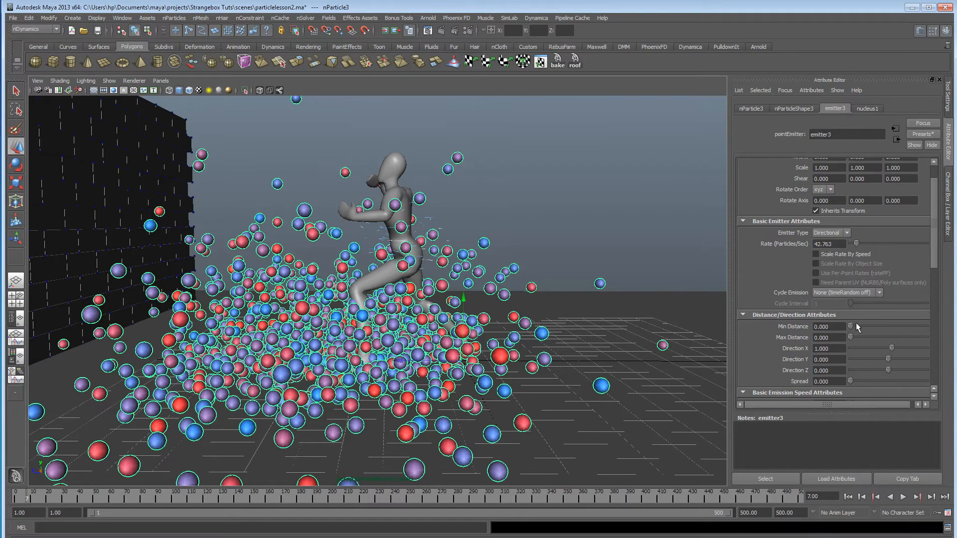
Change the particle render type of nParticleShape3 to Streak.
{"action": "left_click", "coordinate": [795, 109]}
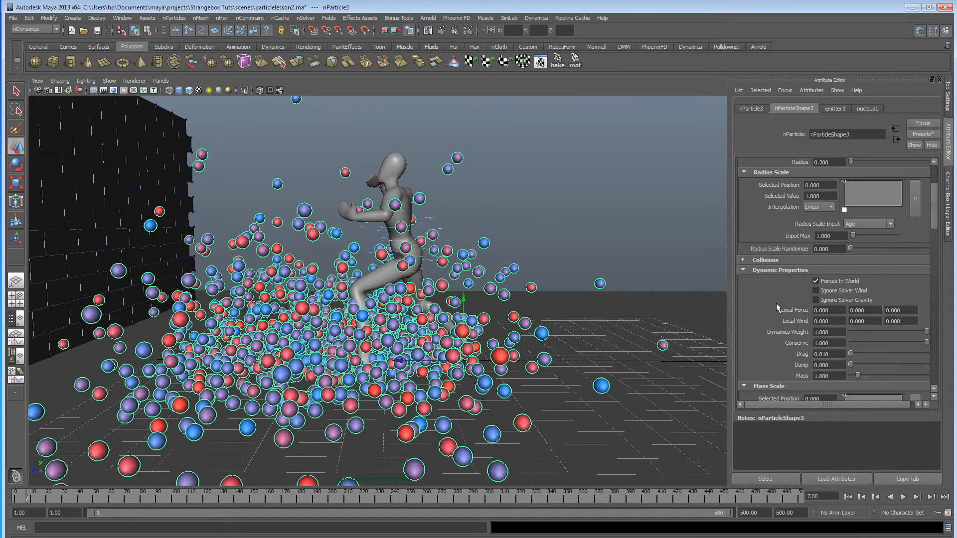
{"action": "scroll", "coordinate": [776, 303], "scroll_direction": "down", "scroll_amount": 3}
{"action": "scroll", "coordinate": [776, 315], "scroll_direction": "down", "scroll_amount": 10}
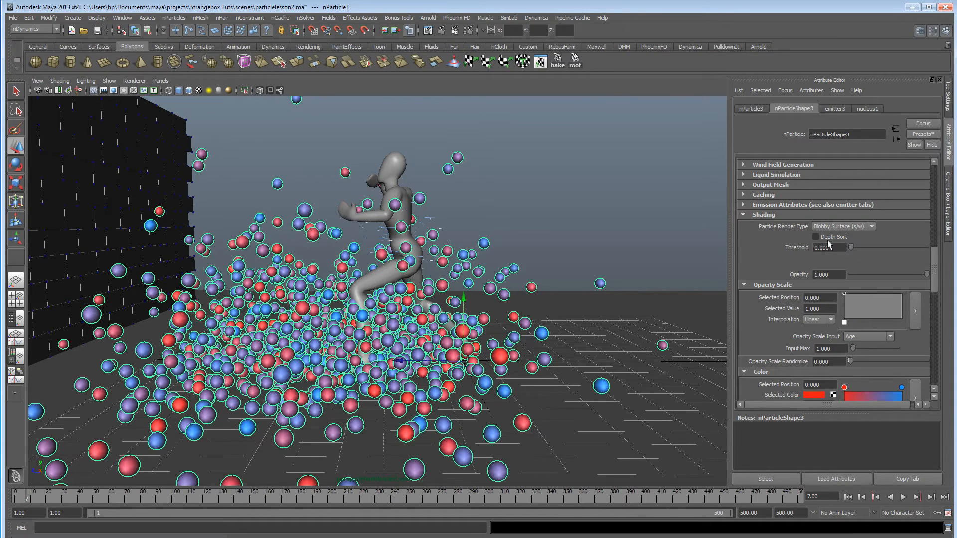
{"action": "left_click", "coordinate": [839, 228]}
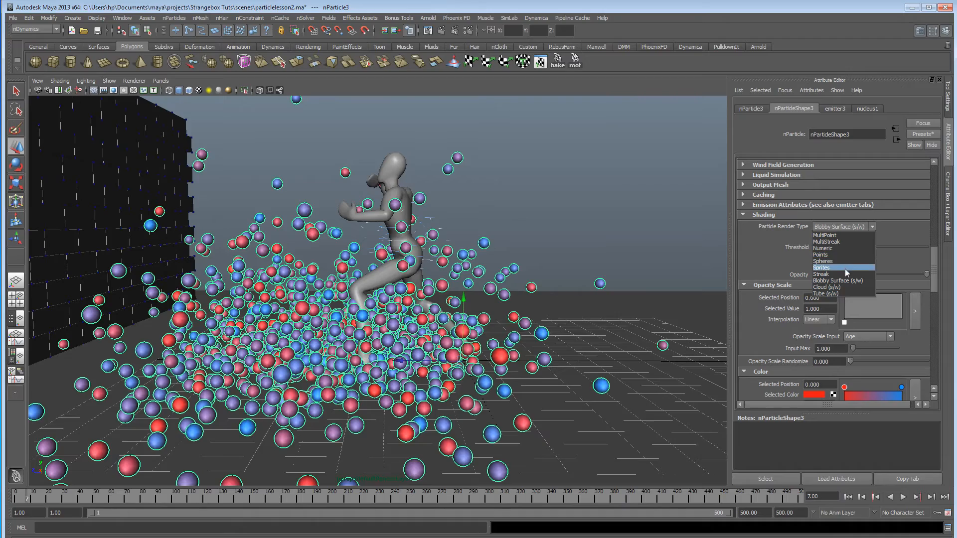
{"action": "left_click", "coordinate": [842, 274]}
{"action": "mouse_move", "coordinate": [499, 286]}
{"action": "left_mouse_down", "text": "alt"}
{"action": "mouse_move", "coordinate": [459, 282]}
{"action": "mouse_move", "coordinate": [498, 282]}
{"action": "mouse_move", "coordinate": [467, 290]}
{"action": "mouse_move", "coordinate": [487, 284]}
{"action": "left_mouse_up", "text": "alt"}
Play the simulation from the first frame to frame 33 and examine the streak particles around the fighter from several angles.
{"action": "left_click", "coordinate": [847, 497]}
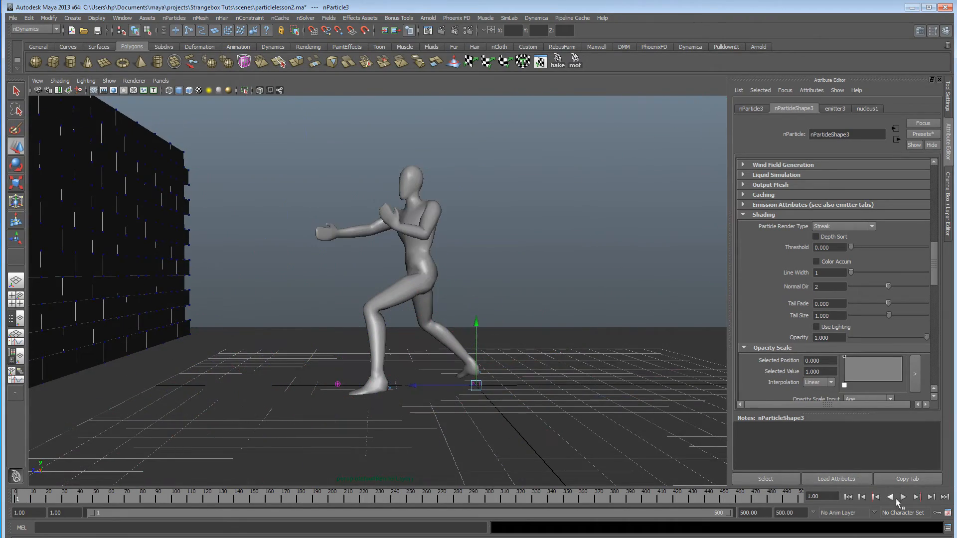
{"action": "left_click", "coordinate": [903, 497]}
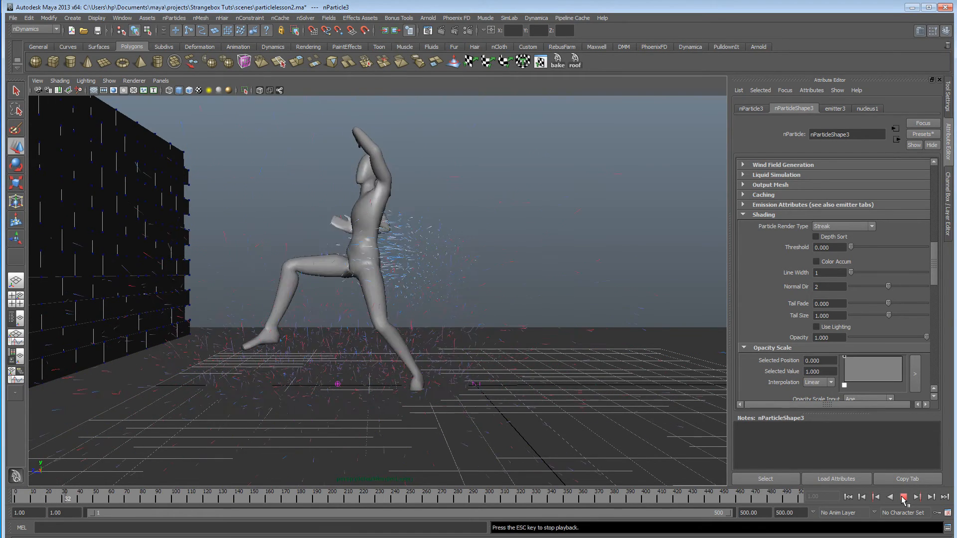
{"action": "left_click", "coordinate": [903, 498]}
{"action": "left_click_drag", "start_coordinate": [319, 331], "coordinate": [213, 352], "text": "alt"}
{"action": "right_click_drag", "start_coordinate": [214, 353], "coordinate": [321, 349], "text": "alt"}
{"action": "left_click_drag", "start_coordinate": [321, 349], "coordinate": [377, 347], "text": "alt"}
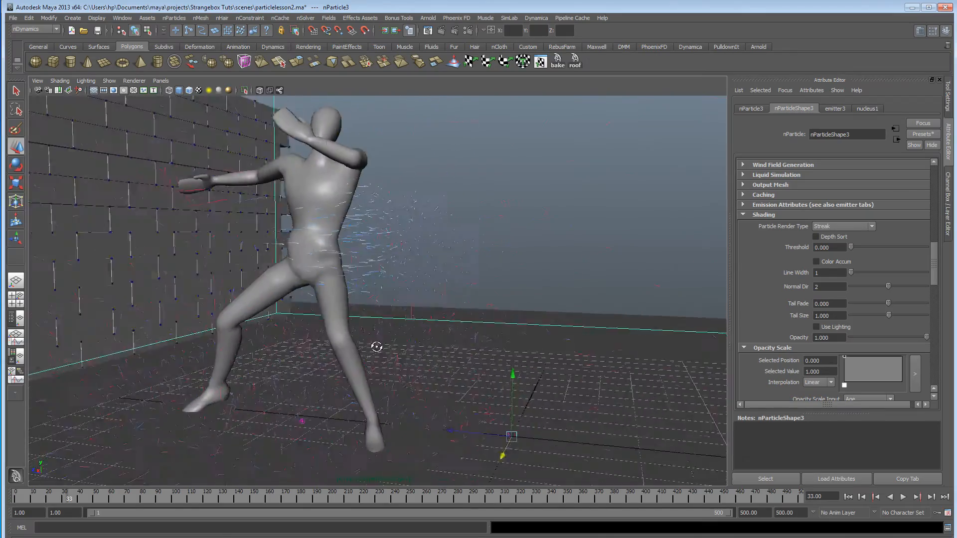
{"action": "right_click_drag", "start_coordinate": [376, 347], "coordinate": [261, 346], "text": "alt"}
{"action": "left_click_drag", "start_coordinate": [261, 346], "coordinate": [276, 338], "text": "alt"}
{"action": "mouse_move", "coordinate": [276, 338]}
{"action": "right_mouse_down", "text": "alt"}
{"action": "mouse_move", "coordinate": [525, 350]}
{"action": "mouse_move", "coordinate": [282, 342]}
{"action": "right_mouse_up", "text": "alt"}
{"action": "left_click_drag", "start_coordinate": [282, 342], "coordinate": [351, 342], "text": "alt"}
{"action": "right_click_drag", "start_coordinate": [351, 343], "coordinate": [408, 341], "text": "alt"}
{"action": "middle_click_drag", "start_coordinate": [408, 340], "coordinate": [408, 297], "text": "alt"}
{"action": "left_click_drag", "start_coordinate": [408, 297], "coordinate": [384, 304], "text": "alt"}
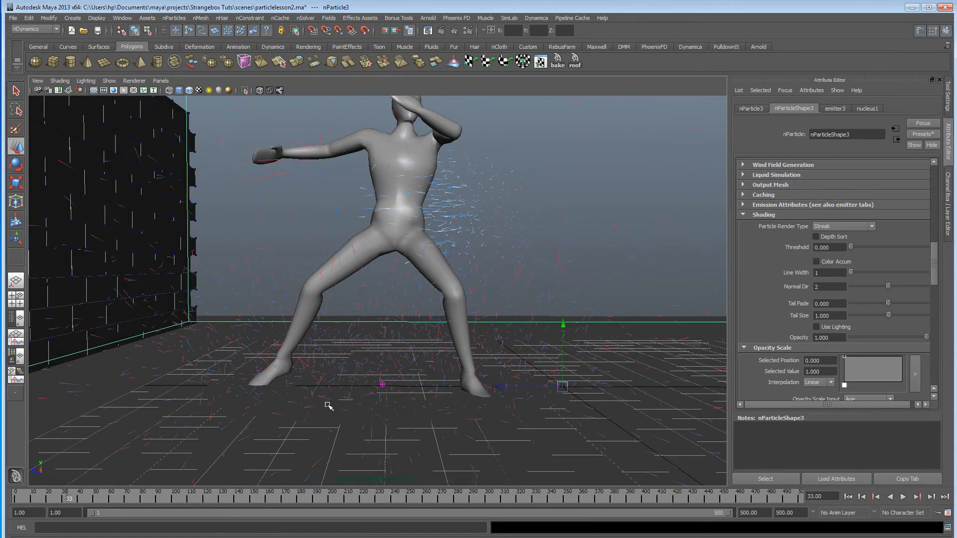
{"action": "left_click_drag", "start_coordinate": [569, 326], "coordinate": [503, 329], "text": "alt"}
Enable Ignore Solver Gravity for nParticleShape3 and return to the first frame.
{"action": "scroll", "coordinate": [877, 316], "scroll_direction": "up", "scroll_amount": 15}
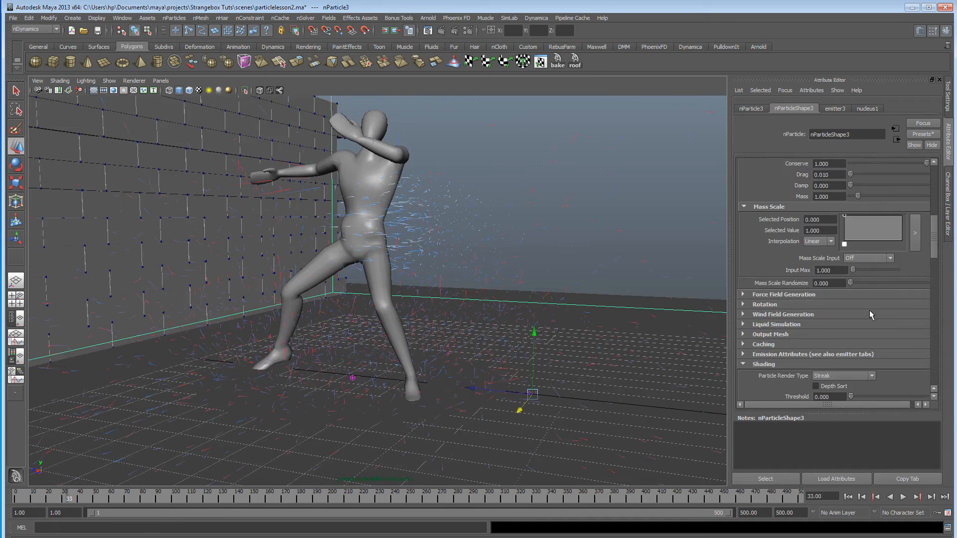
{"action": "scroll", "coordinate": [876, 314], "scroll_direction": "down", "scroll_amount": 3}
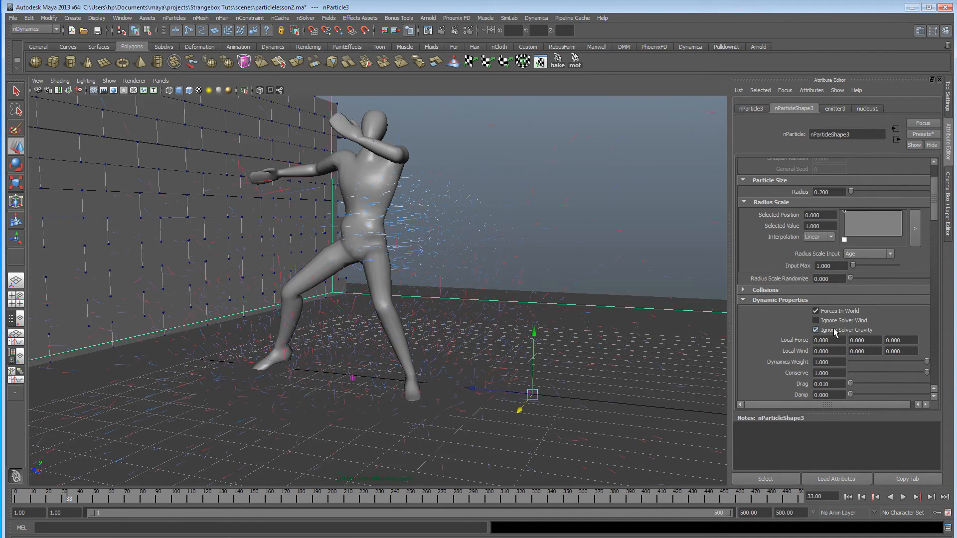
{"action": "left_click", "coordinate": [848, 497]}
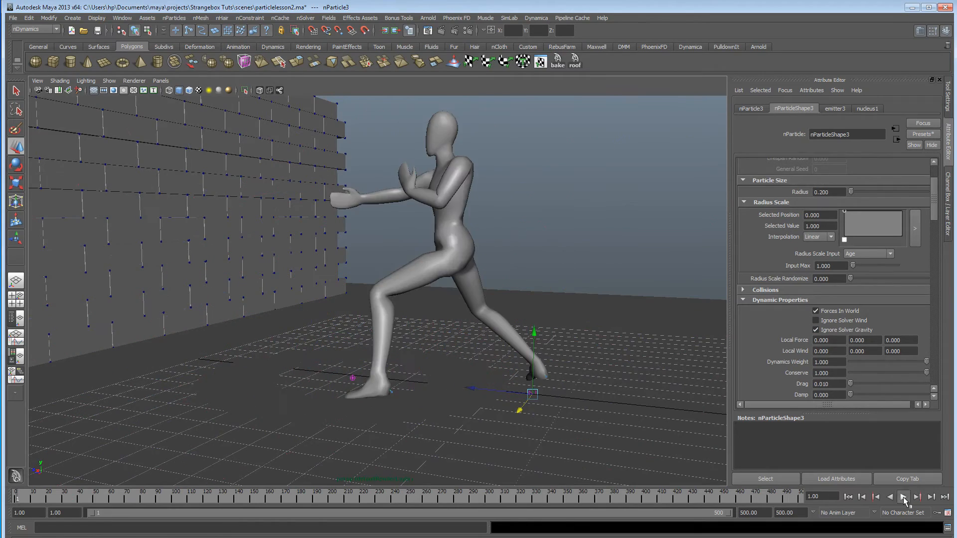
Play the simulation to frame 10 and examine the streak particles around the fighter from several angles.
{"action": "left_click", "coordinate": [903, 497]}
{"action": "left_click", "coordinate": [904, 498]}
{"action": "left_click_drag", "start_coordinate": [444, 294], "coordinate": [513, 287], "text": "alt"}
{"action": "right_click_drag", "start_coordinate": [514, 287], "coordinate": [540, 288], "text": "alt"}
{"action": "left_click_drag", "start_coordinate": [540, 288], "coordinate": [531, 291], "text": "alt"}
{"action": "right_click_drag", "start_coordinate": [531, 291], "coordinate": [390, 289], "text": "alt"}
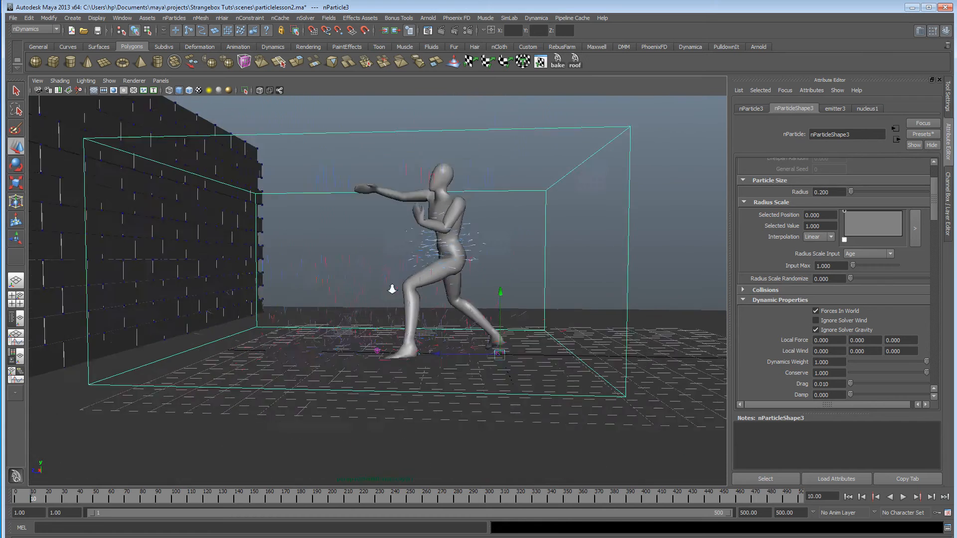
{"action": "left_click_drag", "start_coordinate": [391, 289], "coordinate": [438, 297], "text": "alt"}
Set nParticleShape3's streak Tail Size to about 27.152 and its Tail Fade to about 0.192.
{"action": "scroll", "coordinate": [841, 330], "scroll_direction": "down", "scroll_amount": 10}
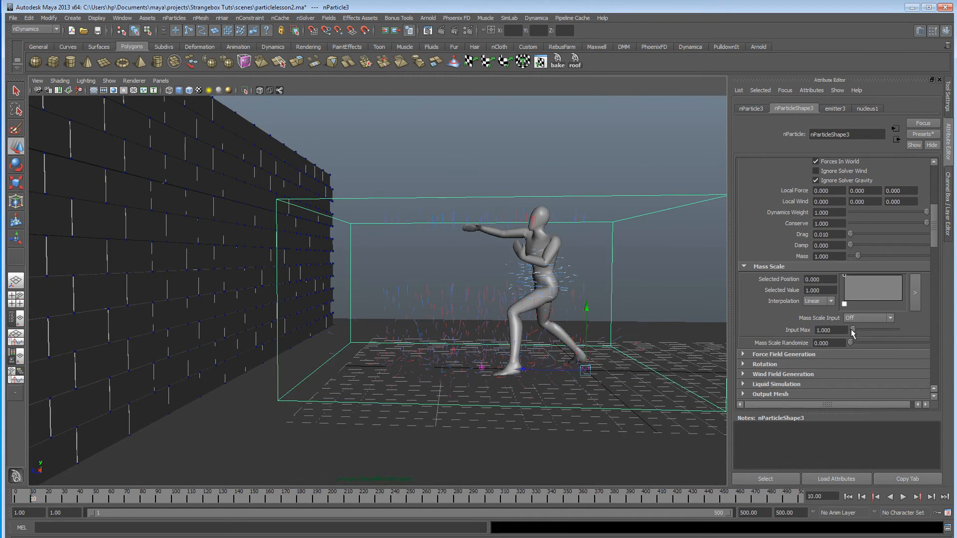
{"action": "scroll", "coordinate": [881, 394], "scroll_direction": "down", "scroll_amount": 2}
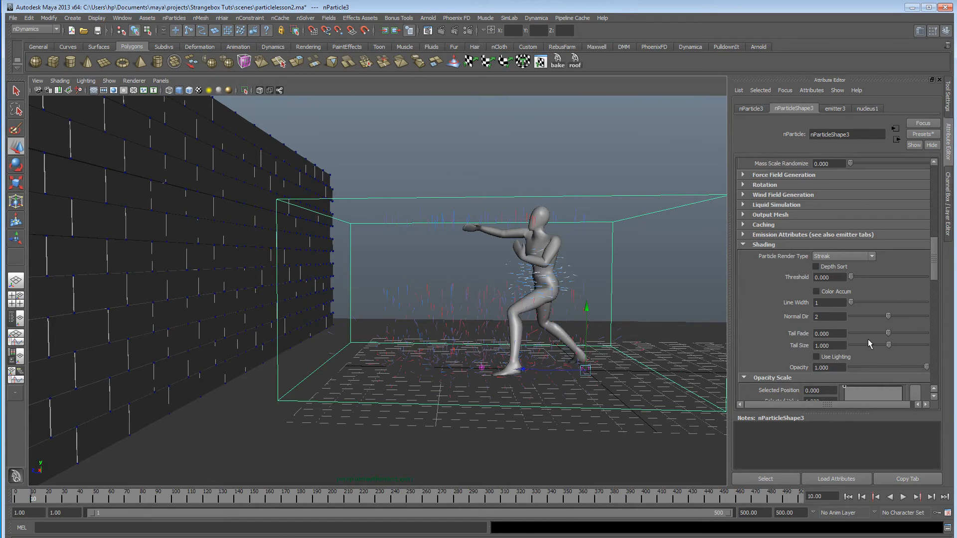
{"action": "scroll", "coordinate": [868, 344], "scroll_direction": "down", "scroll_amount": 2}
{"action": "left_click_drag", "start_coordinate": [889, 315], "coordinate": [899, 315]}
{"action": "left_click_drag", "start_coordinate": [433, 305], "coordinate": [518, 316], "text": "alt"}
{"action": "mouse_move", "coordinate": [889, 302]}
{"action": "left_mouse_down"}
{"action": "mouse_move", "coordinate": [871, 304]}
{"action": "mouse_move", "coordinate": [897, 310]}
{"action": "left_mouse_up"}
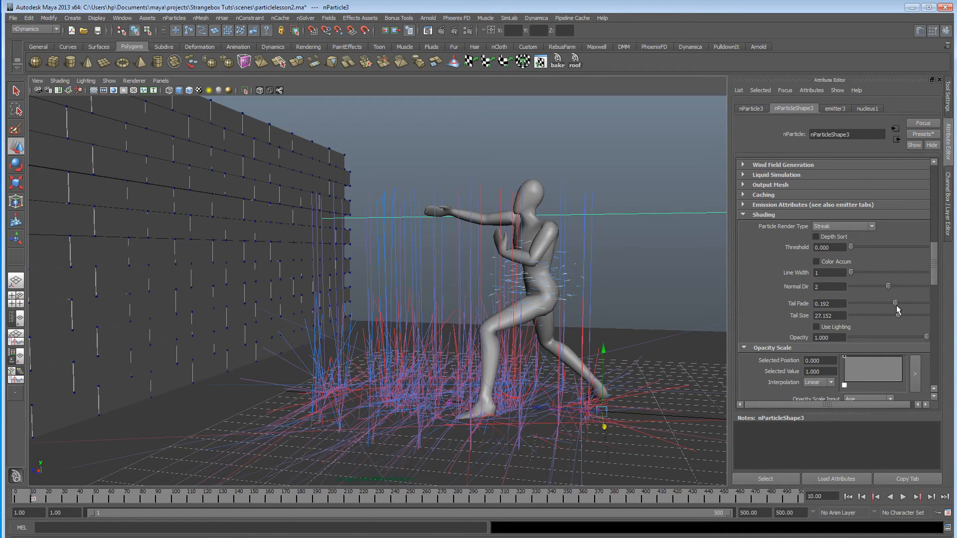
{"action": "left_click_drag", "start_coordinate": [409, 537], "coordinate": [501, 40]}
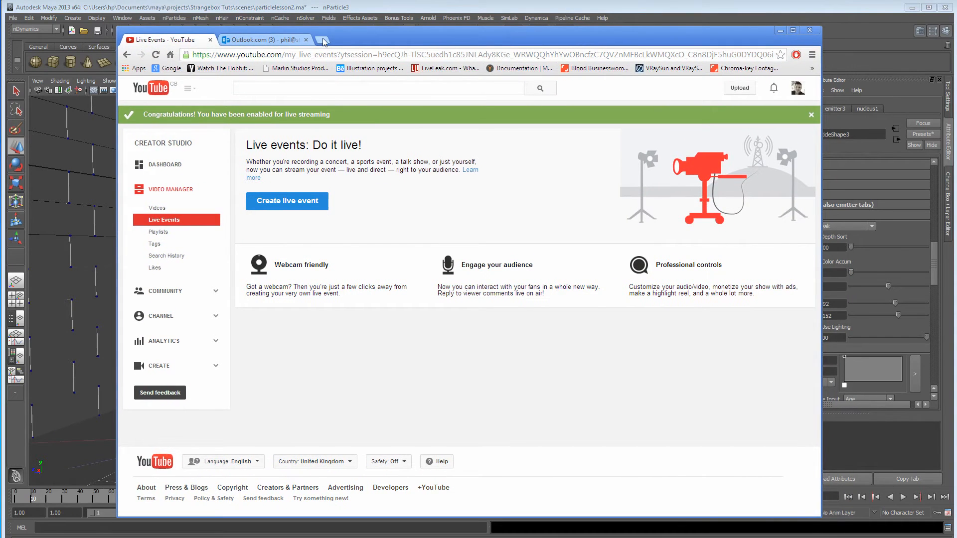
{"action": "left_click", "coordinate": [322, 40]}
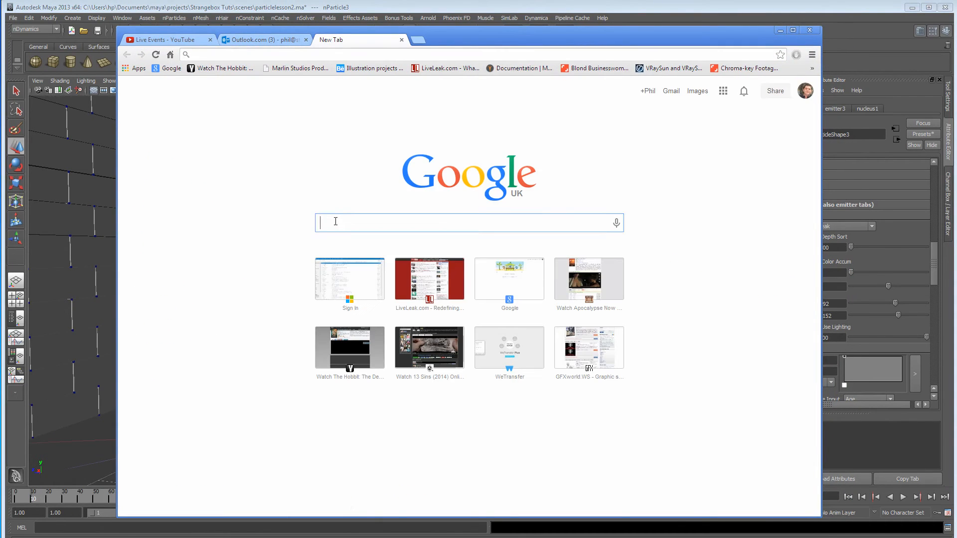
{"action": "type", "text": "renderman"}
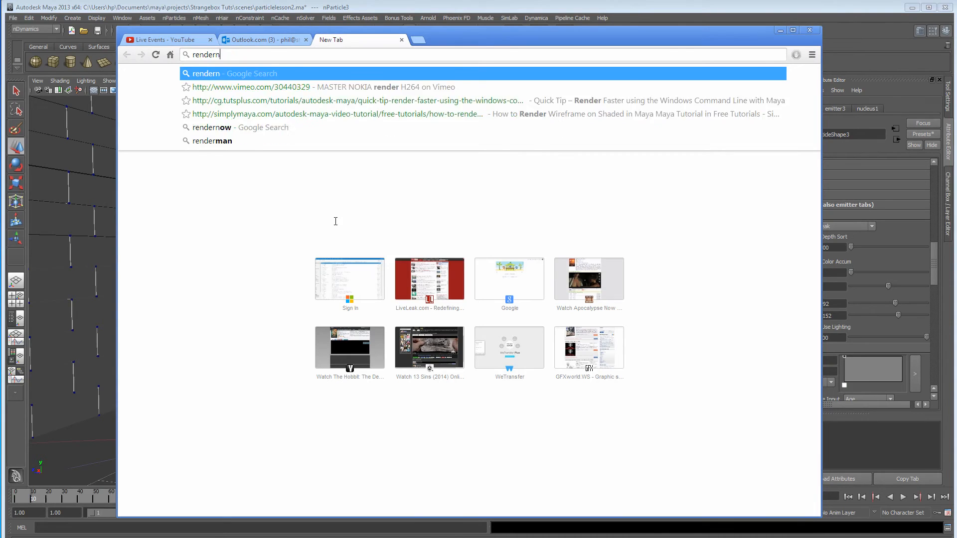
{"action": "key", "text": "Return"}
{"action": "left_click", "coordinate": [223, 170]}
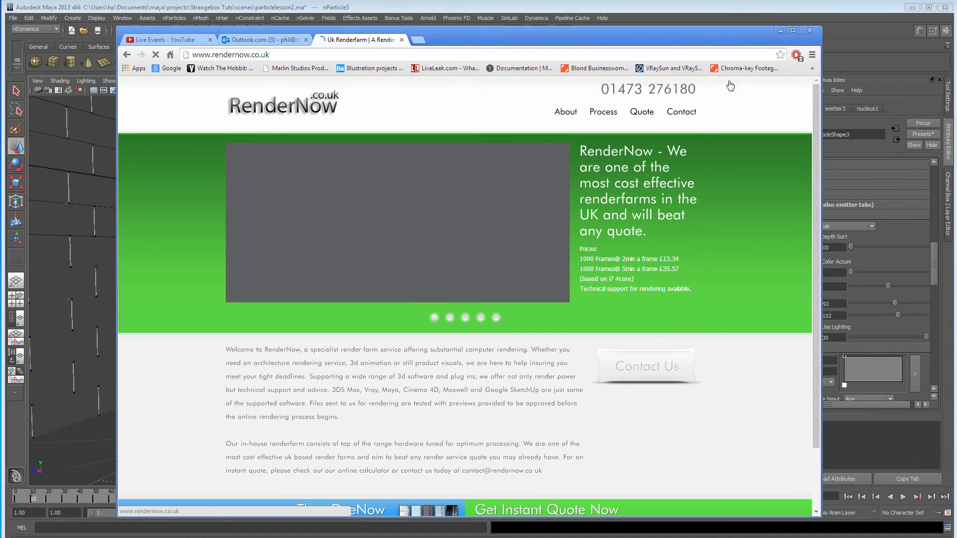
Widen the browser window to show the full RenderNow home page and open the site's Contact page.
{"action": "left_click_drag", "start_coordinate": [722, 40], "coordinate": [706, 37]}
{"action": "left_click_drag", "start_coordinate": [804, 172], "coordinate": [919, 173]}
{"action": "left_click_drag", "start_coordinate": [101, 195], "coordinate": [31, 197]}
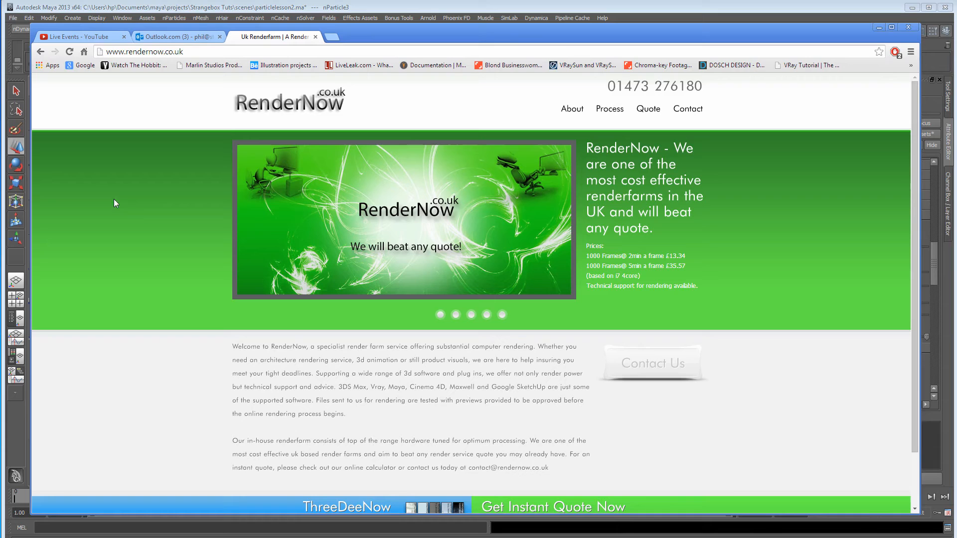
{"action": "left_click", "coordinate": [684, 109]}
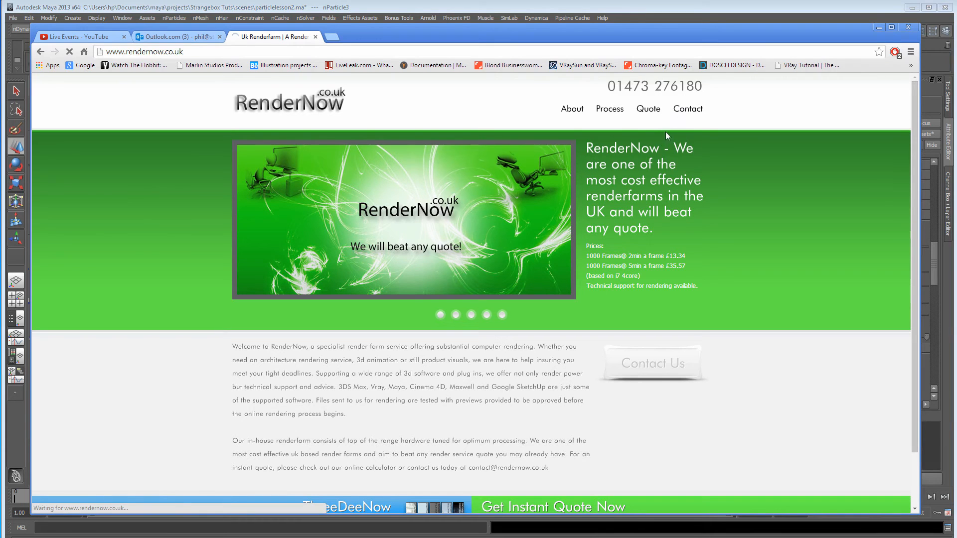